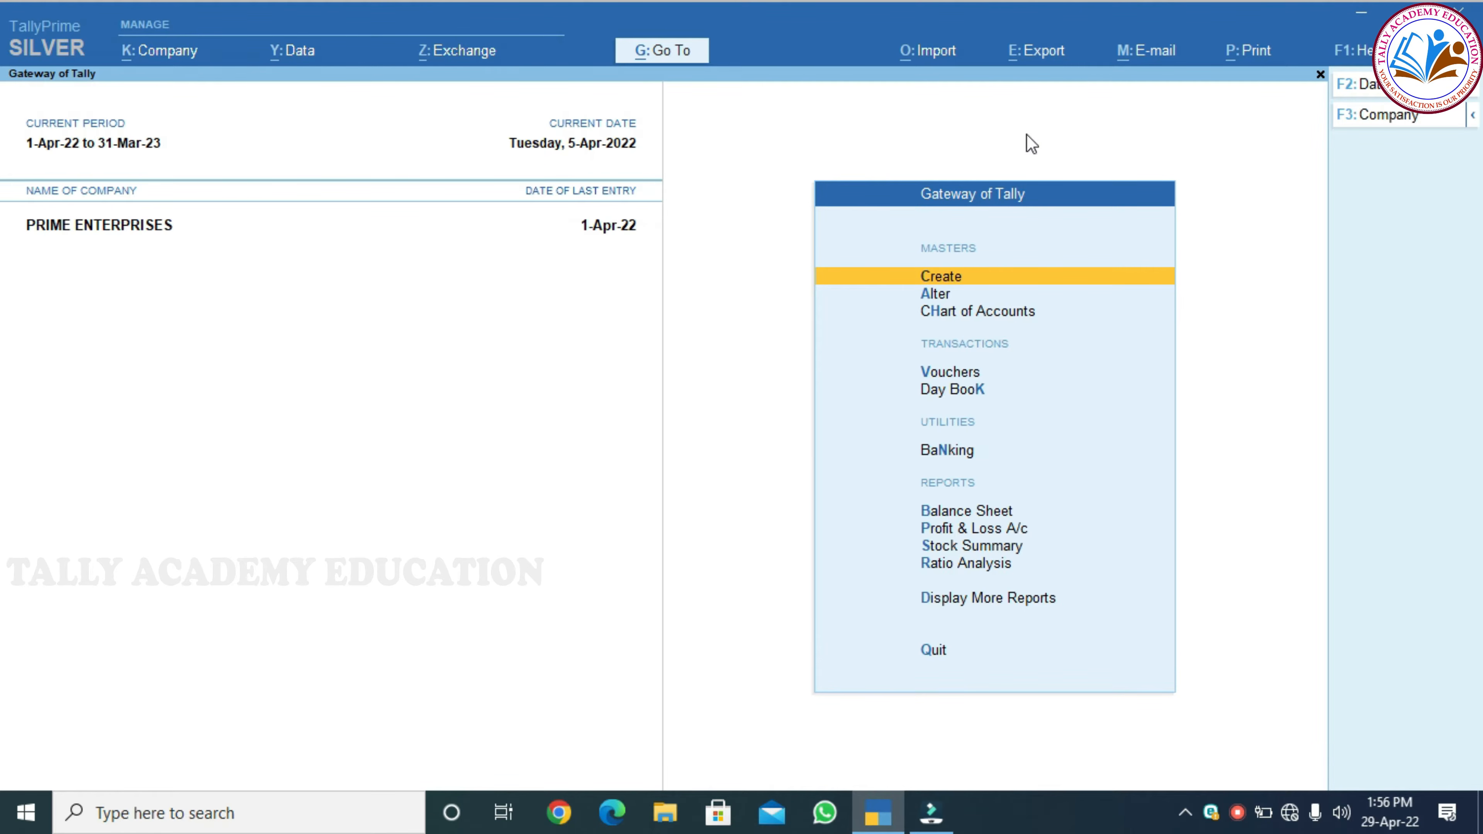
# Open a Journal voucher dated 05.04.2022 and move to its first debit line
pyautogui.press('Down')
pyautogui.press('Down')
pyautogui.press('Down')
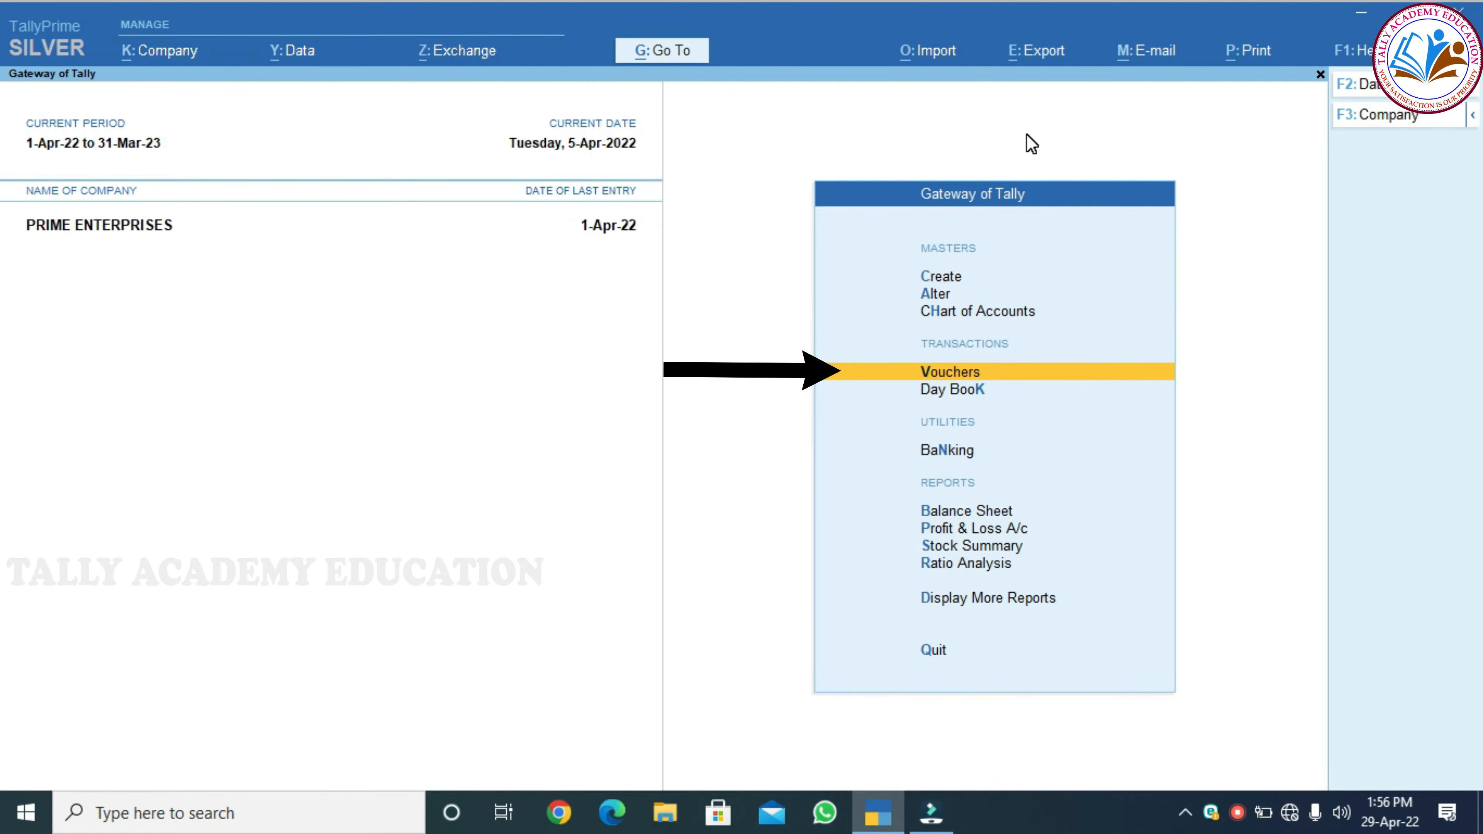
pyautogui.press('Return')
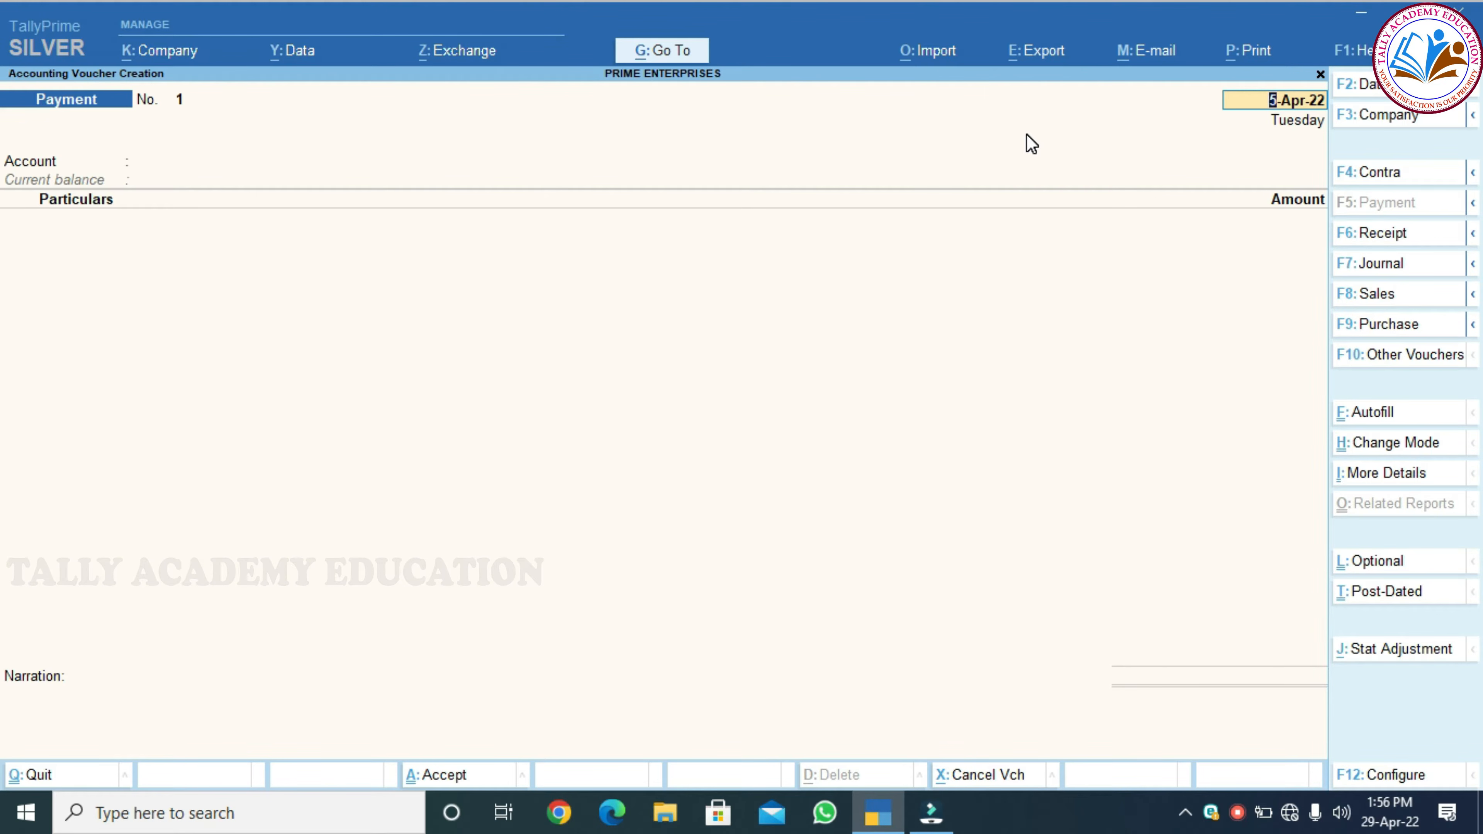
pyautogui.click(1372, 276)
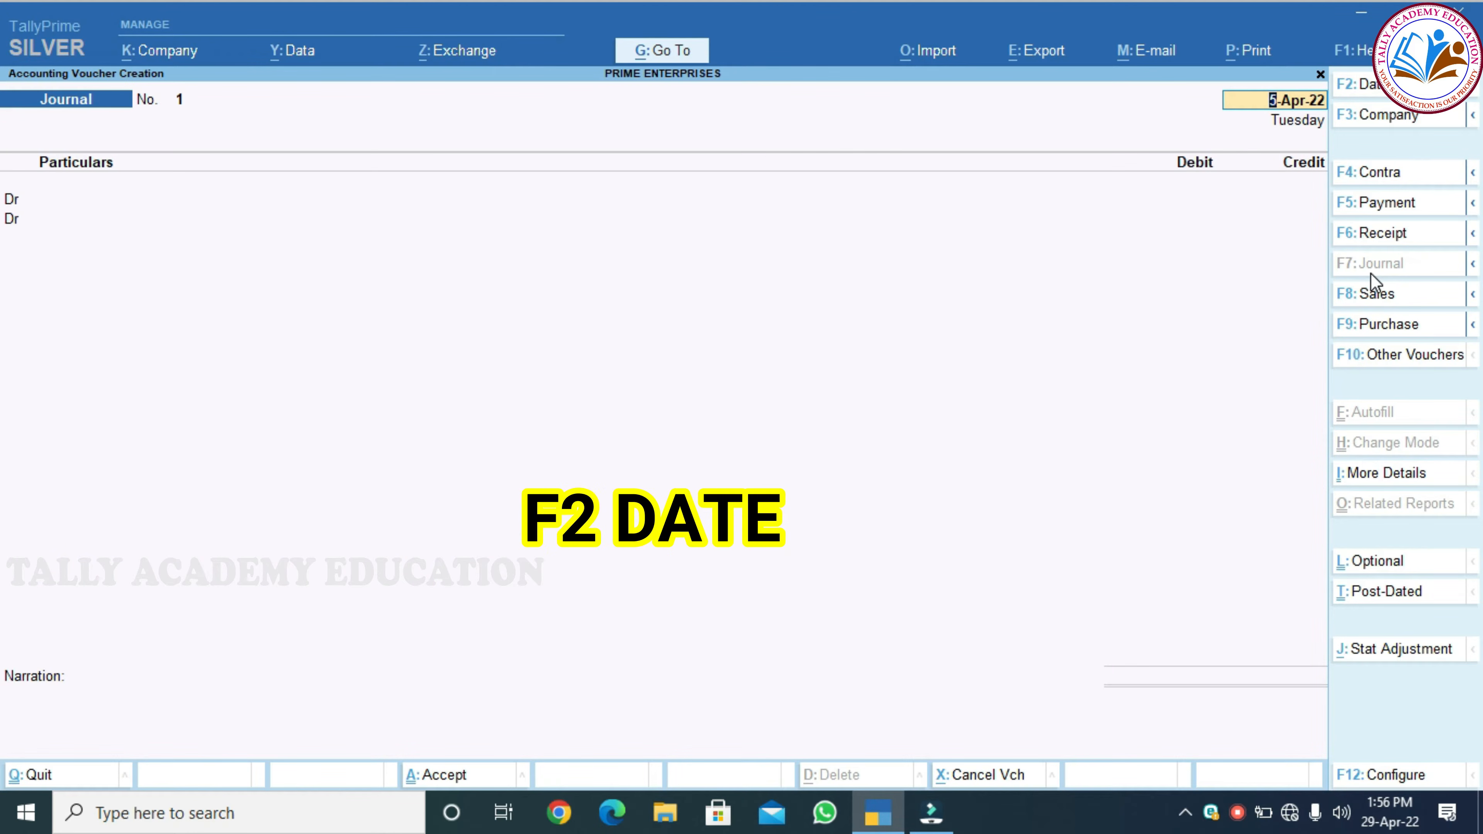
pyautogui.press('F2')
pyautogui.write('05.04.2022')
pyautogui.press('Return')
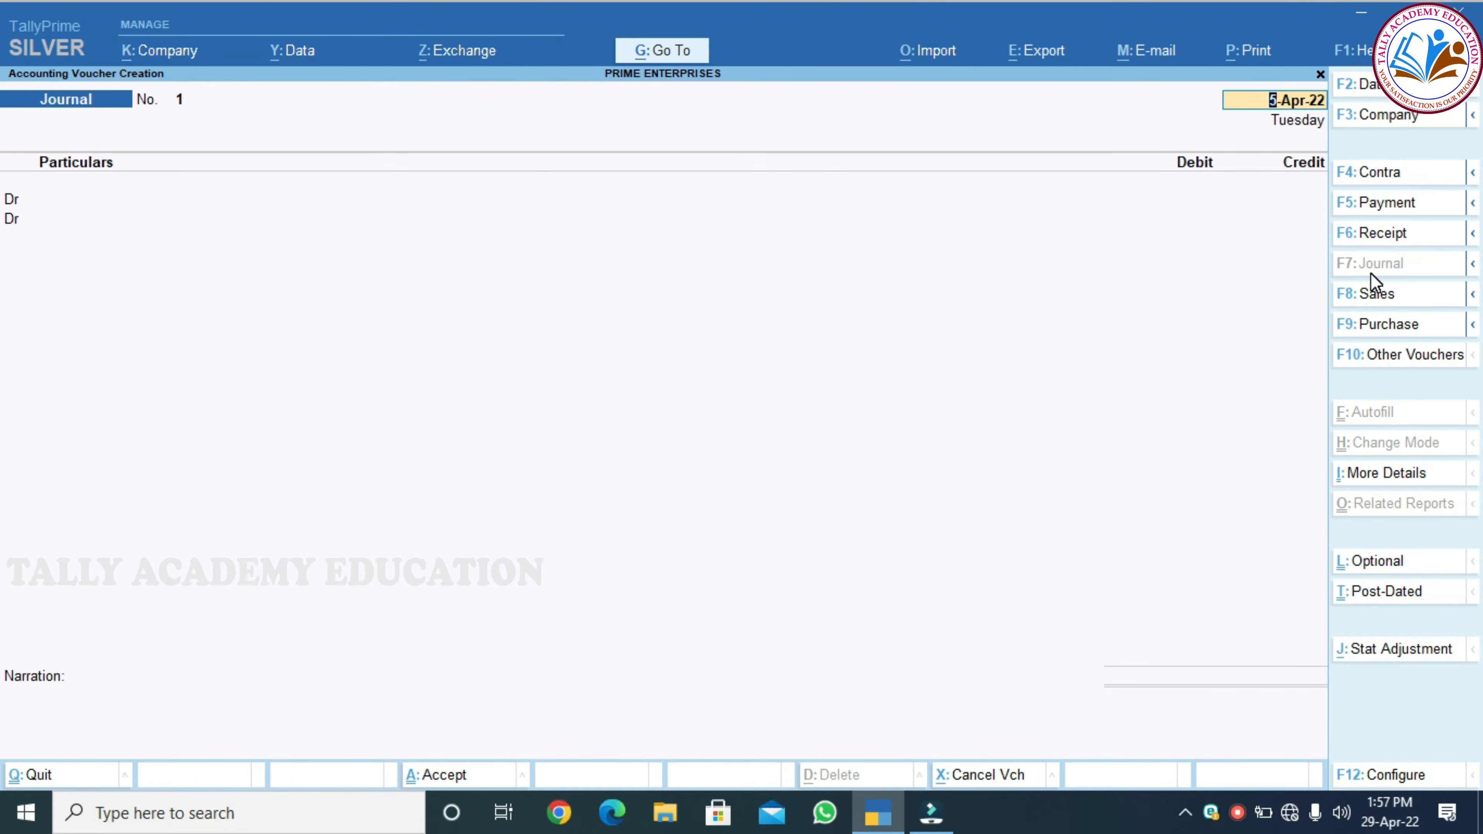
pyautogui.press('Return')
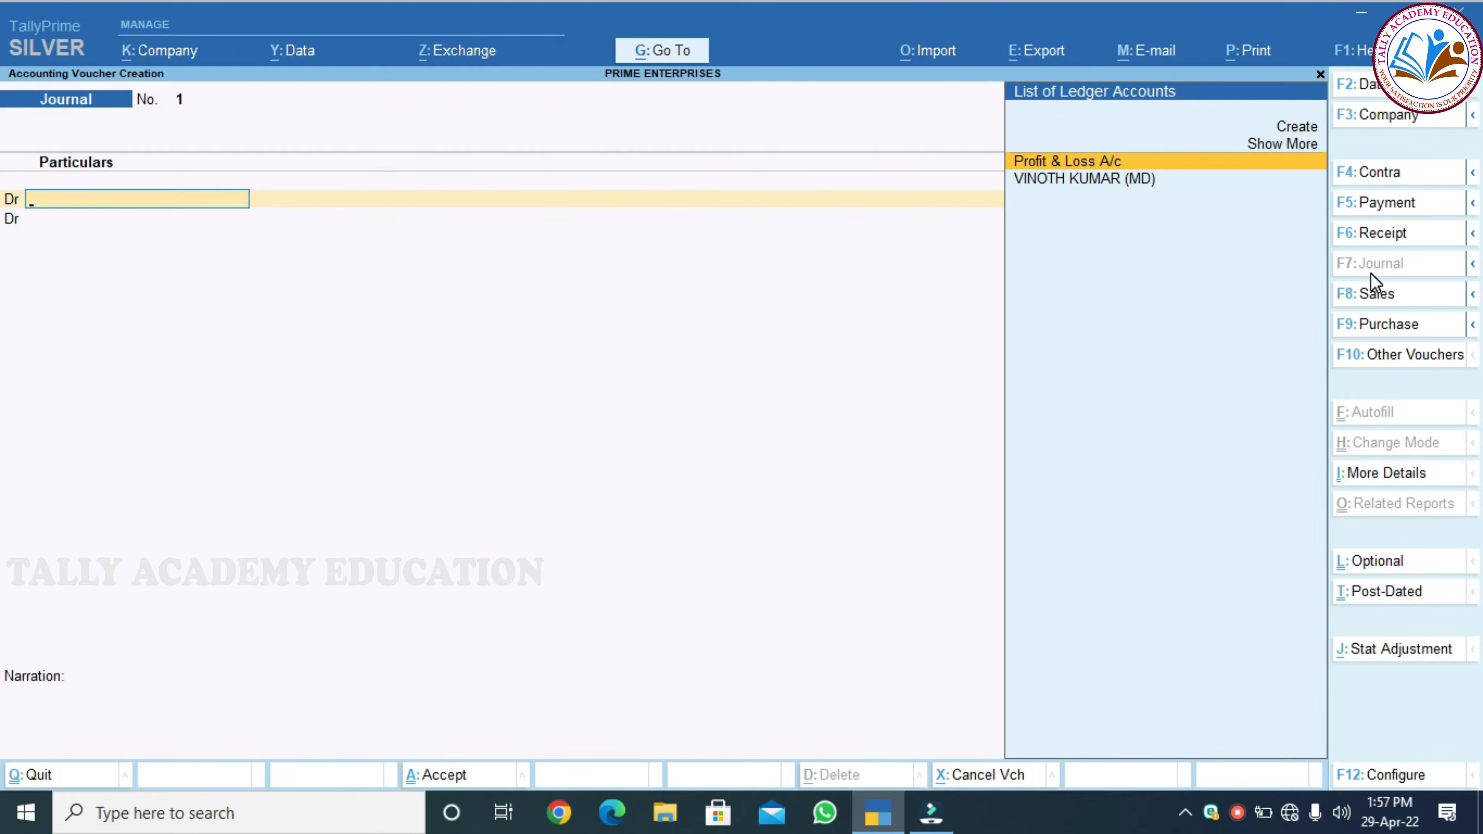
# Create a TELEPHONE EXPENSES ledger under Indirect Expenses with GST applicable
pyautogui.hotkey('alt', 'c')
pyautogui.write('TELEP')
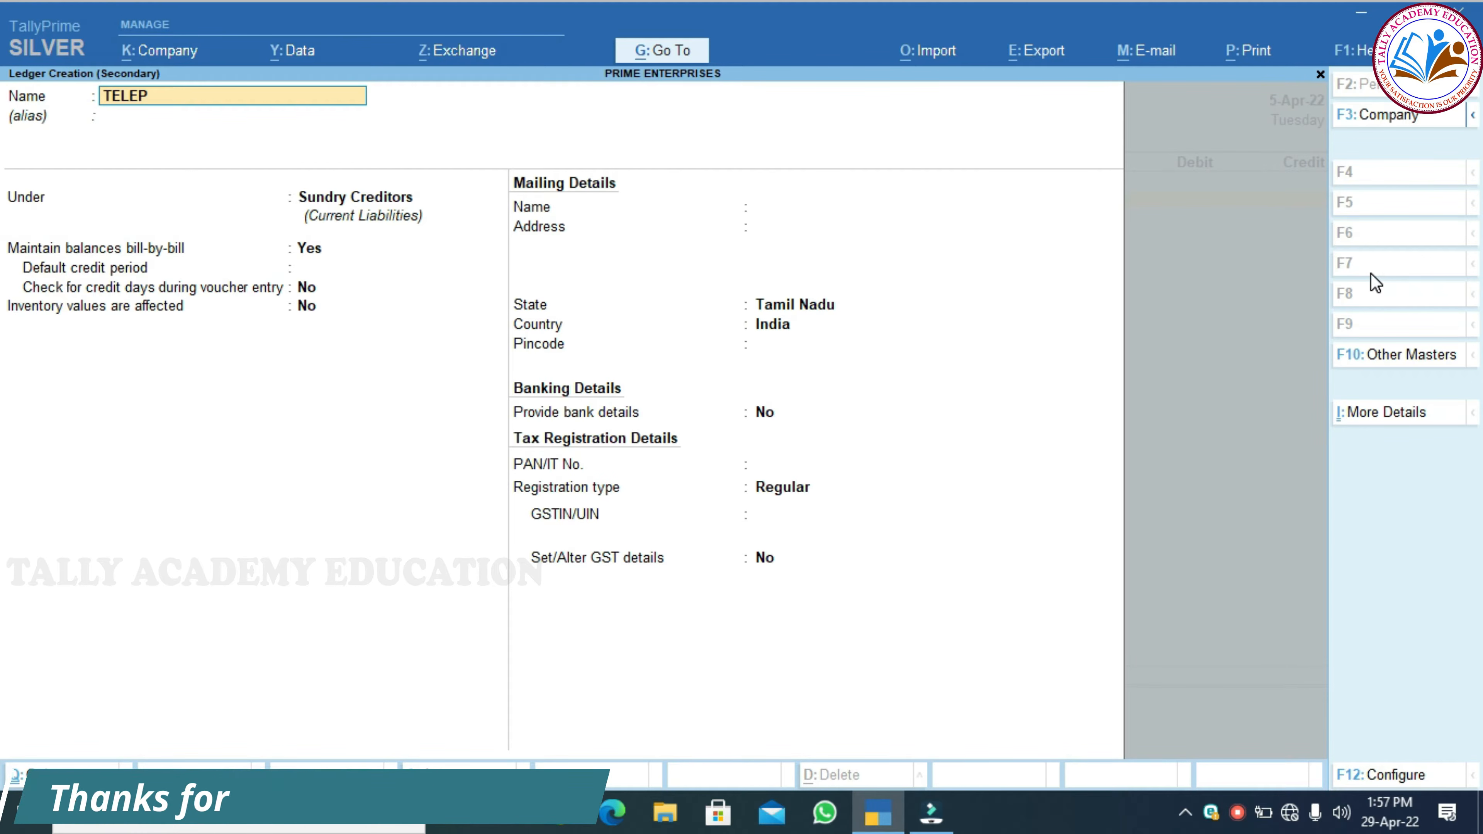
pyautogui.write('HONE EXPENSES')
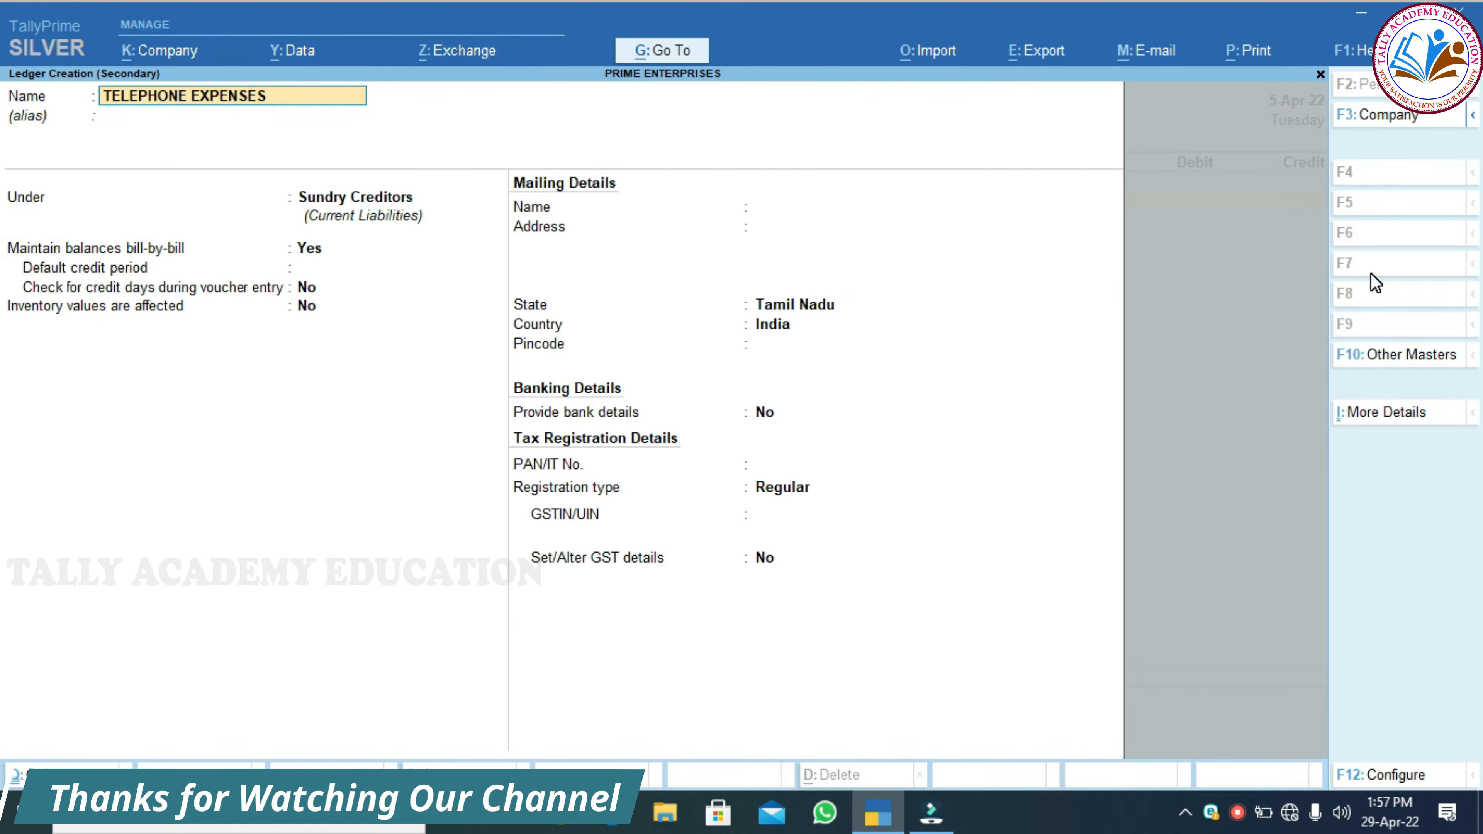
pyautogui.press('Return')
pyautogui.press('Return')
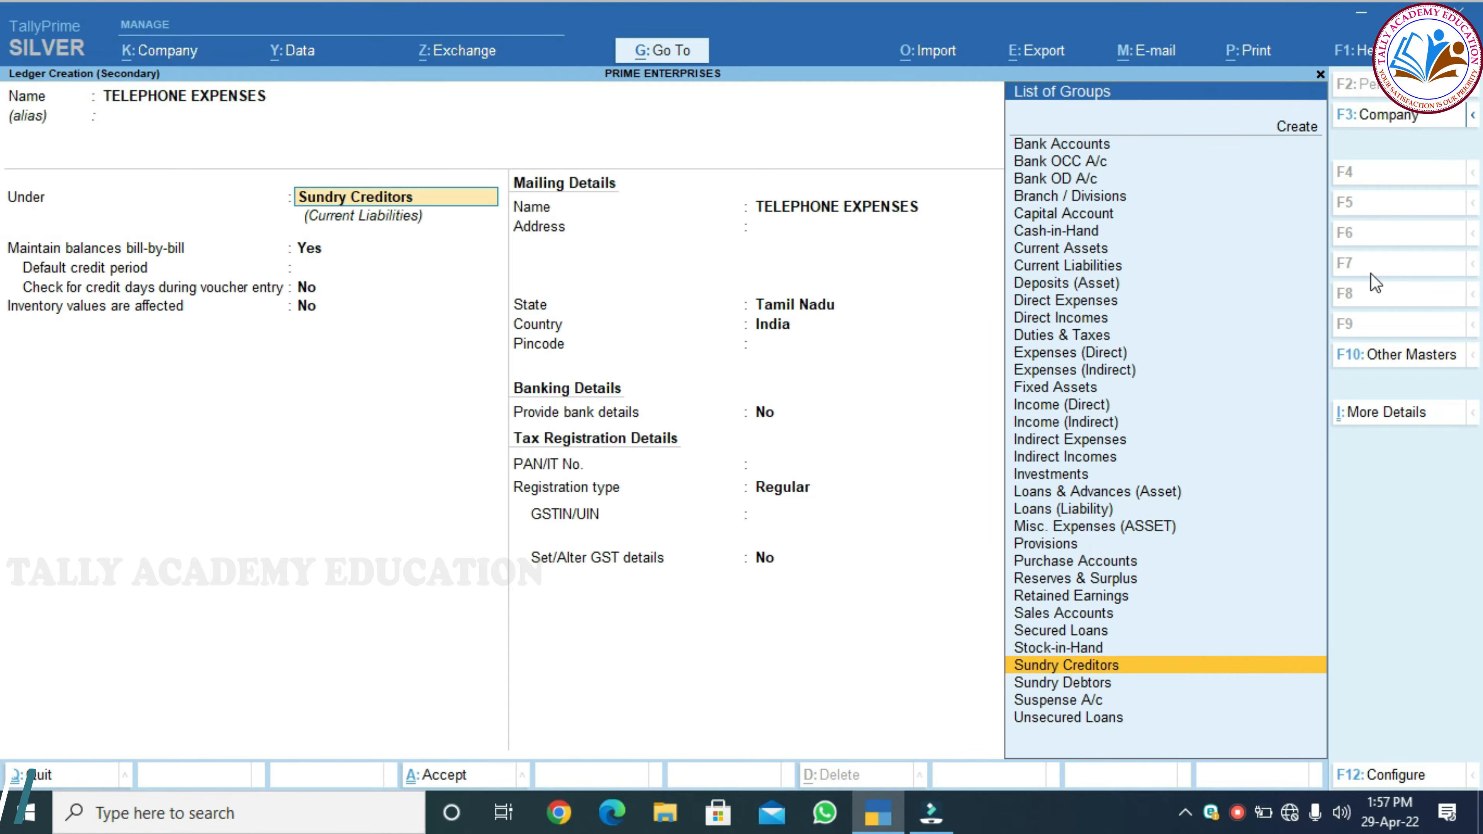
pyautogui.write('IND')
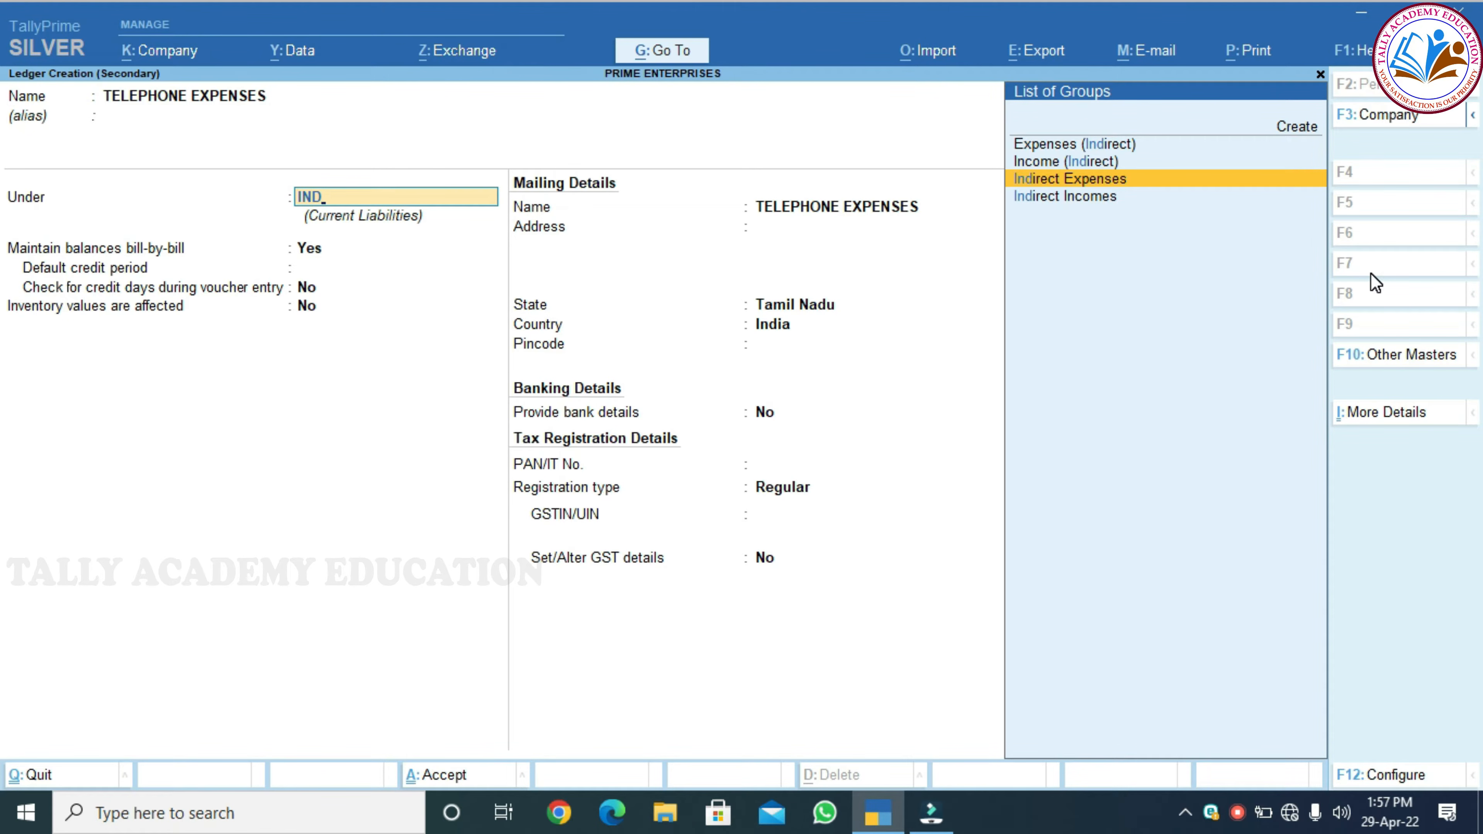
pyautogui.press('Return')
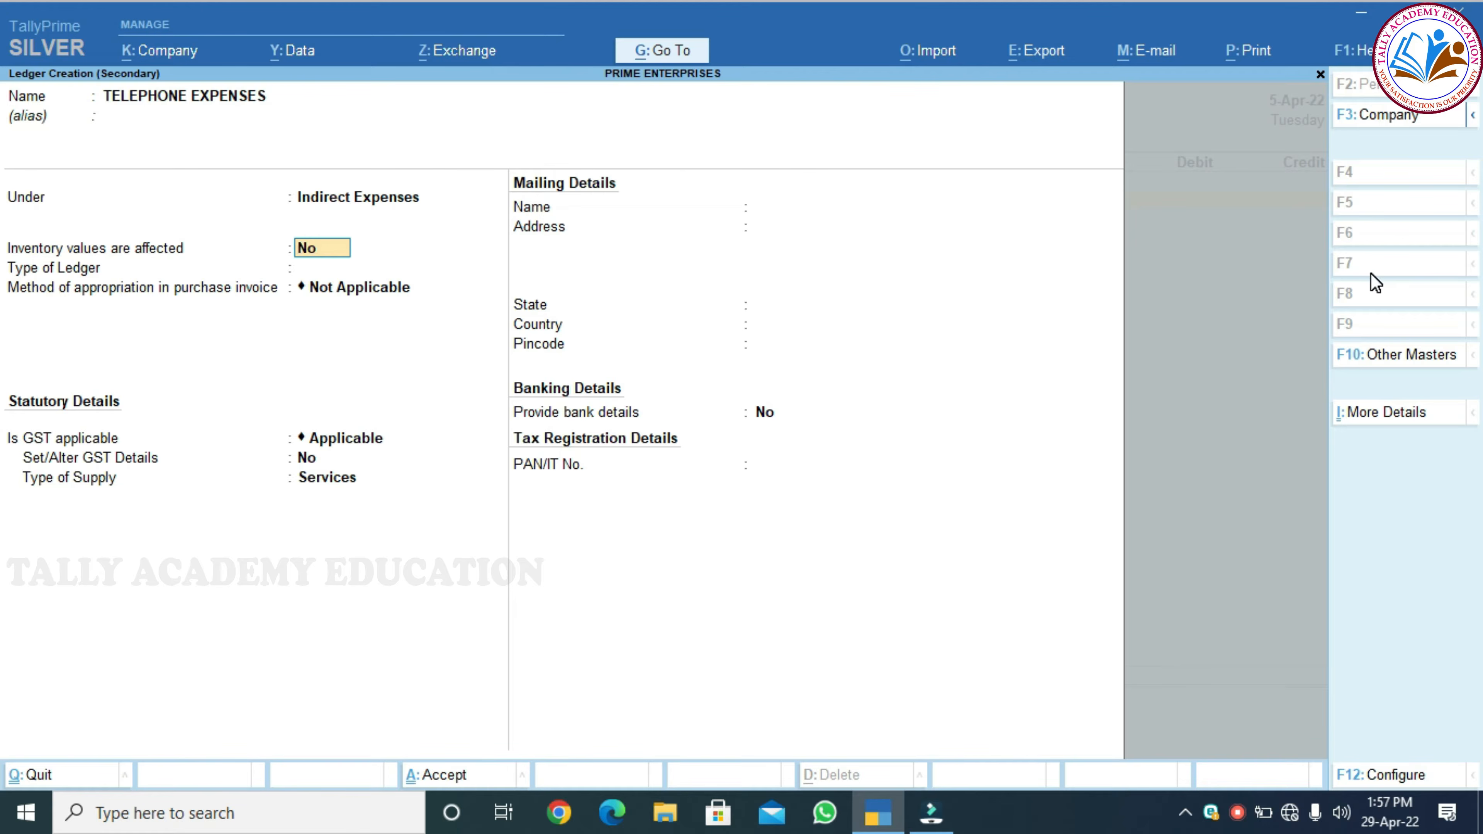
pyautogui.press('Return')
pyautogui.press('Return')
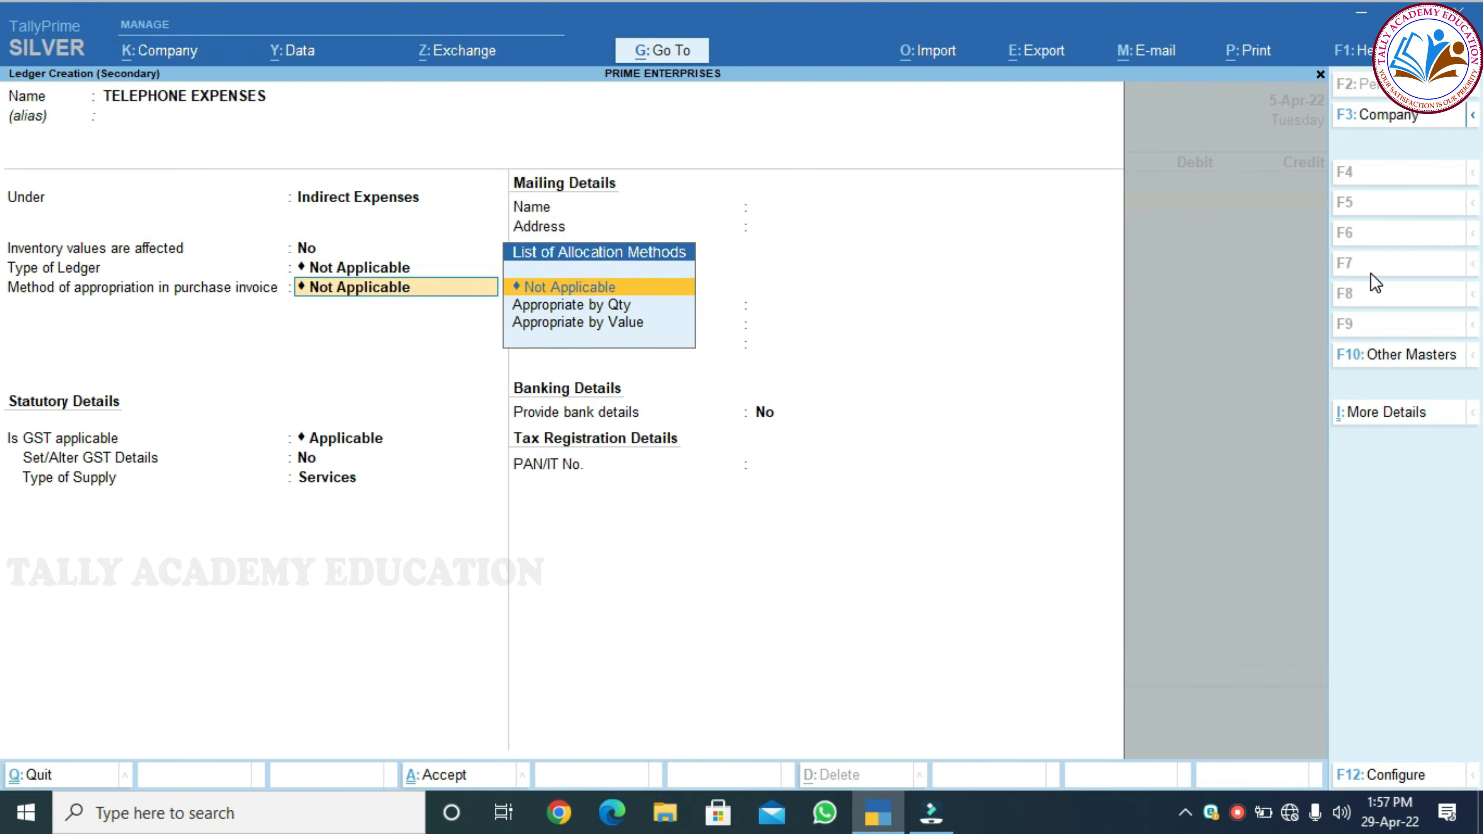
pyautogui.press('Return')
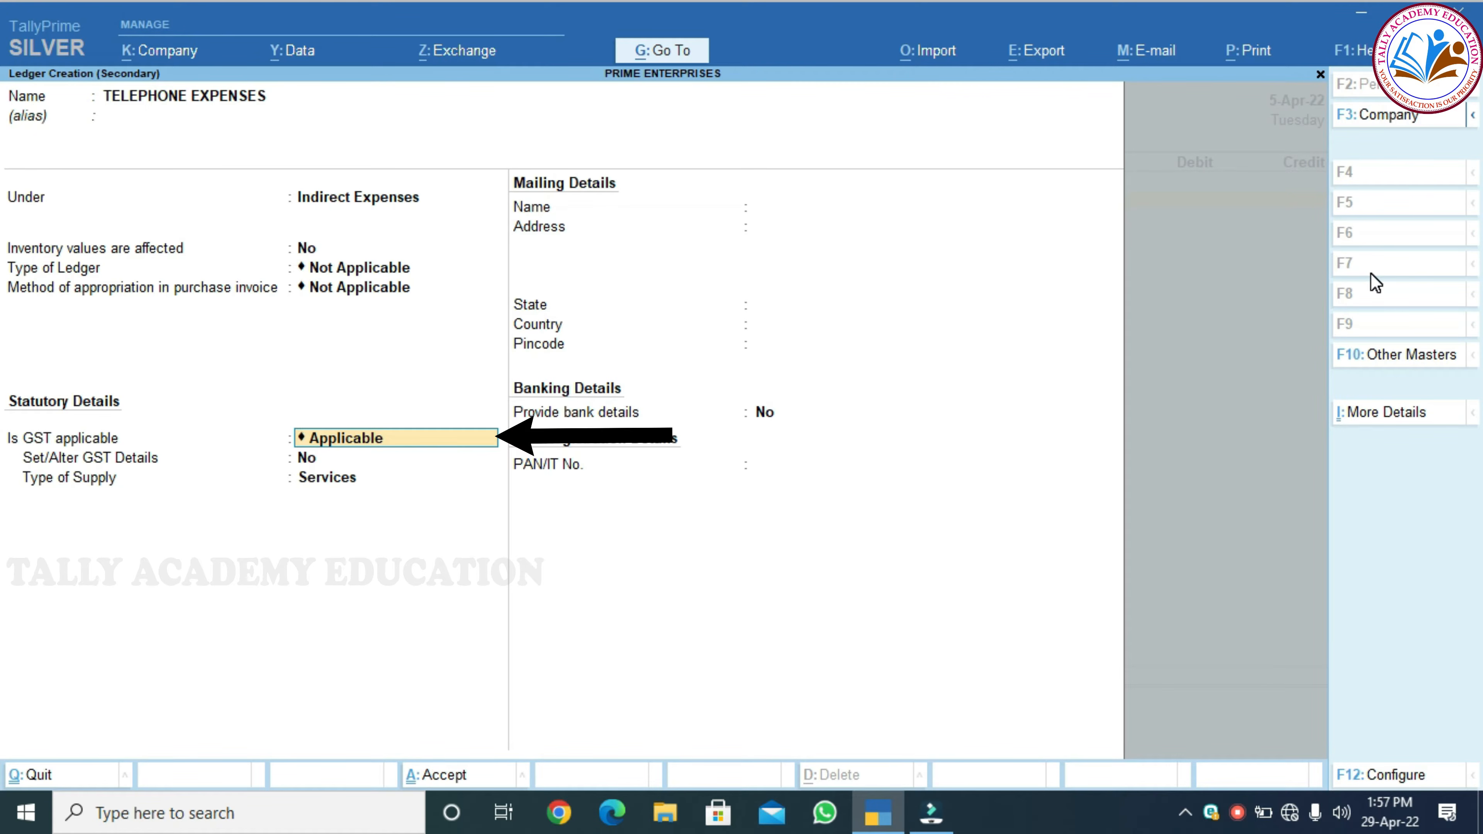
pyautogui.press('Return')
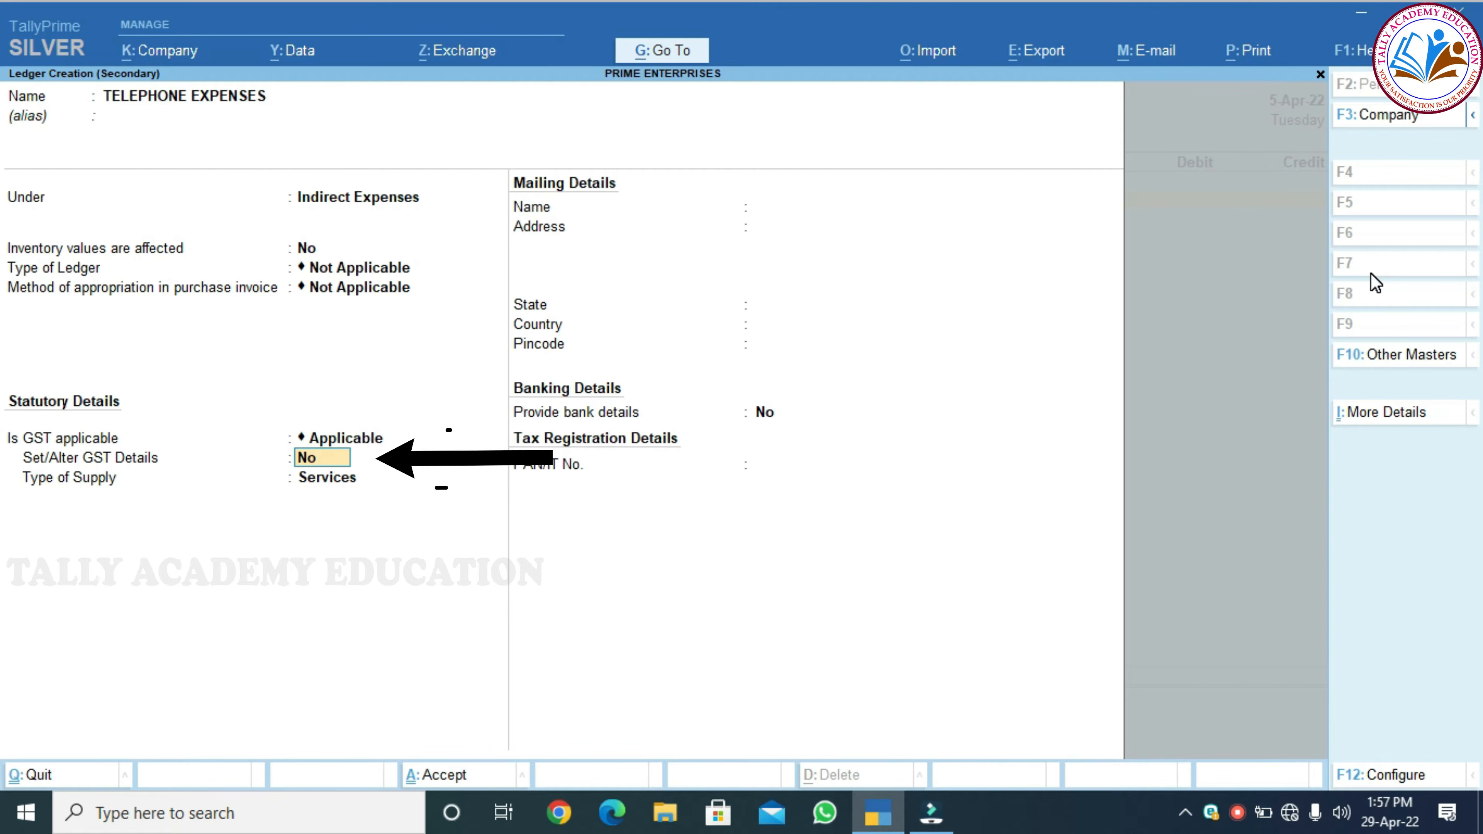
# Open the ledger's GST details and enter HSN/SAC 998429
pyautogui.write('YES')
pyautogui.press('Return')
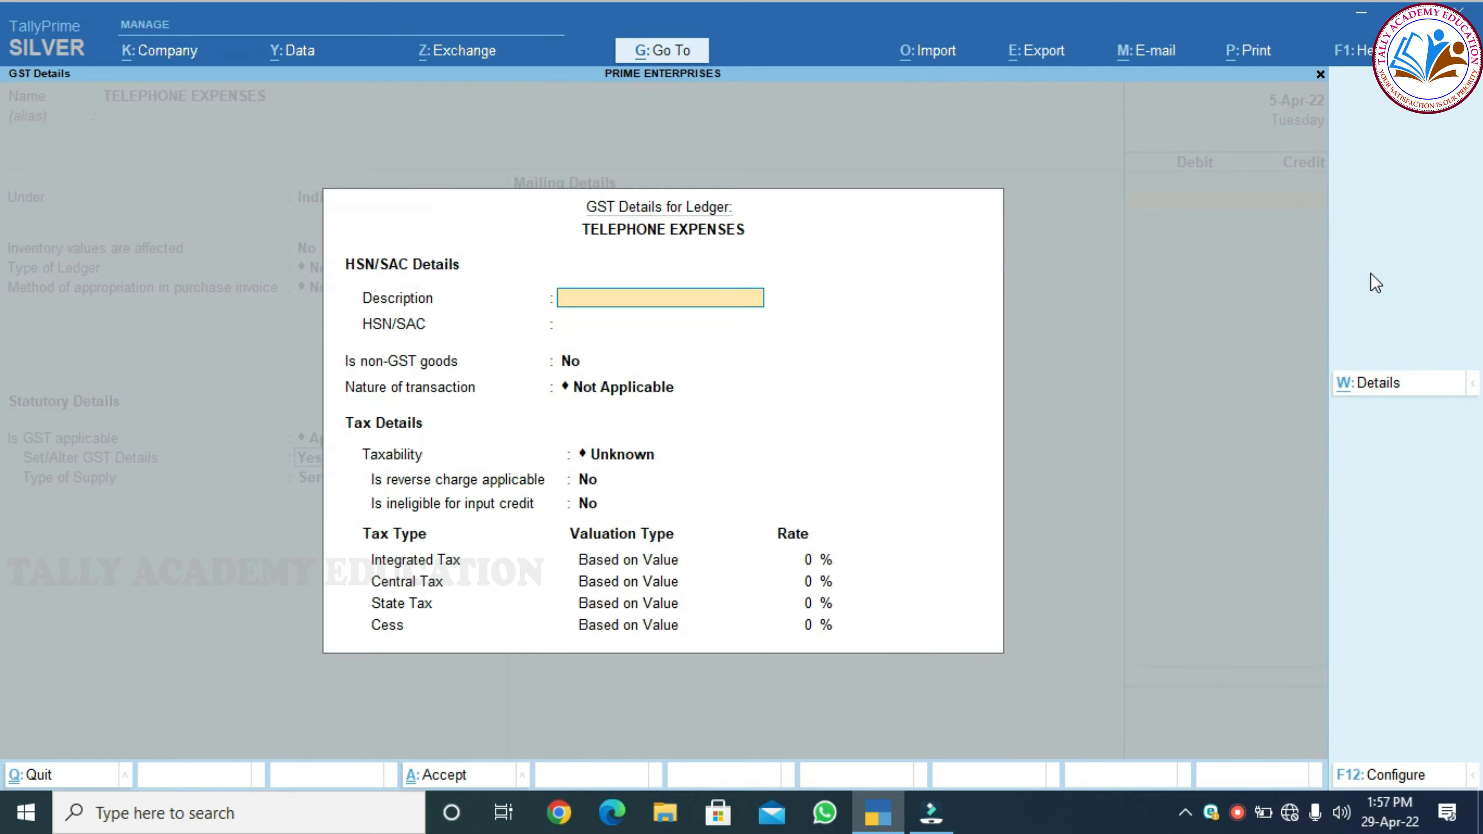
pyautogui.press('Return')
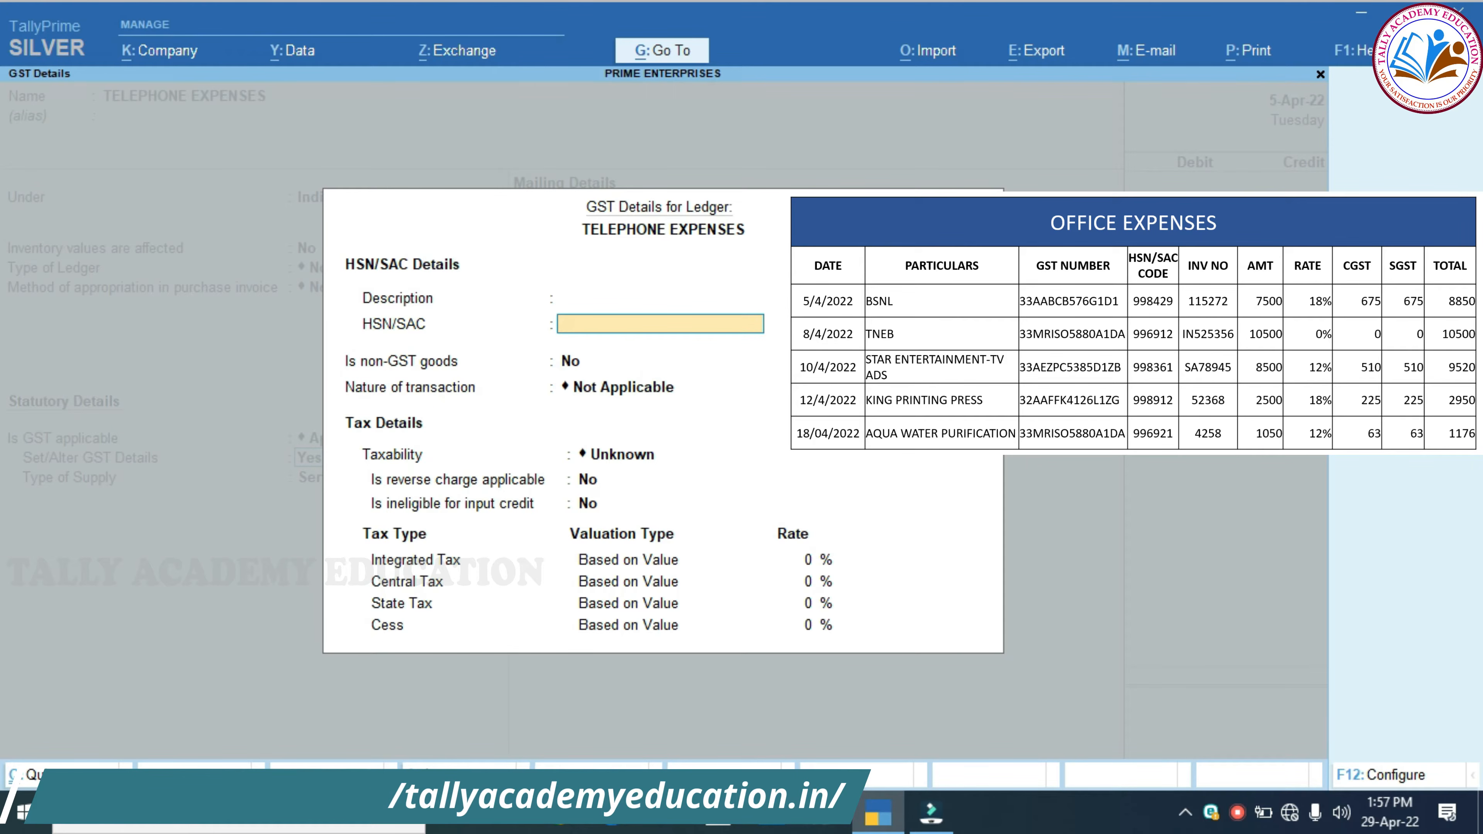
pyautogui.write('99')
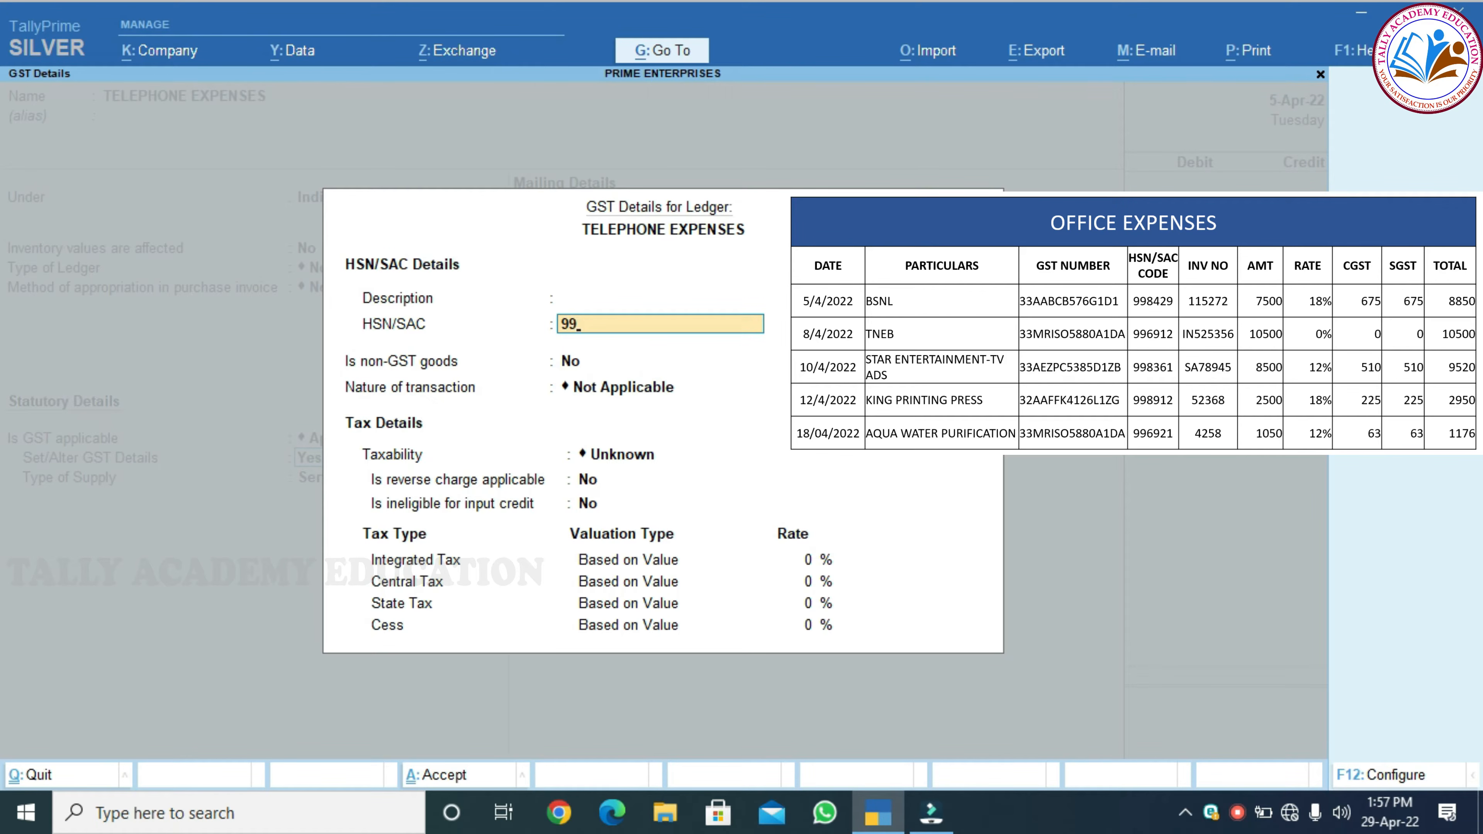
pyautogui.write('842')
pyautogui.press('Return')
pyautogui.press('Return')
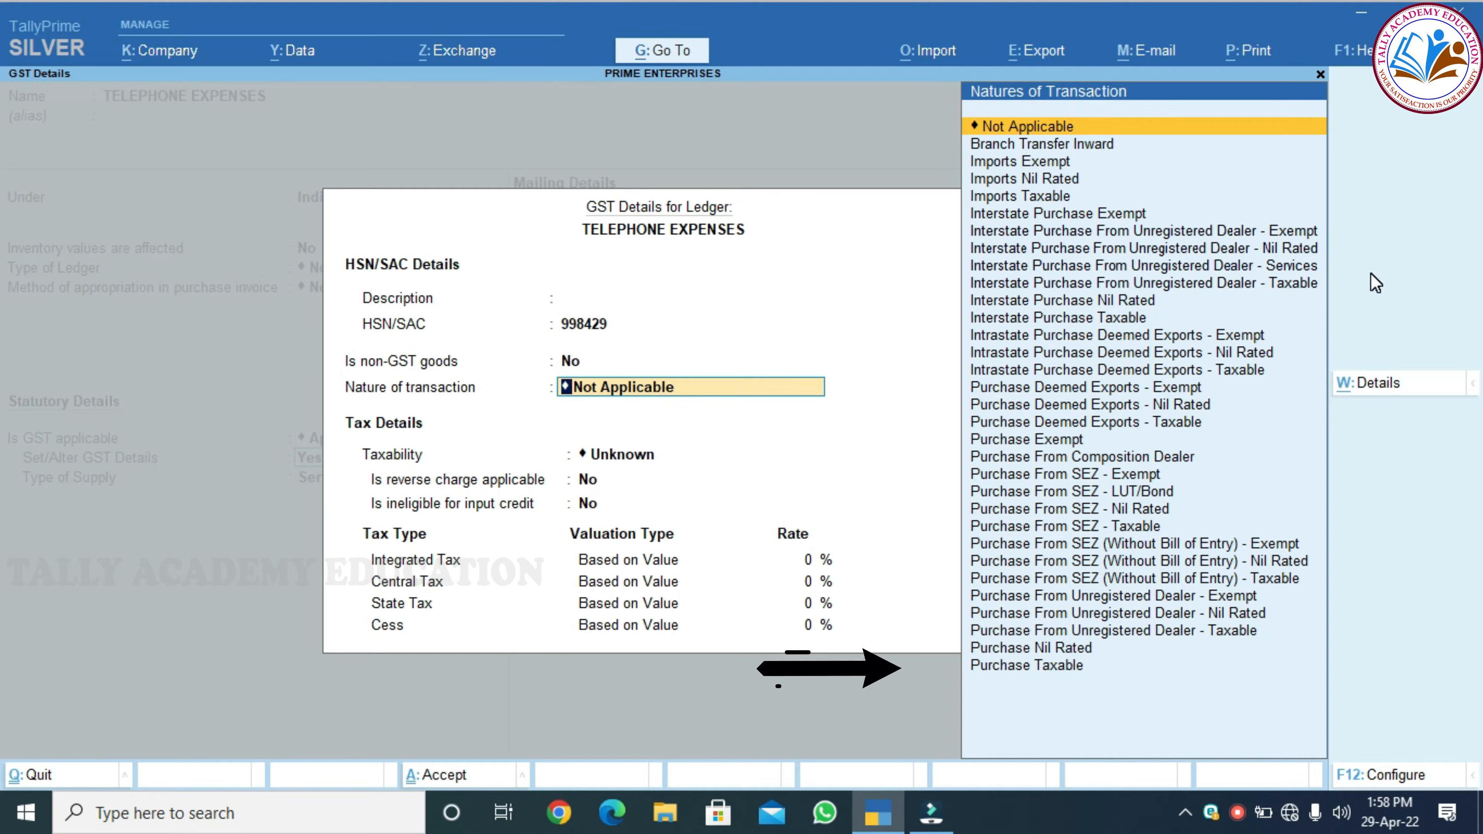
# Set Purchase Taxable nature, 18% integrated tax (9% central/state), and Services supply type
pyautogui.press('Down')
pyautogui.press('Down')
pyautogui.press('Down')
pyautogui.press('Down')
pyautogui.press('Down')
pyautogui.press('Down')
pyautogui.press('Down')
pyautogui.press('Down')
pyautogui.press('Down')
pyautogui.press('Down')
pyautogui.press('Down')
pyautogui.press('Down')
pyautogui.press('Down')
pyautogui.press('Down')
pyautogui.press('Down')
pyautogui.press('Down')
pyautogui.press('Down')
pyautogui.press('Down')
pyautogui.press('Down')
pyautogui.press('Down')
pyautogui.press('Down')
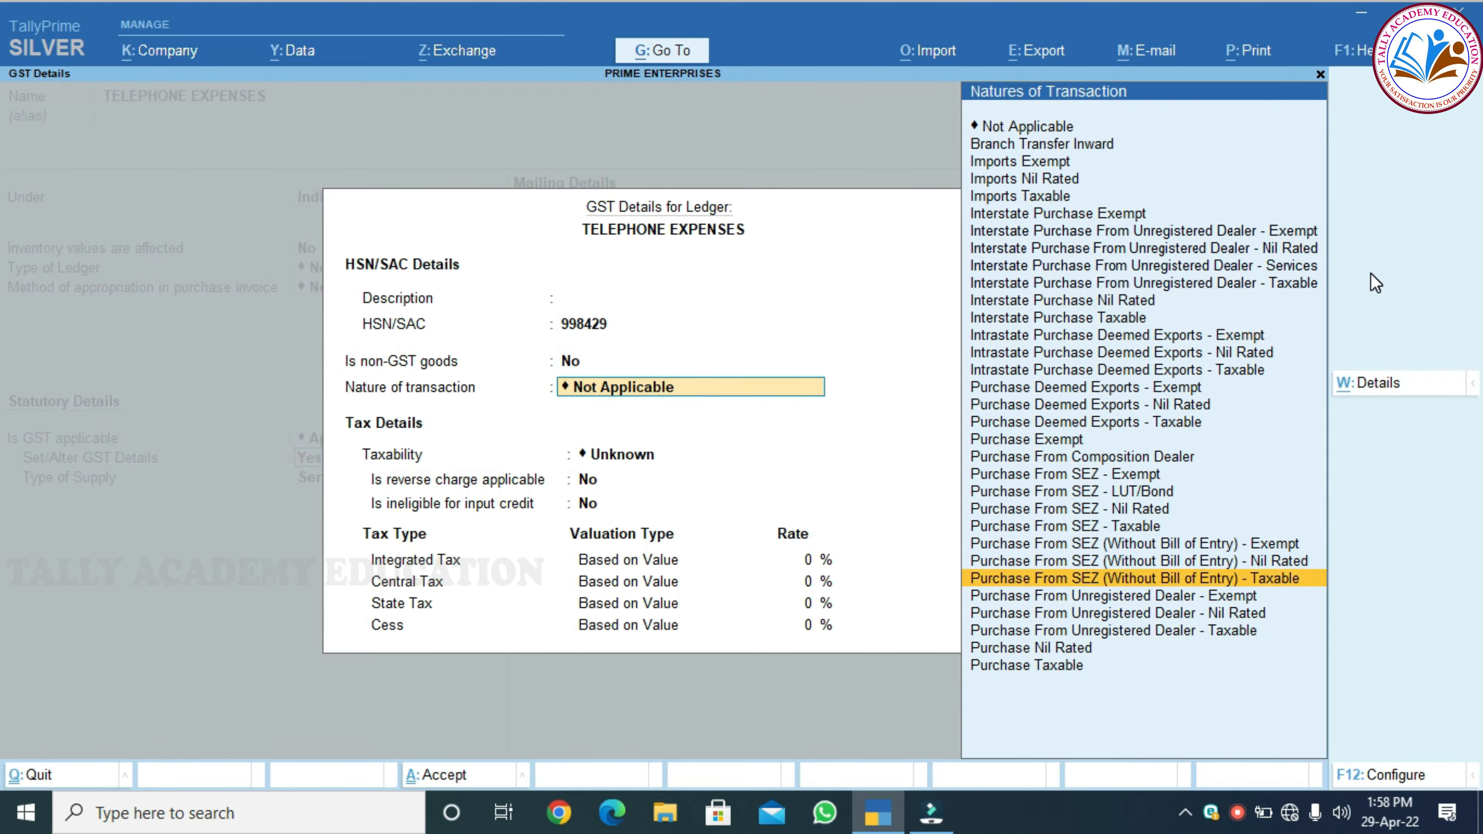
pyautogui.press('Down')
pyautogui.press('Return')
pyautogui.press('Return')
pyautogui.press('Return')
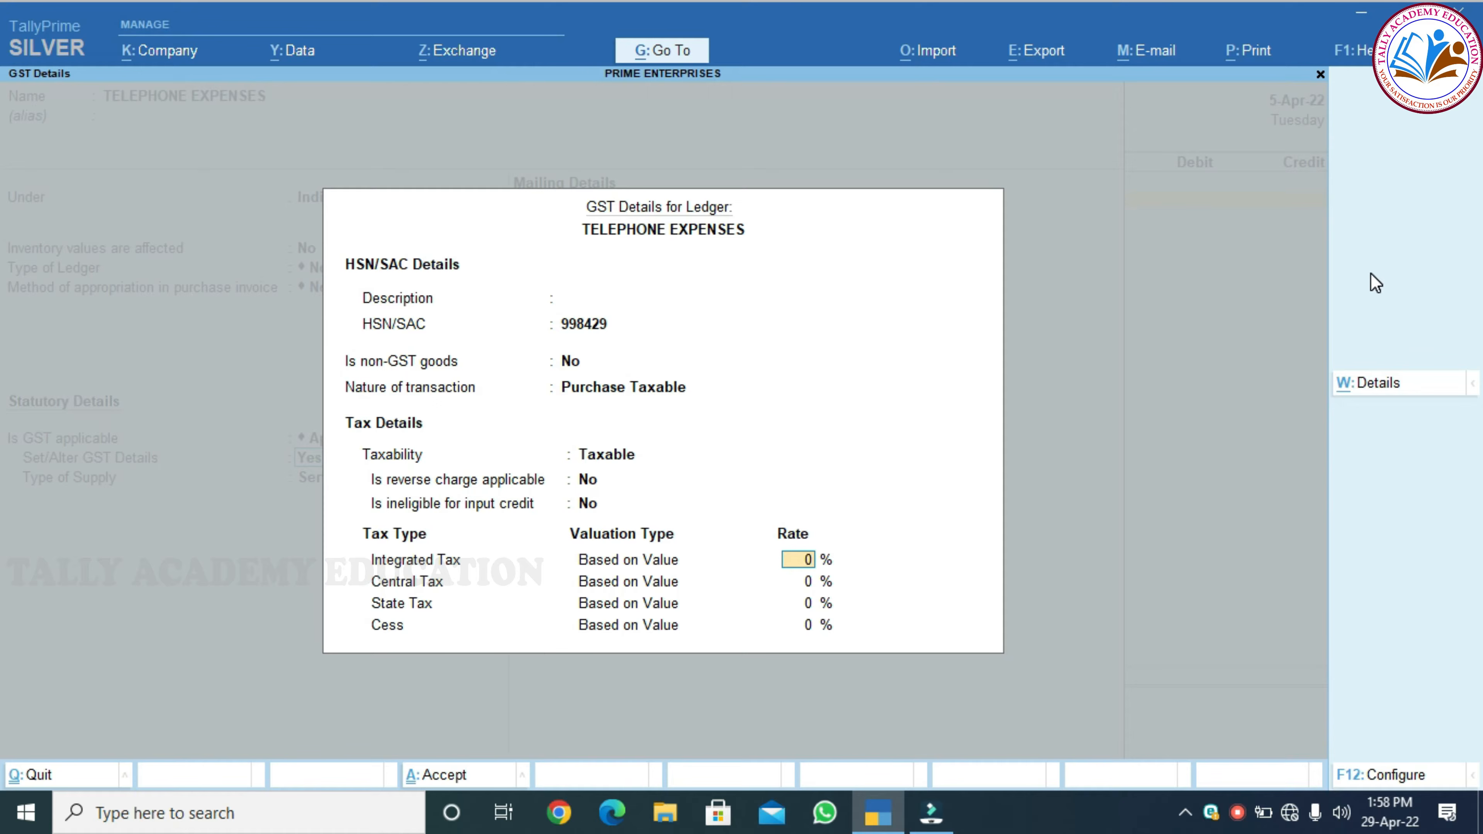
pyautogui.write('18')
pyautogui.press('Return')
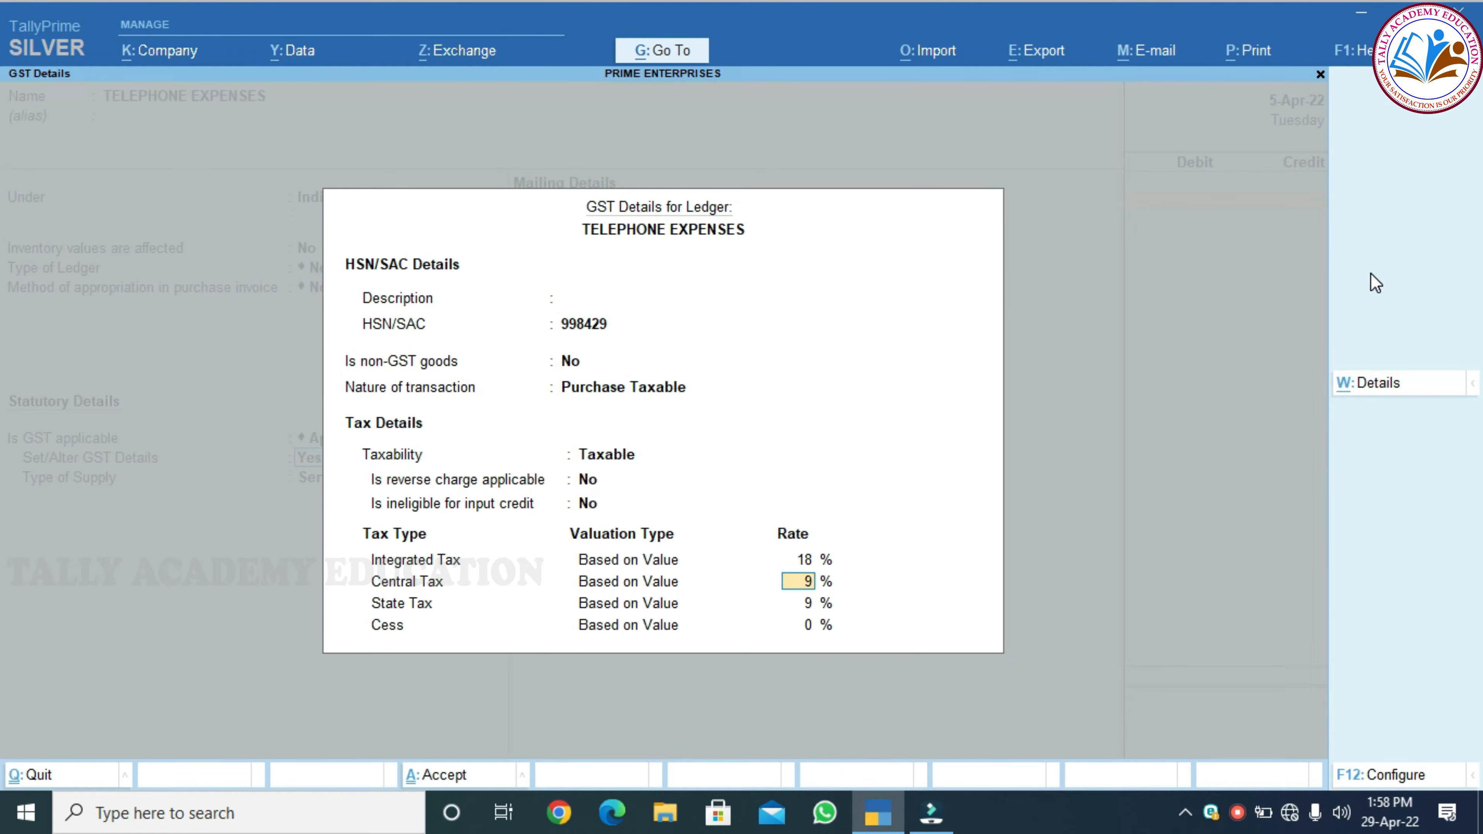
pyautogui.press('Return')
pyautogui.press('Return')
pyautogui.press('Return')
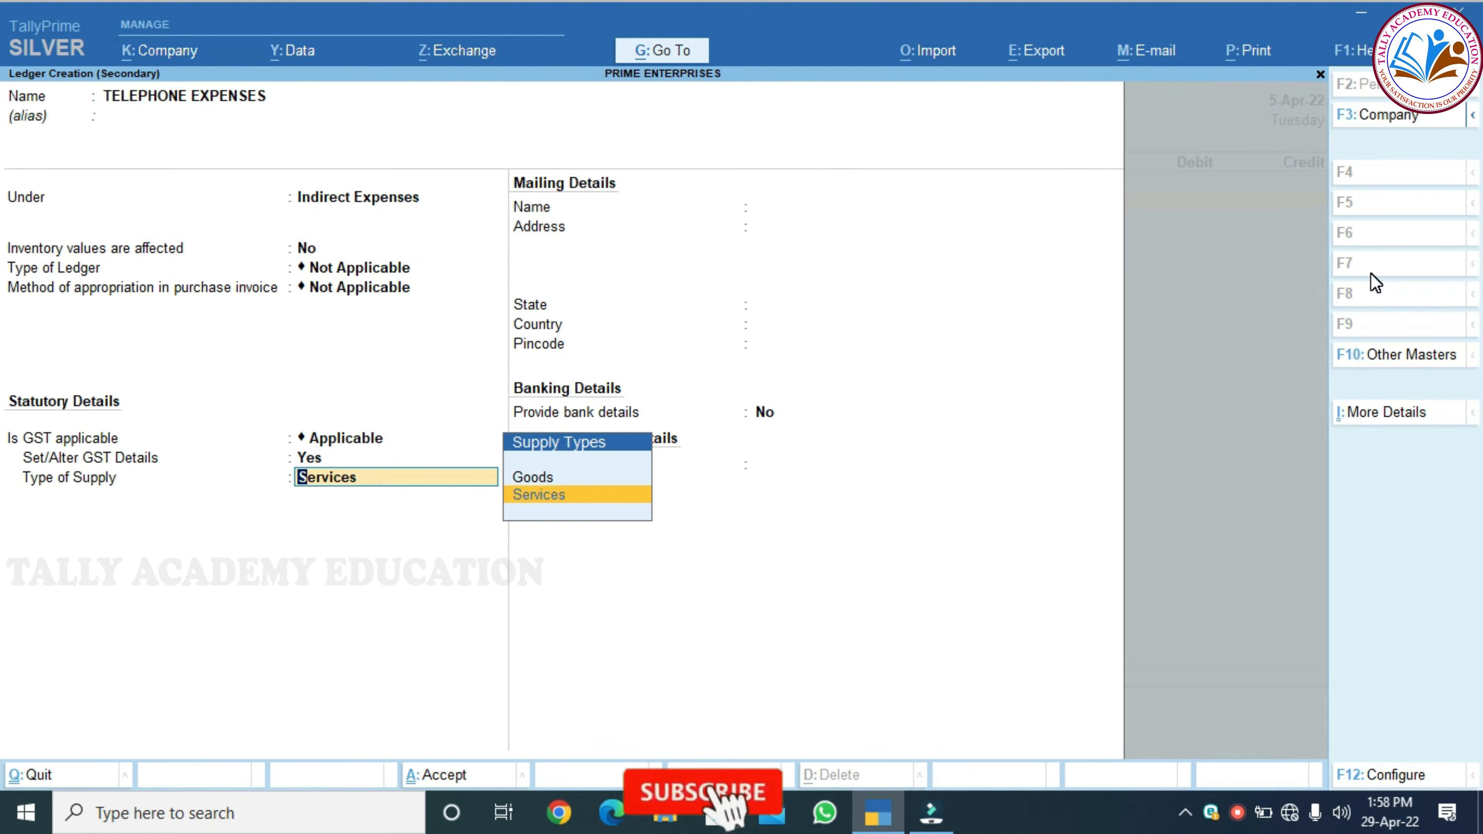
pyautogui.press('Return')
pyautogui.press('Return')
pyautogui.press('Return')
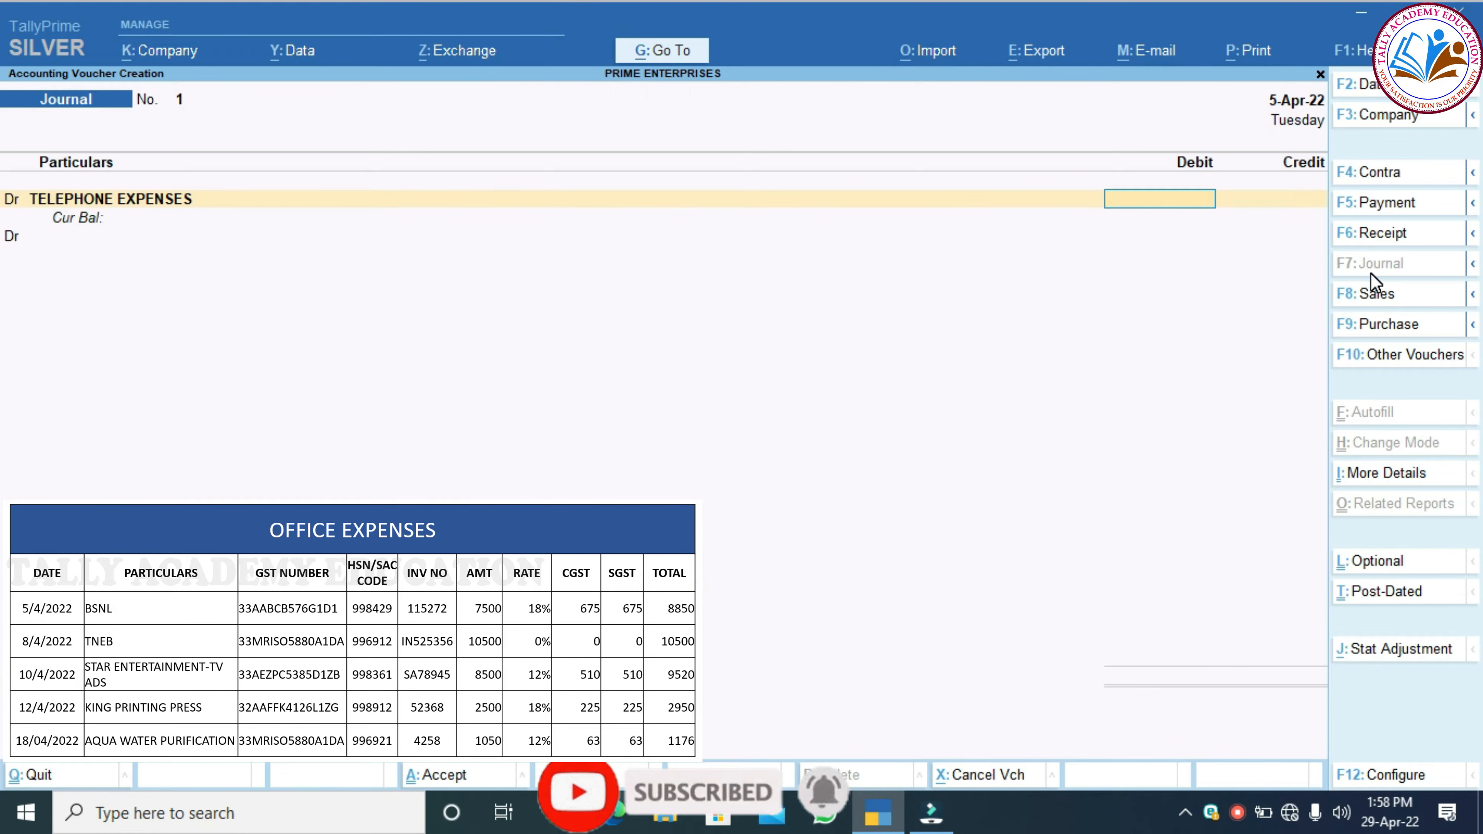
# Debit TELEPHONE EXPENSES 7,500.00 and start another Dr line
pyautogui.write('7500')
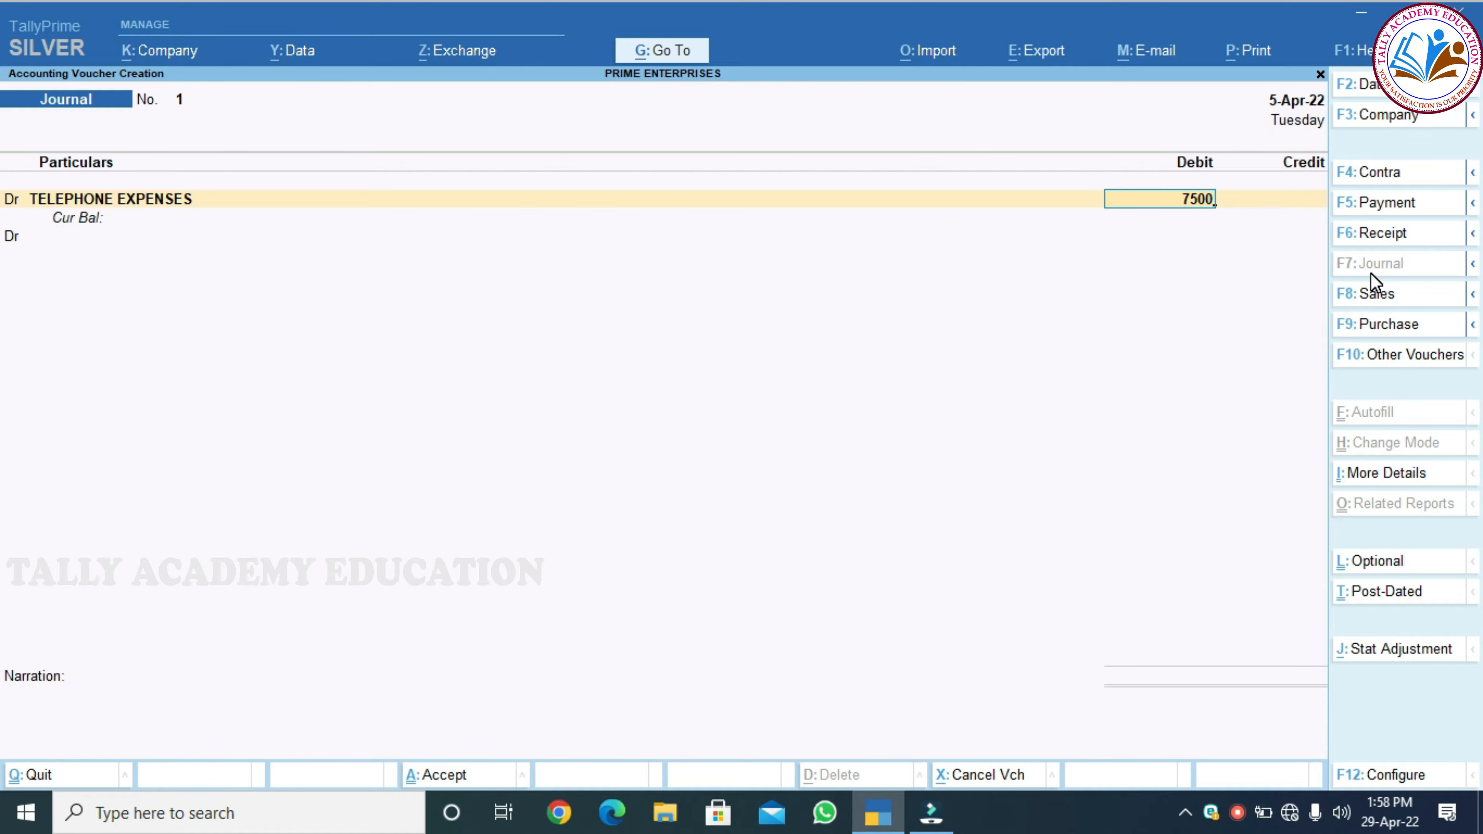
pyautogui.press('Return')
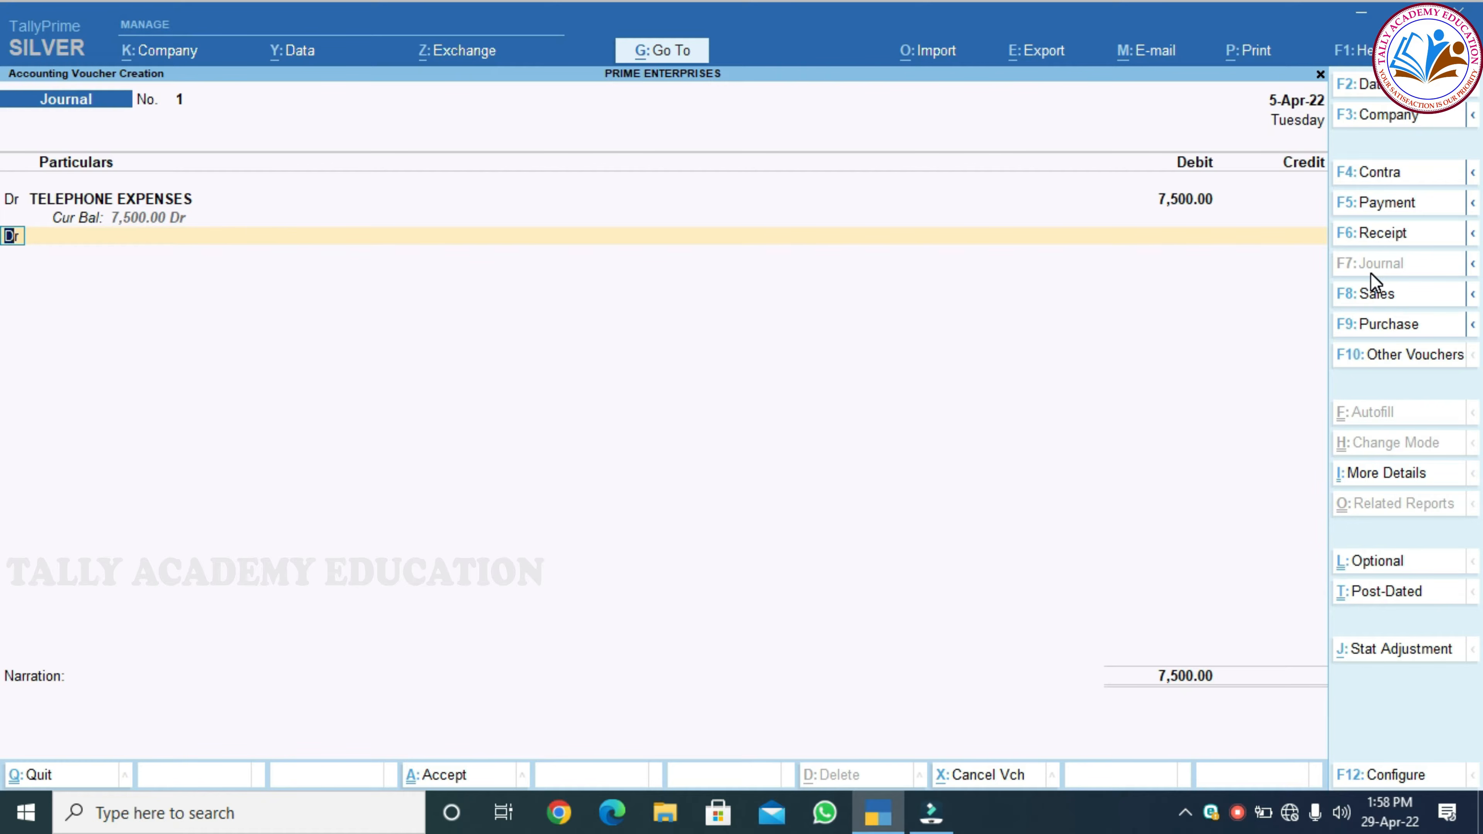
pyautogui.press('Return')
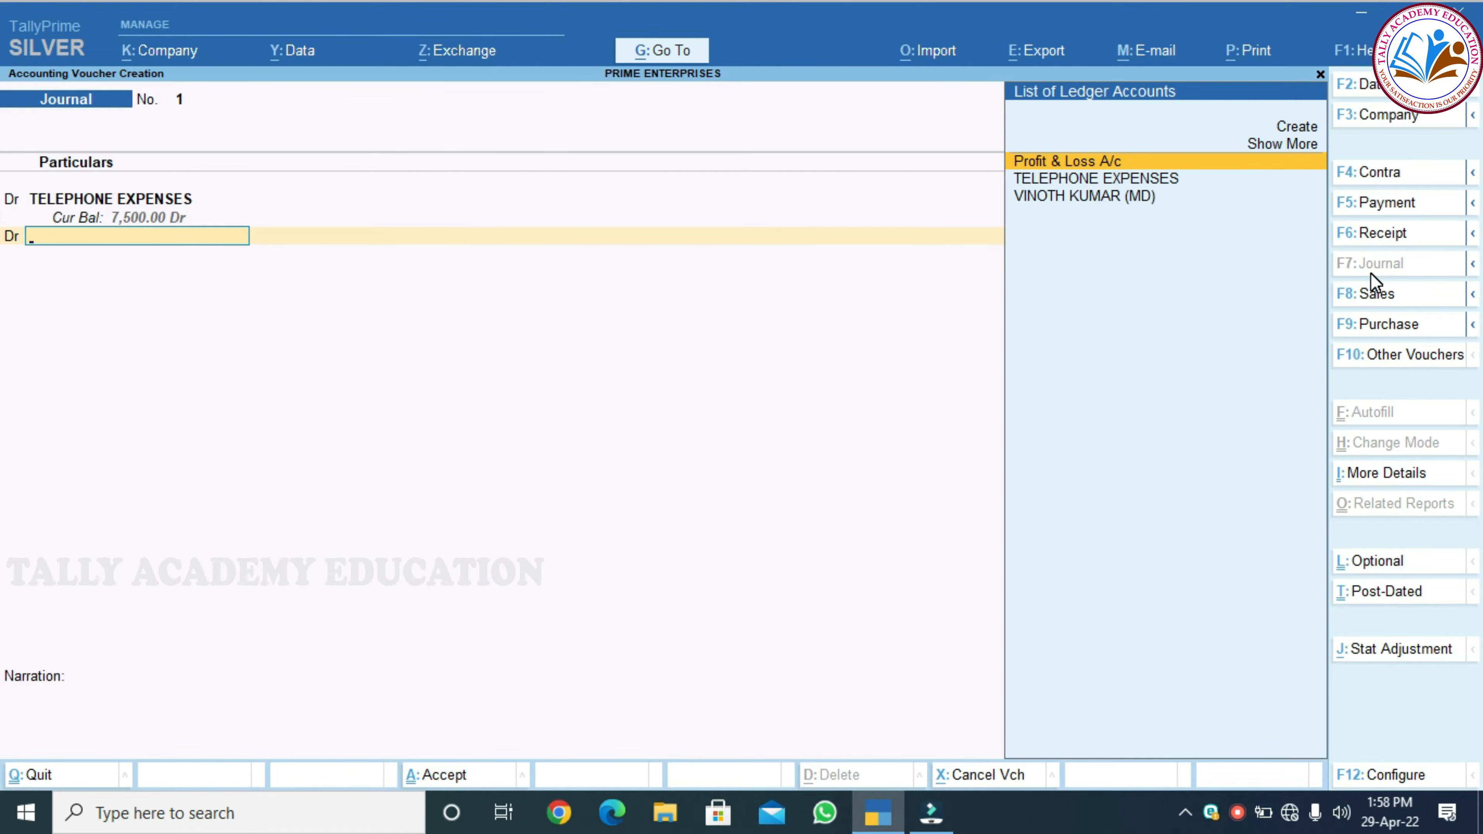
# Create a CGST ledger under Duties & Taxes as GST Central Tax and debit it 675
pyautogui.hotkey('alt', 'c')
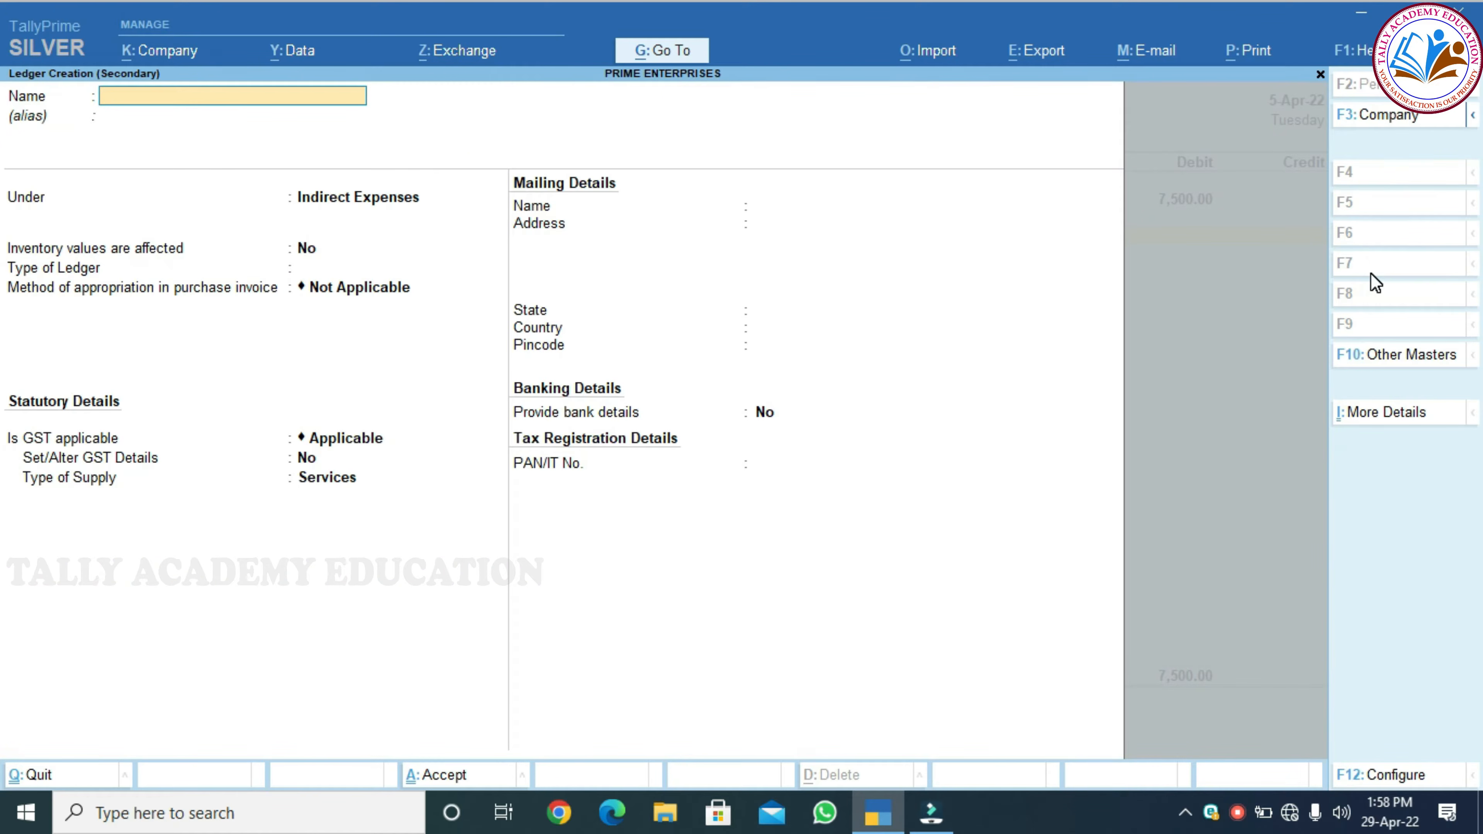
pyautogui.write('CGST')
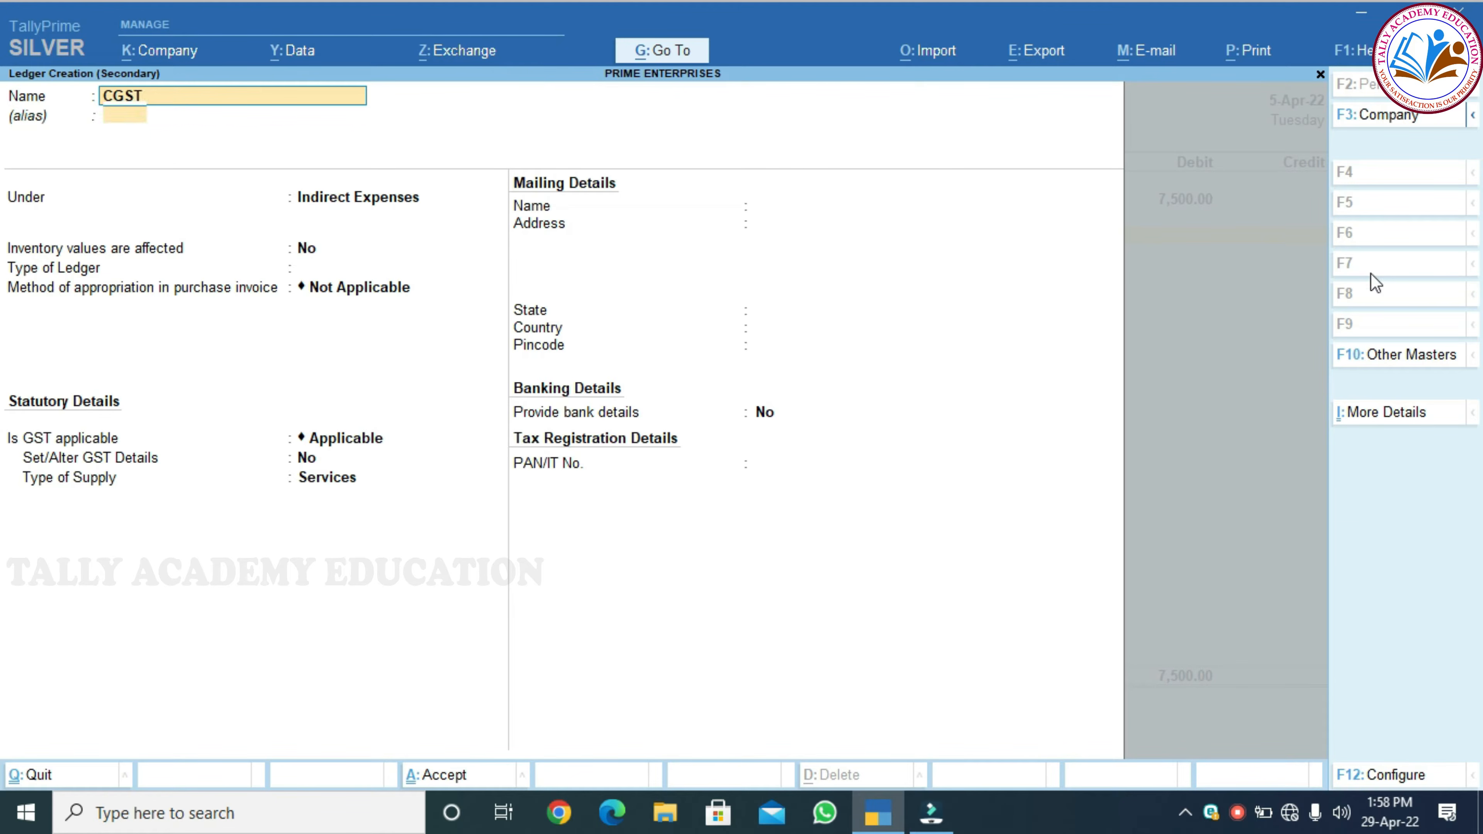
pyautogui.press('Return')
pyautogui.press('Return')
pyautogui.write('DU')
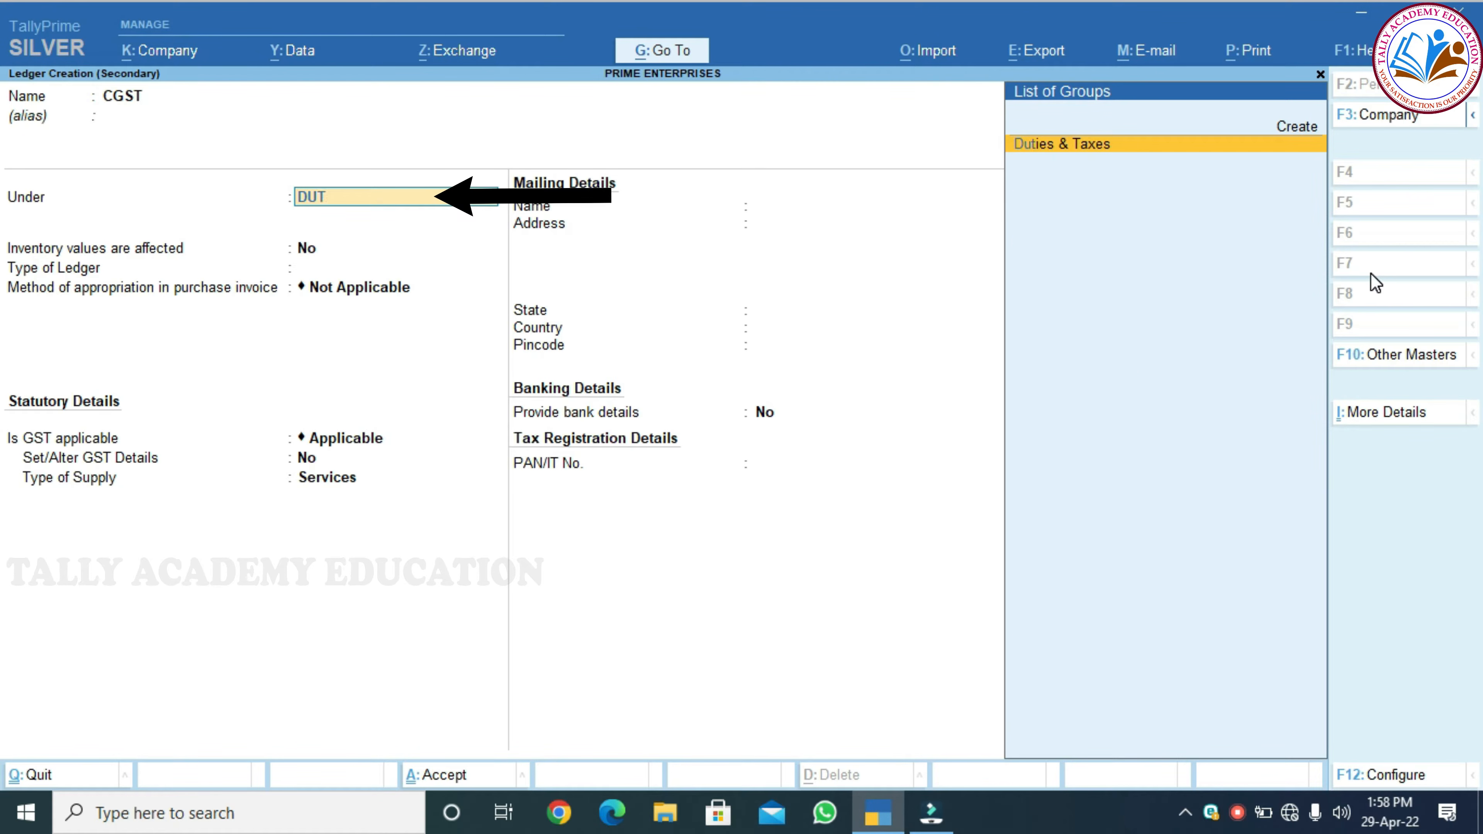
pyautogui.write('T')
pyautogui.press('Return')
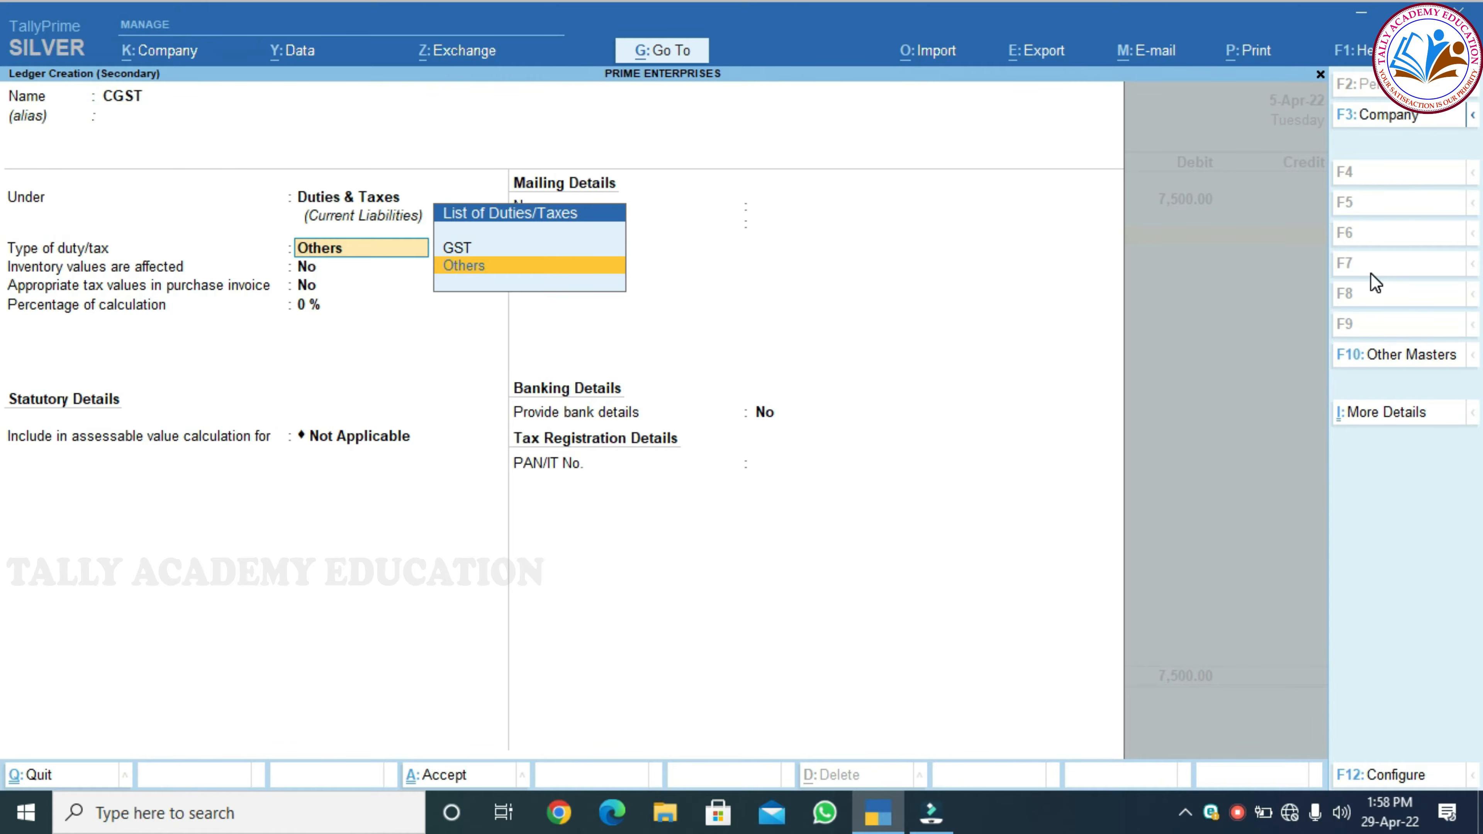
pyautogui.press('Up')
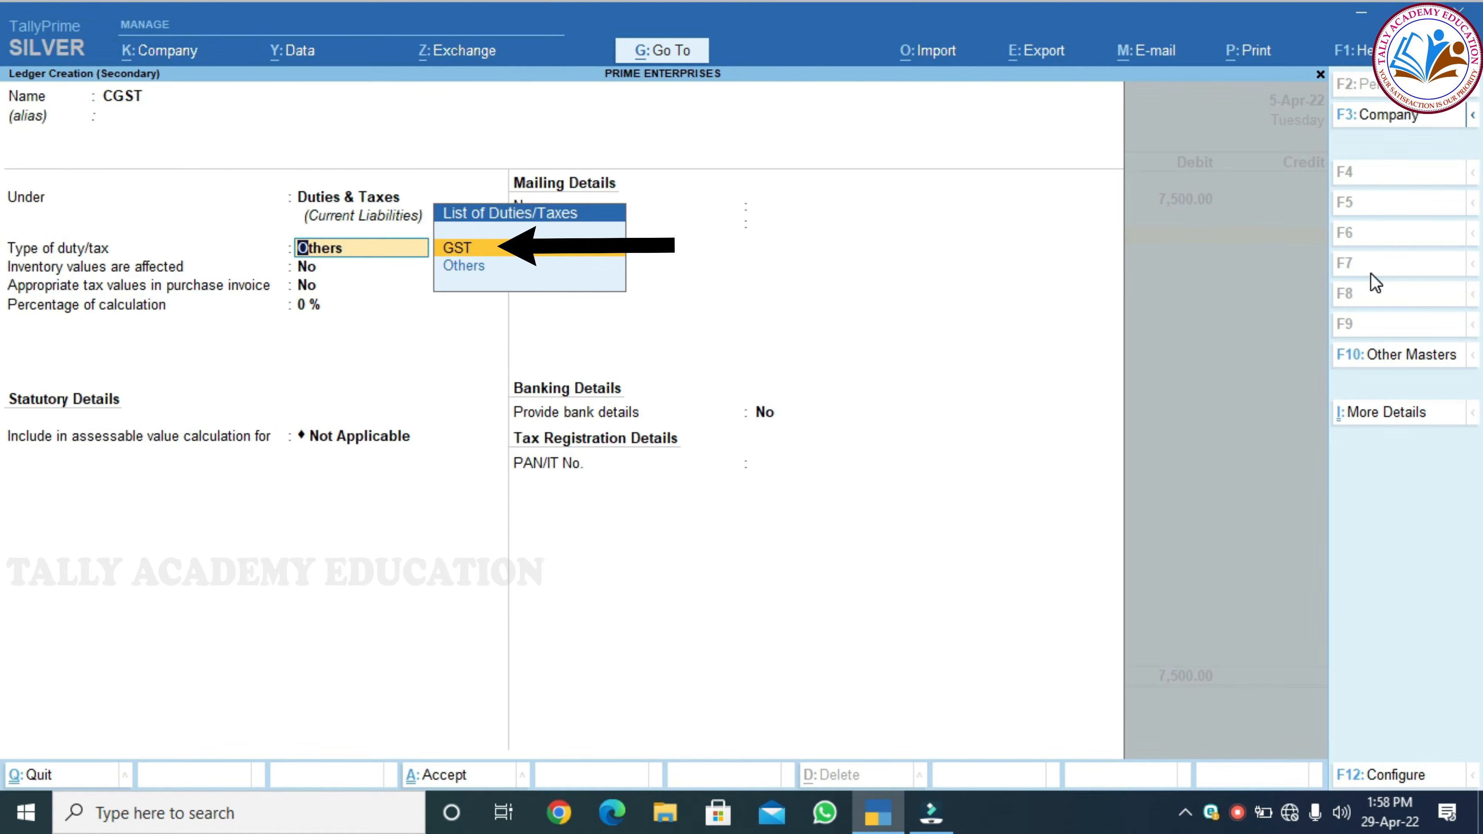
pyautogui.press('Return')
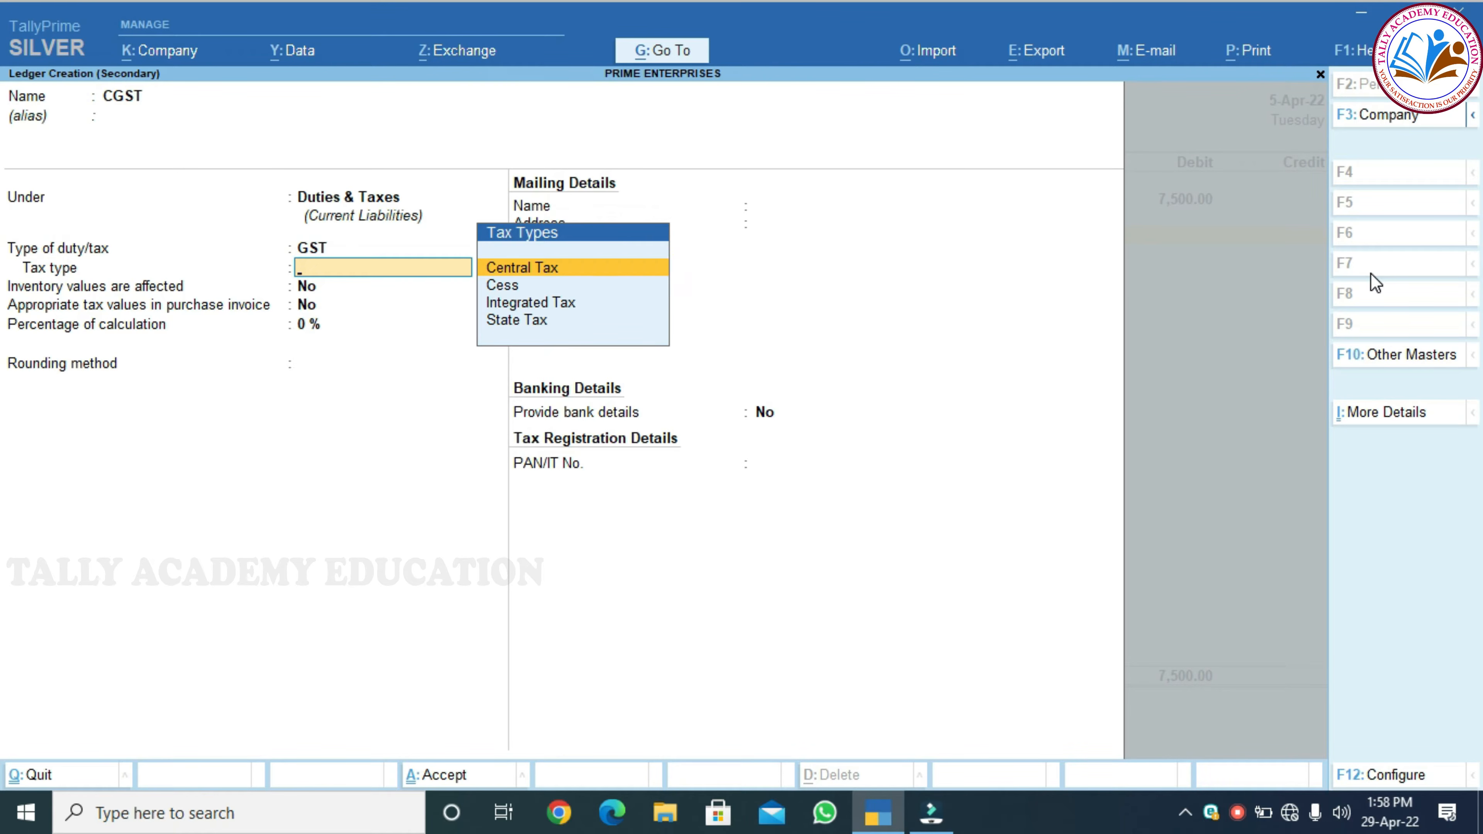
pyautogui.press('Return')
pyautogui.press('Return')
pyautogui.press('Return')
pyautogui.press('Return')
pyautogui.press('Return')
pyautogui.press('Return')
pyautogui.press('Return')
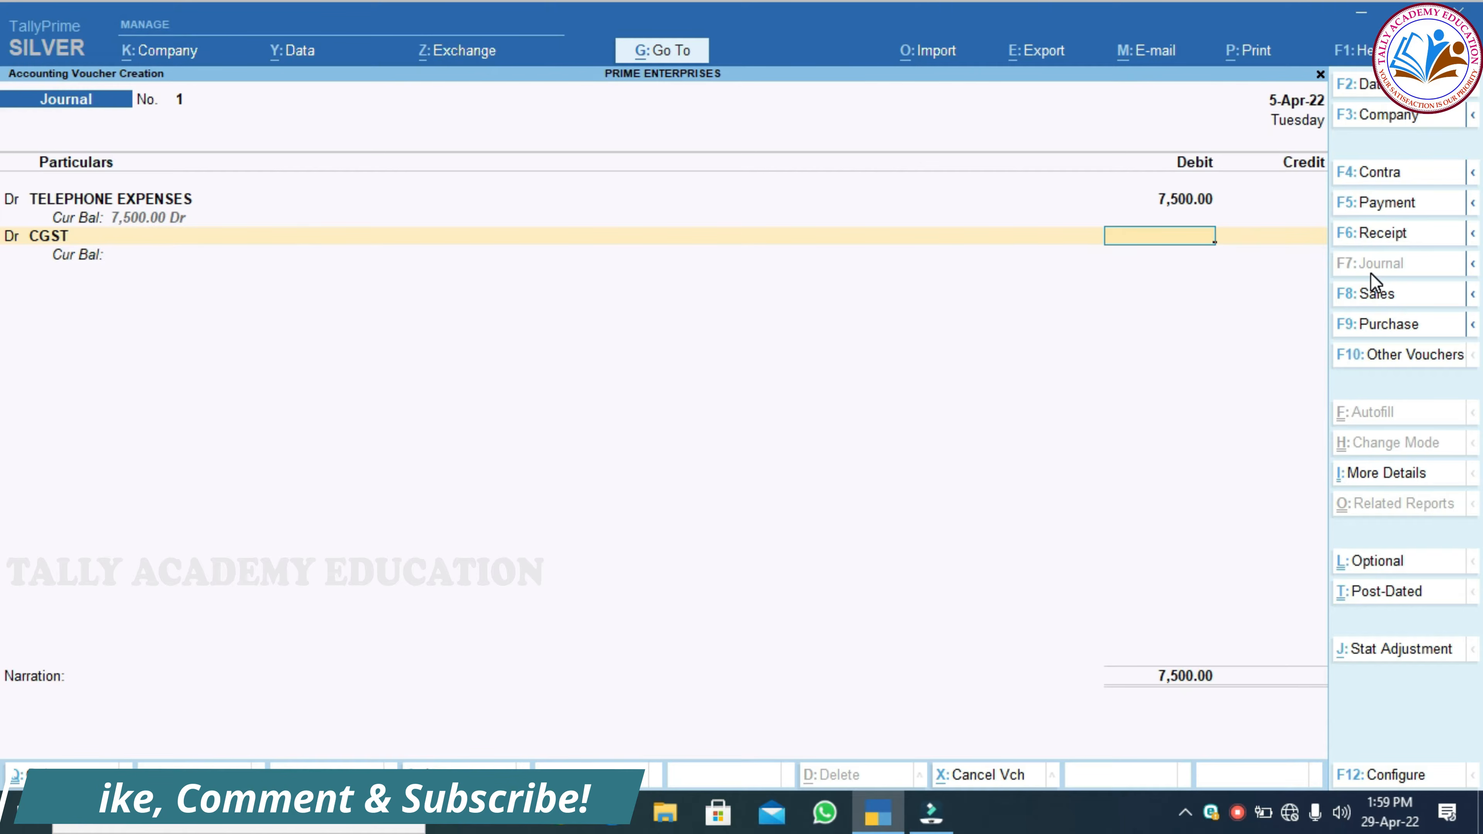
pyautogui.write('675')
pyautogui.press('Return')
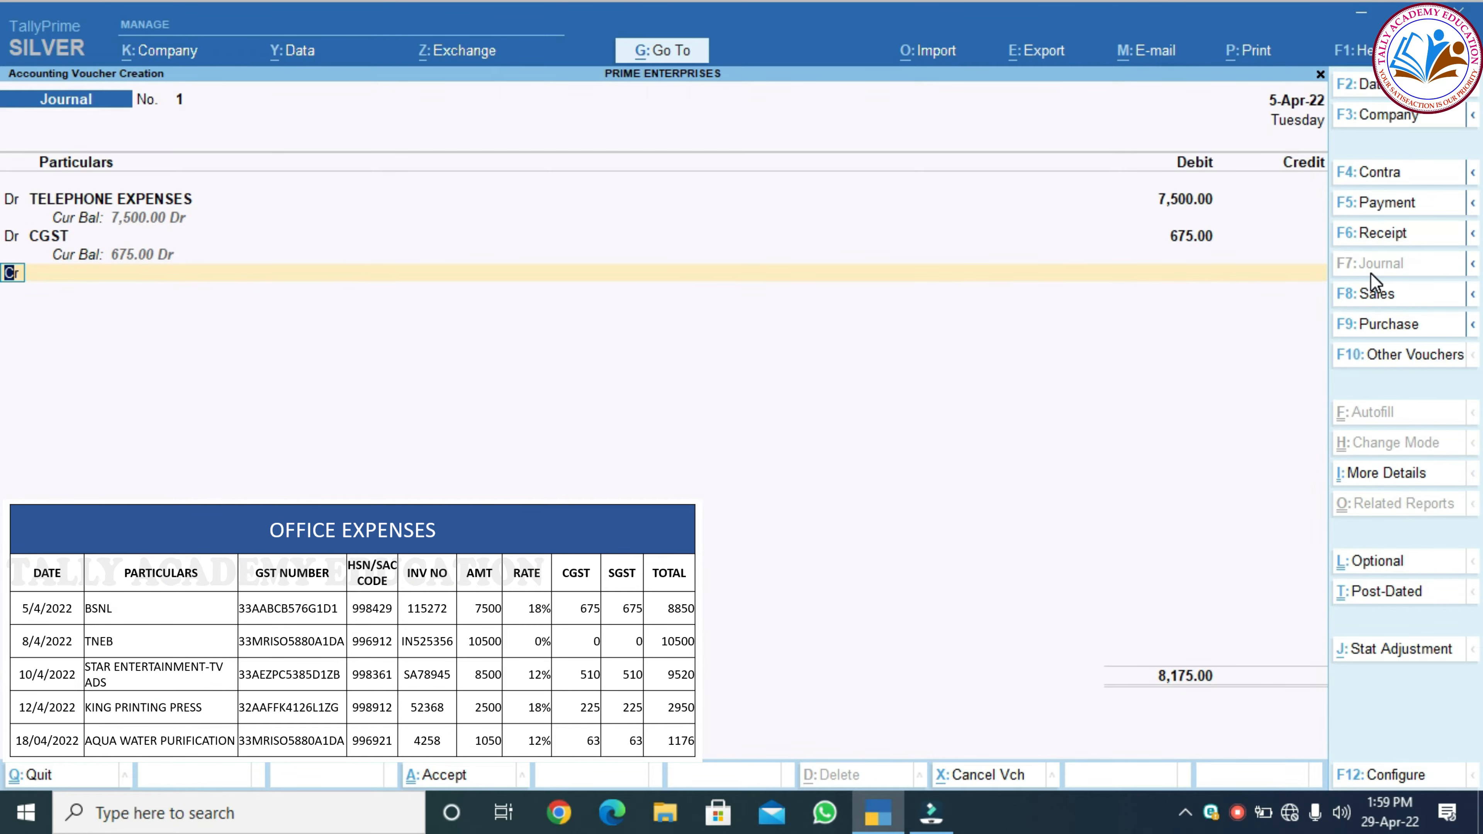
# Add a debit line and create an SGST ledger as GST State Tax under Duties & Taxes
pyautogui.press('d')
pyautogui.press('Return')
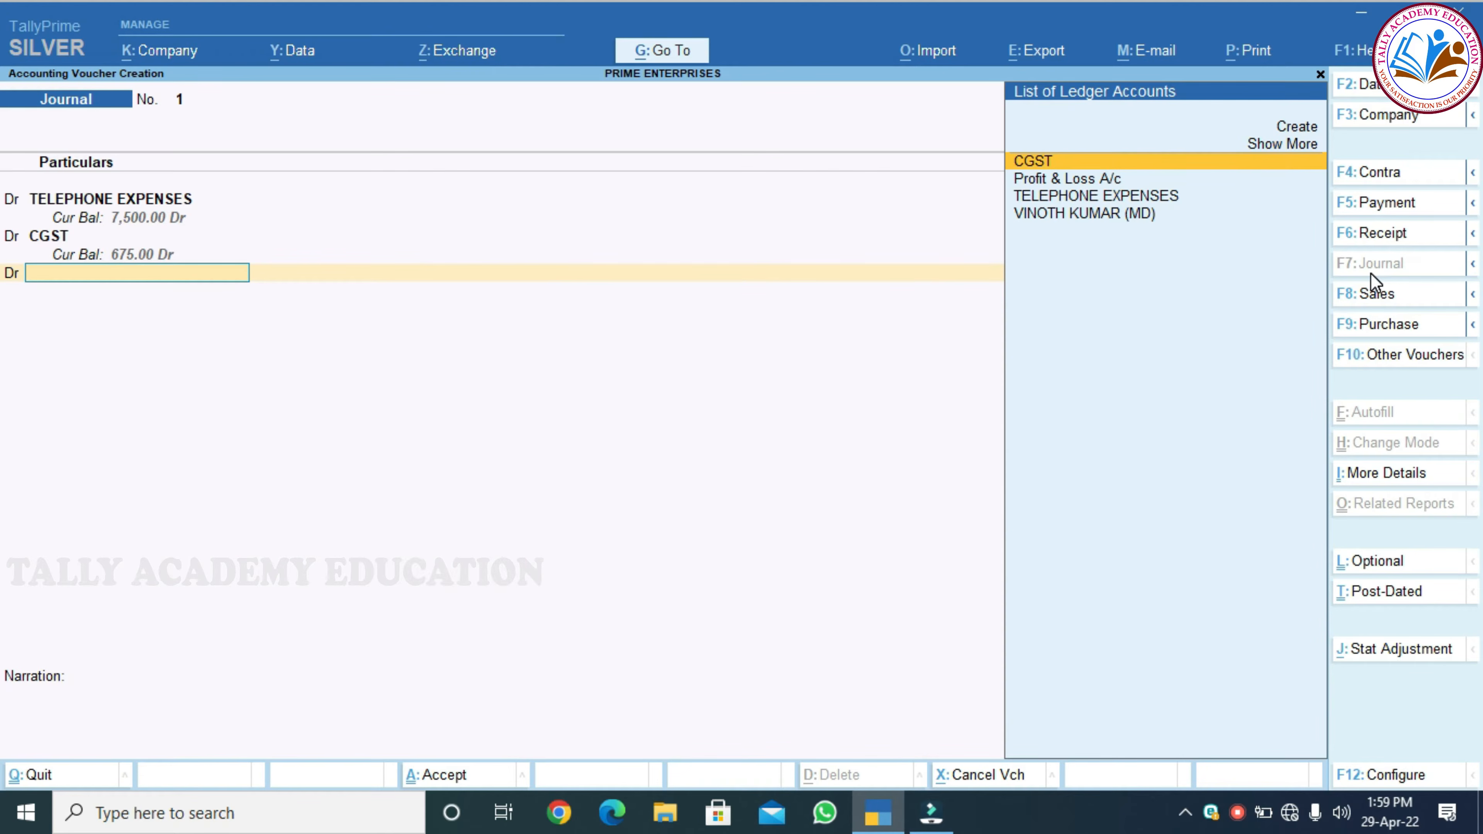
pyautogui.hotkey('alt', 'c')
pyautogui.write('SGST')
pyautogui.press('Return')
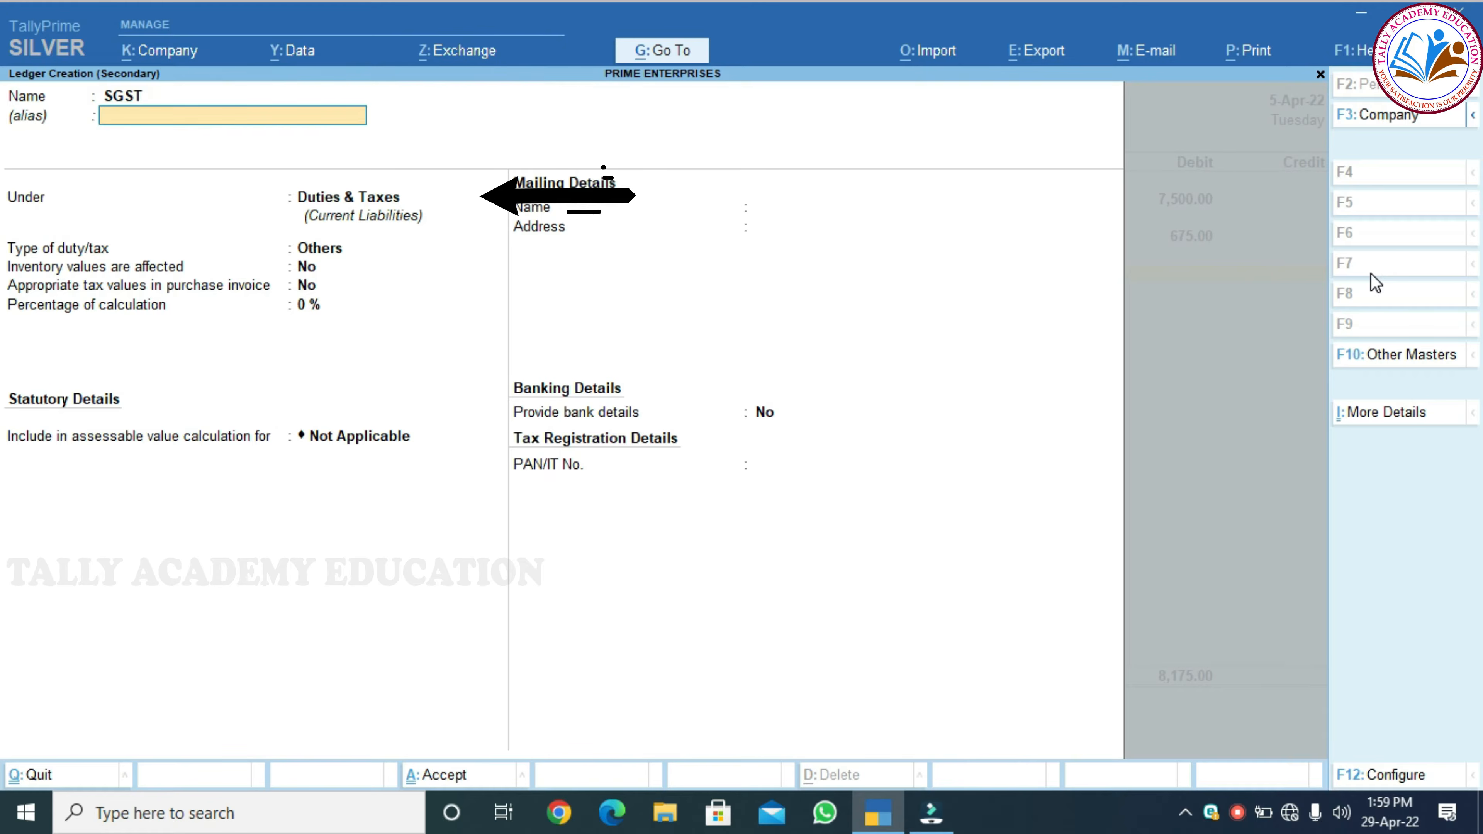
pyautogui.press('Return')
pyautogui.press('Return')
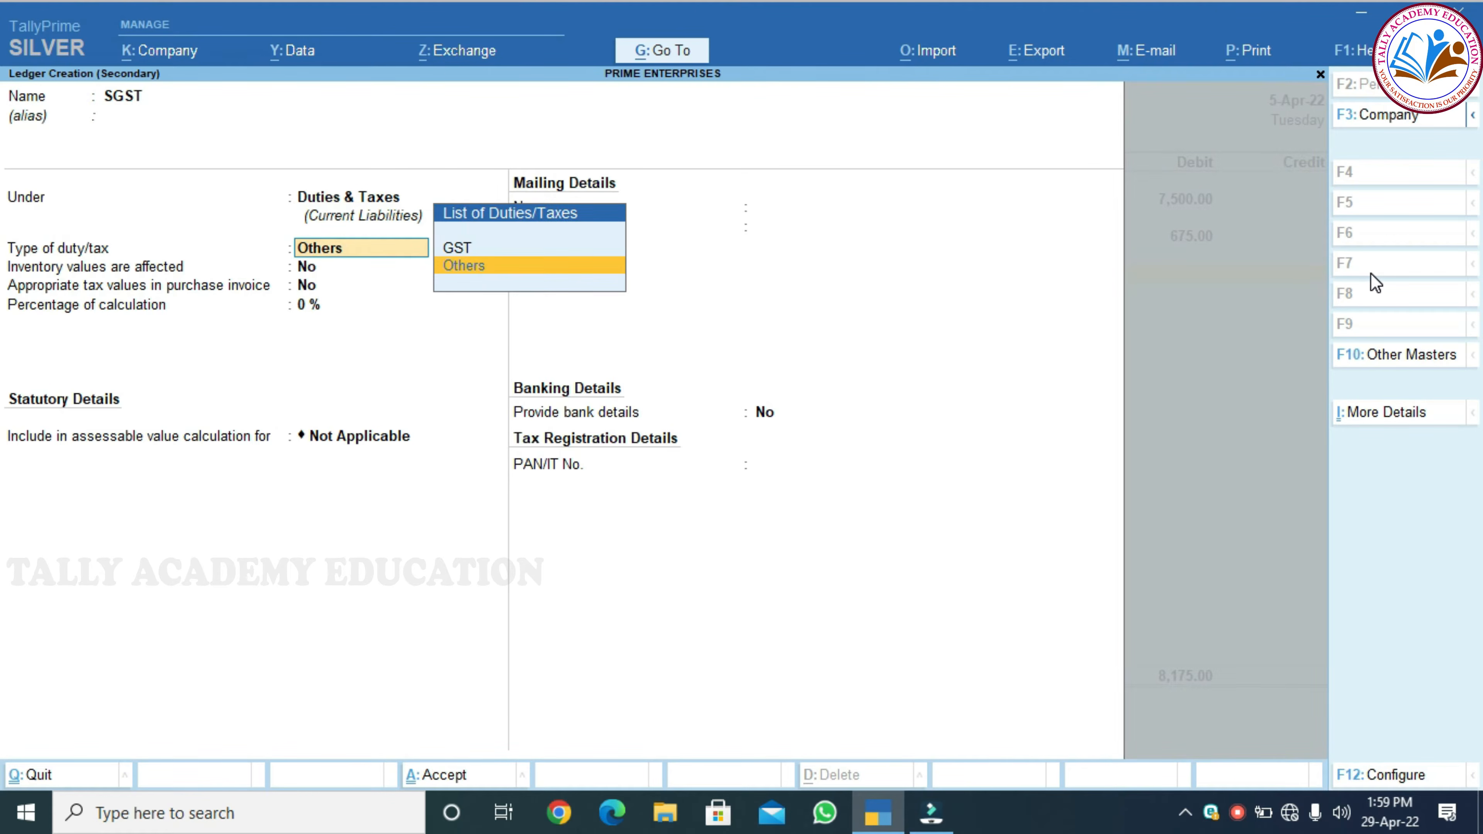
pyautogui.press('Up')
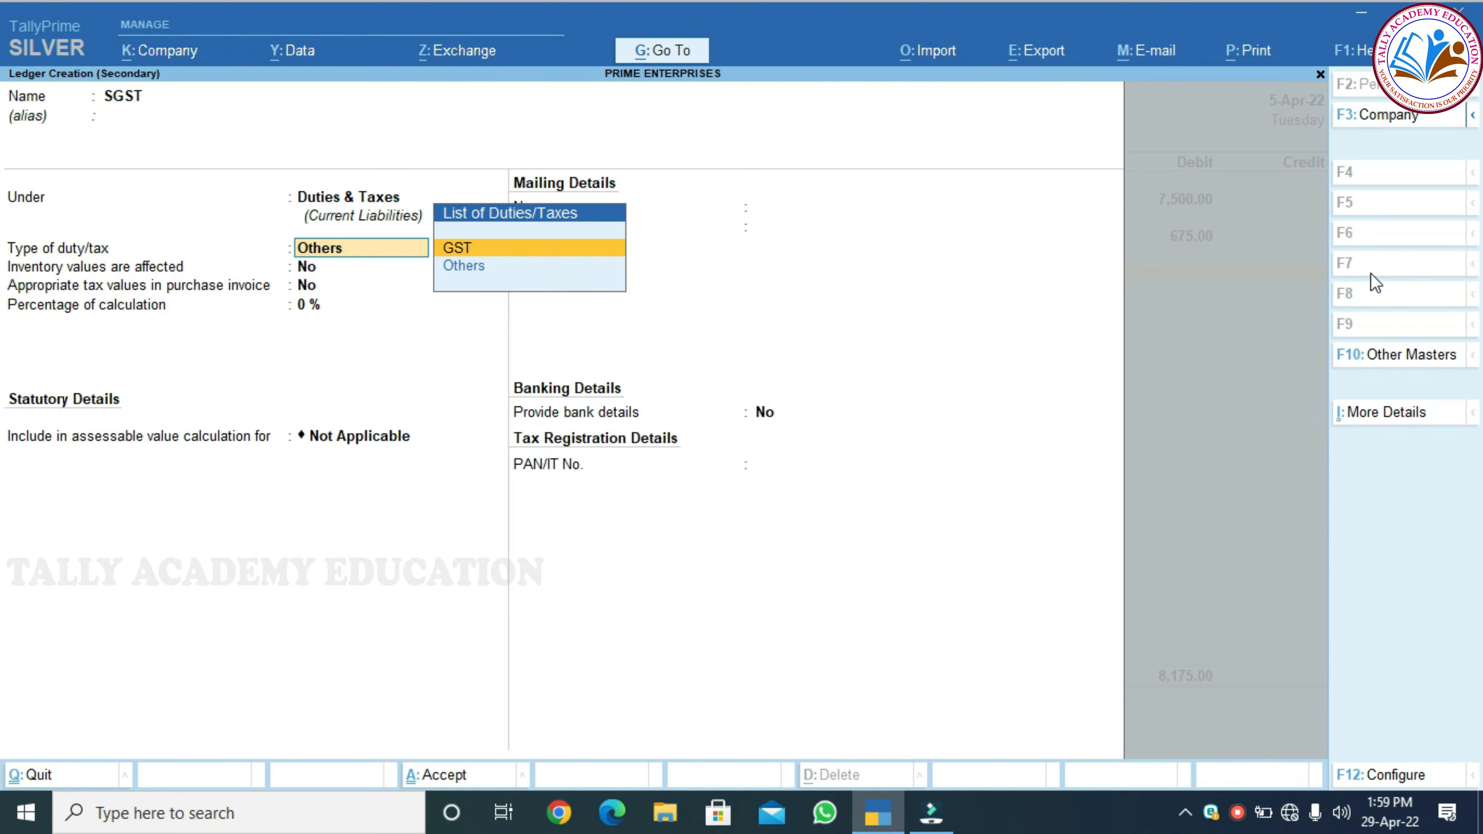
pyautogui.press('Return')
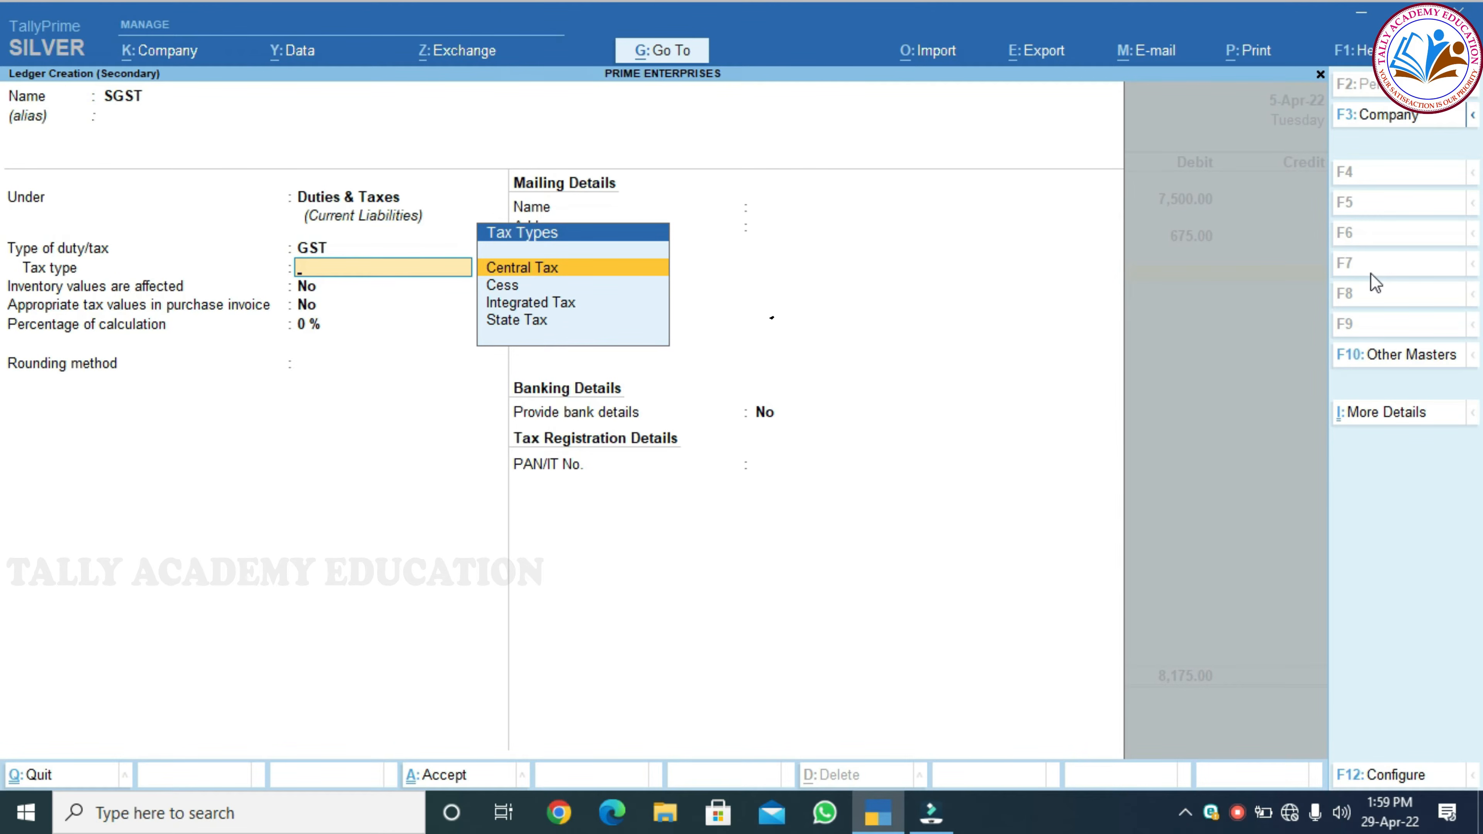
pyautogui.press('Down')
pyautogui.press('Down')
pyautogui.press('Down')
pyautogui.press('Return')
pyautogui.press('Return')
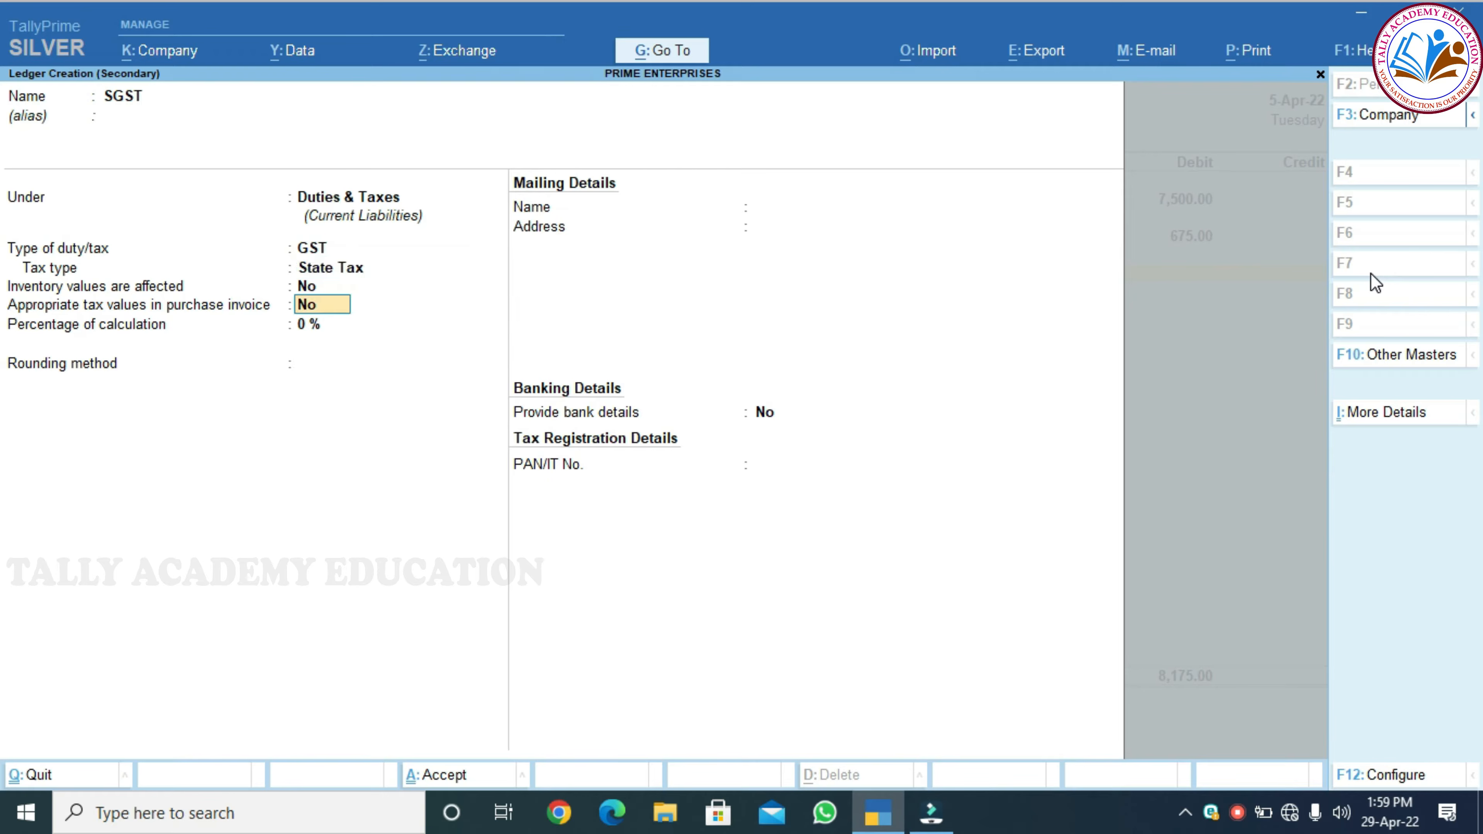
pyautogui.press('Return')
pyautogui.press('Return')
pyautogui.press('Return')
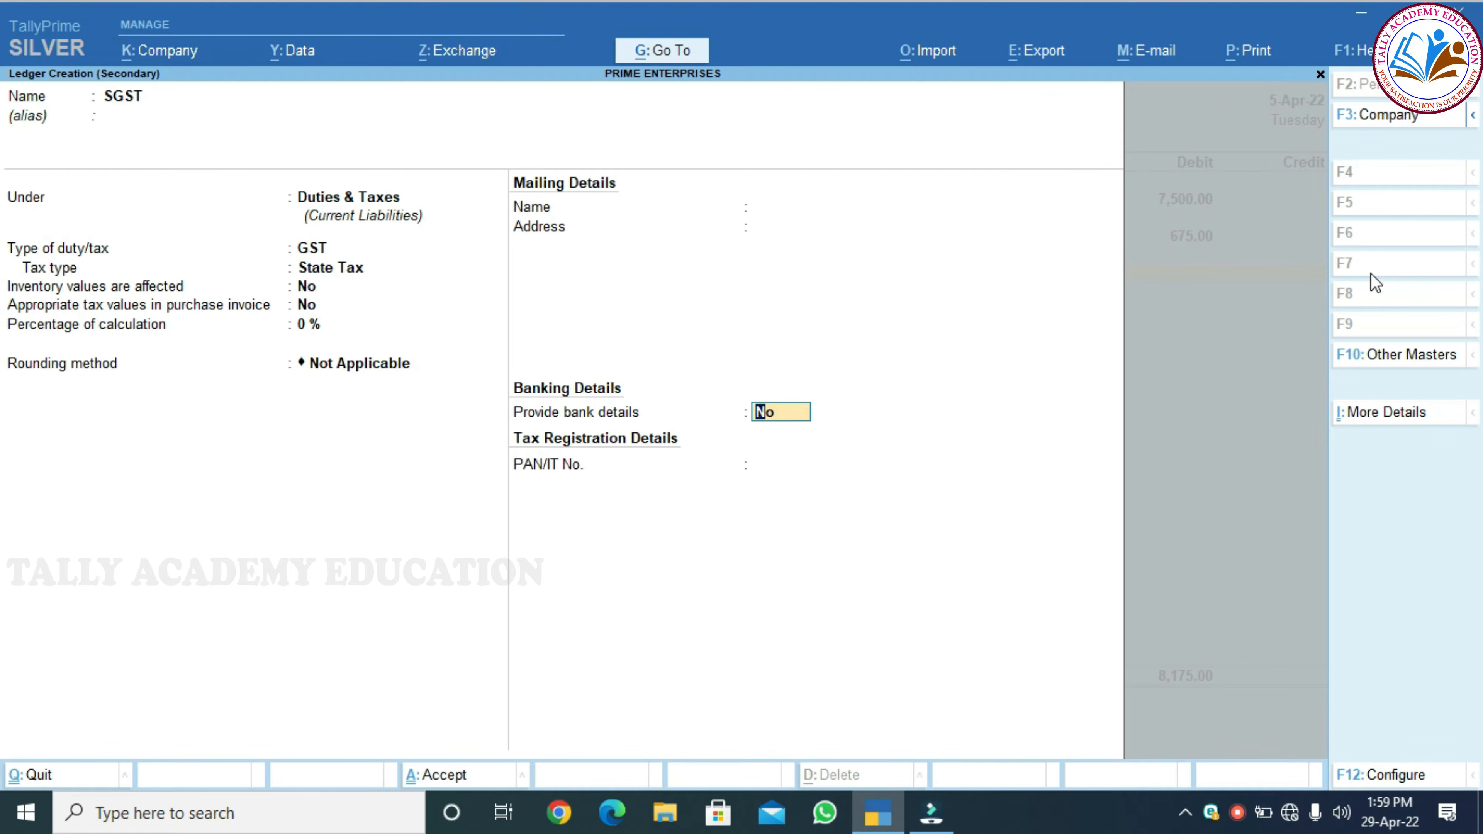
# Debit SGST 675, bringing debits to 8,850, and begin a credit line
pyautogui.press('Return')
pyautogui.press('Return')
pyautogui.write('675')
pyautogui.press('Return')
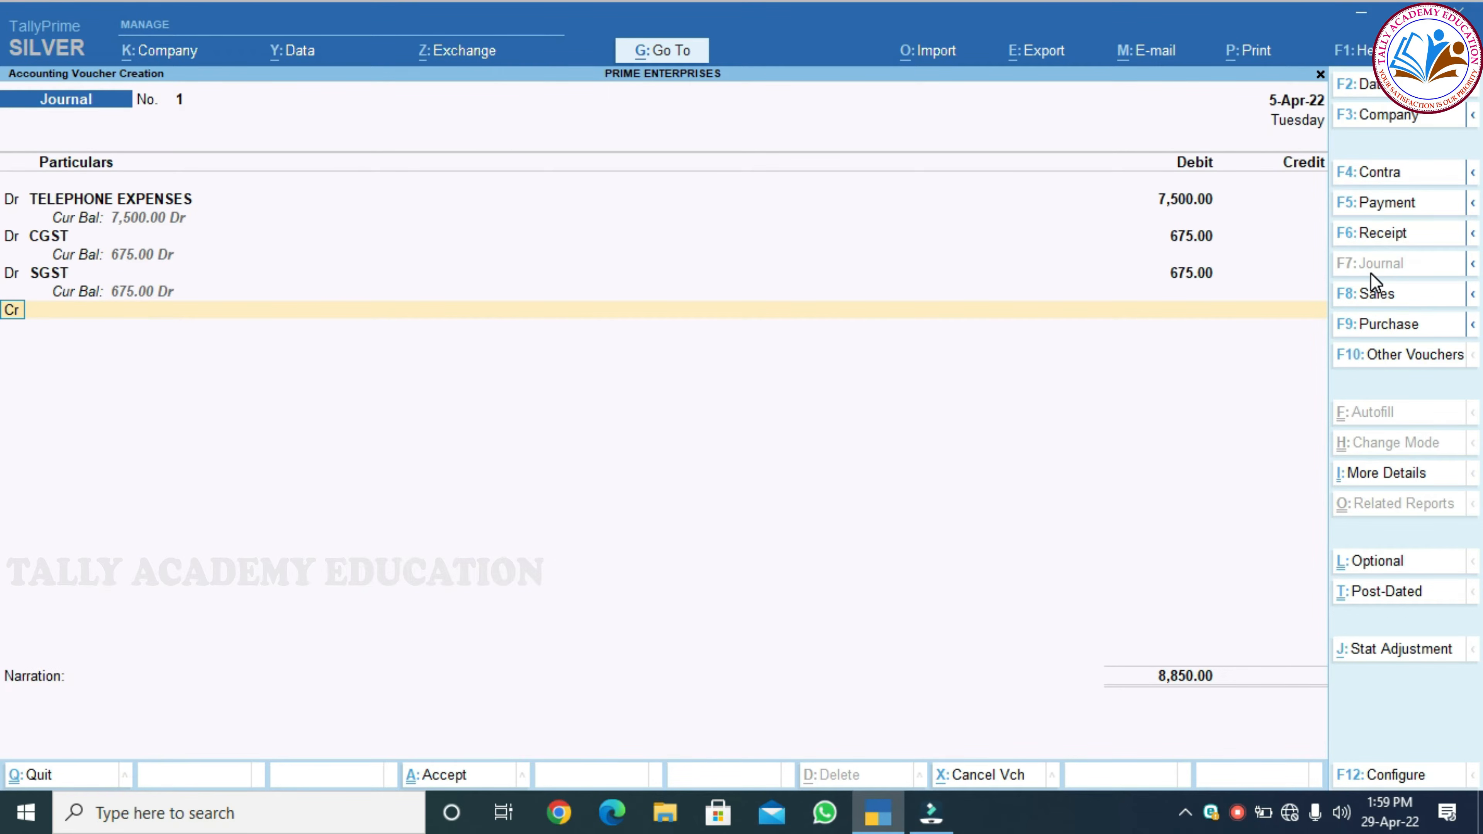
pyautogui.press('Return')
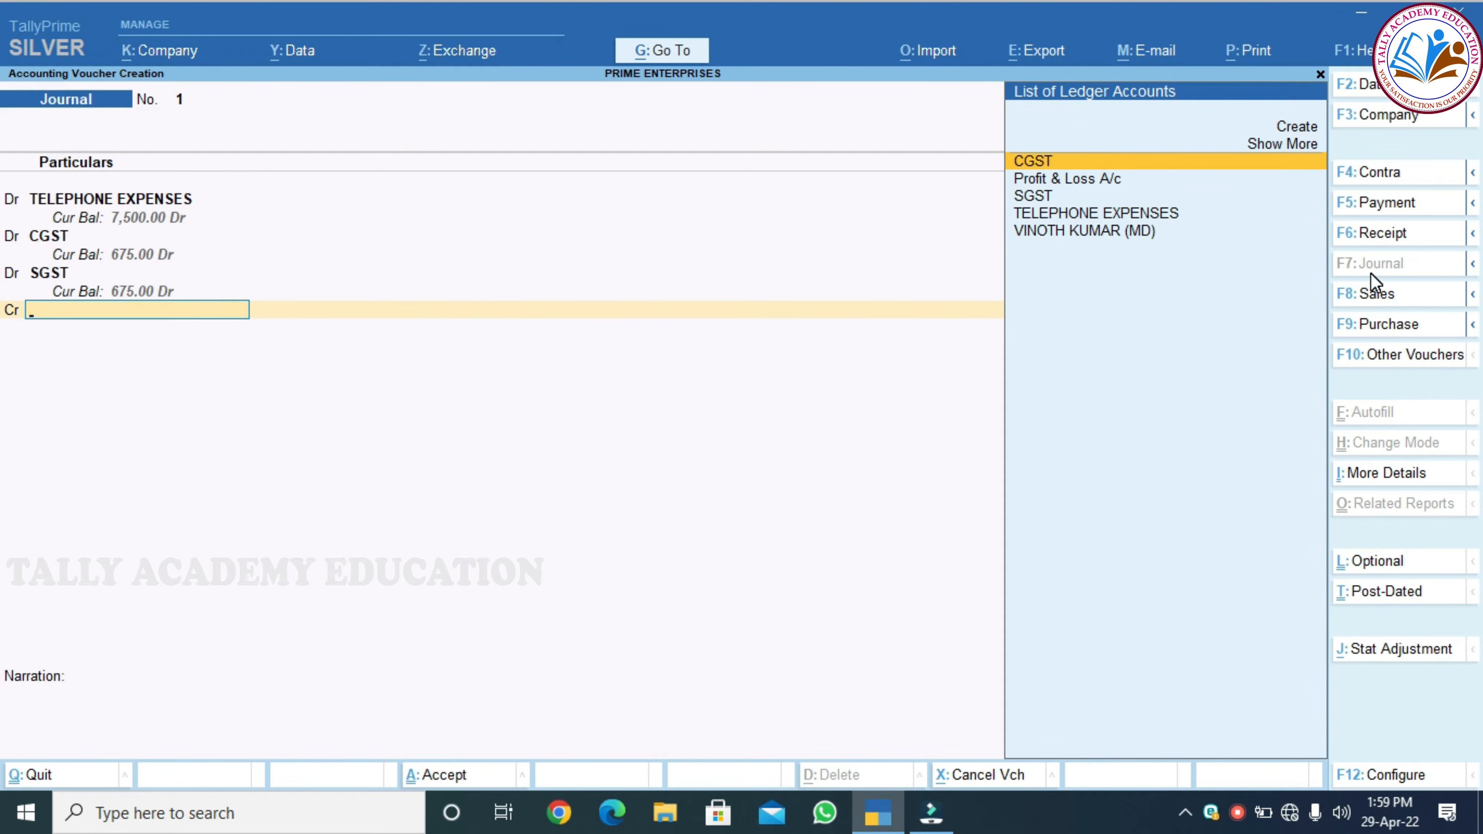
# Create a BSNL ledger under Sundry Creditors, bill-by-bill, with Regular GST registration and its GSTIN
pyautogui.hotkey('alt', 'c')
pyautogui.write('B')
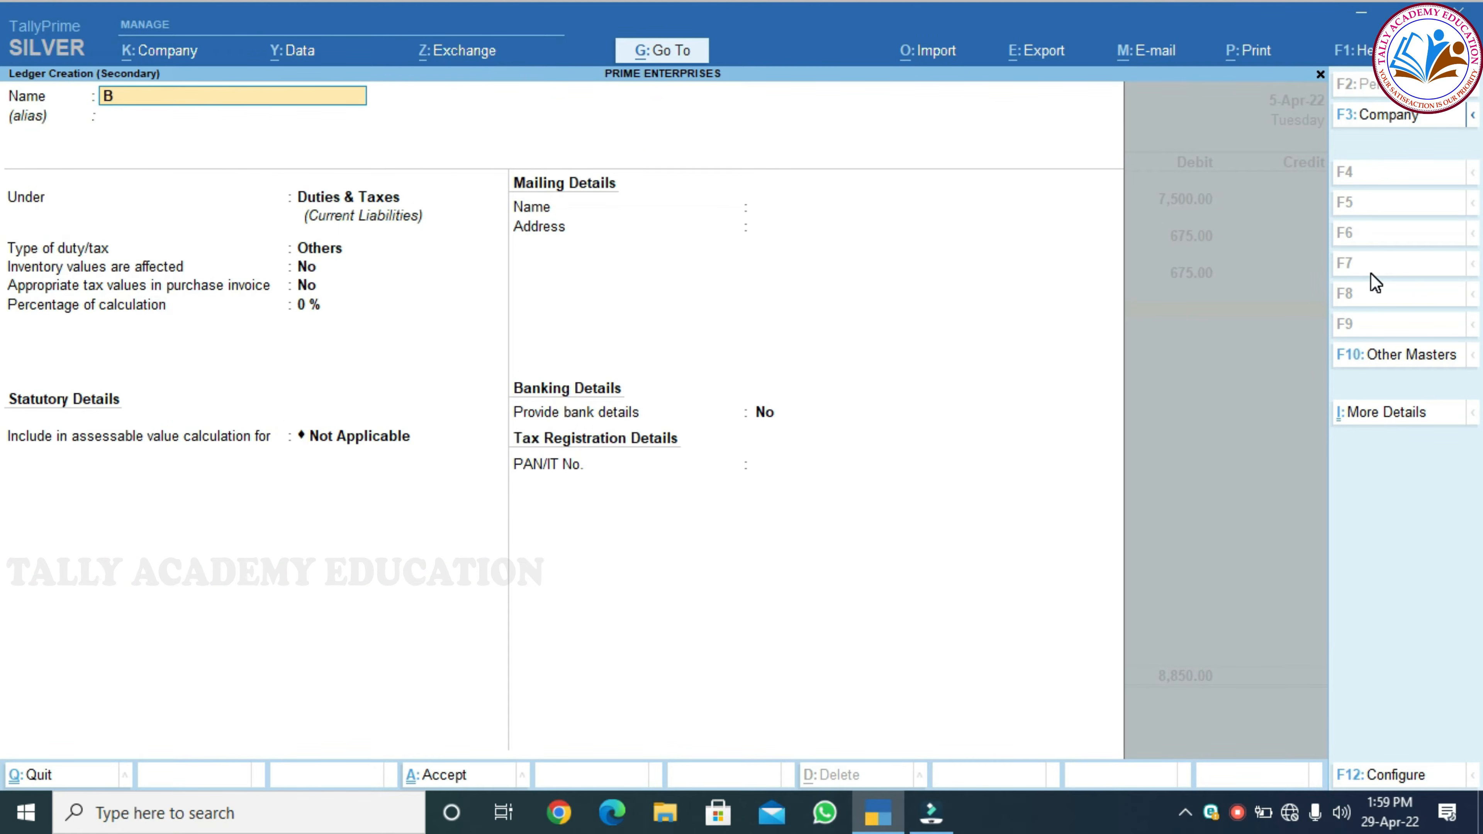
pyautogui.press('Return')
pyautogui.press('Return')
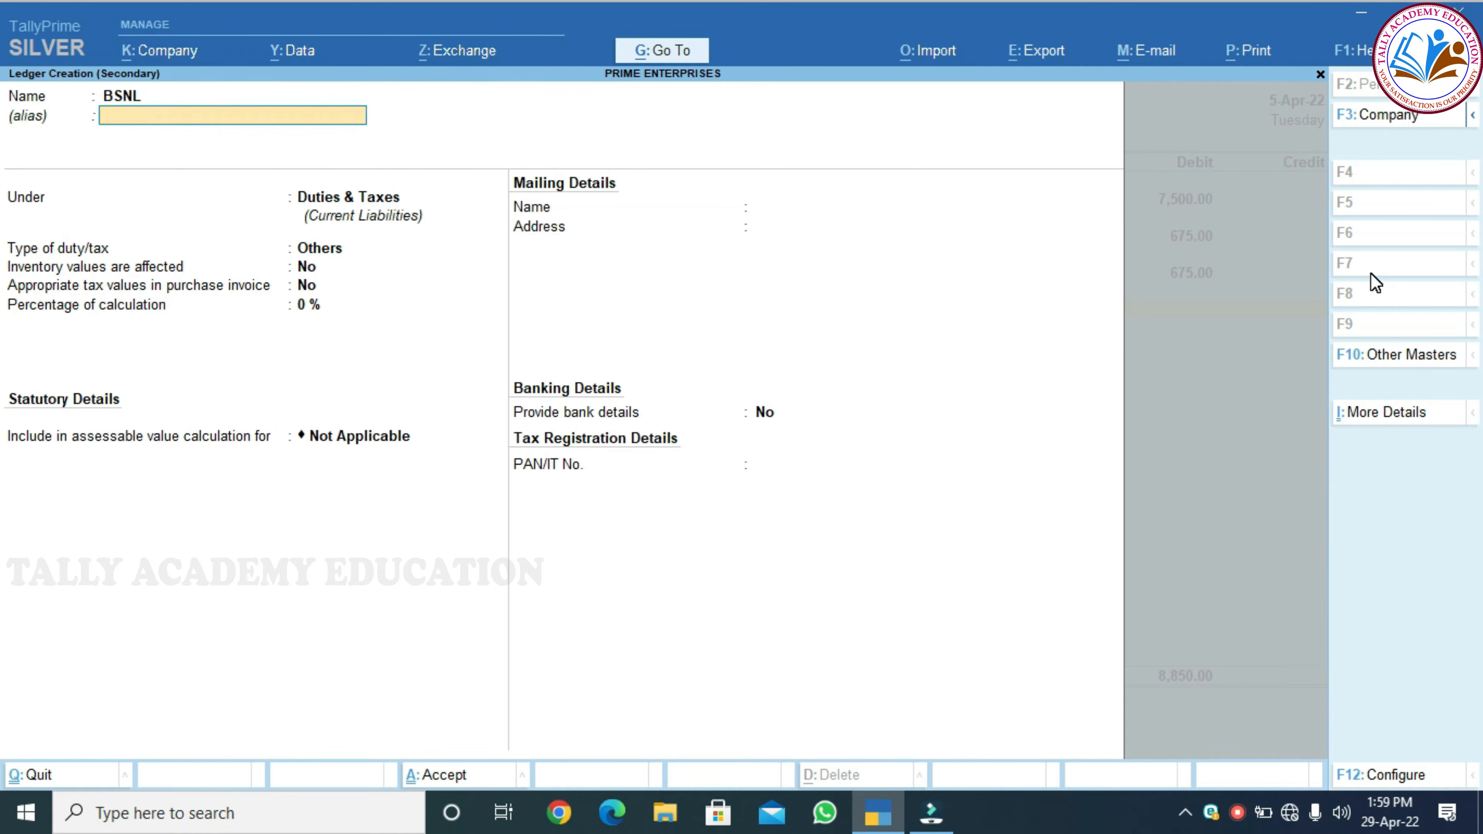
pyautogui.write('SUND')
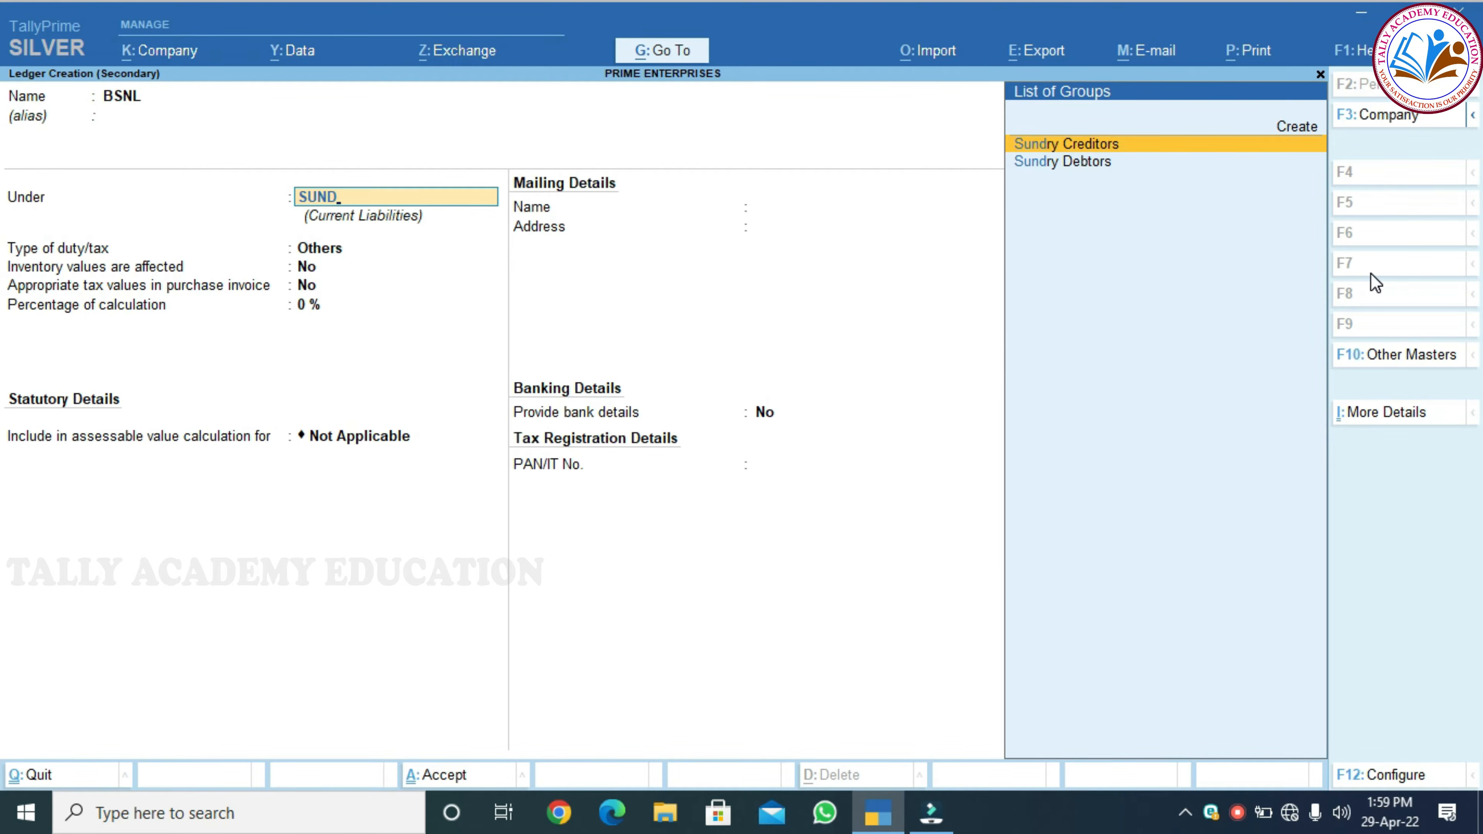
pyautogui.press('Return')
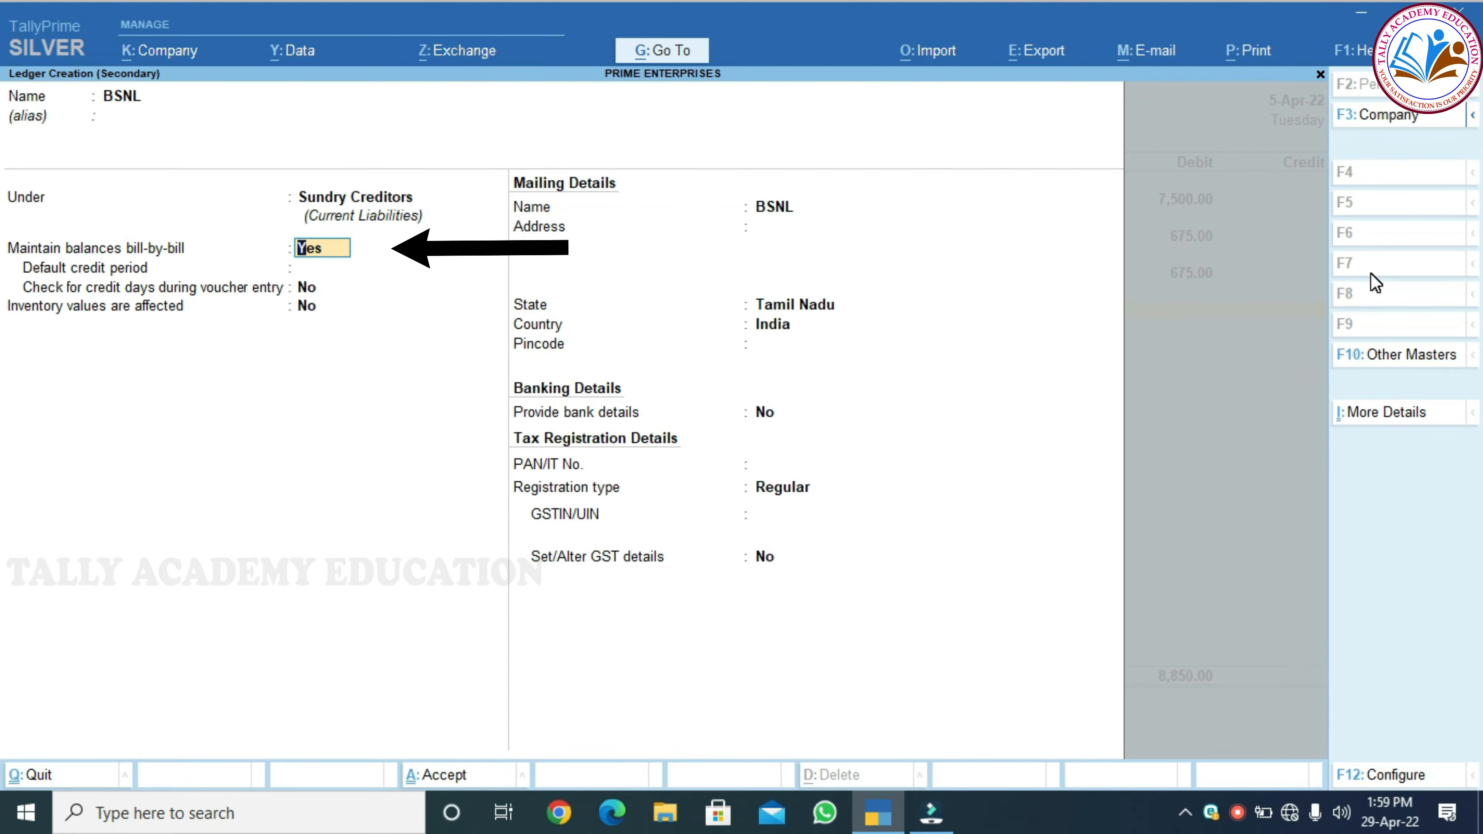
pyautogui.press('Return')
pyautogui.press('Return')
pyautogui.press('Return')
pyautogui.press('Return')
pyautogui.press('Return')
pyautogui.press('Return')
pyautogui.press('Return')
pyautogui.press('Return')
pyautogui.press('Return')
pyautogui.press('Return')
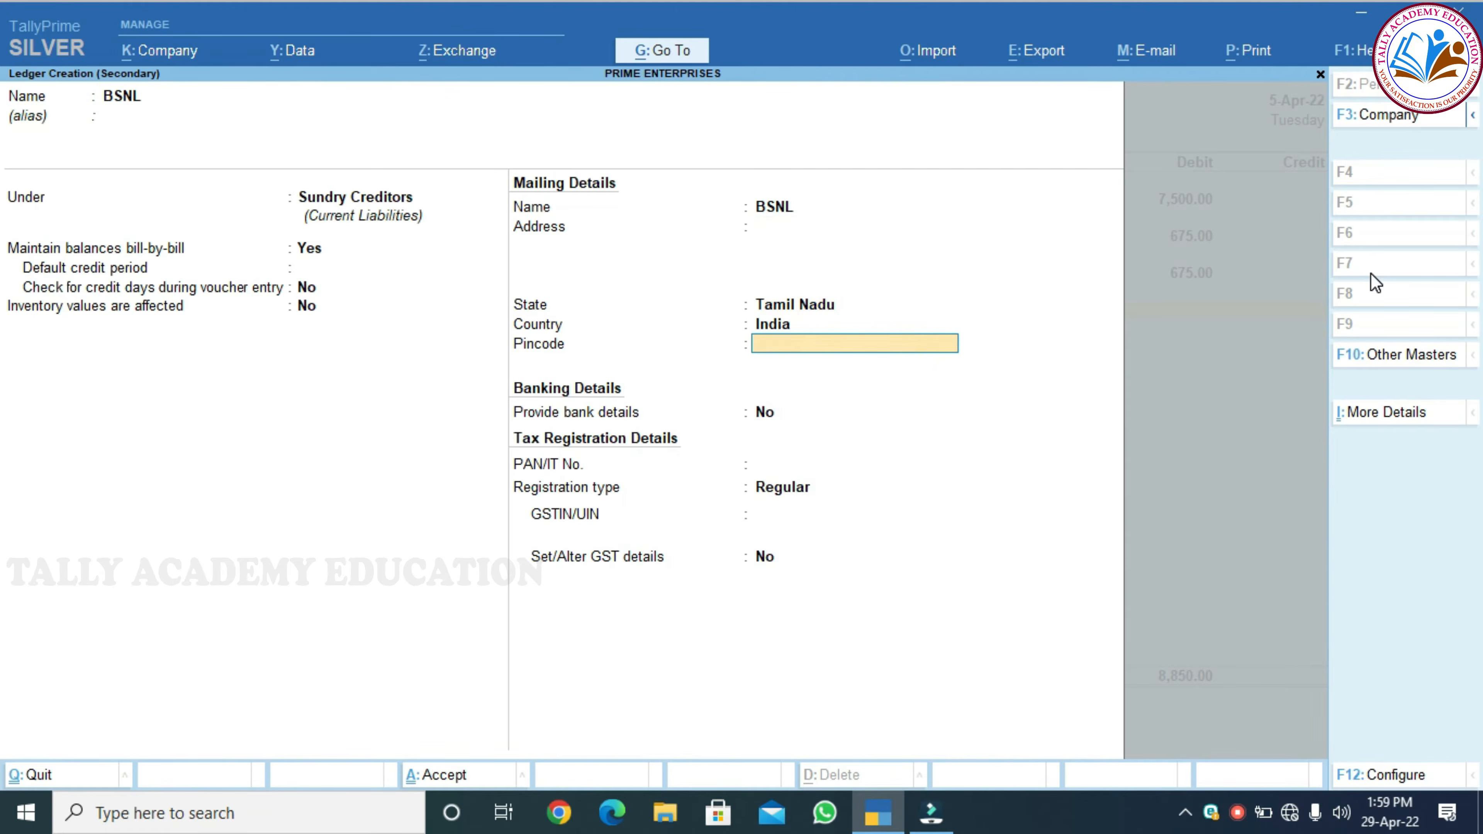
pyautogui.press('Return')
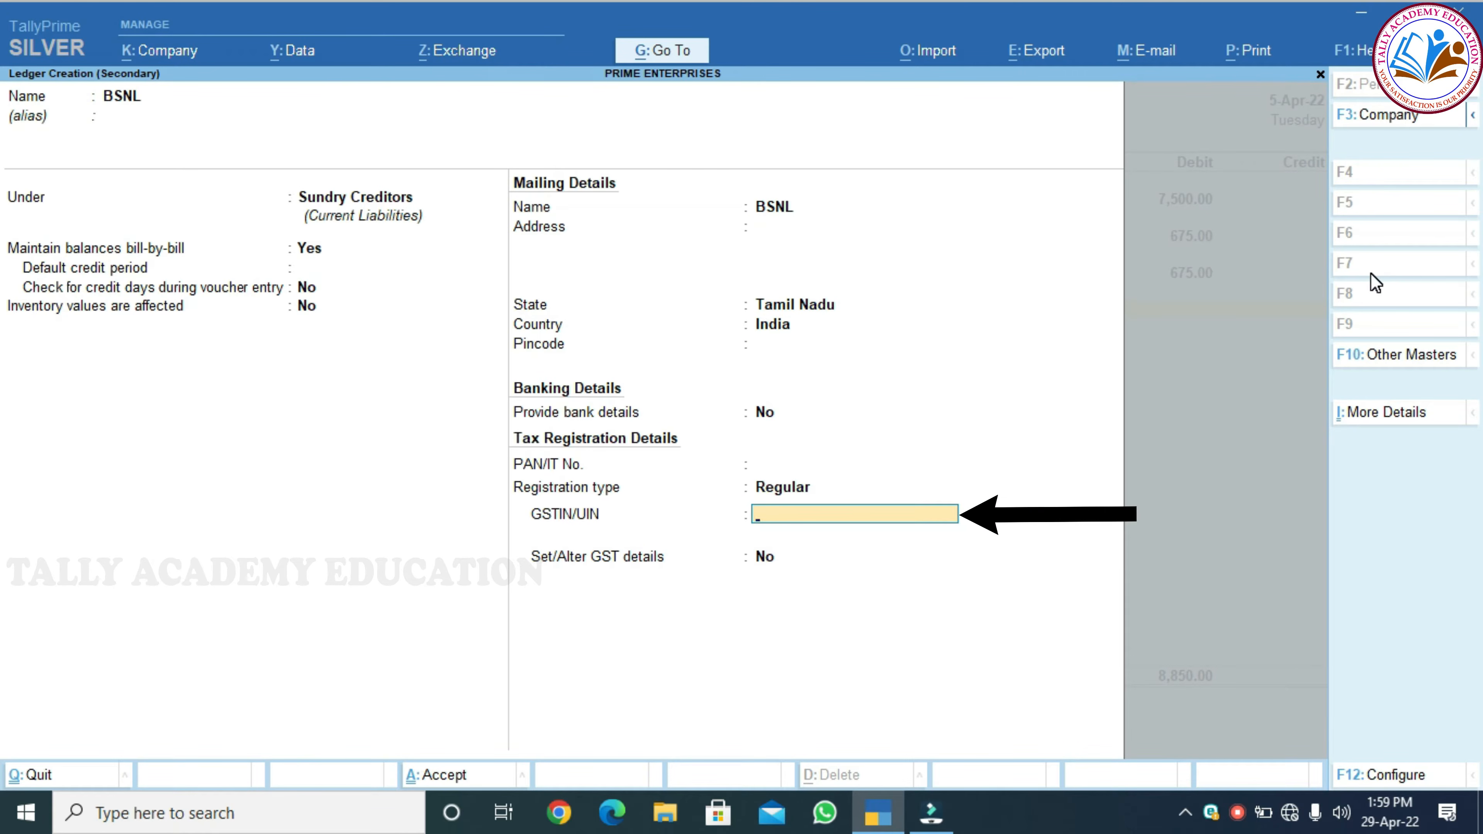
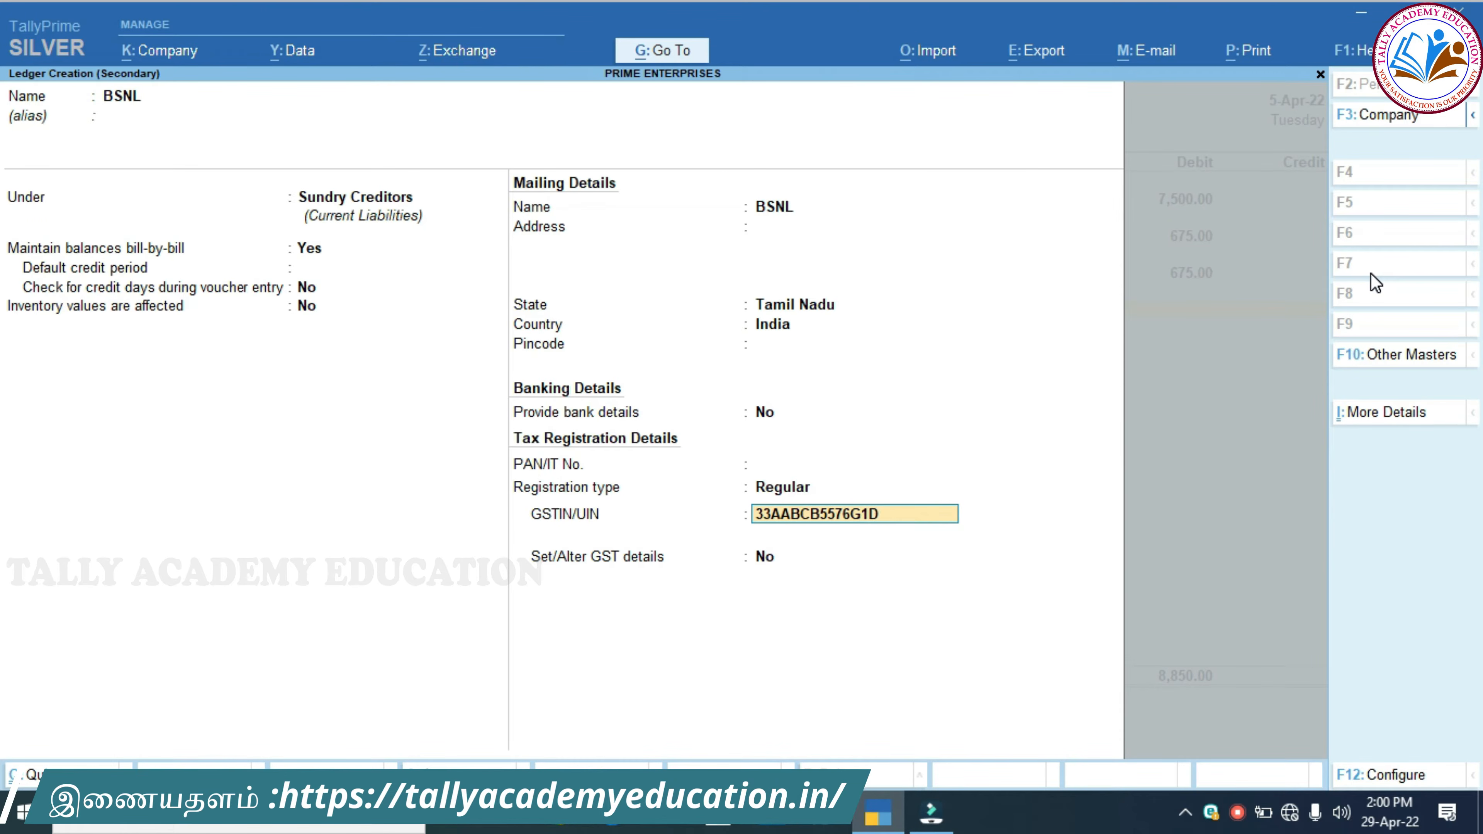
pyautogui.press('Return')
pyautogui.press('Return')
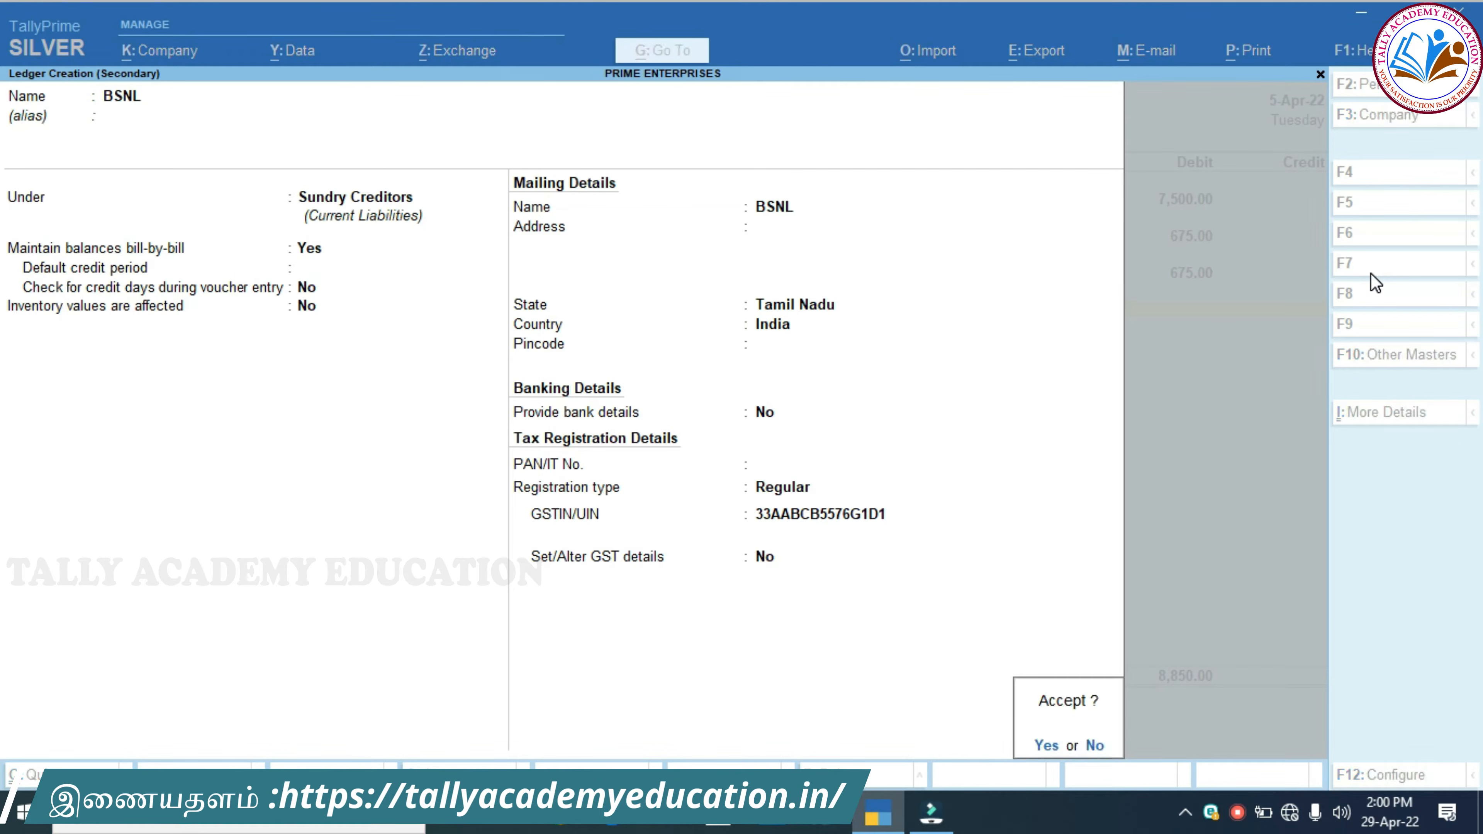
pyautogui.press('Return')
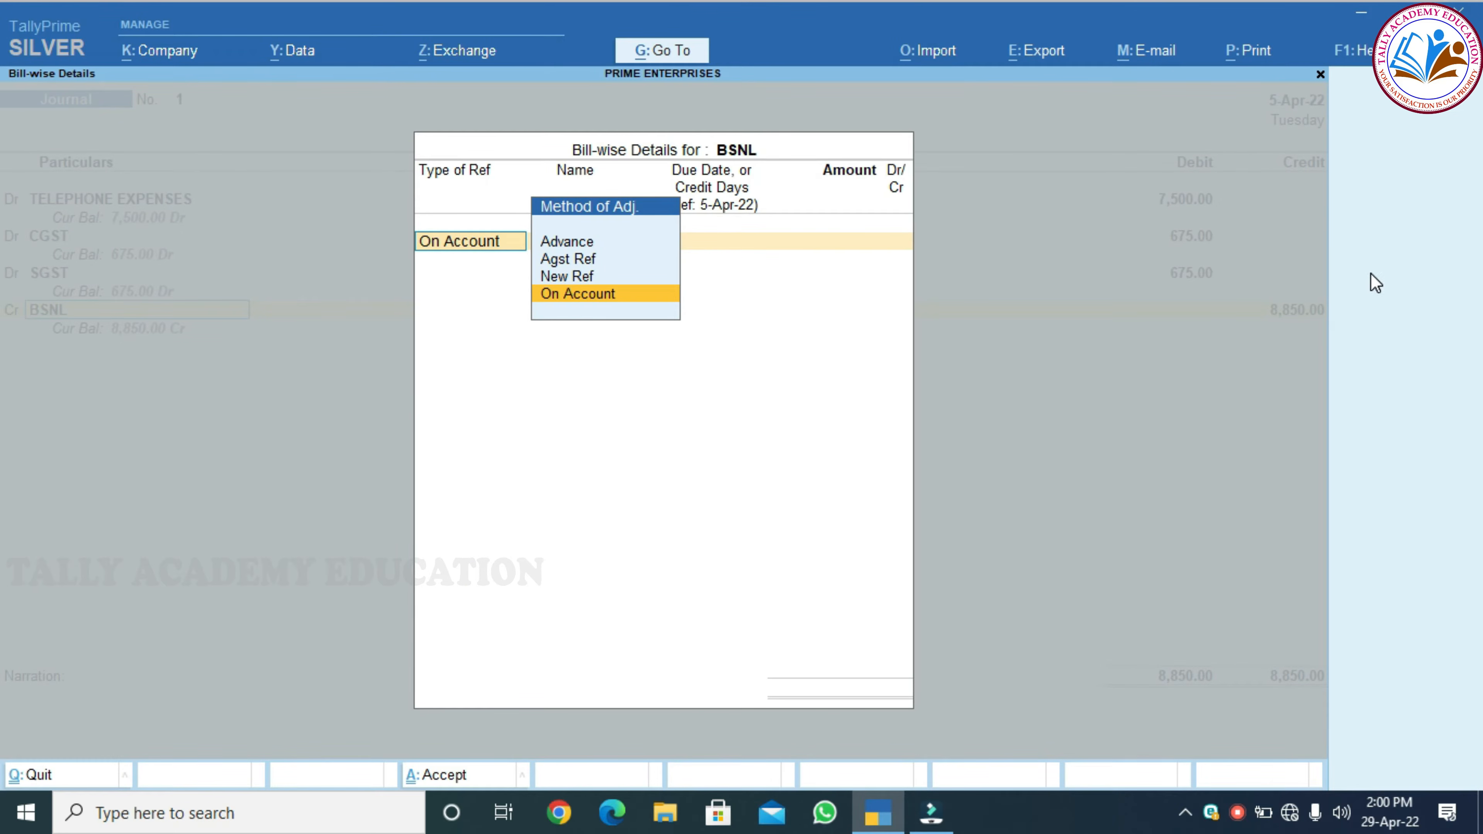
# Credit BSNL 8,850.00 against a New Ref bill reference and save the journal
pyautogui.press('Up')
pyautogui.press('Up')
pyautogui.press('Down')
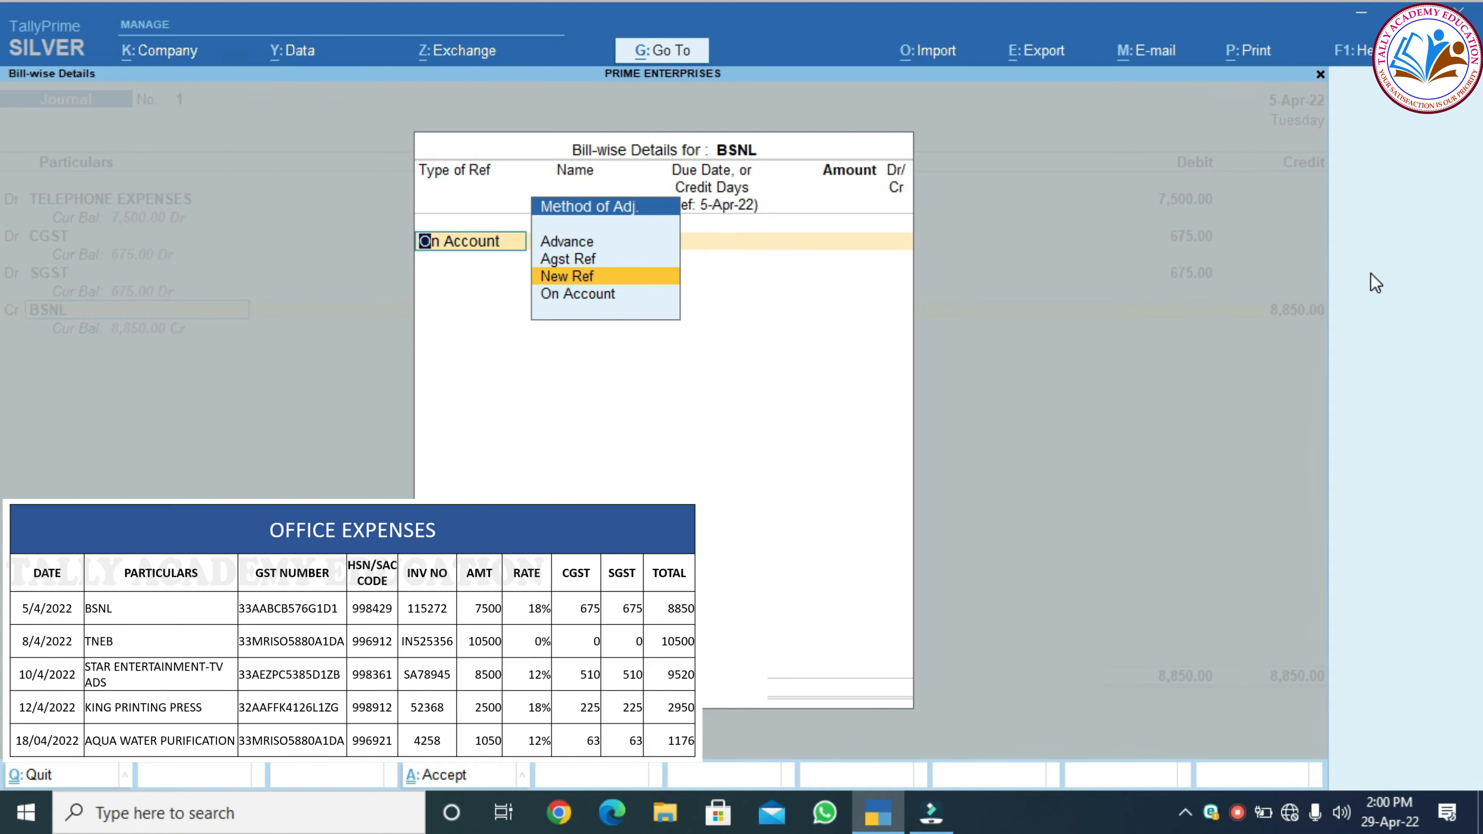
pyautogui.press('Return')
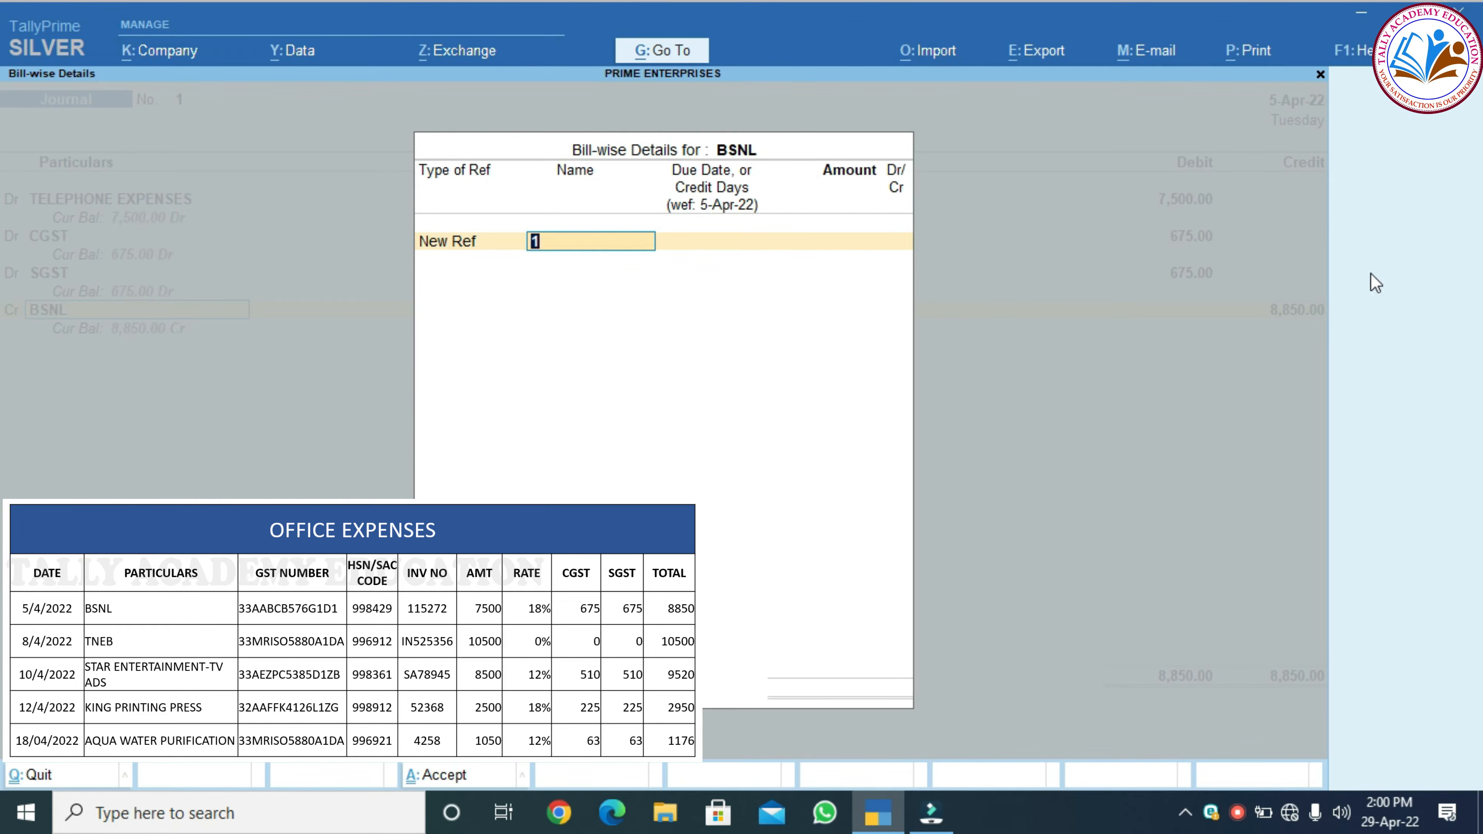
pyautogui.write('152')
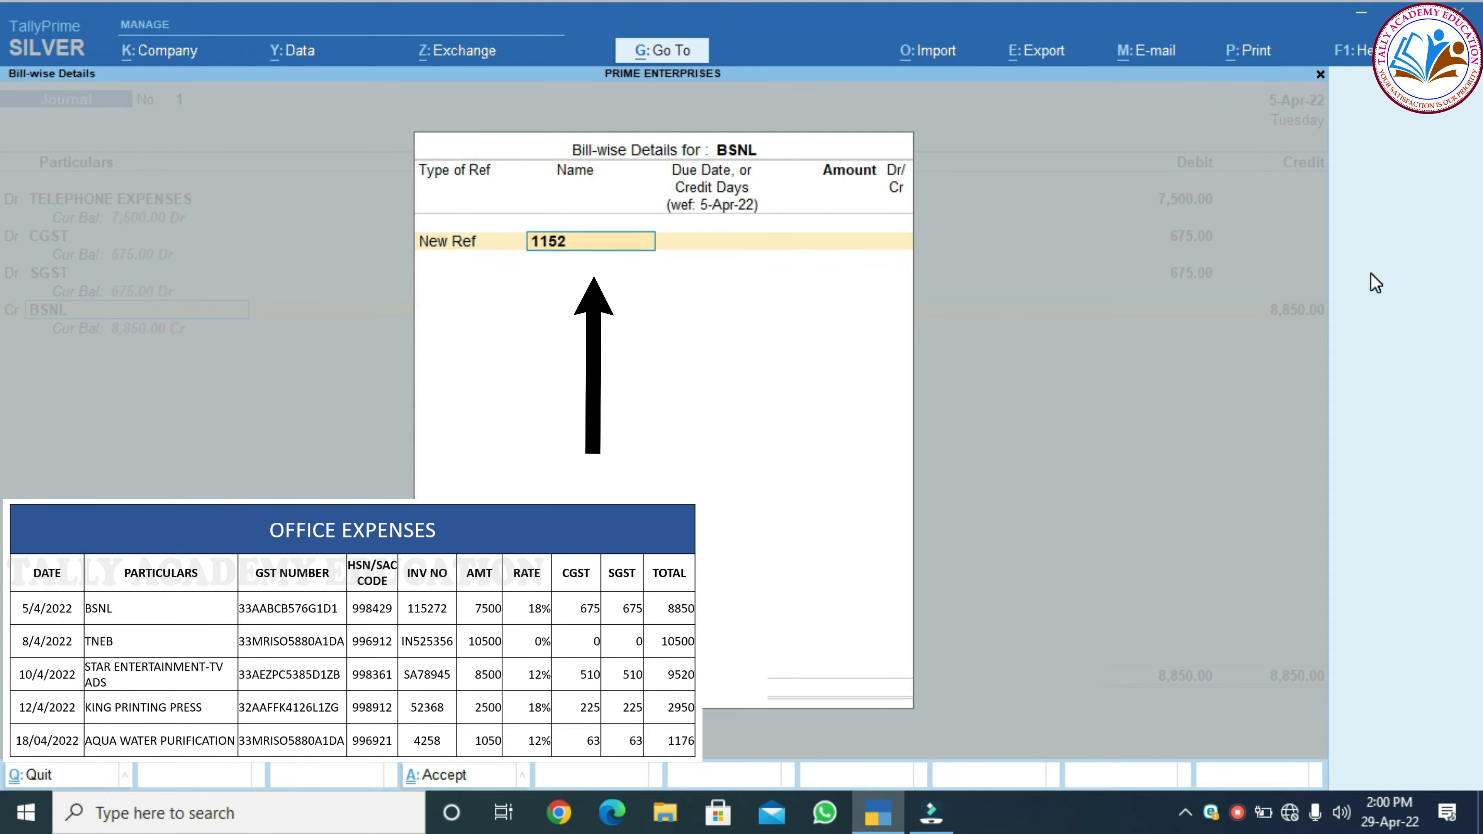
pyautogui.write('7')
pyautogui.press('Return')
pyautogui.press('Return')
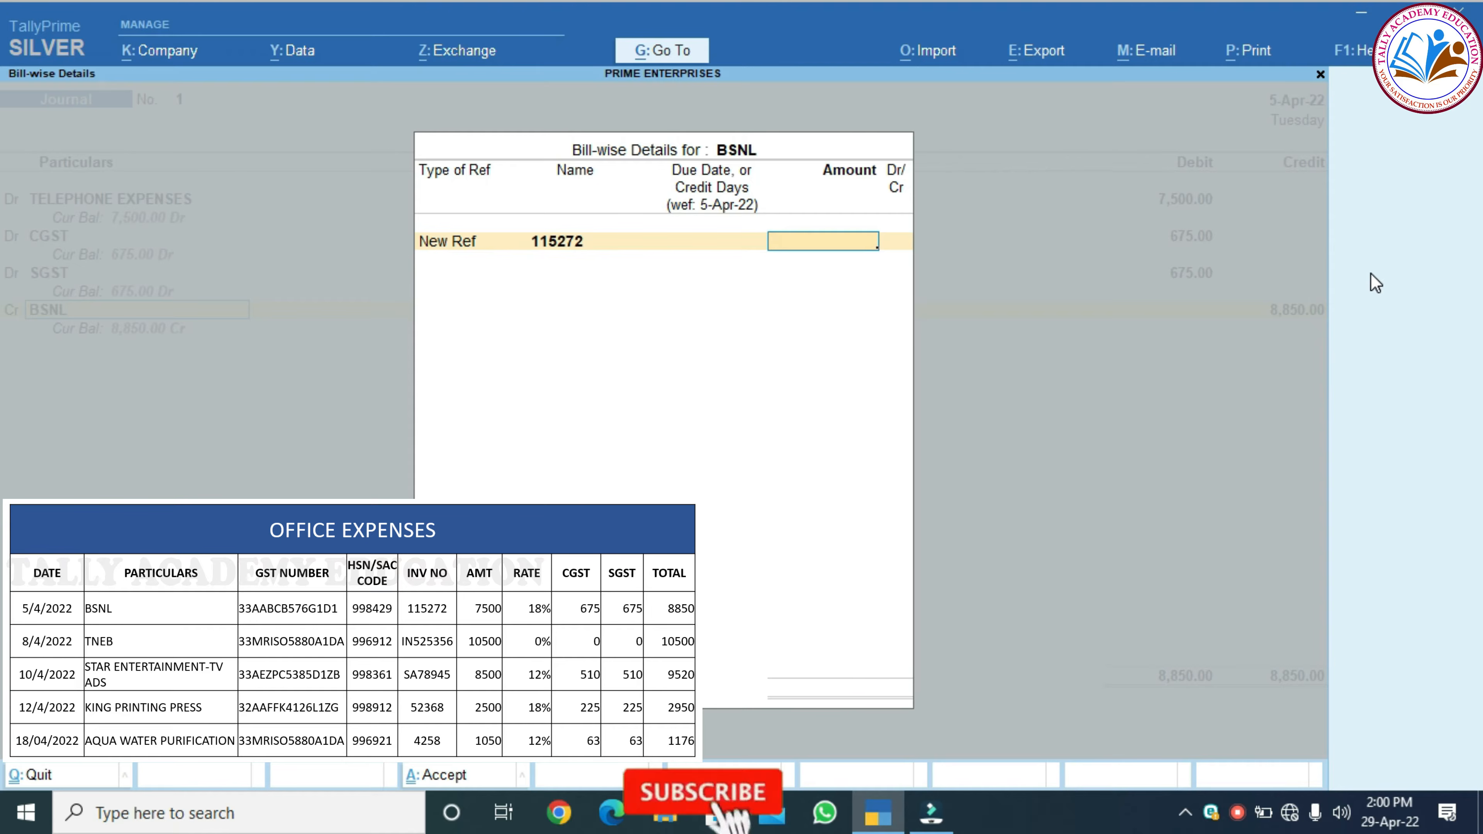
pyautogui.write('8850')
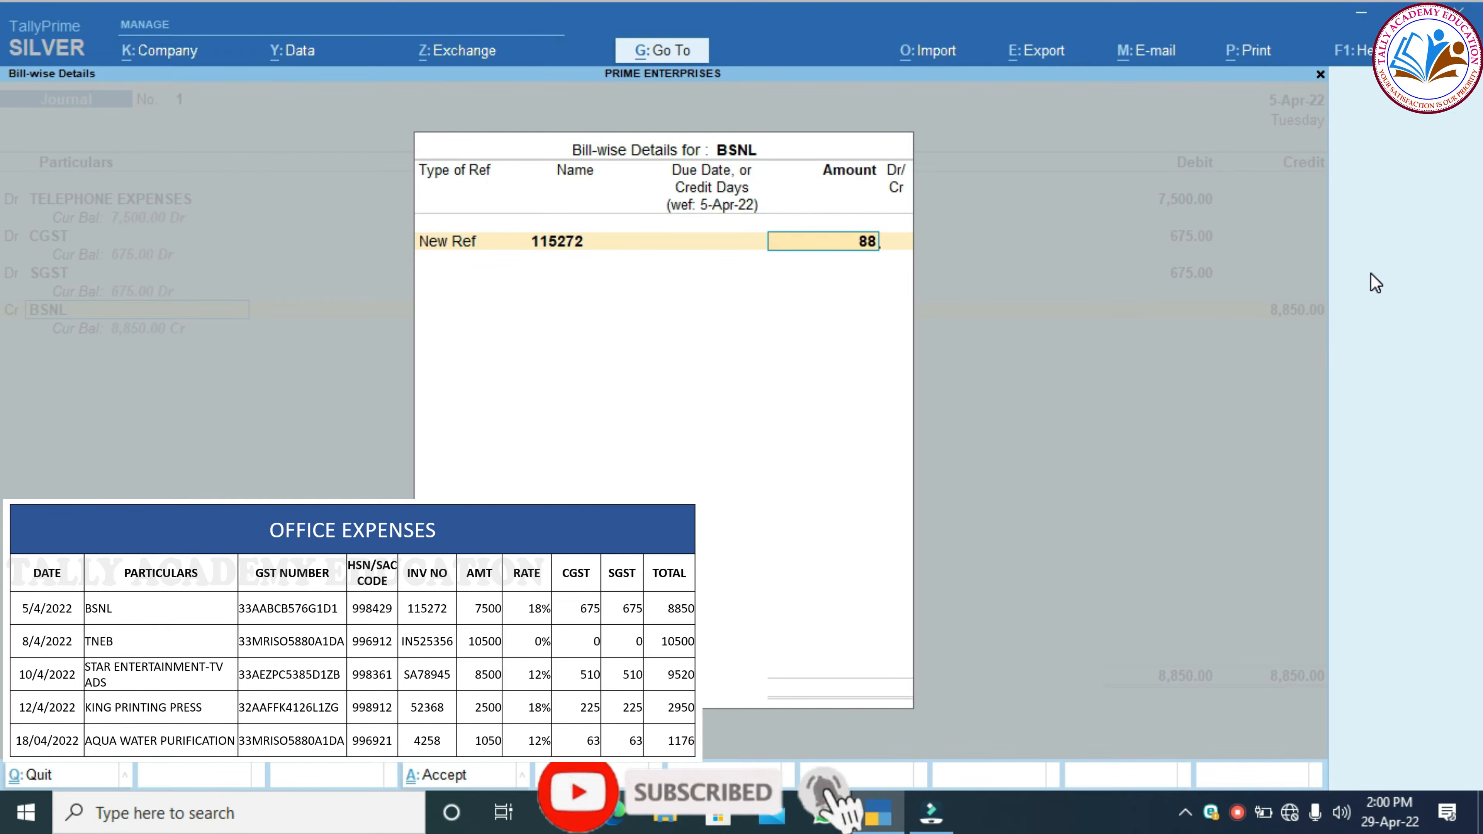
pyautogui.press('Return')
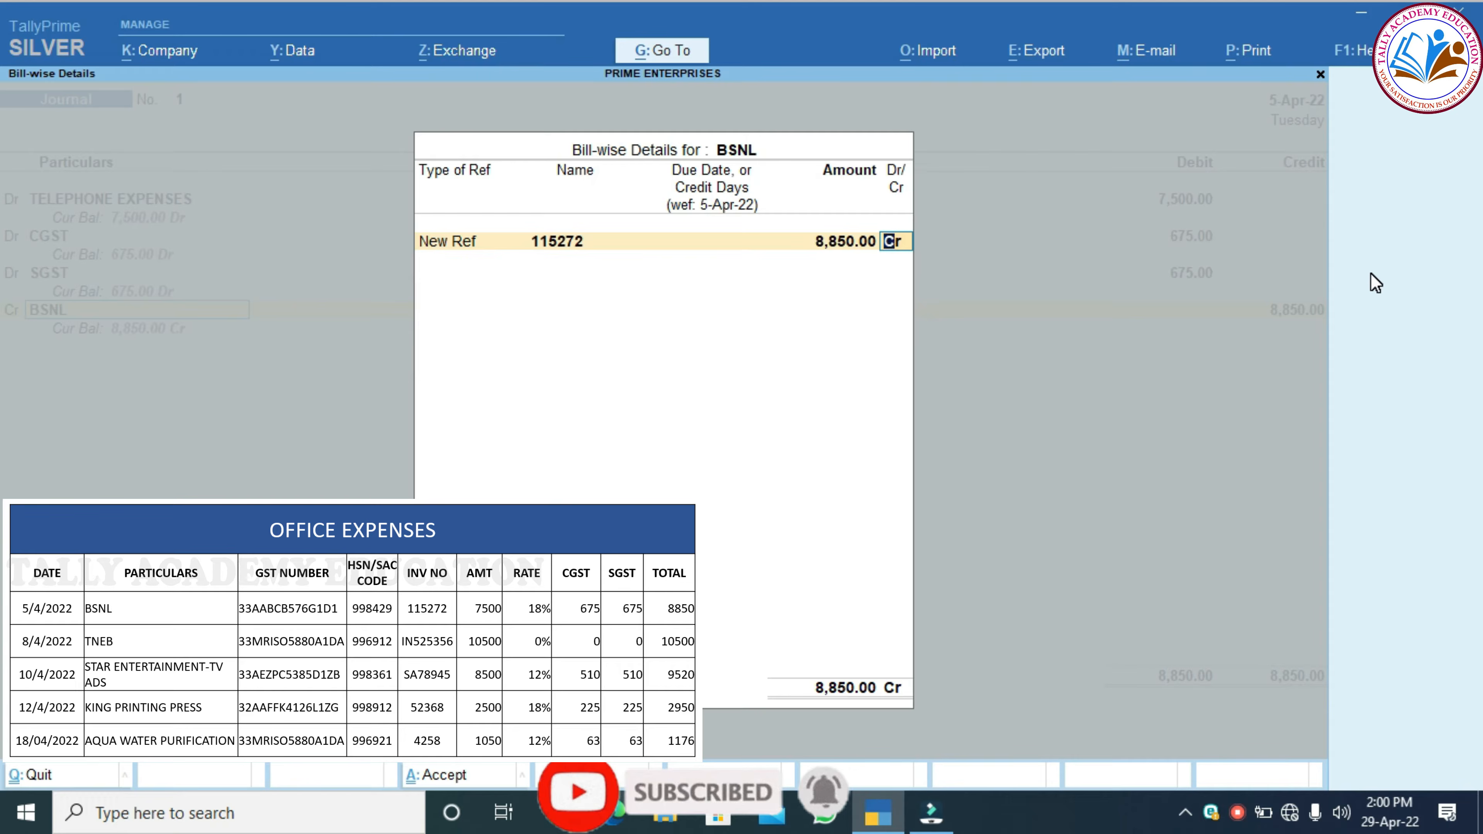
pyautogui.press('Return')
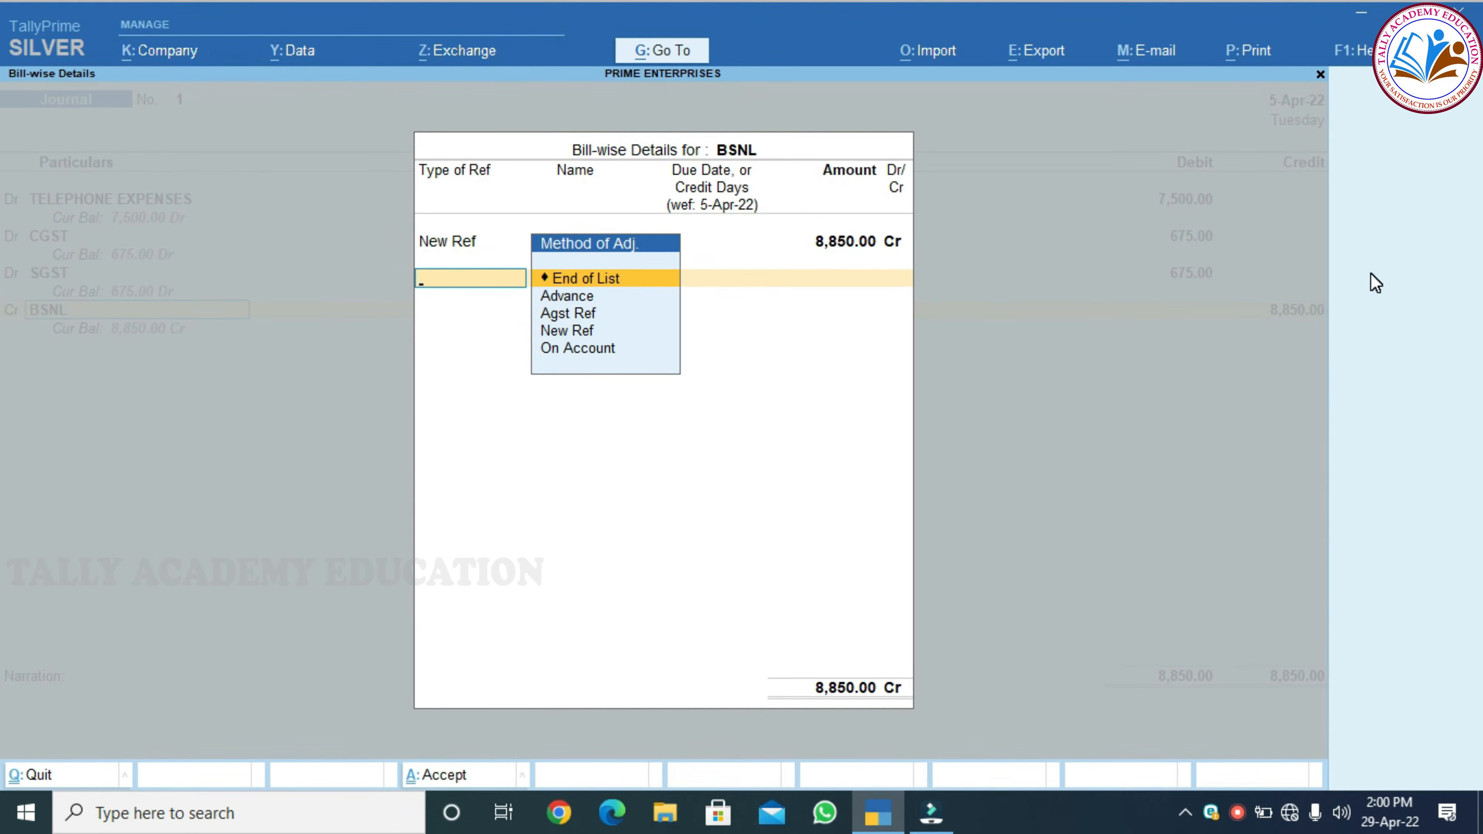
pyautogui.press('Return')
pyautogui.press('Return')
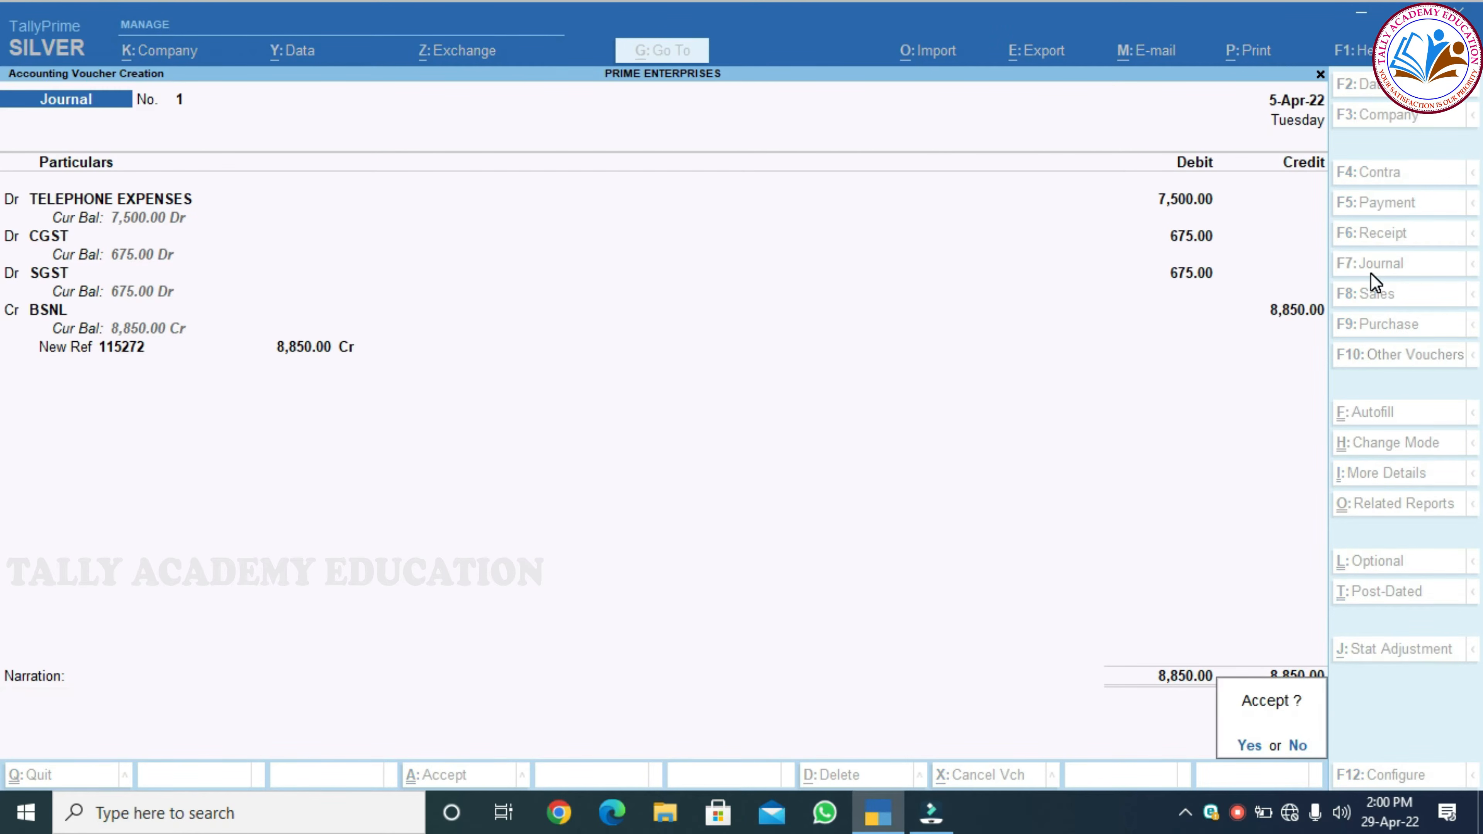
pyautogui.press('Return')
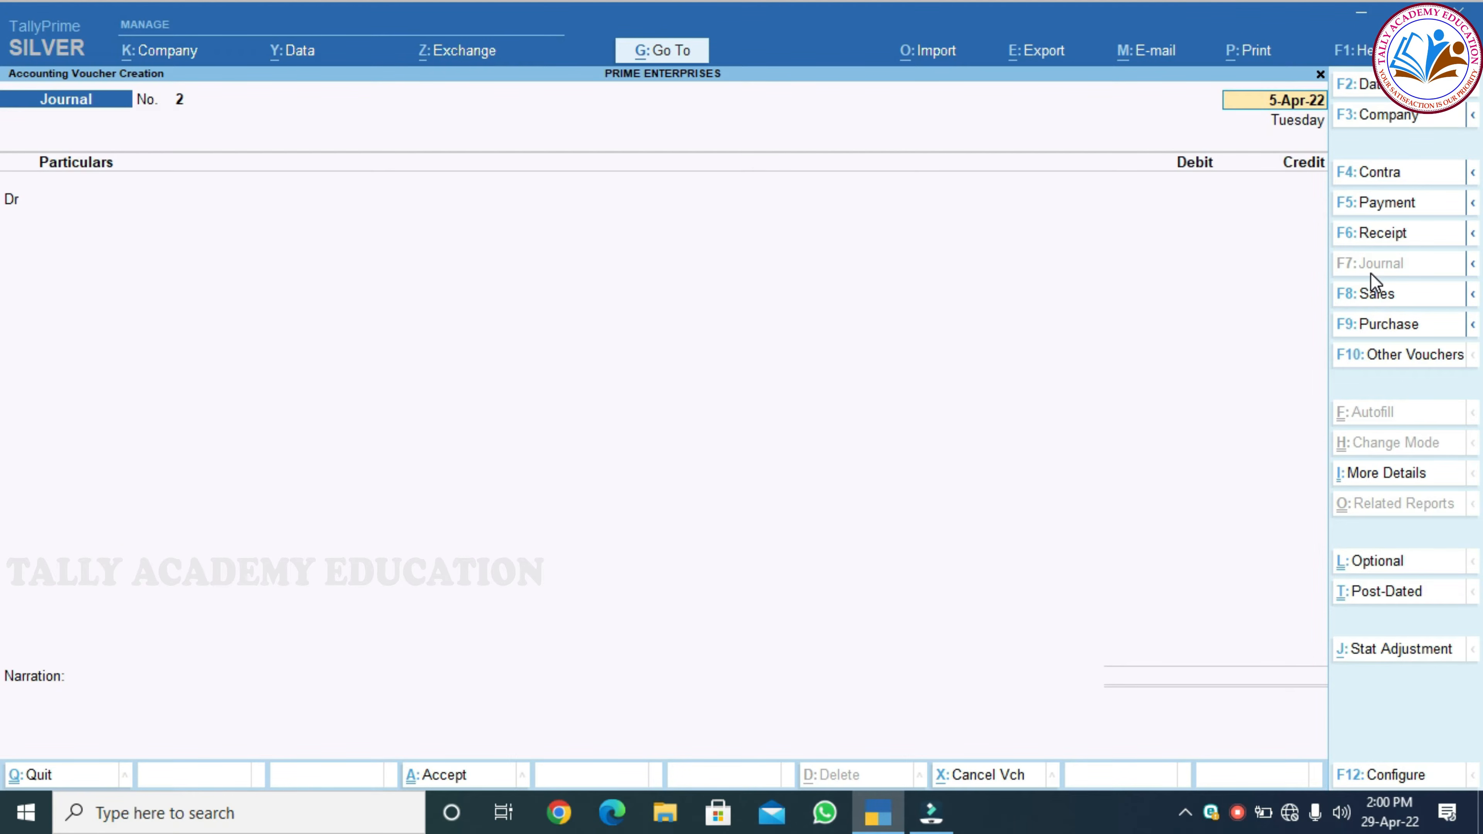
# Date Journal No. 2 as 8-Apr-22 and begin a new ledger for its debit line
pyautogui.press('F2')
pyautogui.write('0')
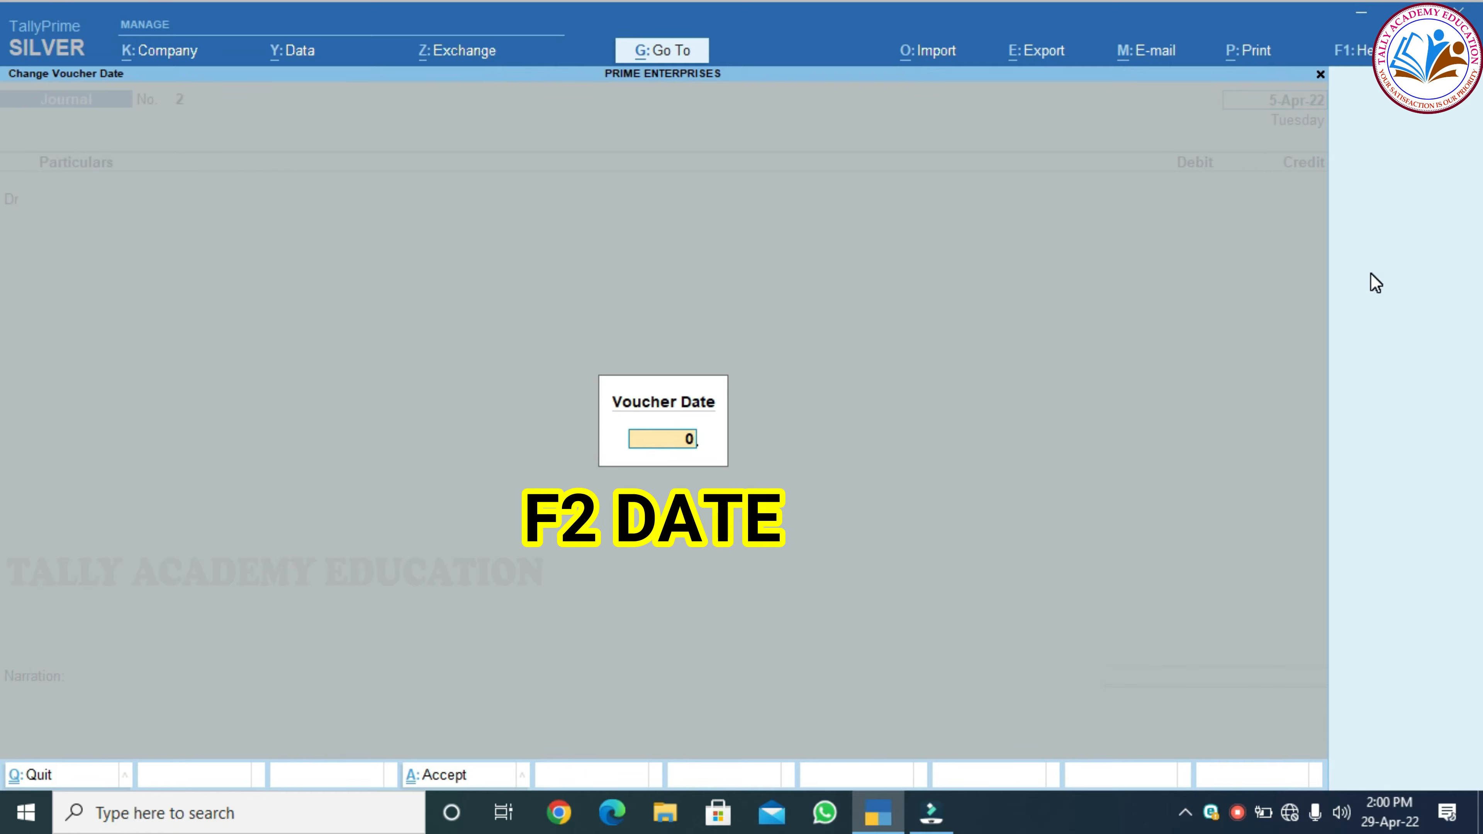
pyautogui.write('8.04.22')
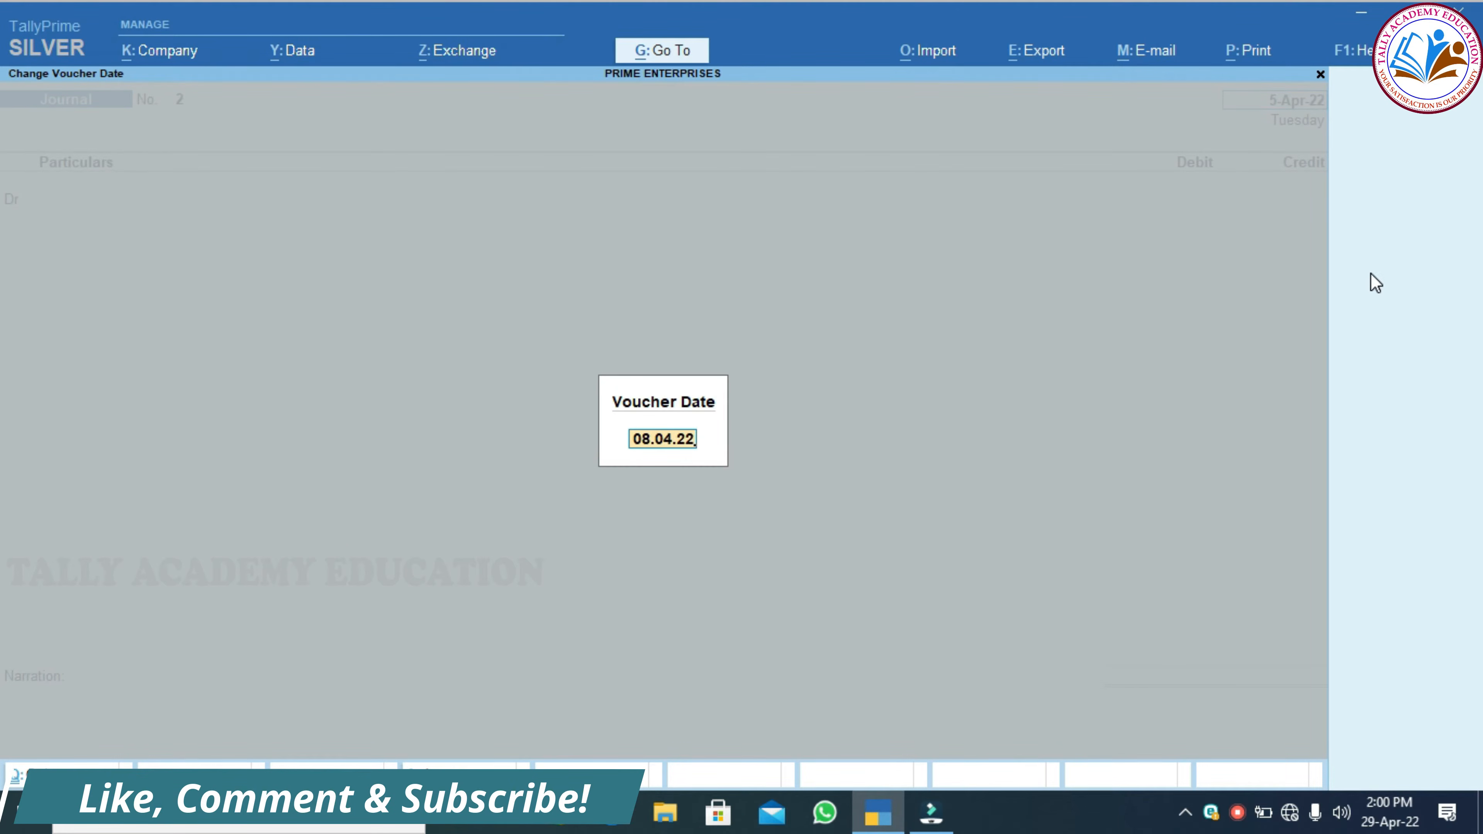
pyautogui.press('Return')
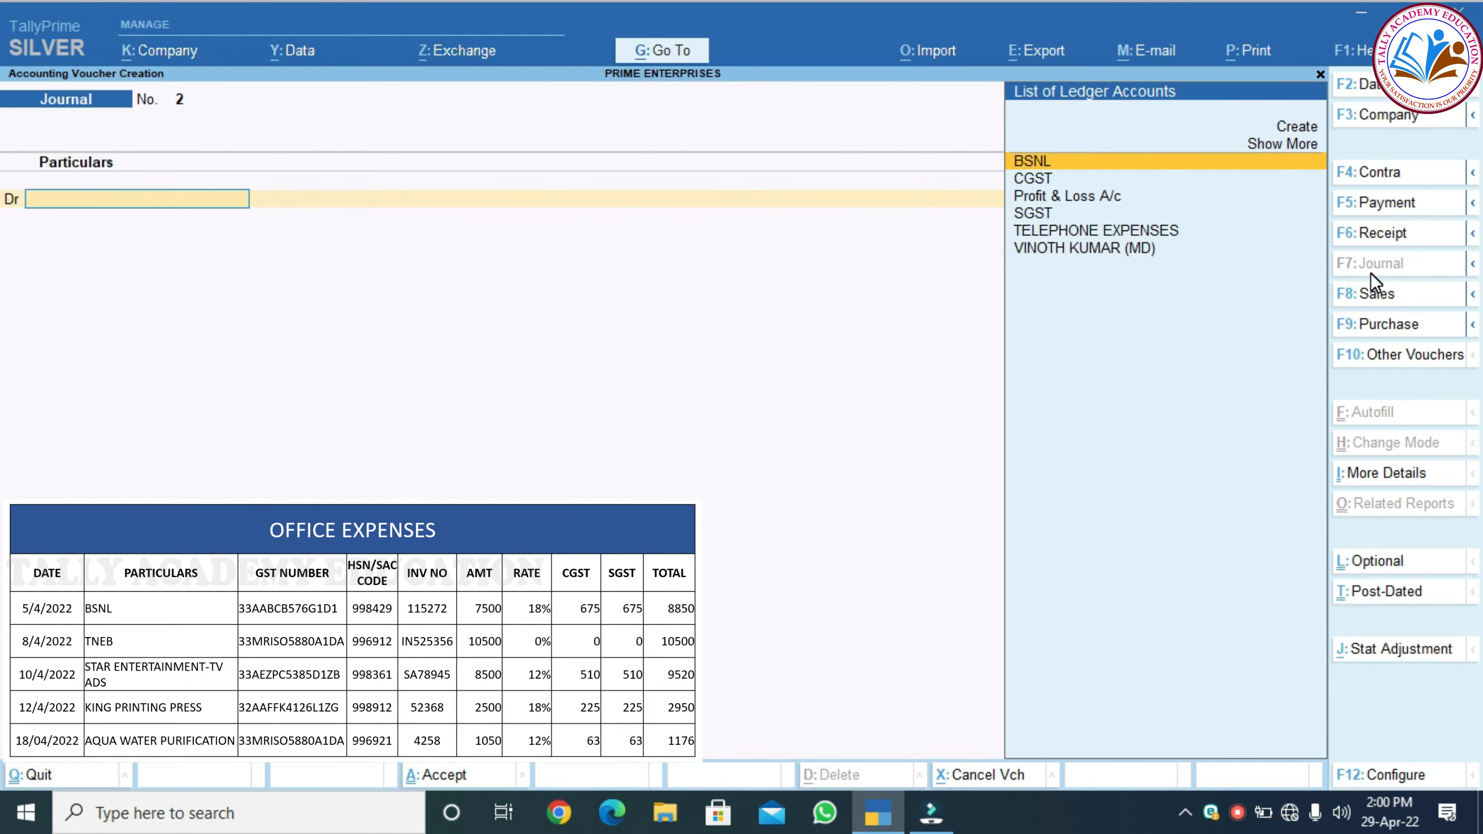
pyautogui.hotkey('alt', 'c')
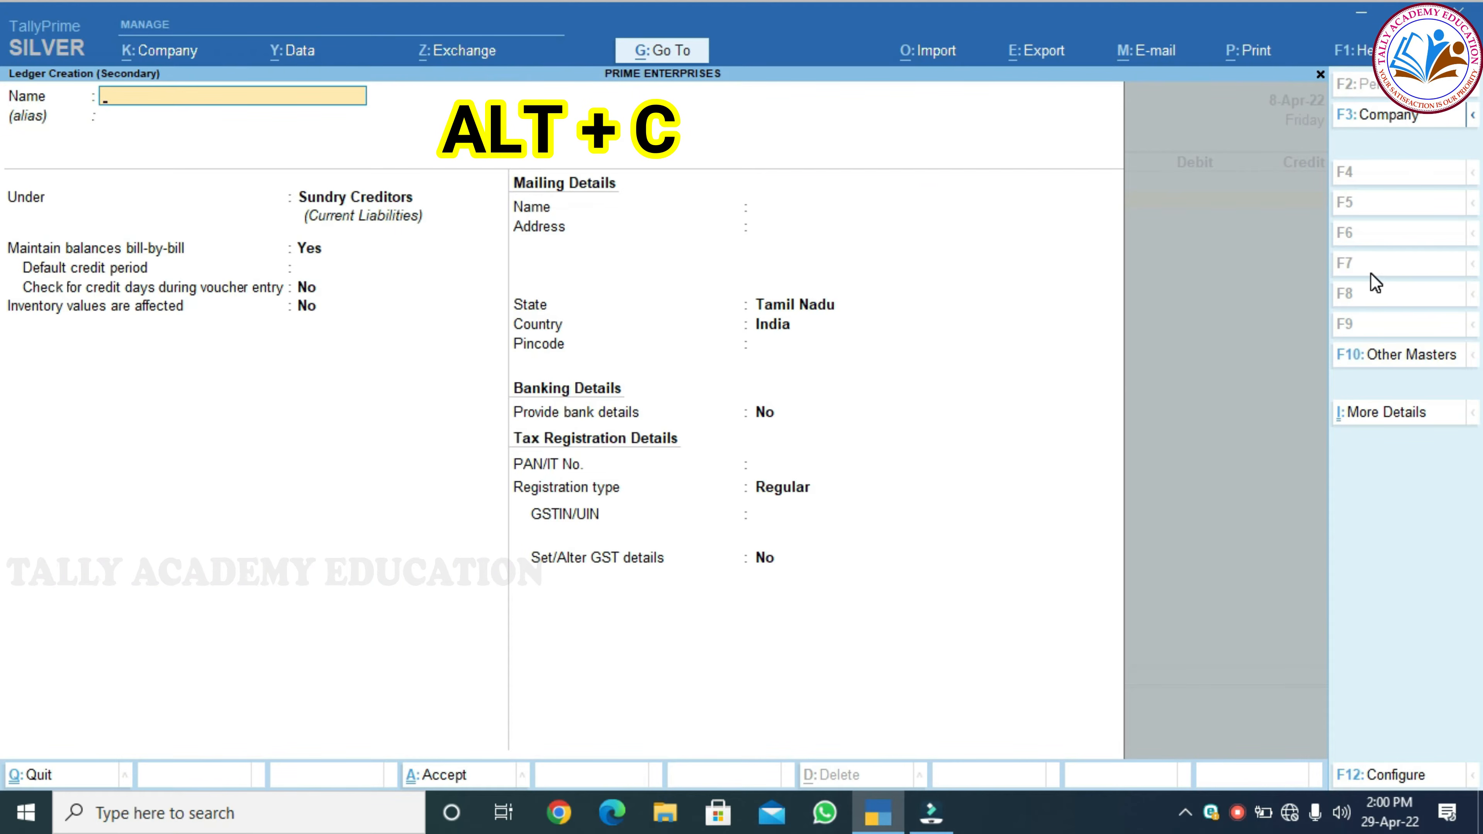
# Create ELECTRICITY EXPENSES under Indirect Expenses, GST applicable, non-GST goods, Services supply type
pyautogui.write('ELECTRIC')
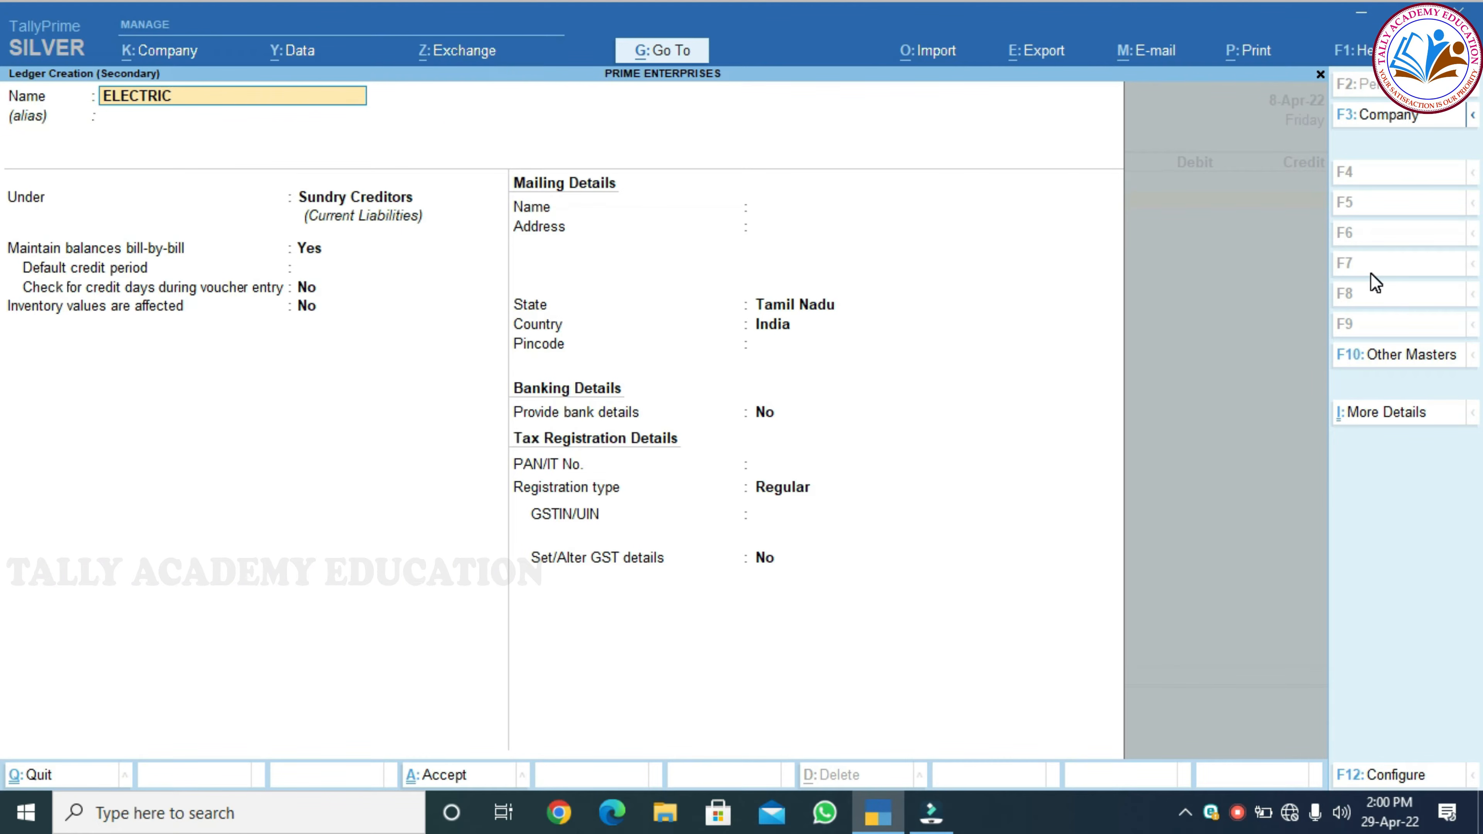
pyautogui.write('ITY EXPENSES')
pyautogui.press('Return')
pyautogui.write('INDI')
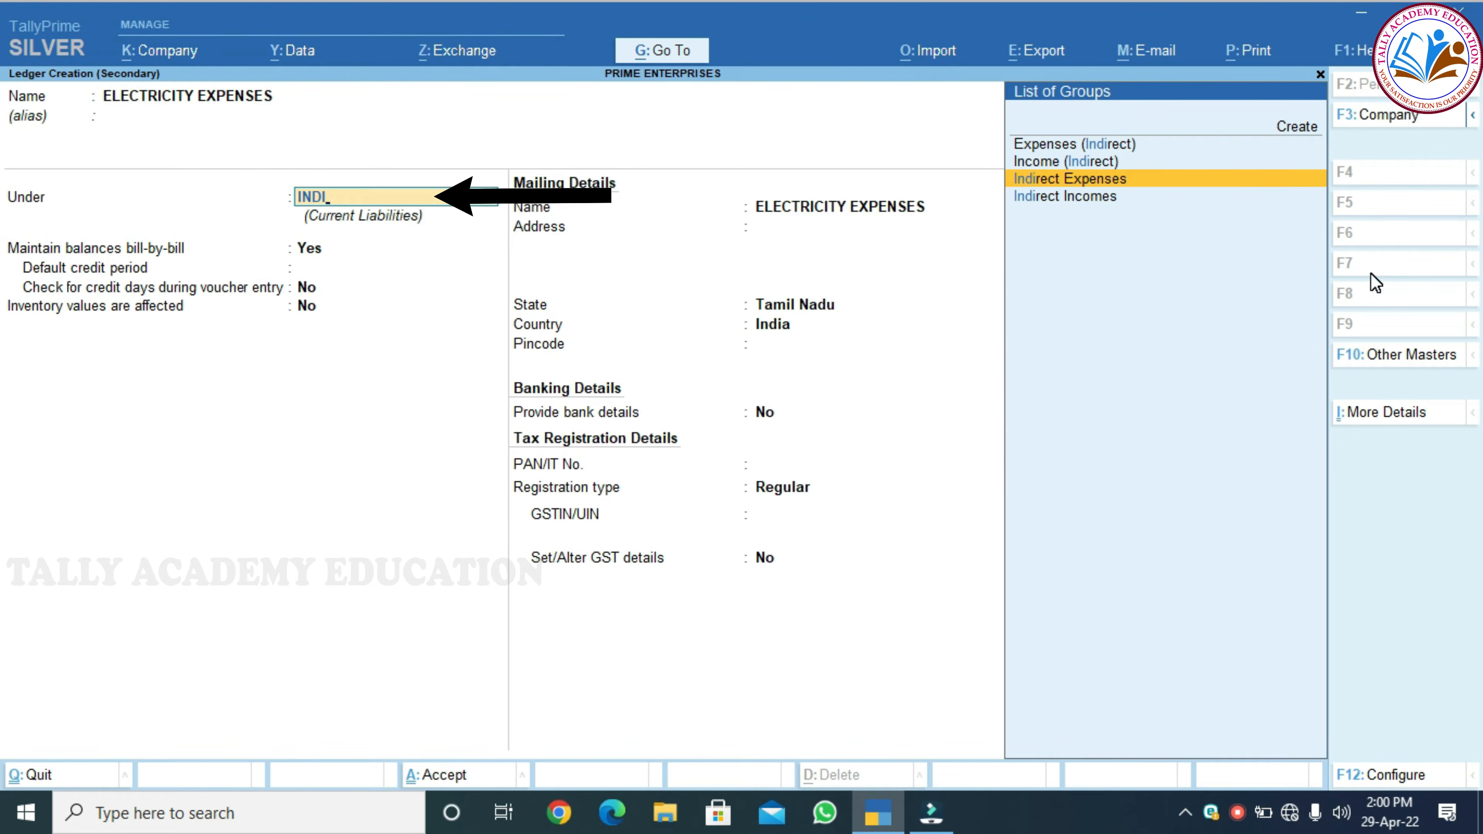
pyautogui.press('Return')
pyautogui.press('Return')
pyautogui.press('Return')
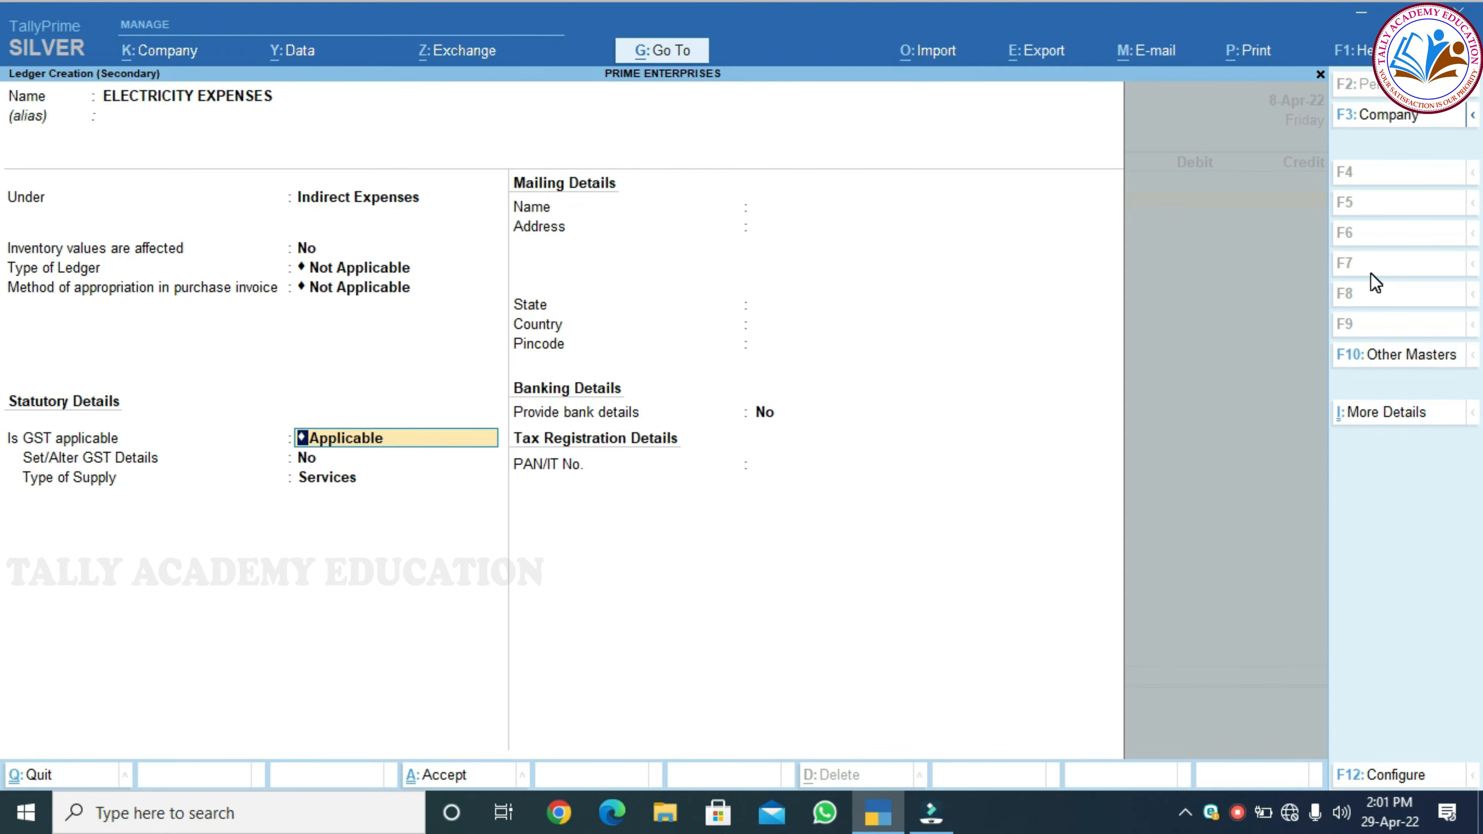
pyautogui.press('Return')
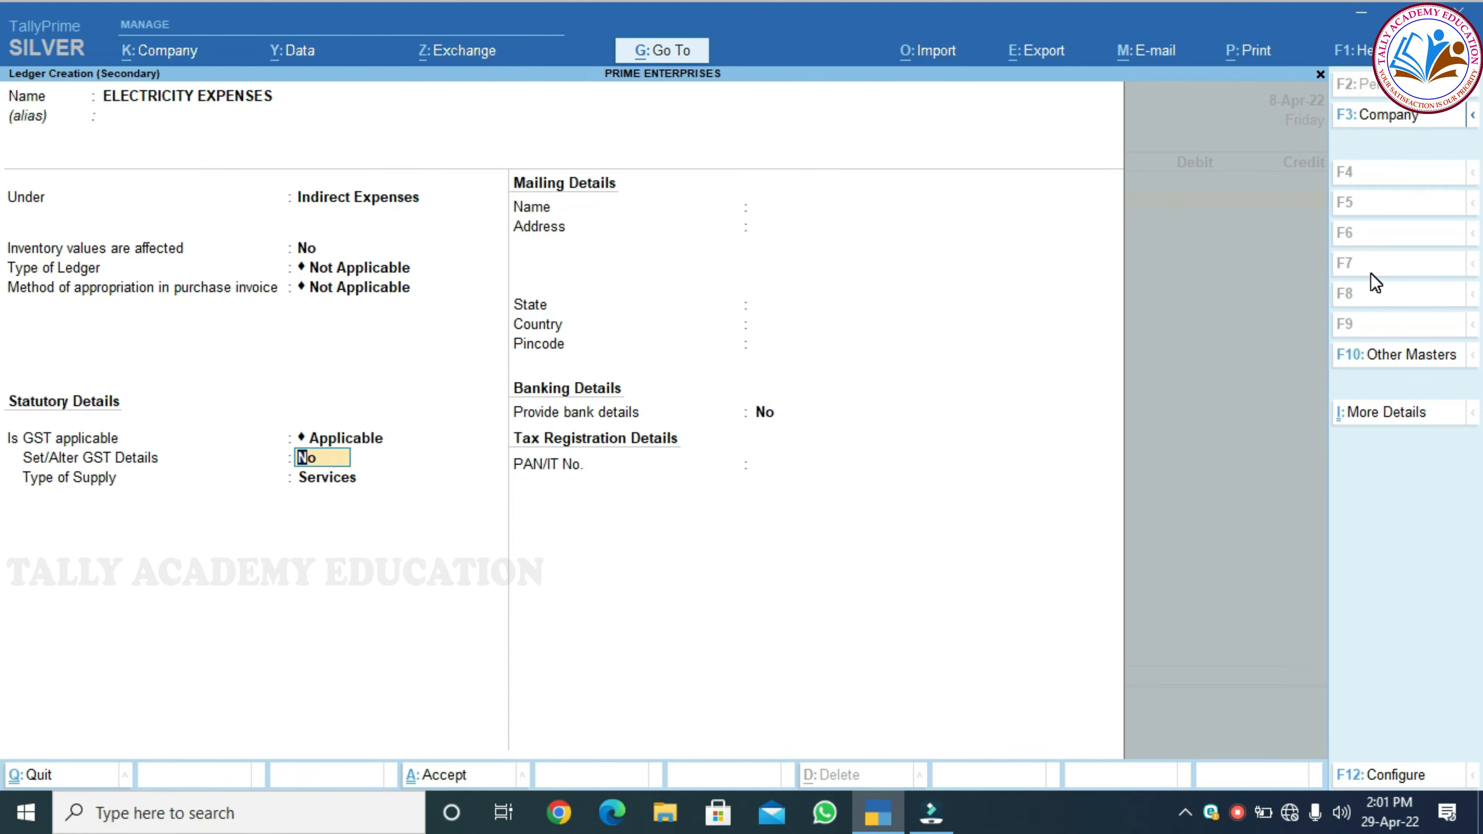
pyautogui.write('YES')
pyautogui.press('Return')
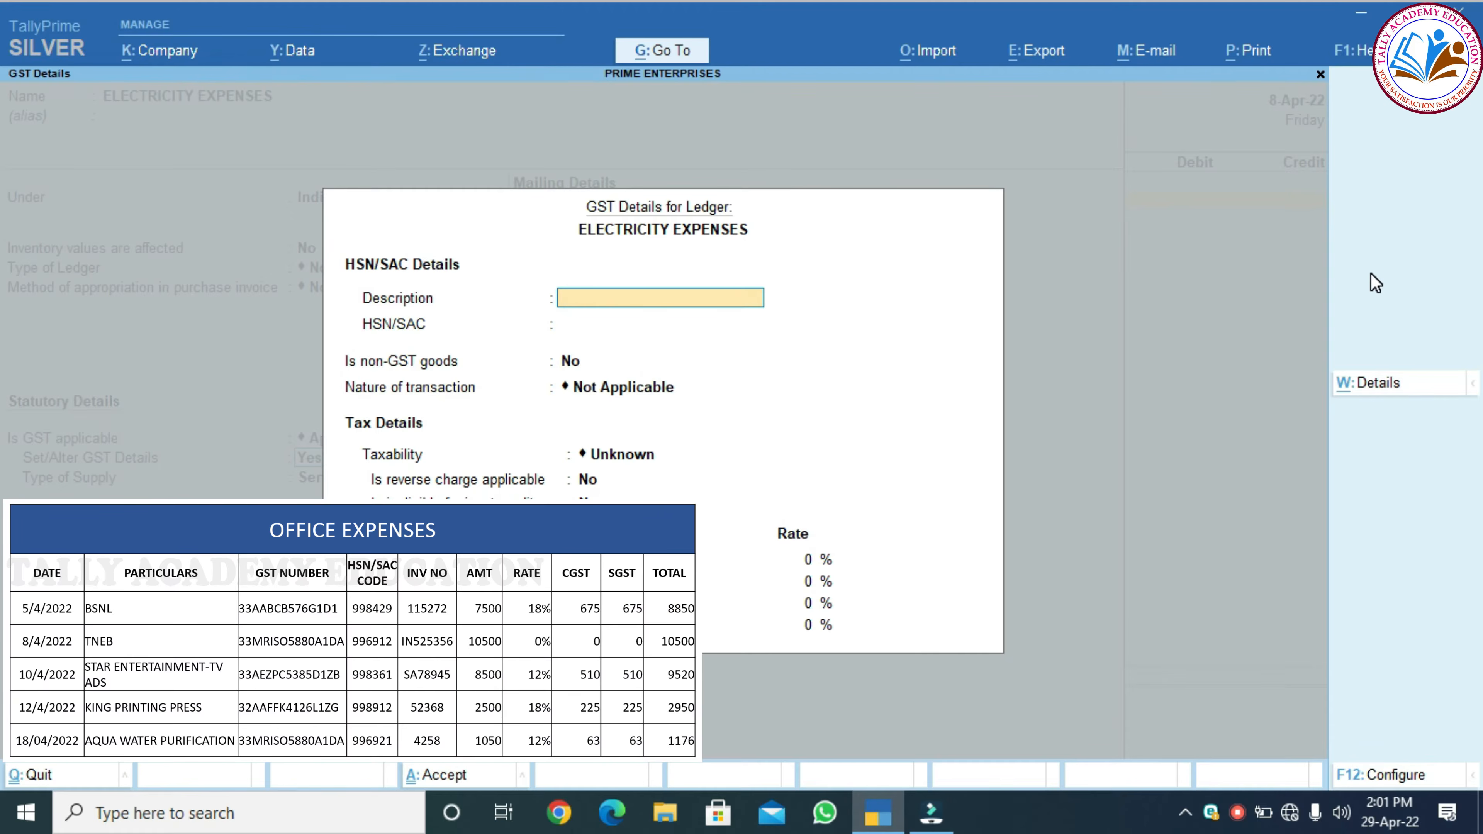
pyautogui.press('Return')
pyautogui.press('Return')
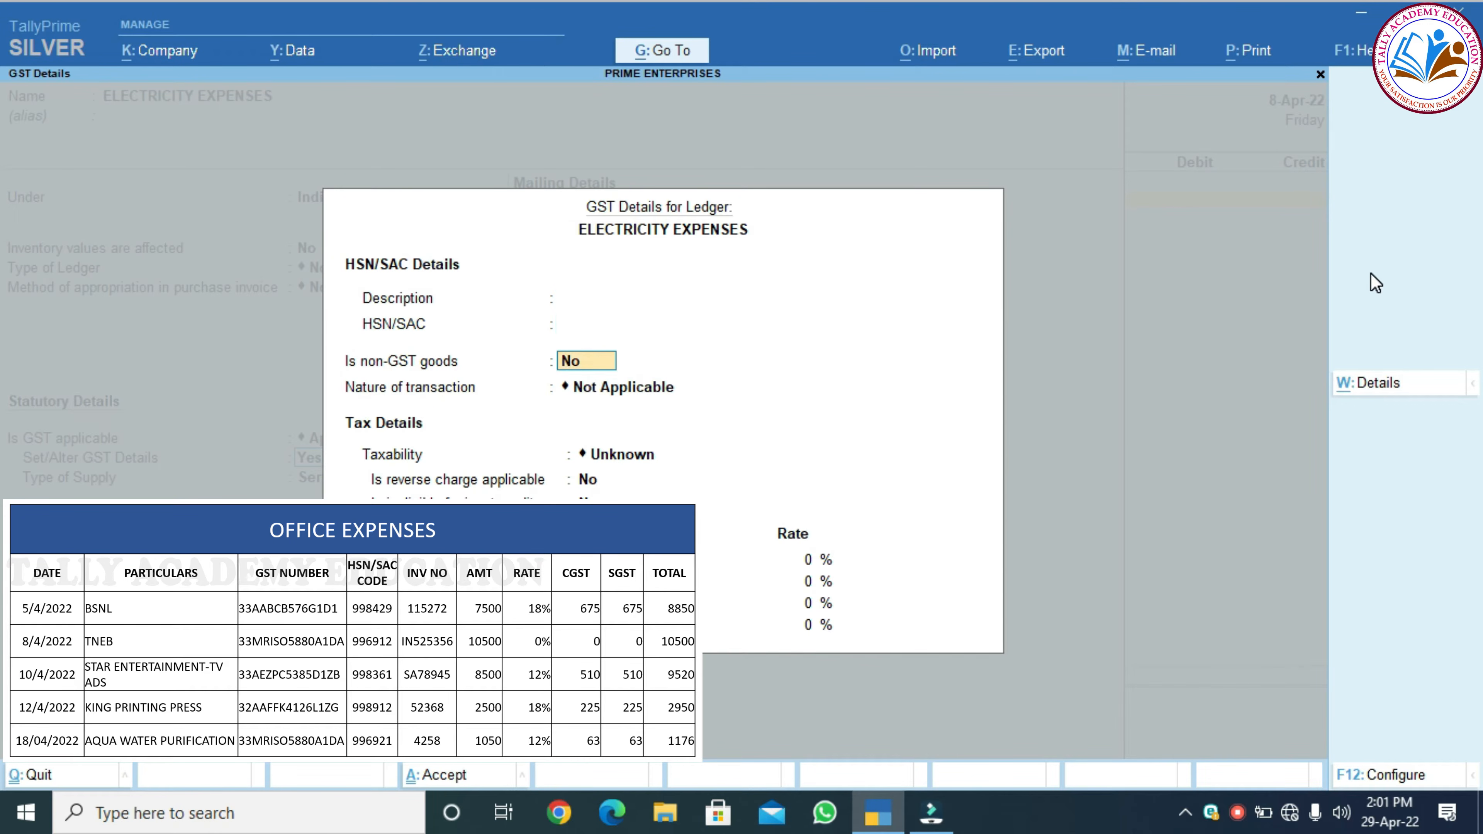
pyautogui.write('Yes')
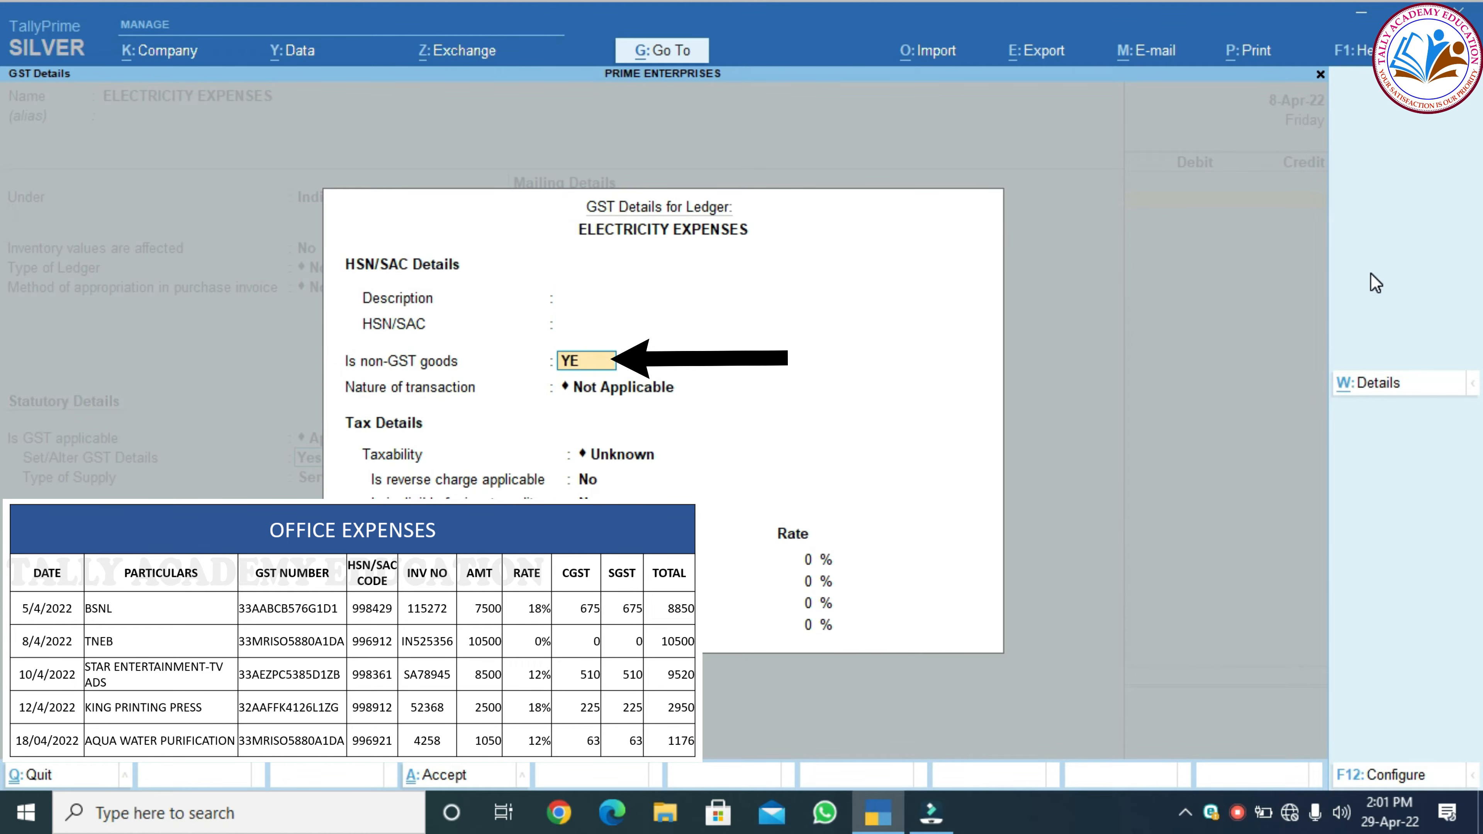
pyautogui.press('Return')
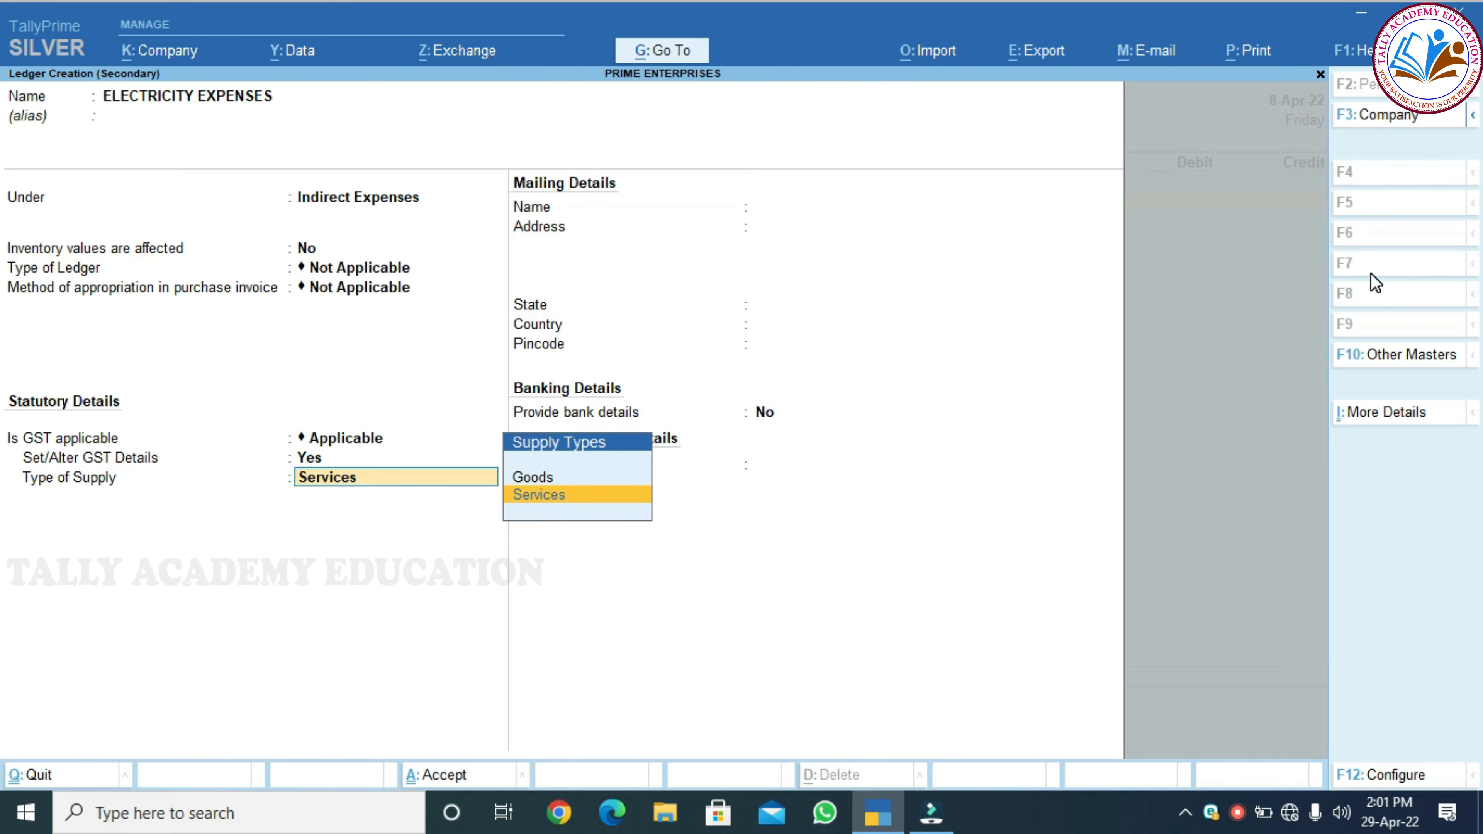
pyautogui.press('Return')
pyautogui.press('Return')
pyautogui.press('Return')
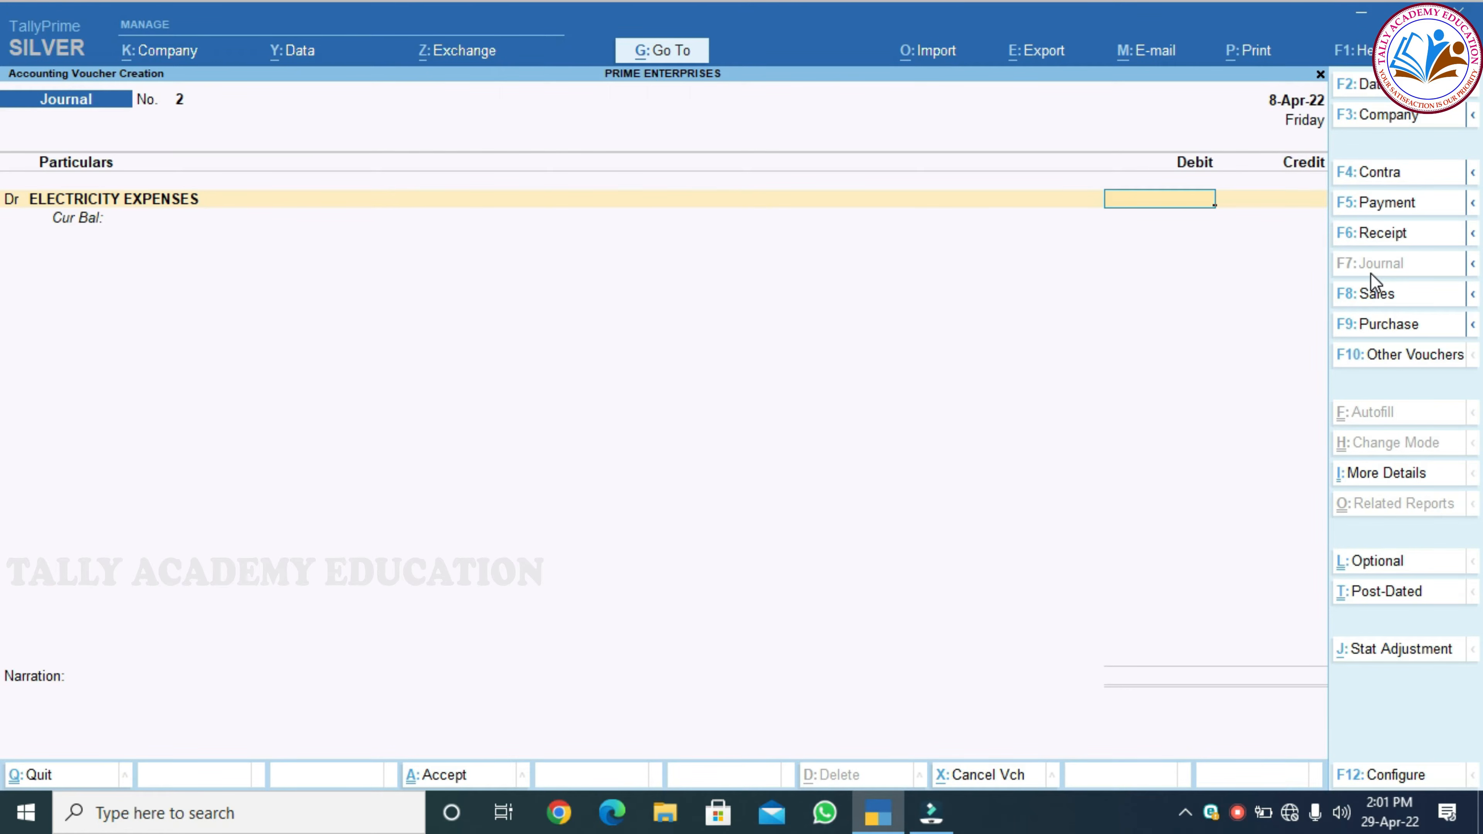
# Debit electricity expenses 10,500 and move to the credit line
pyautogui.write('10500')
pyautogui.press('Return')
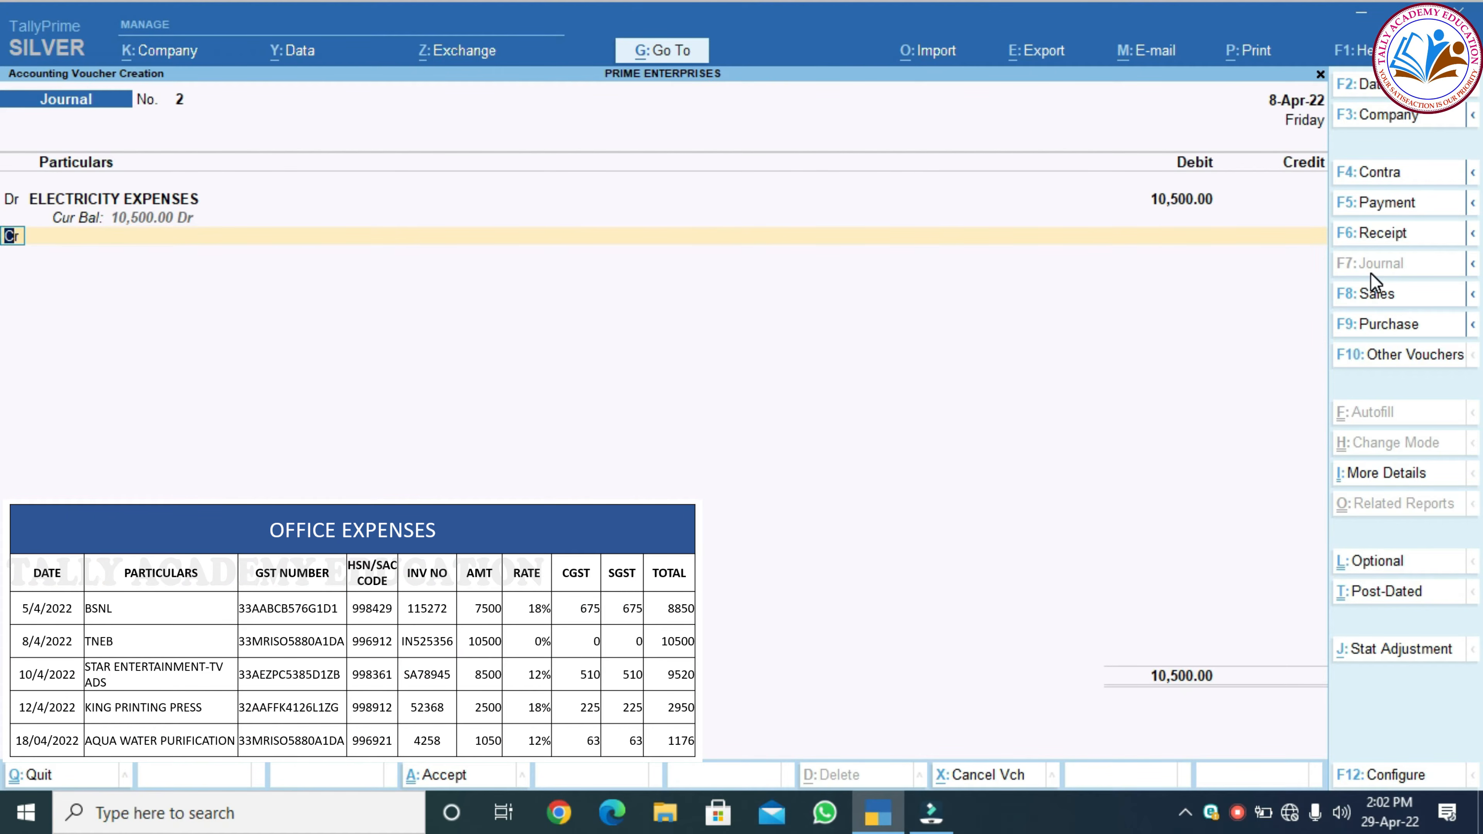
pyautogui.press('Return')
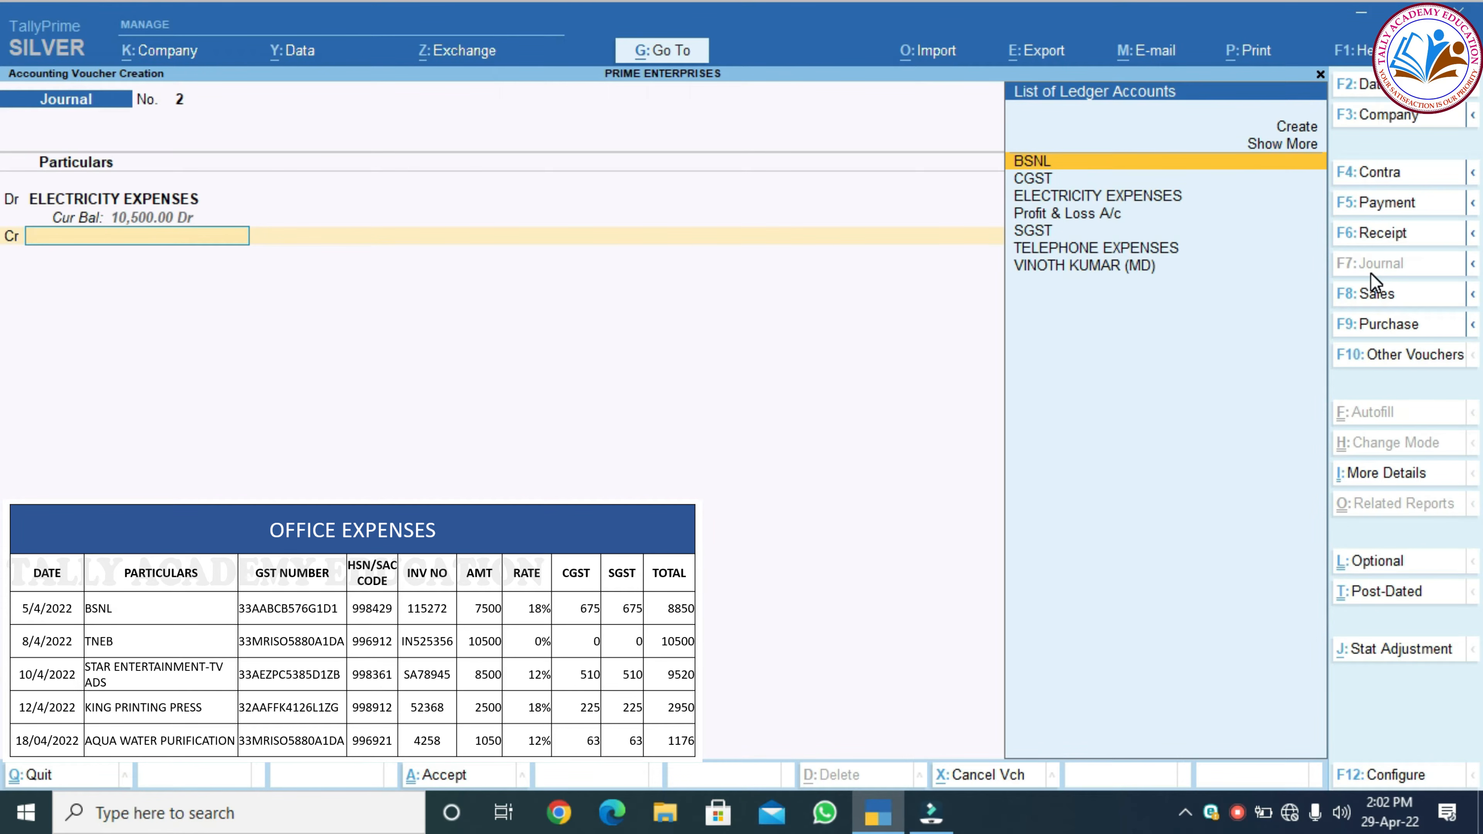
# Create the creditor ledger TNEB under Sundry Creditors and enter its GSTIN
pyautogui.hotkey('alt', 'c')
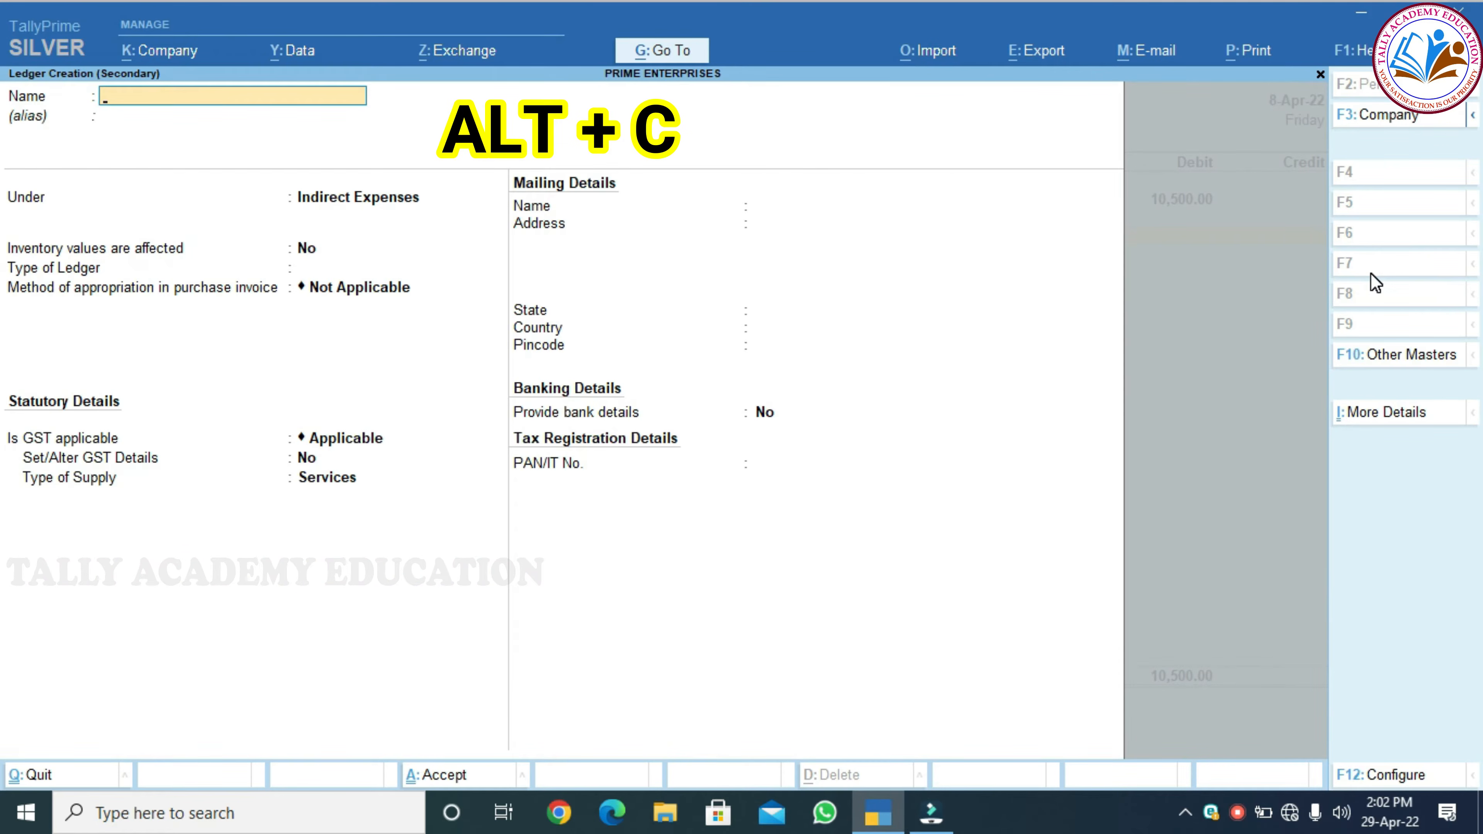
pyautogui.press('Return')
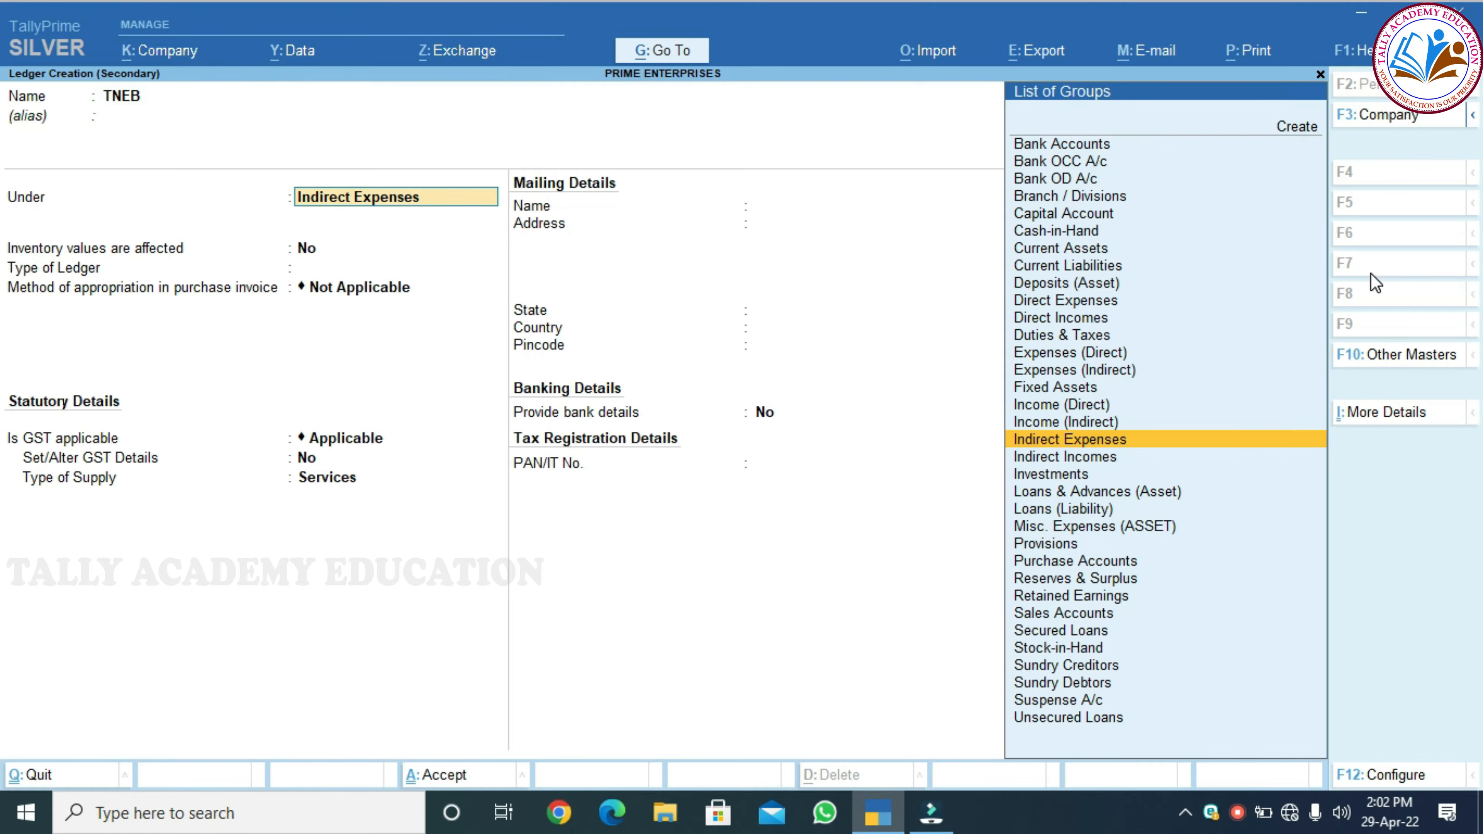
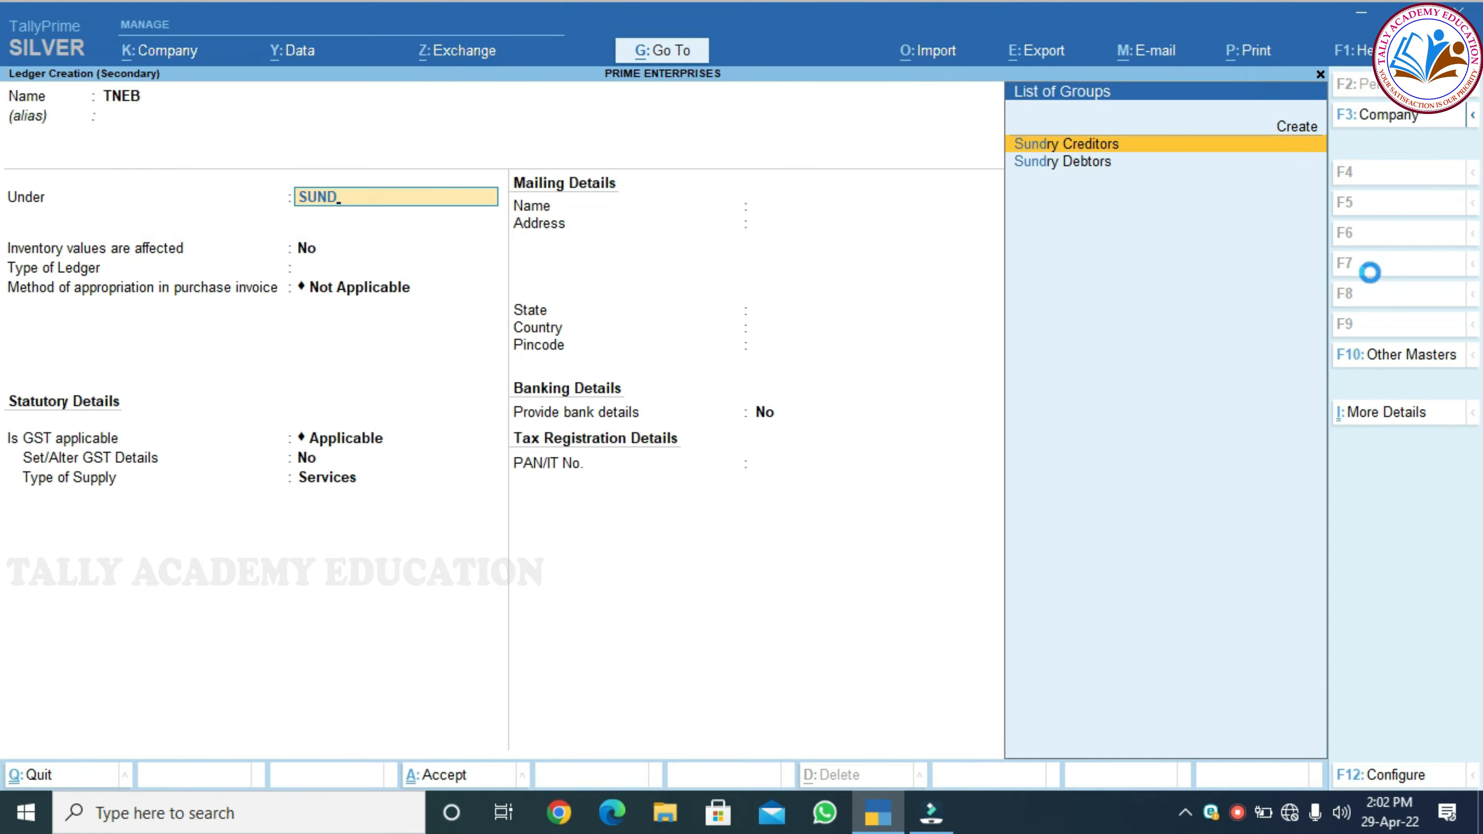
pyautogui.press('Return')
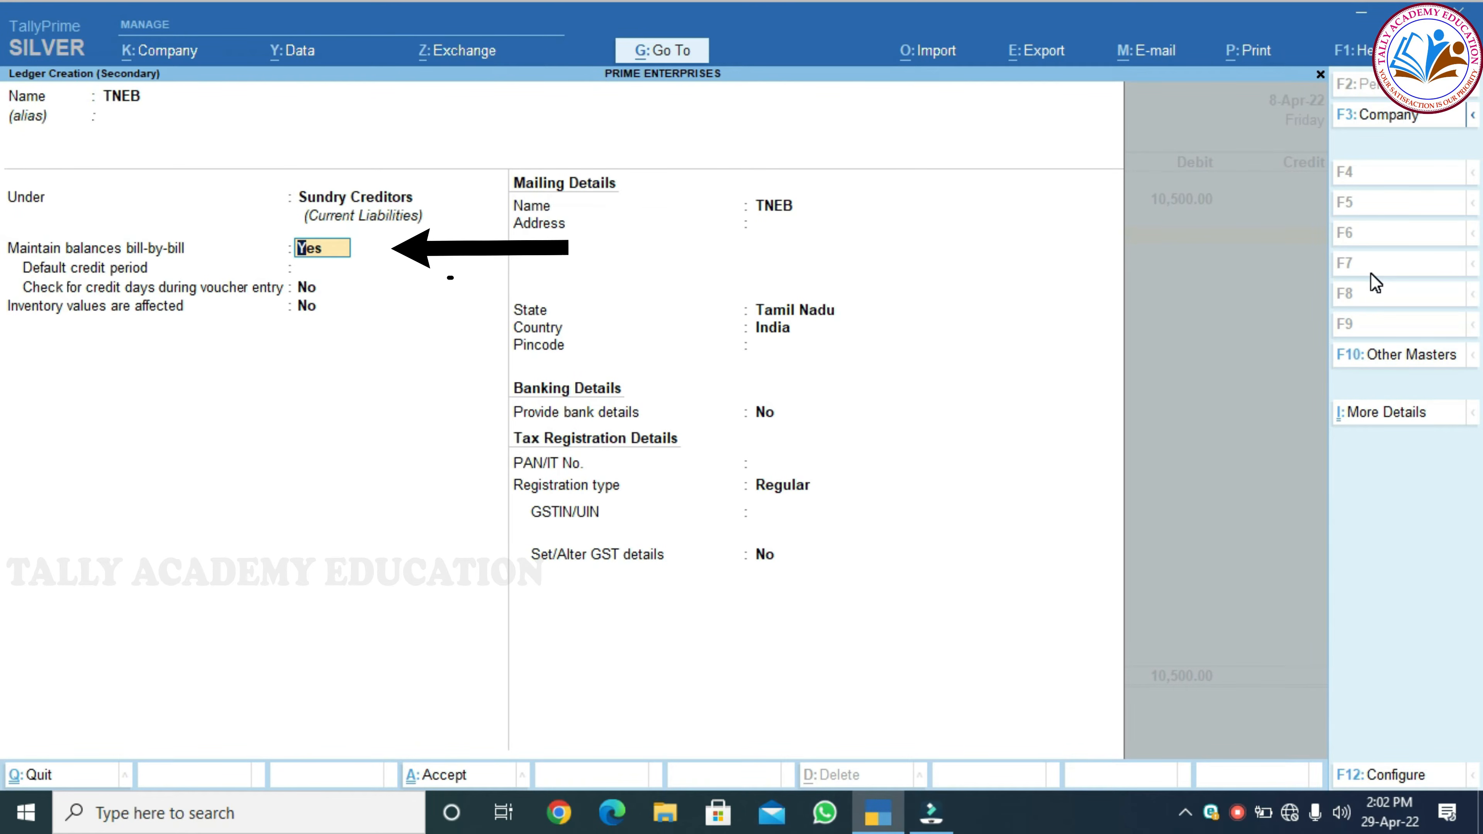
pyautogui.press('Return')
pyautogui.press('Return')
pyautogui.press('Return')
pyautogui.press('Return')
pyautogui.press('Return')
pyautogui.press('Return')
pyautogui.press('Return')
pyautogui.press('Return')
pyautogui.press('Return')
pyautogui.press('Return')
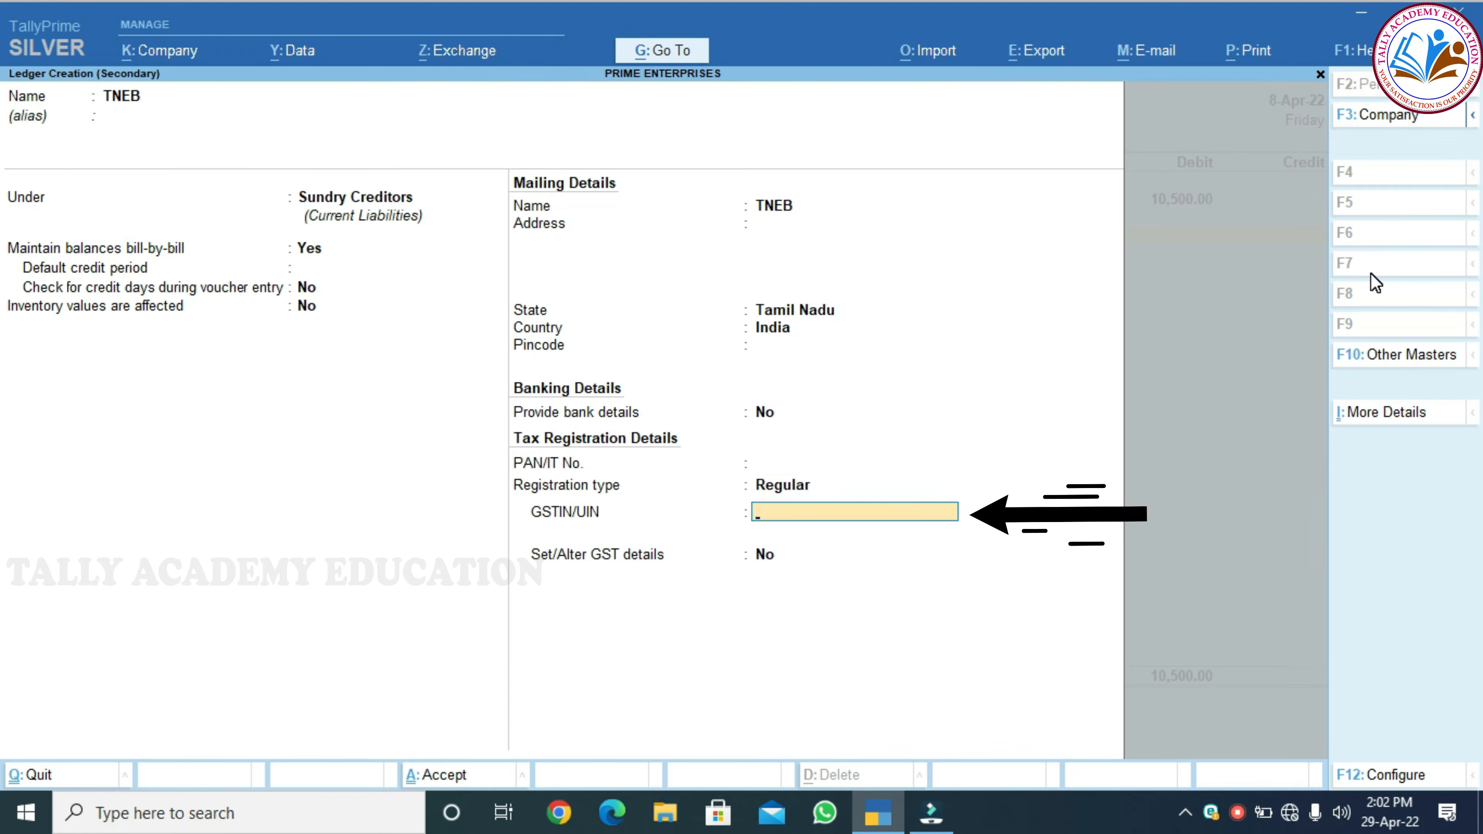
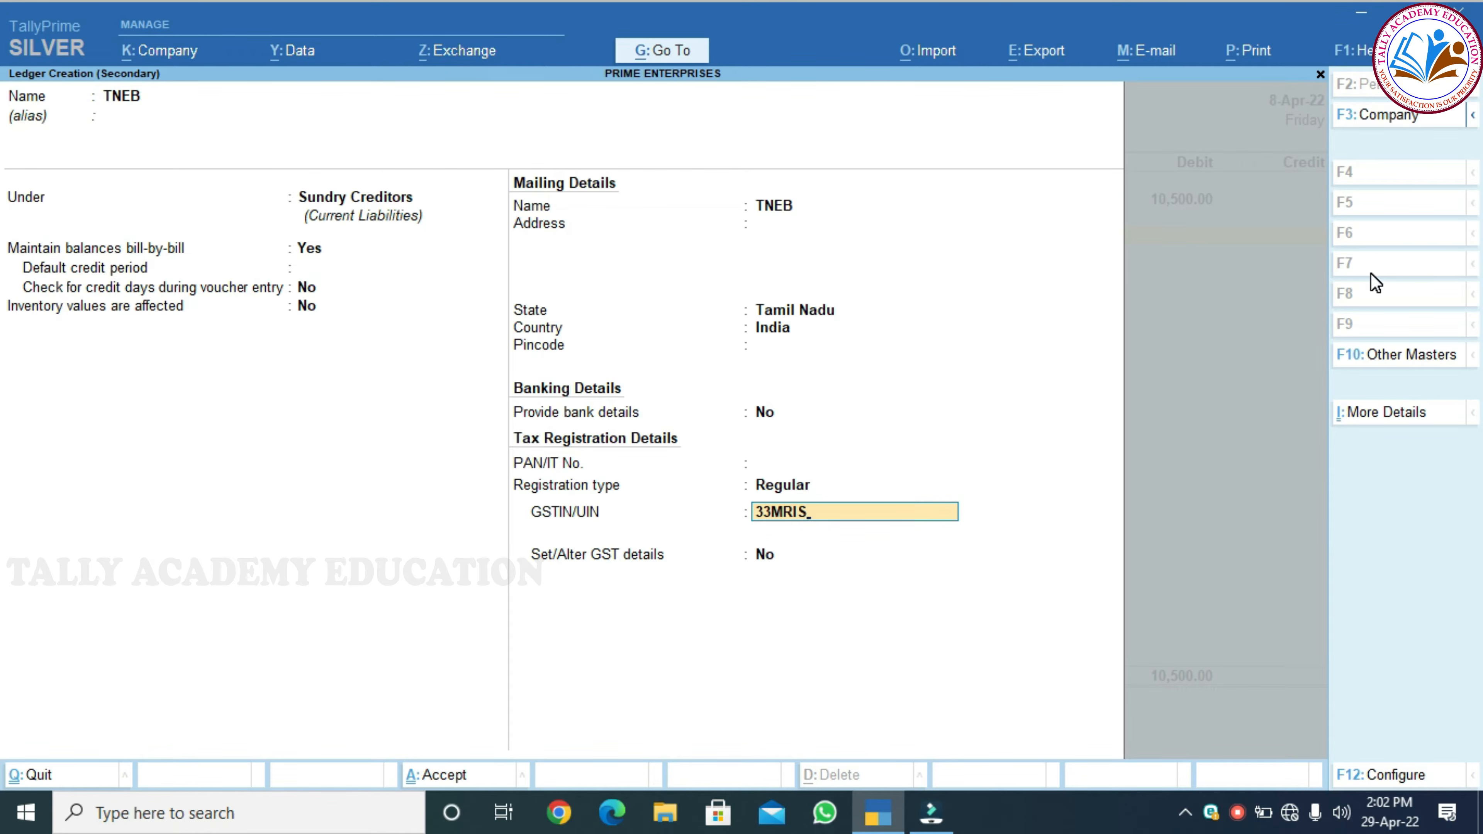
pyautogui.press('Return')
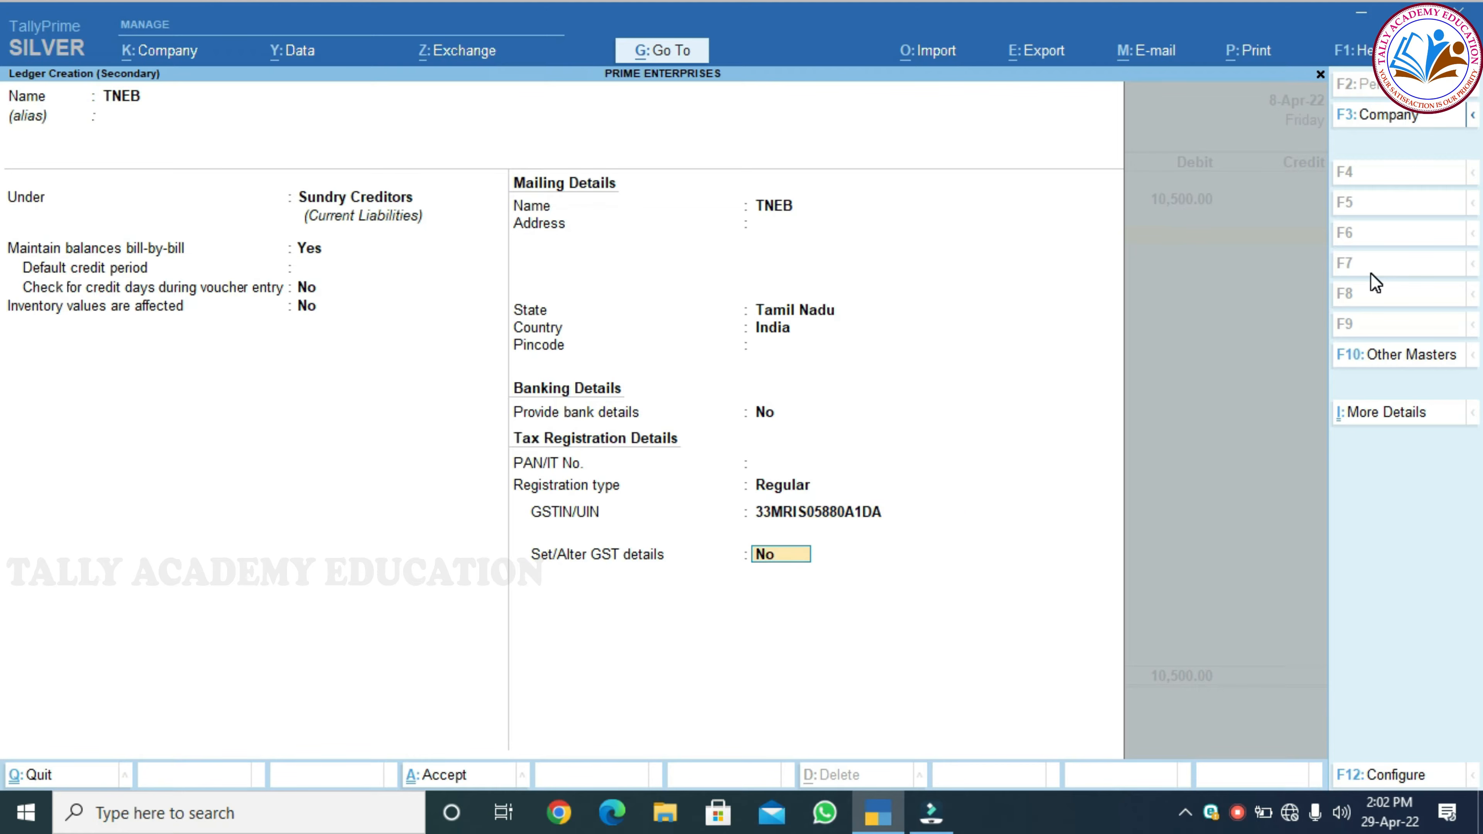
pyautogui.press('Return')
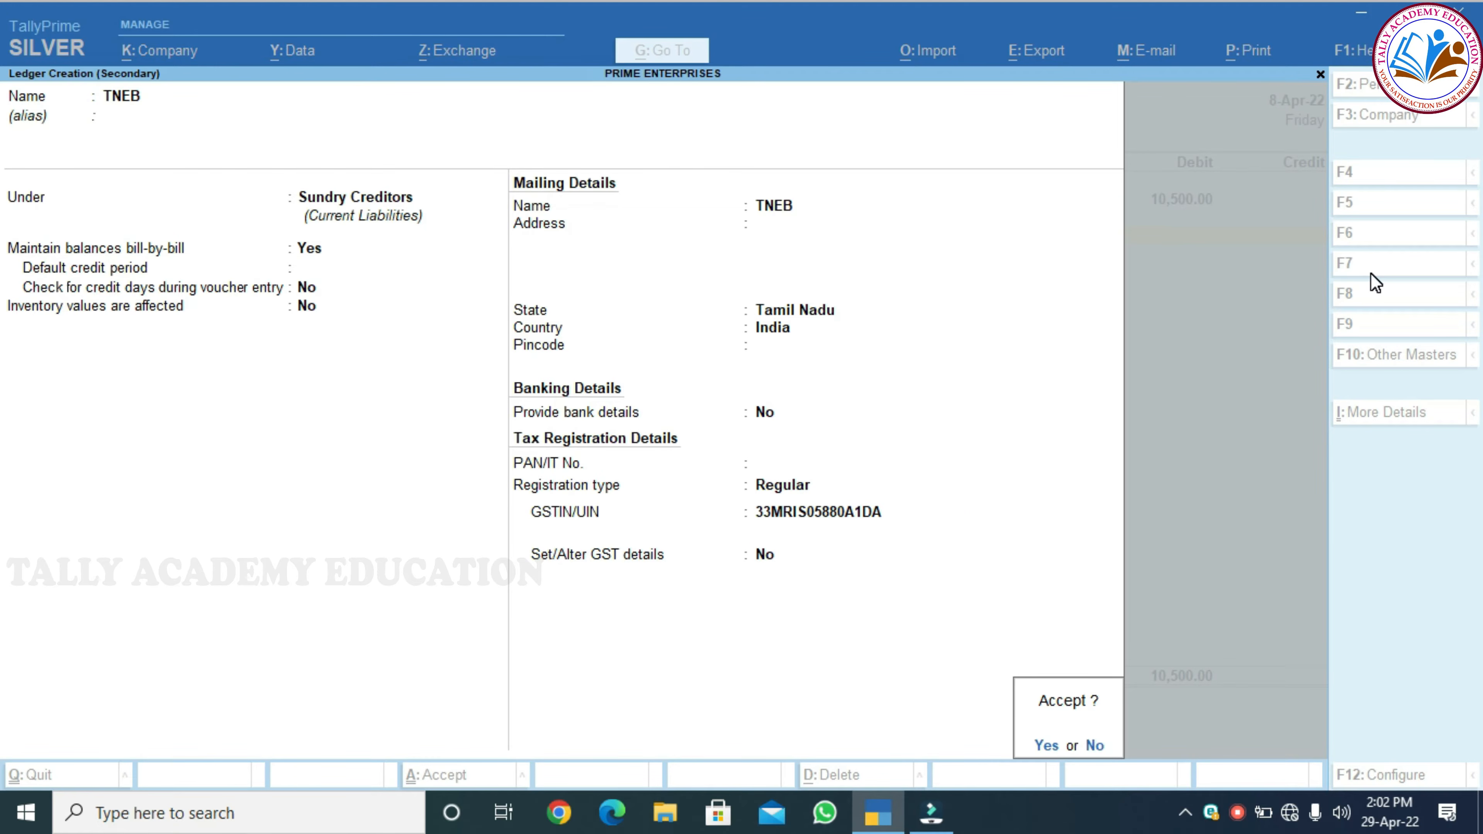
# Save TNEB and allocate its 10,500 Cr to New Ref bill TN525356
pyautogui.press('Return')
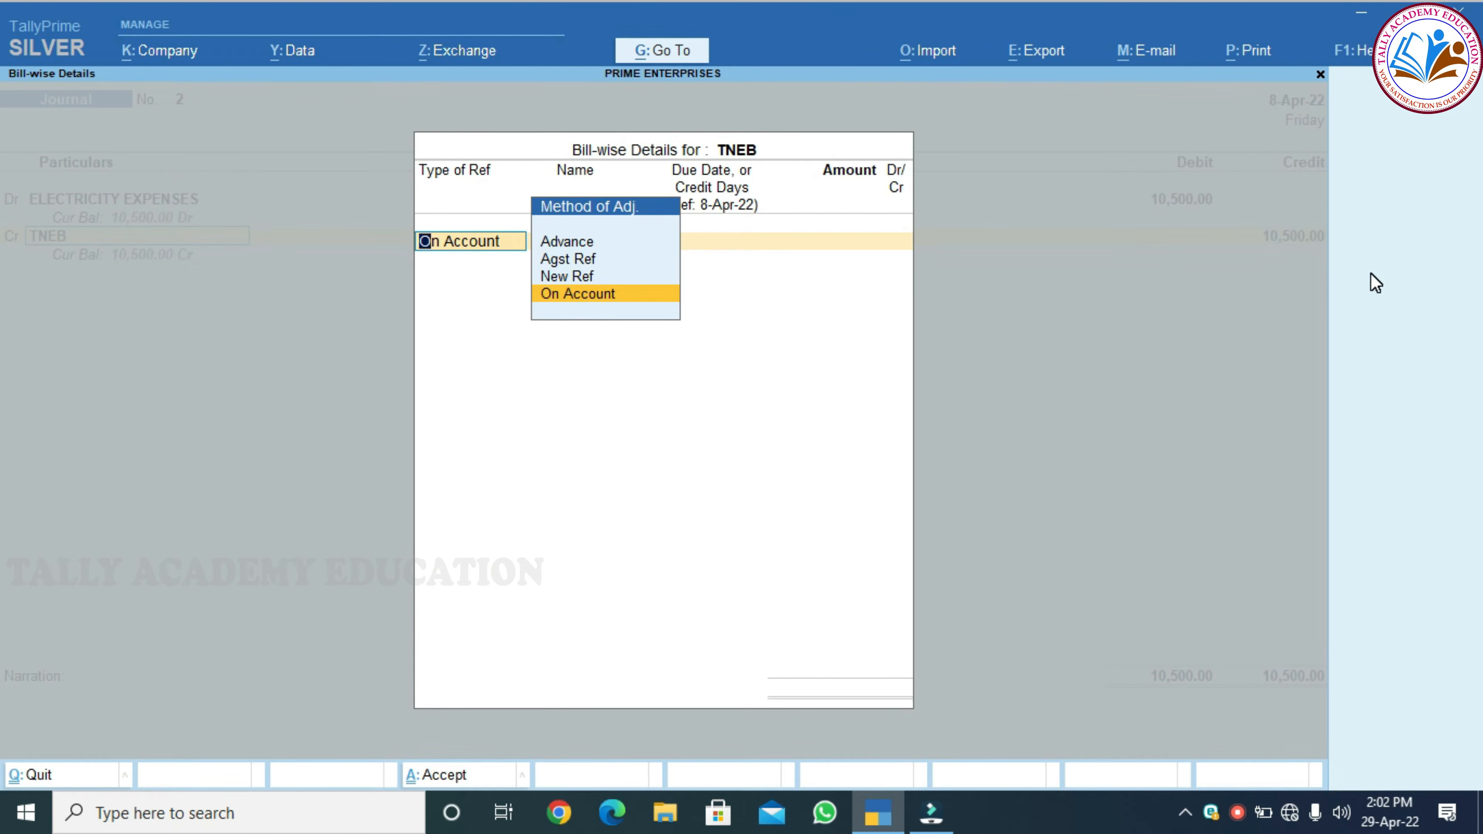
pyautogui.press('Up')
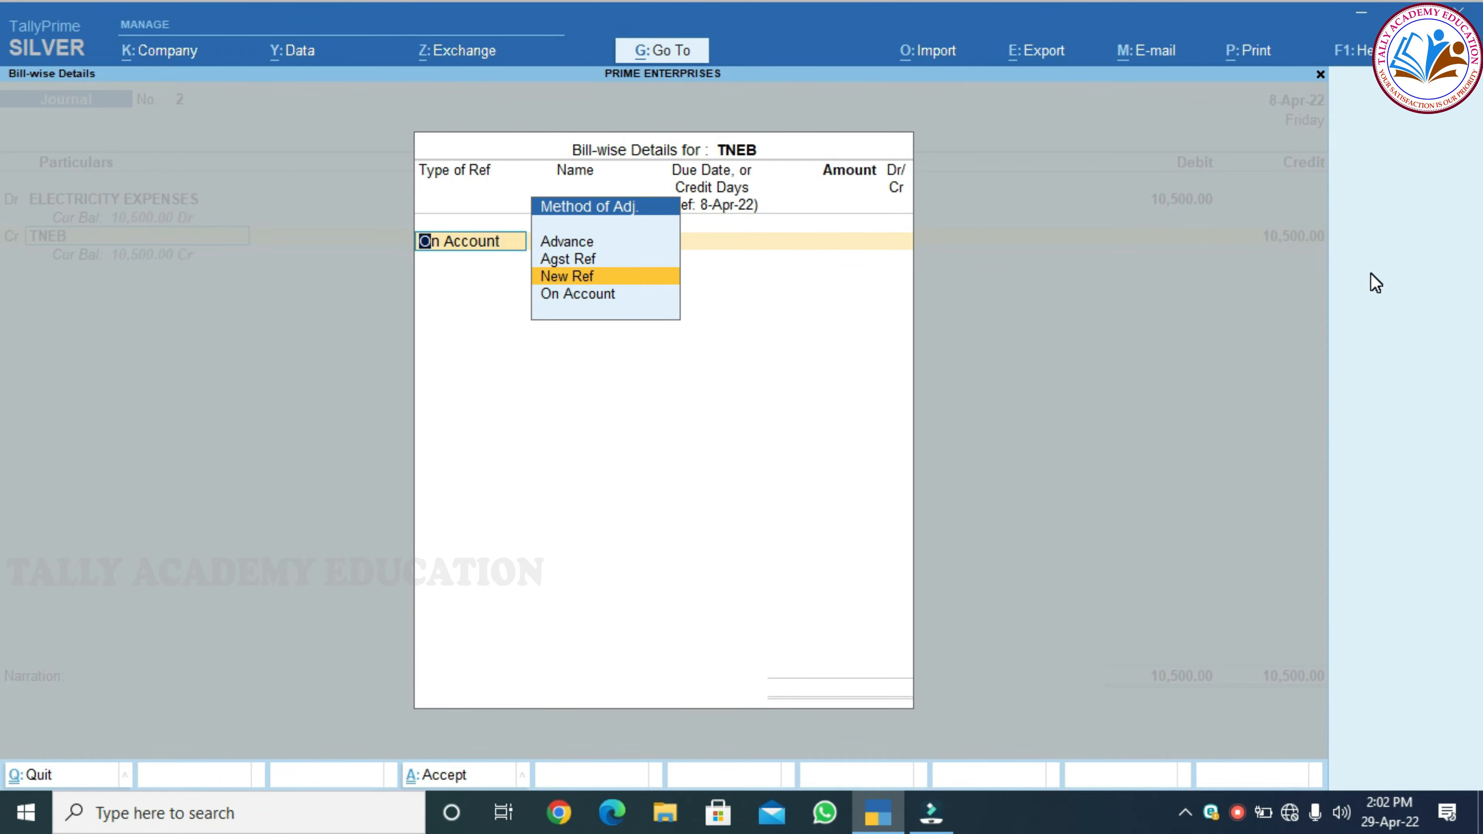
pyautogui.press('Return')
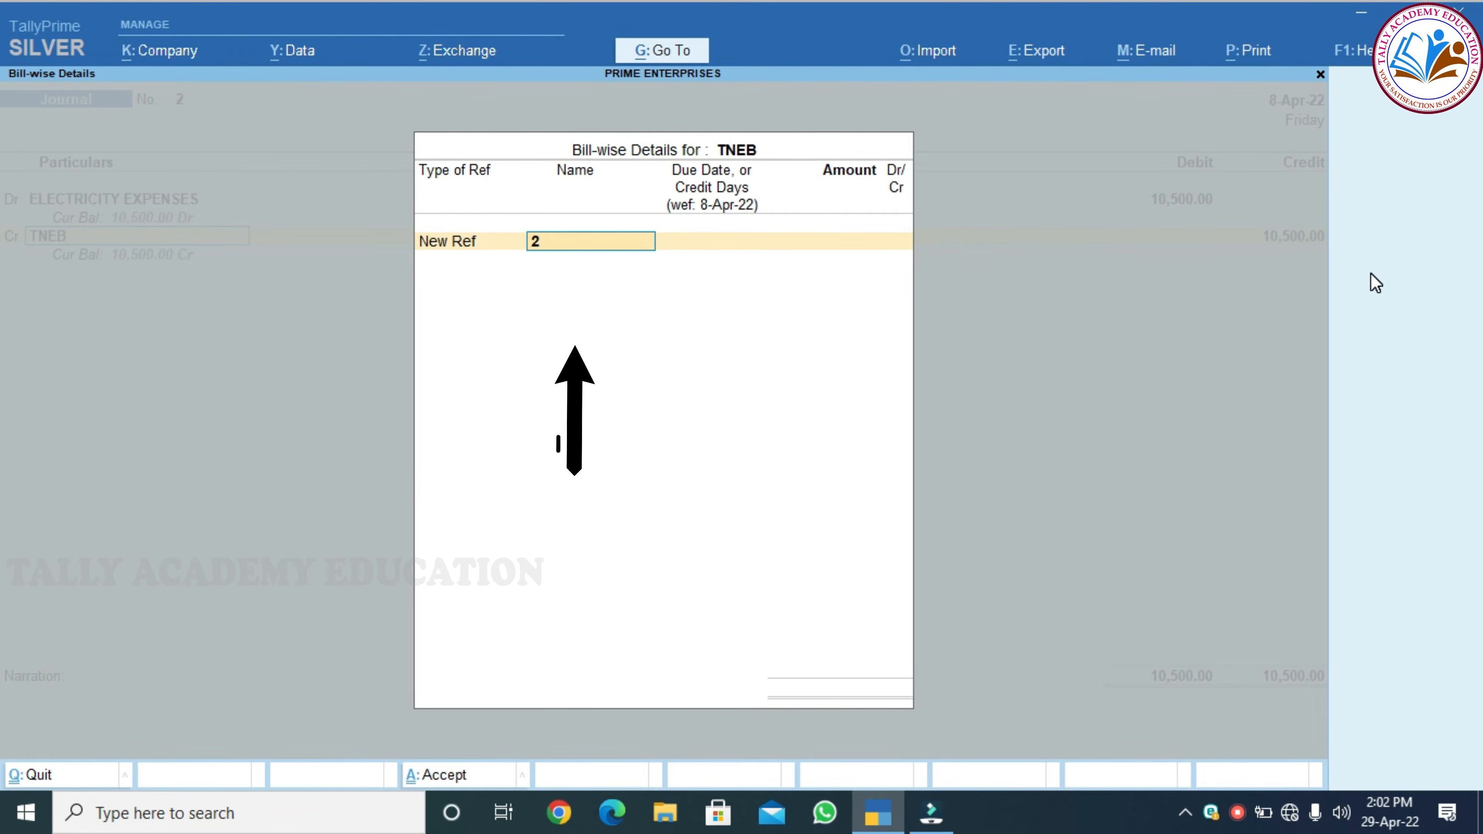
pyautogui.write('TN525356')
pyautogui.press('Return')
pyautogui.press('Return')
pyautogui.write('10500')
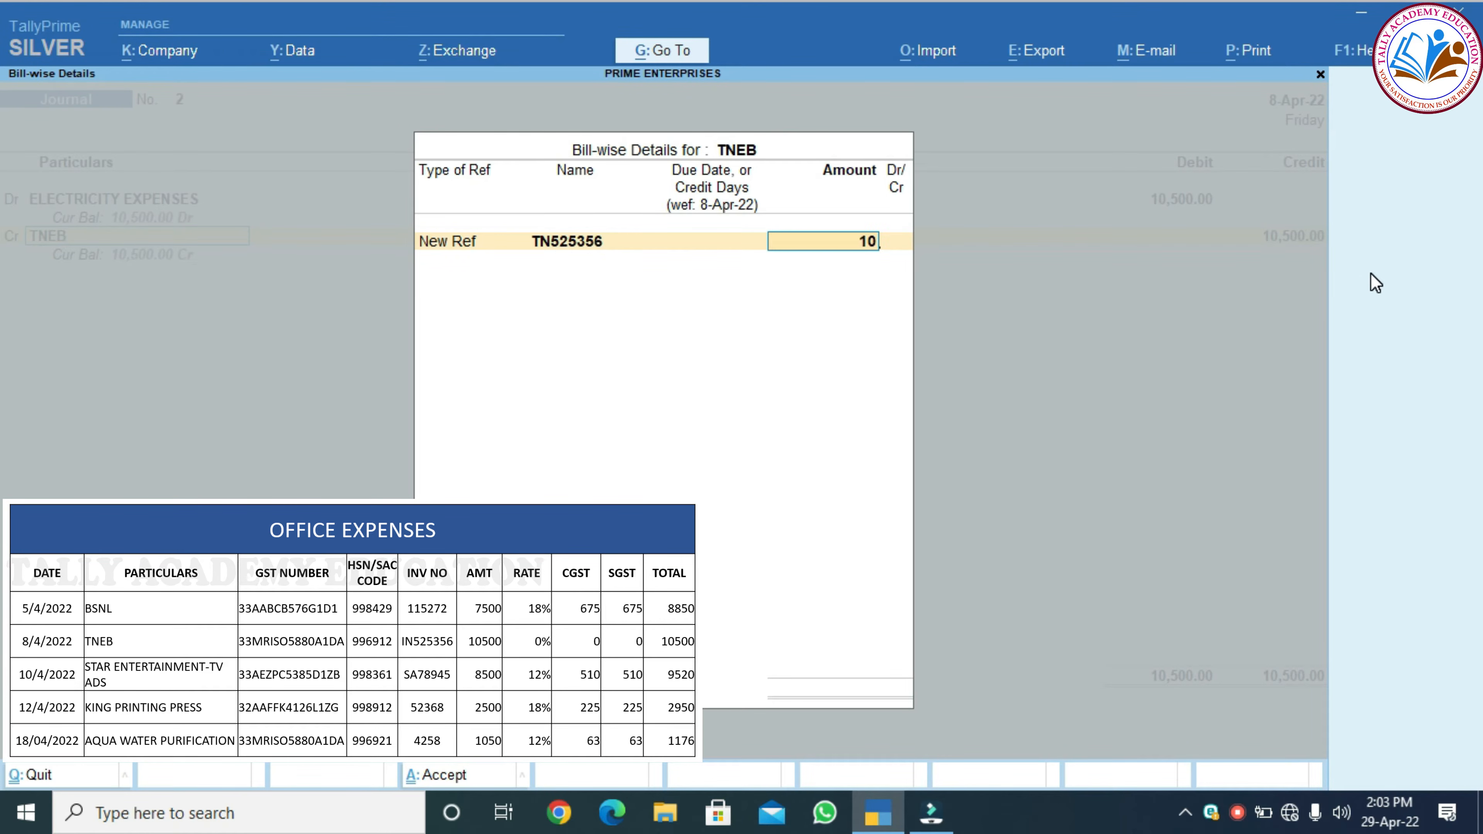
pyautogui.press('Return')
pyautogui.press('Return')
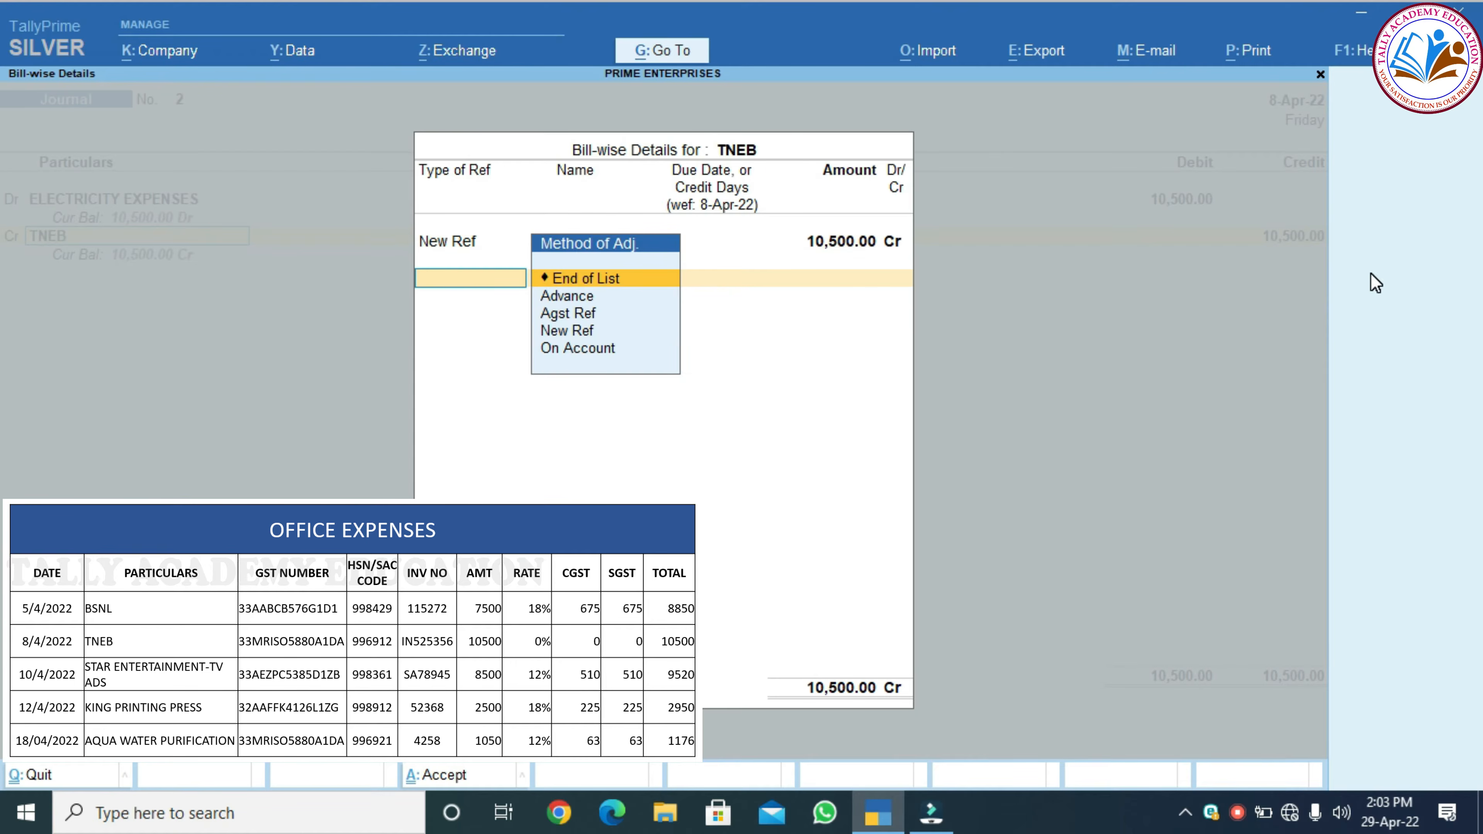
pyautogui.press('Return')
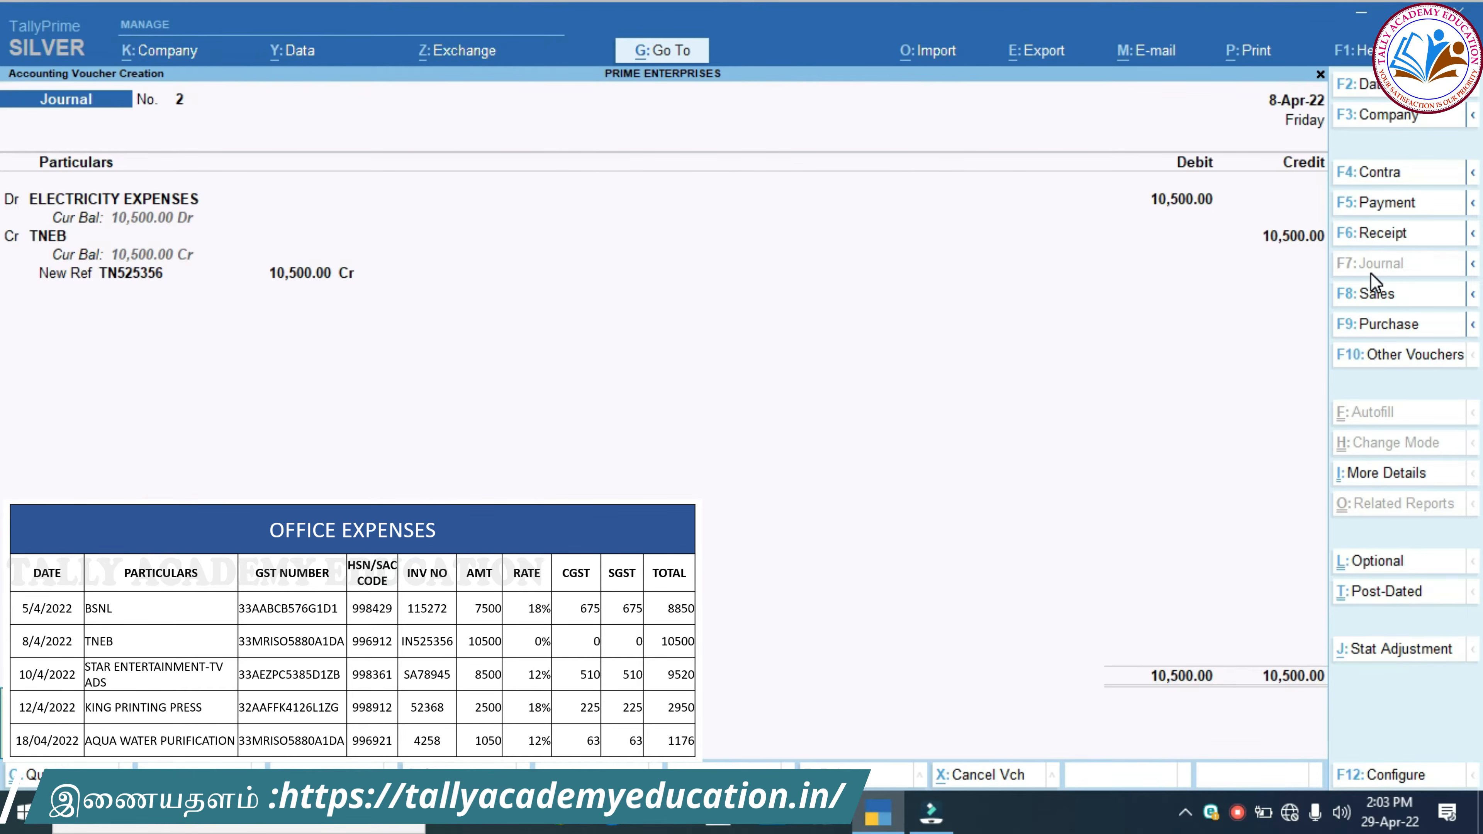
pyautogui.press('Return')
pyautogui.press('Return')
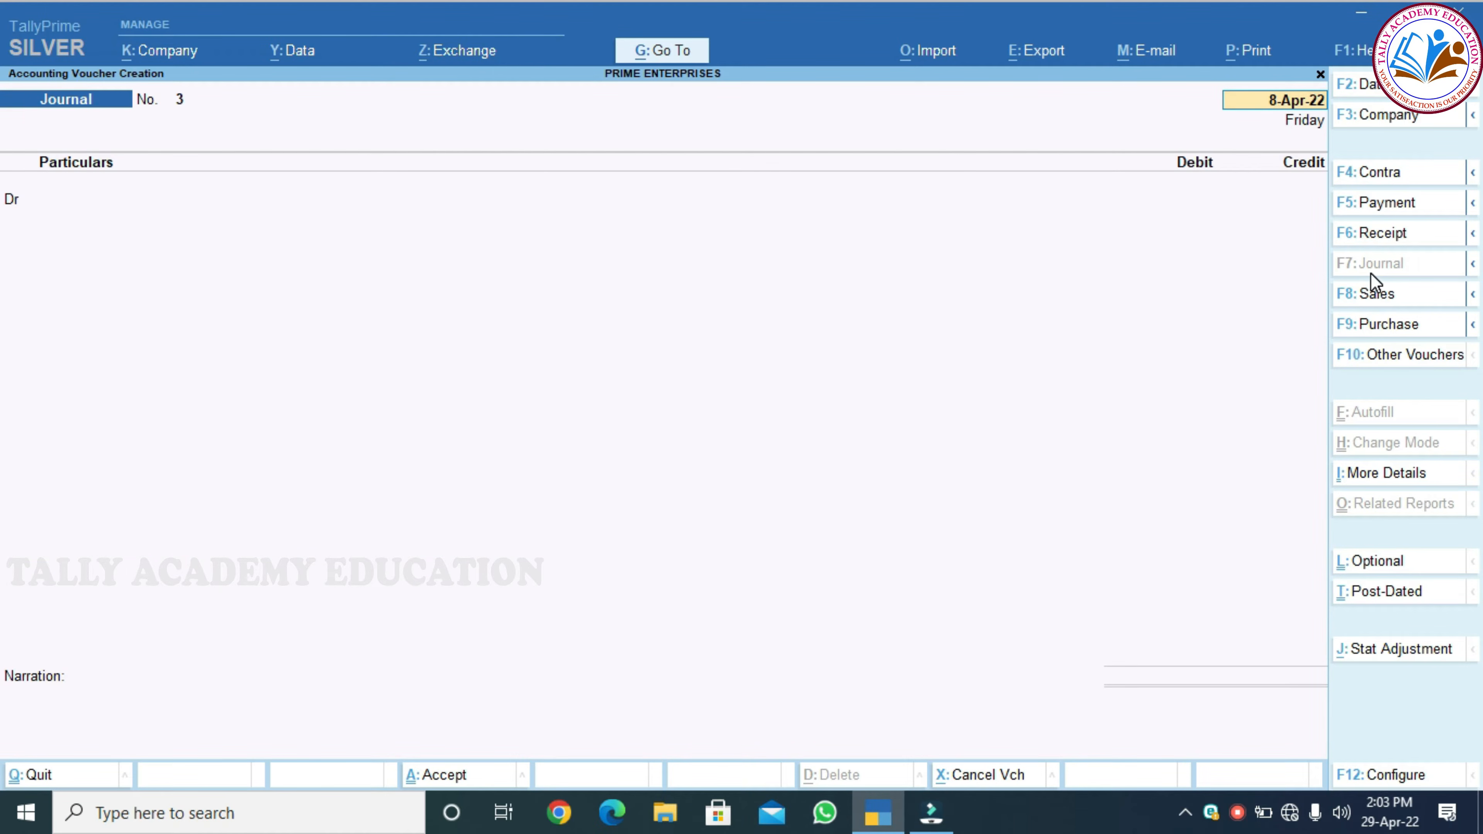
# Date the new journal voucher 10-Apr-22 and begin a new ledger for its debit line
pyautogui.press('F2')
pyautogui.write('10.0')
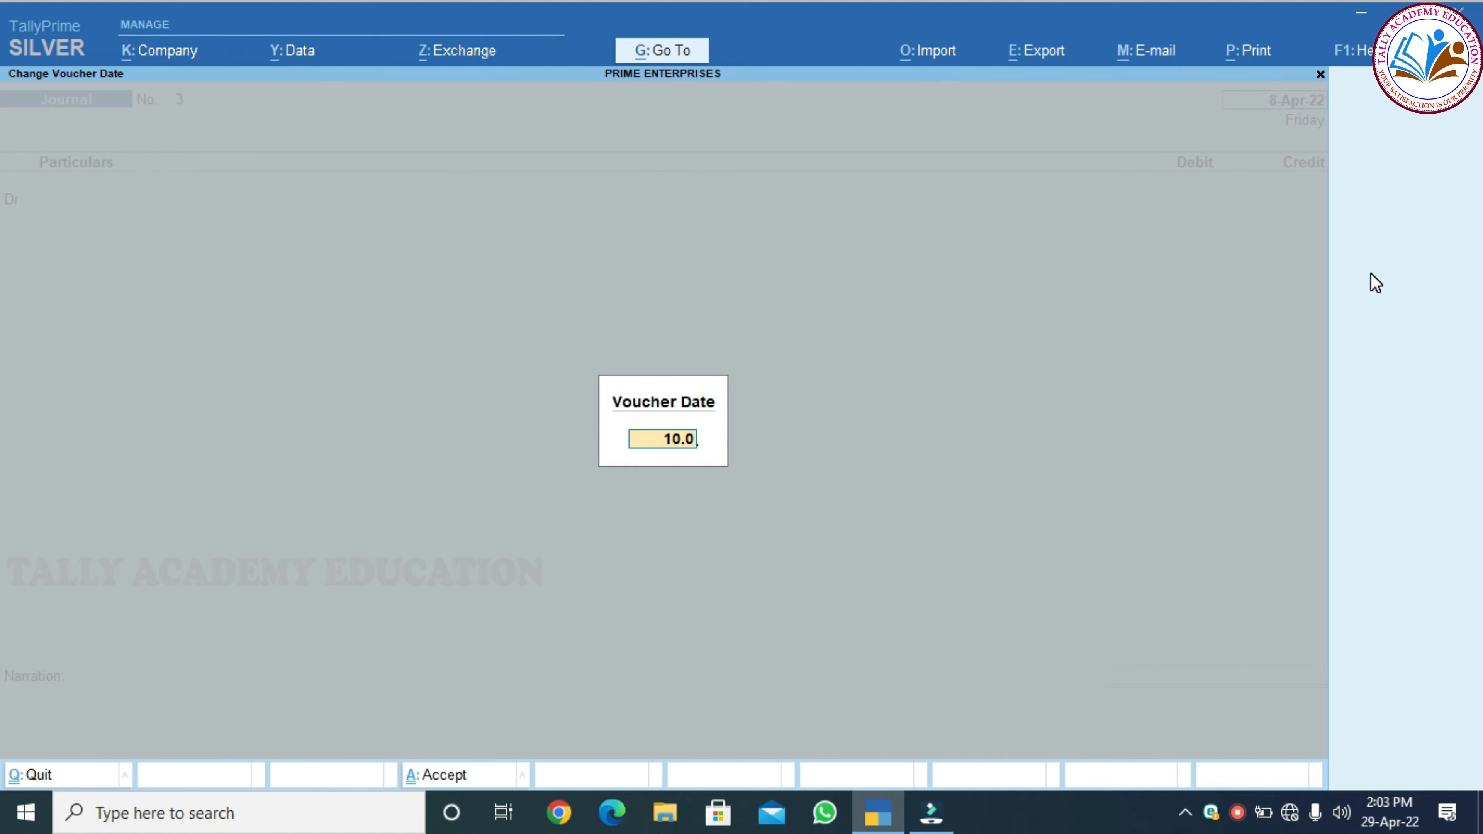
pyautogui.write('4.2022')
pyautogui.press('Return')
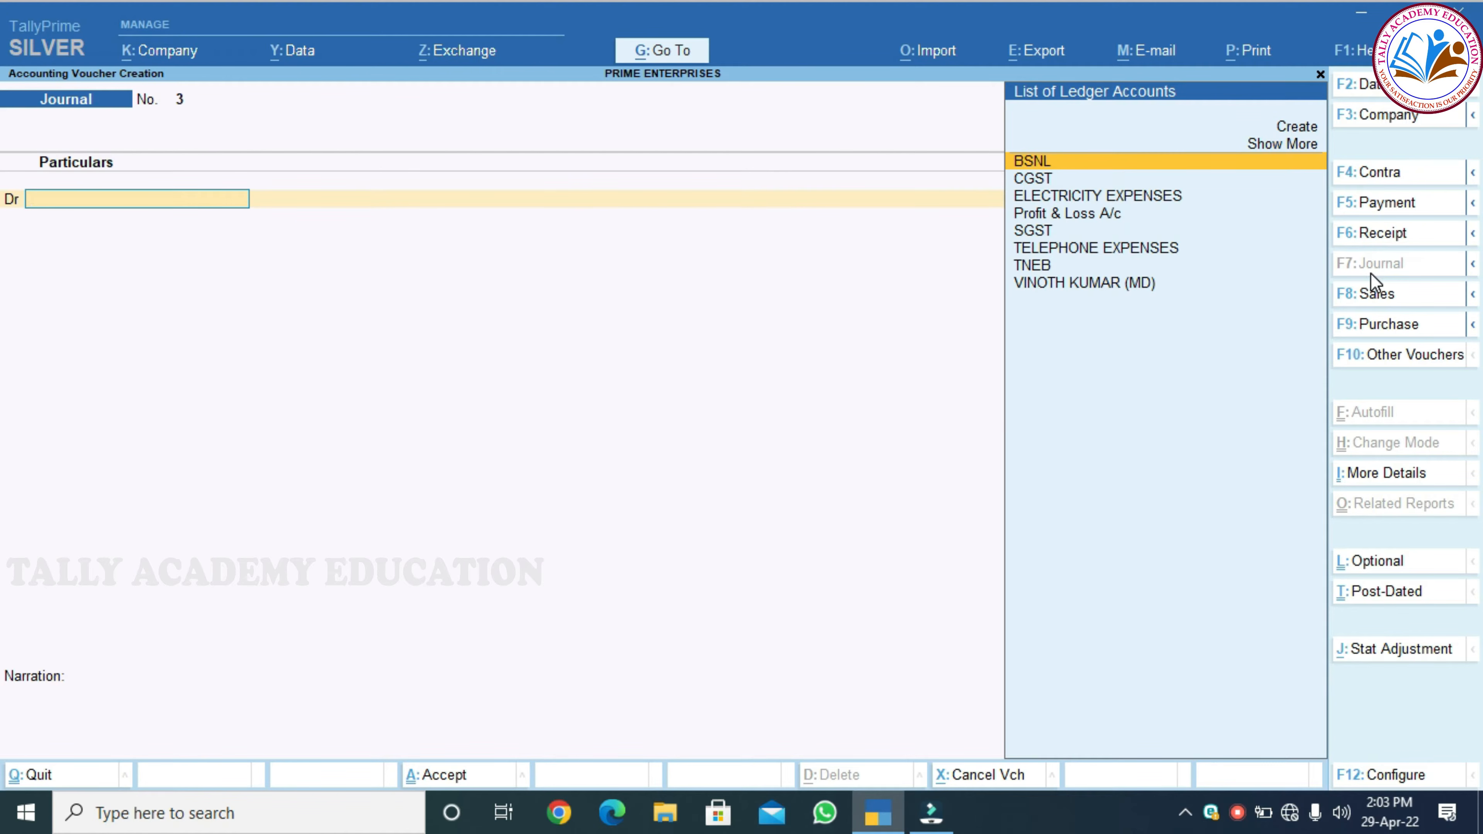
pyautogui.hotkey('alt', 'c')
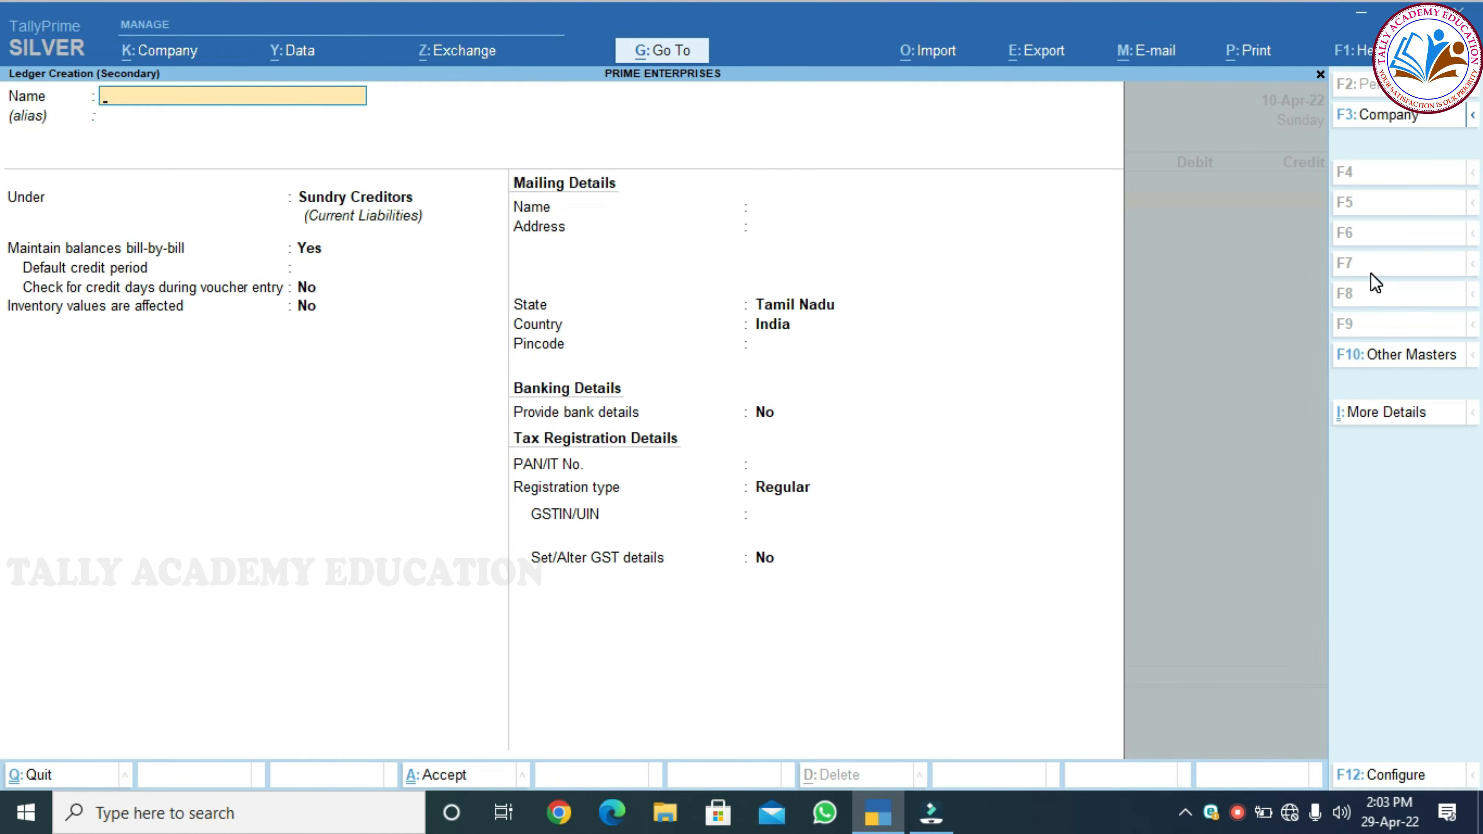
# Name the ledger ADVERTISMENT EXPENSES under Indirect Expenses, GST applicable, with GST details set to Yes
pyautogui.write('VERTISMENT EXPENSES')
pyautogui.press('Return')
pyautogui.press('Return')
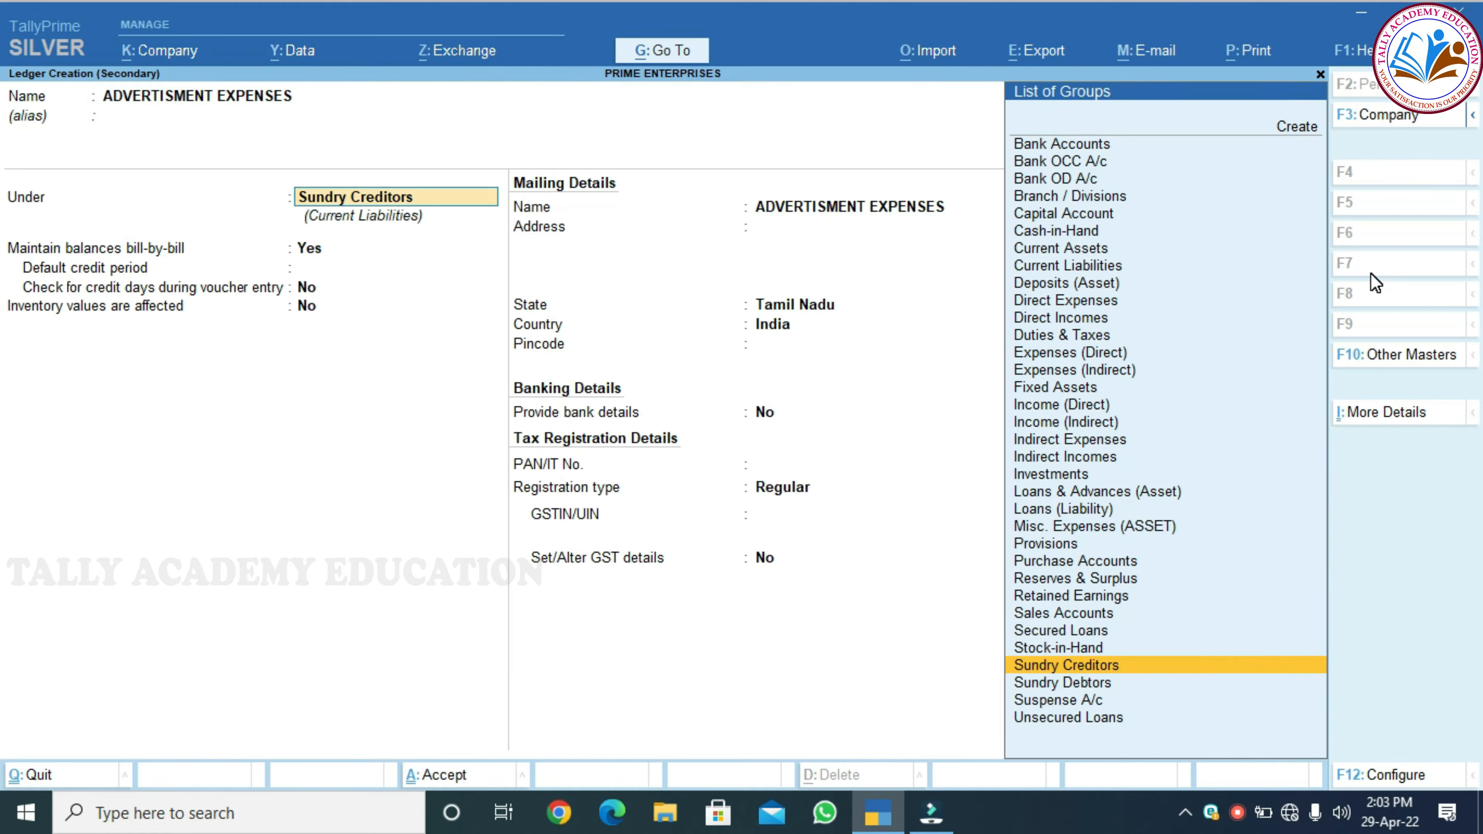
pyautogui.write('INDI')
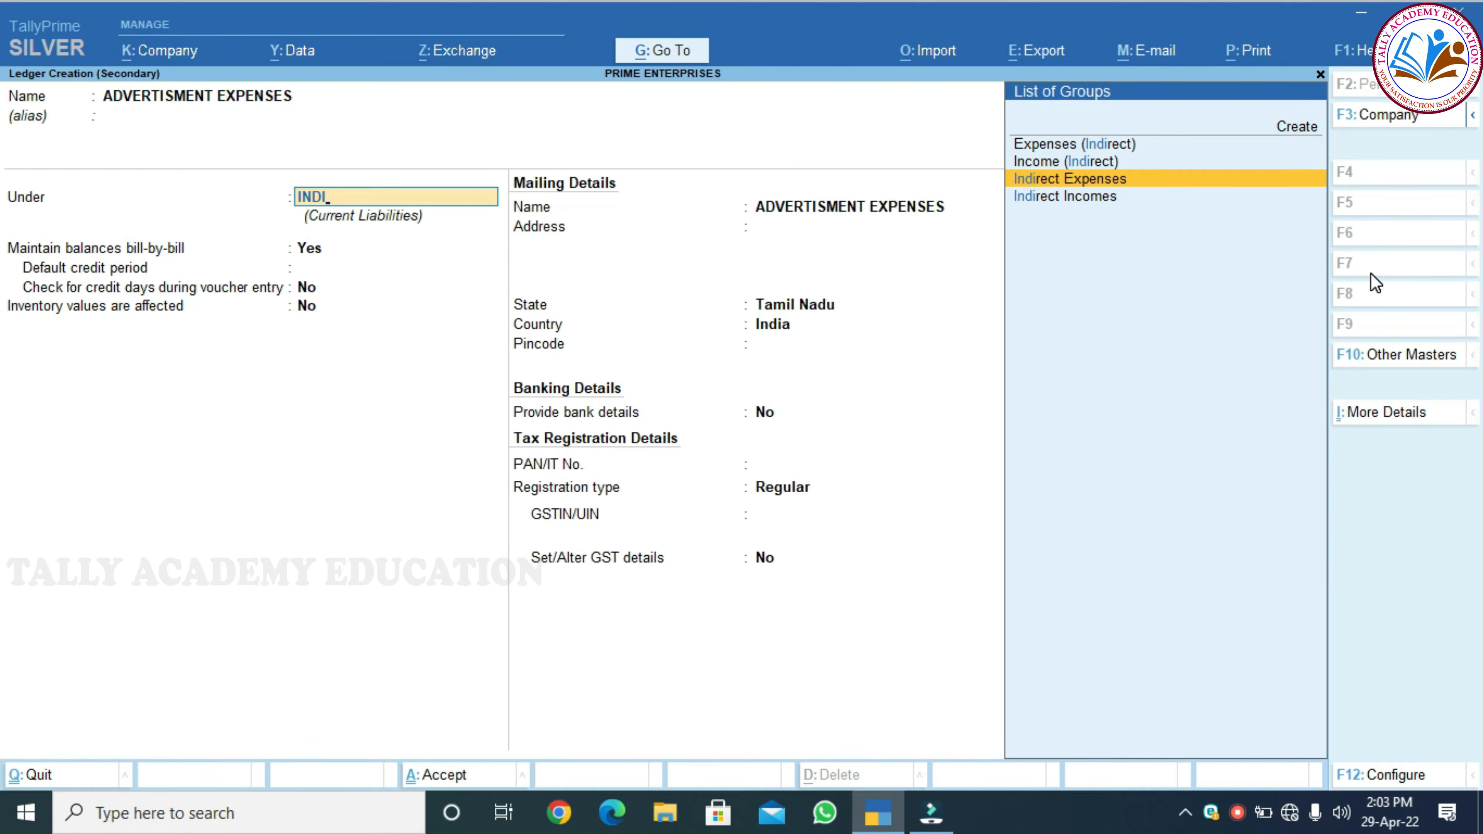
pyautogui.press('Return')
pyautogui.press('Return')
pyautogui.press('Return')
pyautogui.press('Return')
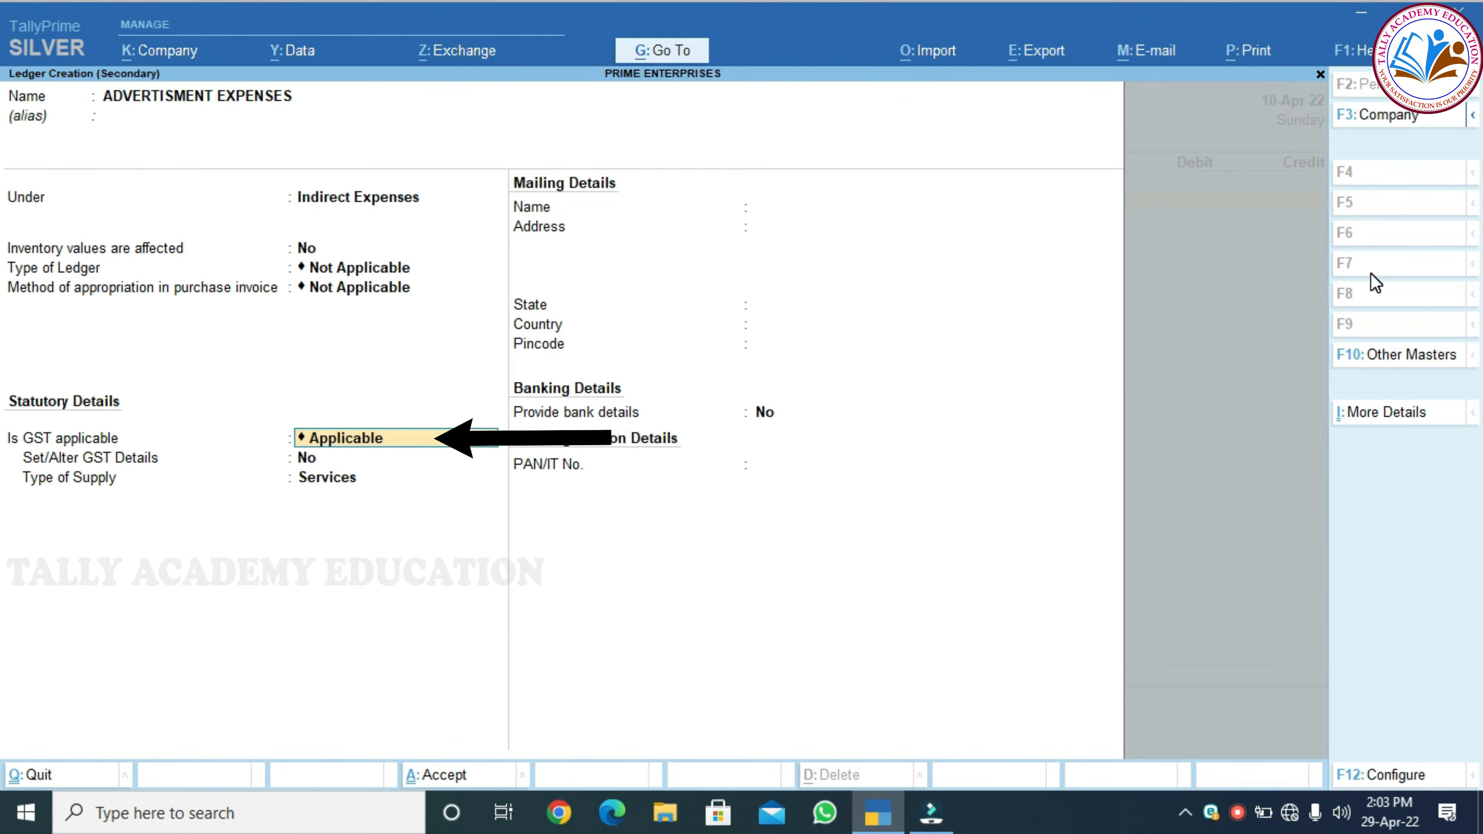
pyautogui.press('Return')
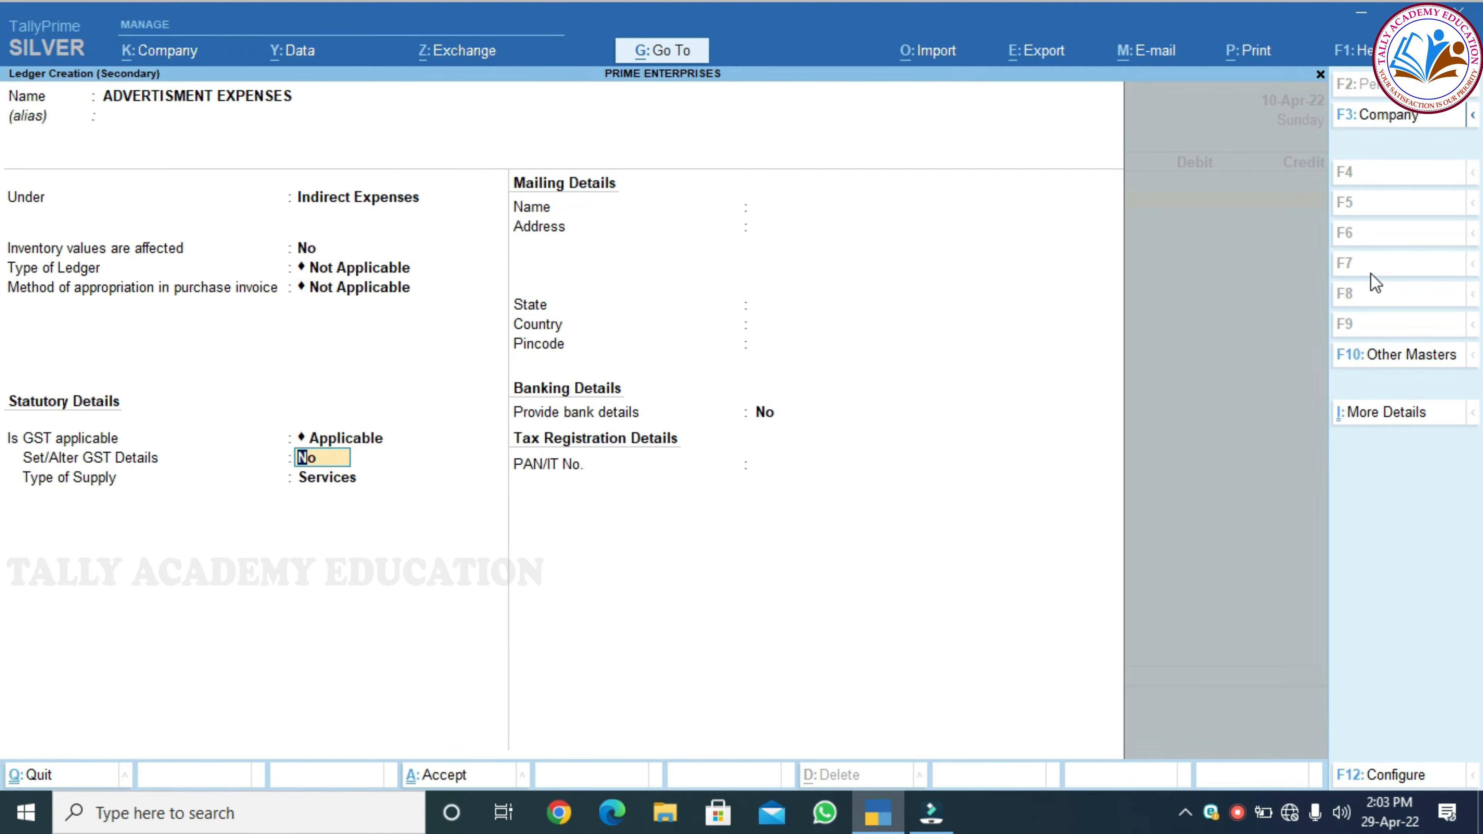
pyautogui.write('E')
pyautogui.write('s')
pyautogui.press('Return')
pyautogui.press('Return')
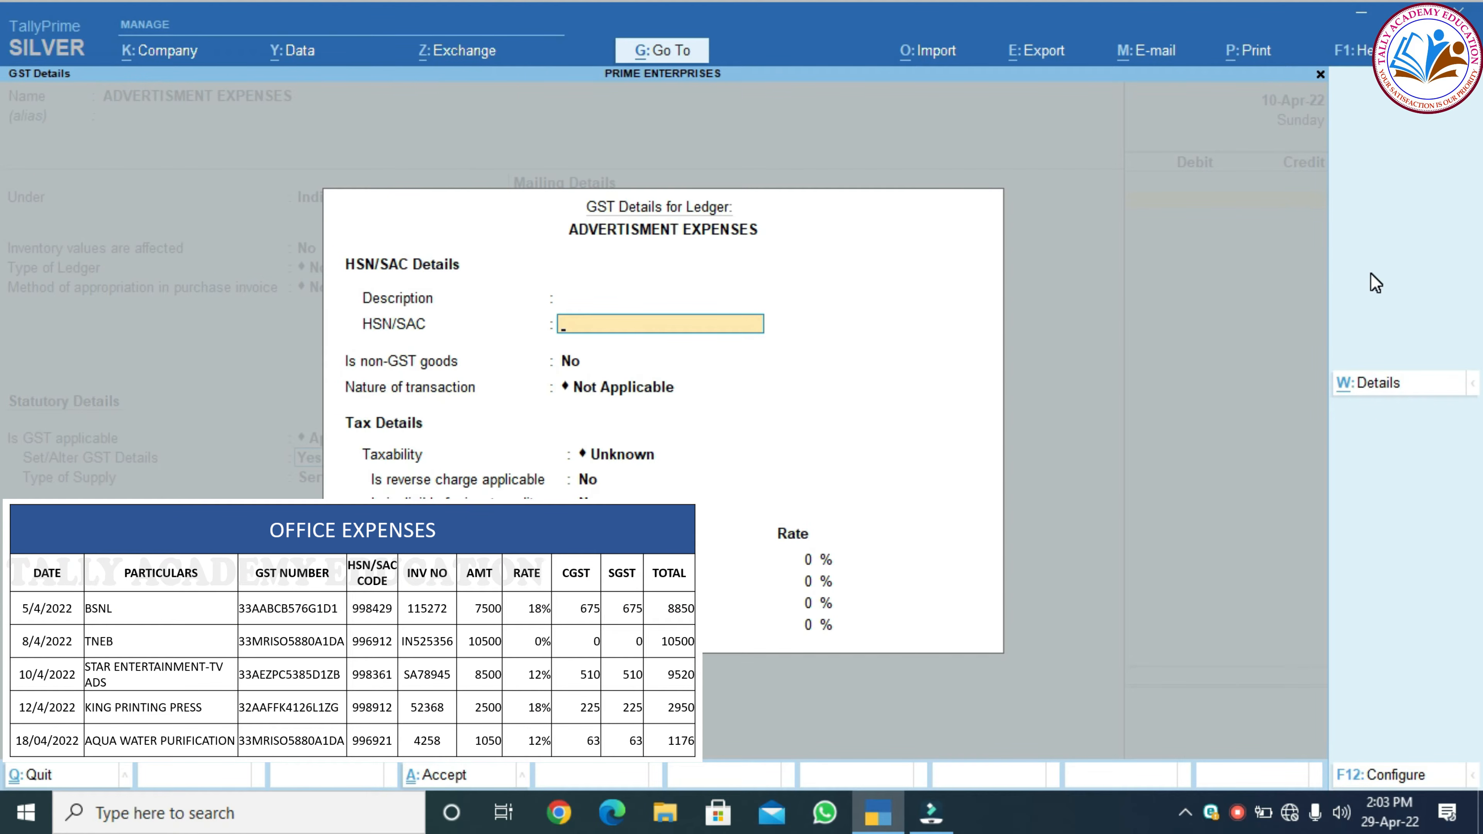
# Enter SAC 998361, Purchase Taxable nature and a 12% integrated rate (6% CGST, 6% SGST)
pyautogui.write('998361')
pyautogui.press('Return')
pyautogui.press('Return')
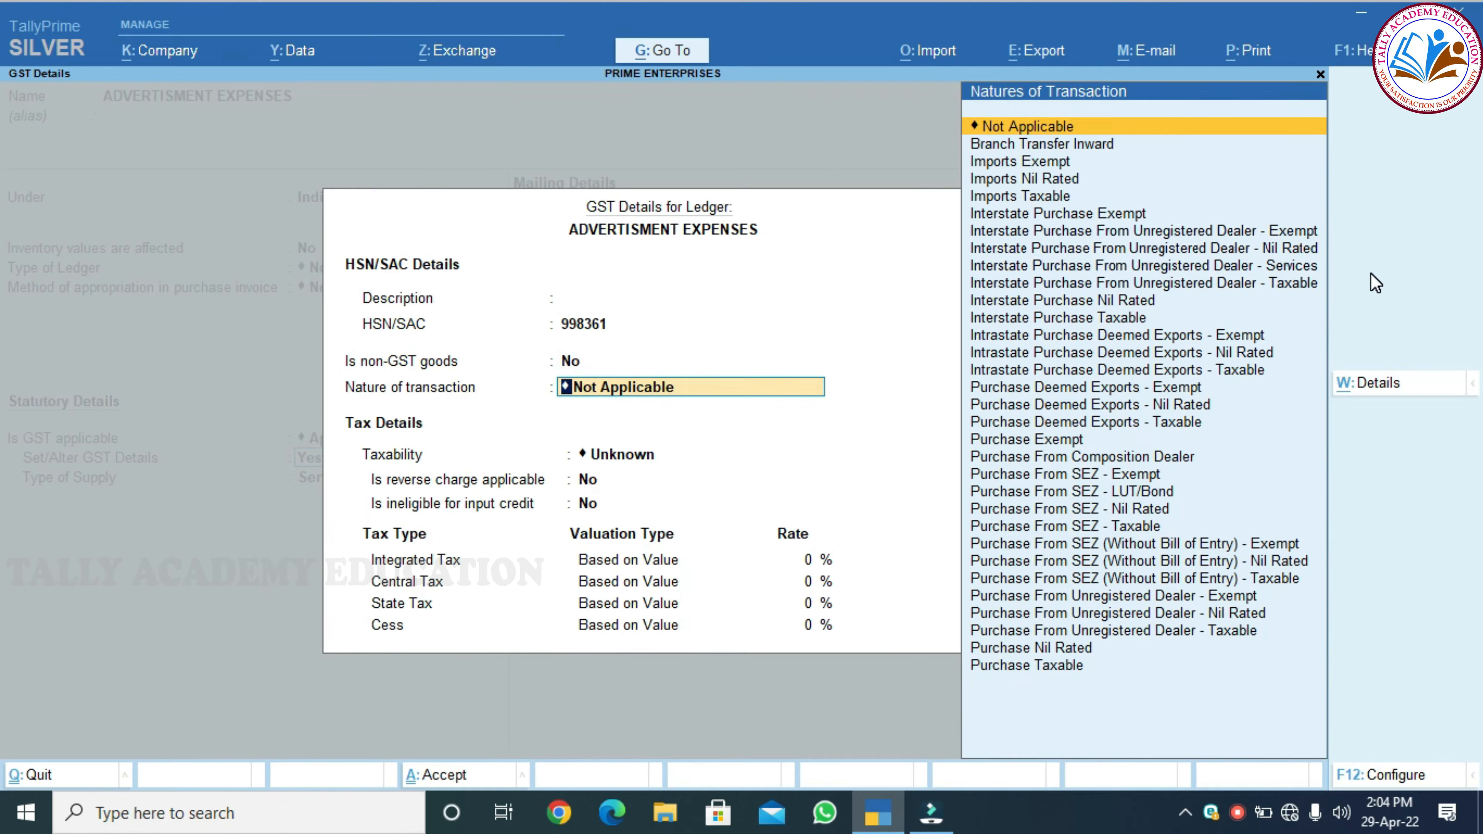
pyautogui.press('Down')
pyautogui.press('Down')
pyautogui.press('Down')
pyautogui.press('Down')
pyautogui.press('Down')
pyautogui.press('Down')
pyautogui.press('Down')
pyautogui.press('Down')
pyautogui.press('Down')
pyautogui.press('Down')
pyautogui.press('Down')
pyautogui.press('Down')
pyautogui.press('Down')
pyautogui.press('Down')
pyautogui.press('Down')
pyautogui.press('Down')
pyautogui.press('Down')
pyautogui.press('Down')
pyautogui.press('Down')
pyautogui.press('Down')
pyautogui.press('Down')
pyautogui.press('Down')
pyautogui.press('Down')
pyautogui.press('Down')
pyautogui.press('Down')
pyautogui.press('Down')
pyautogui.press('Down')
pyautogui.press('Down')
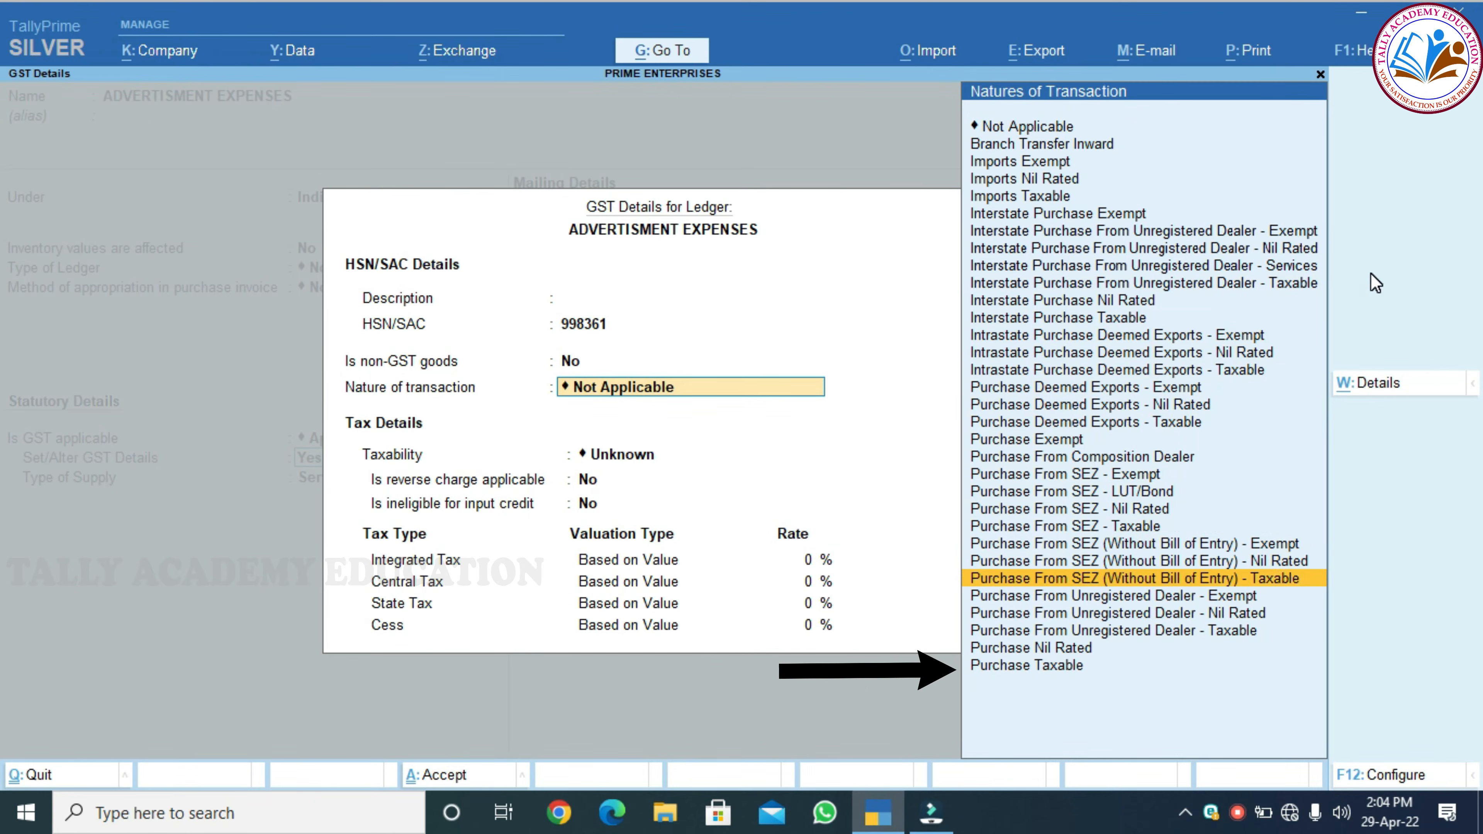
pyautogui.press('Return')
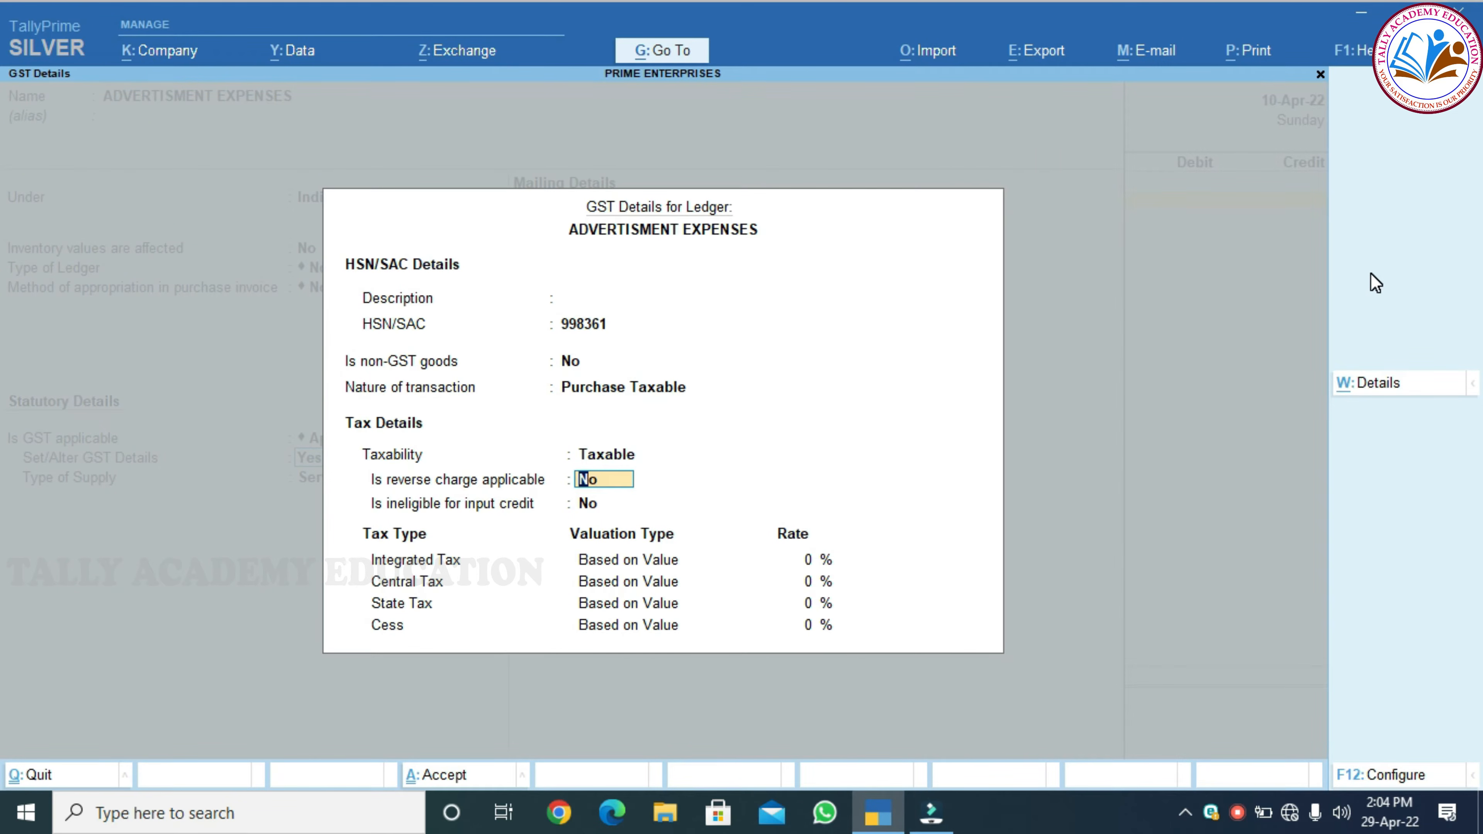
pyautogui.press('Return')
pyautogui.press('Return')
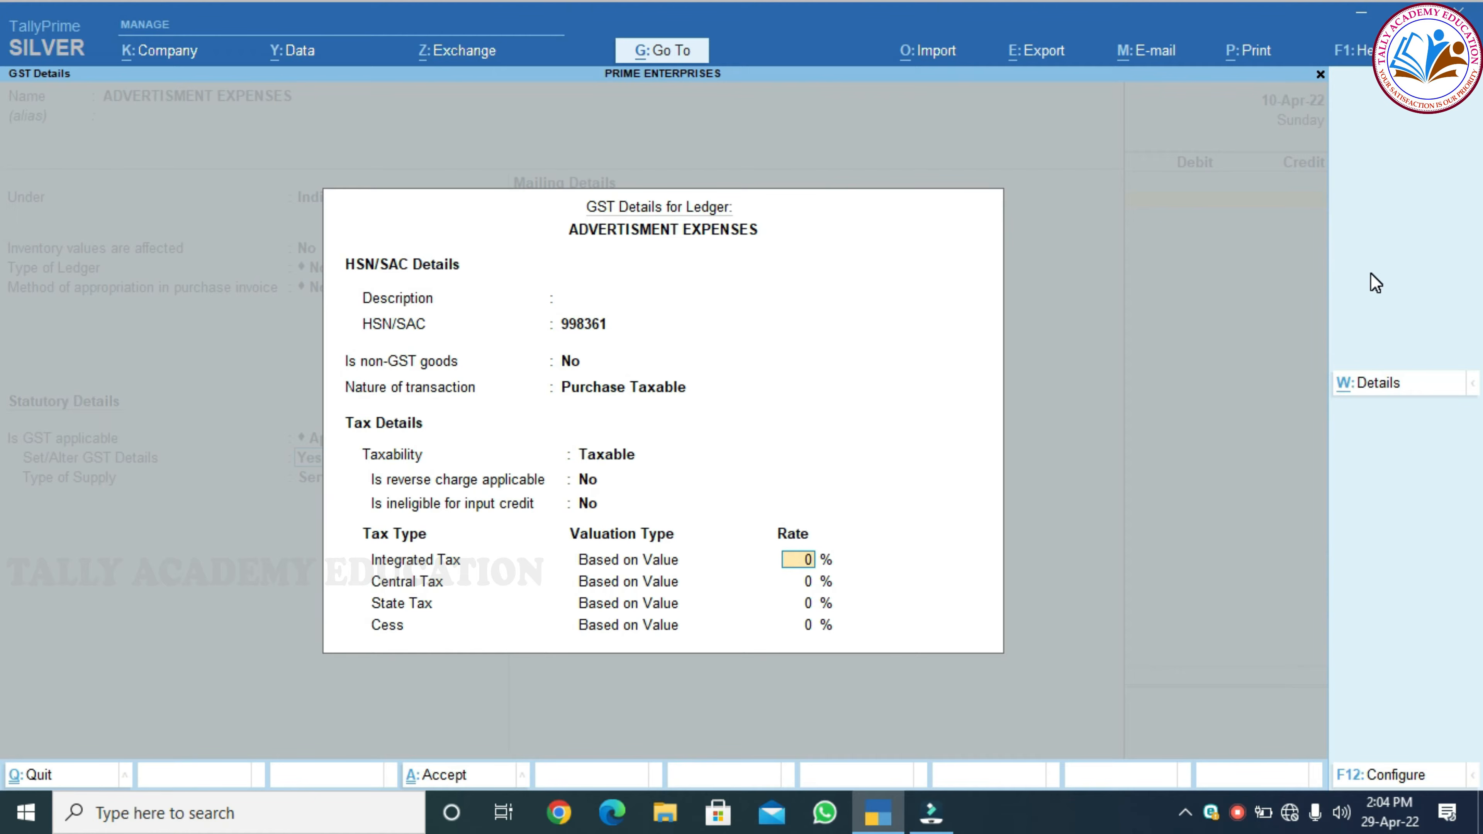
pyautogui.write('12')
pyautogui.press('Return')
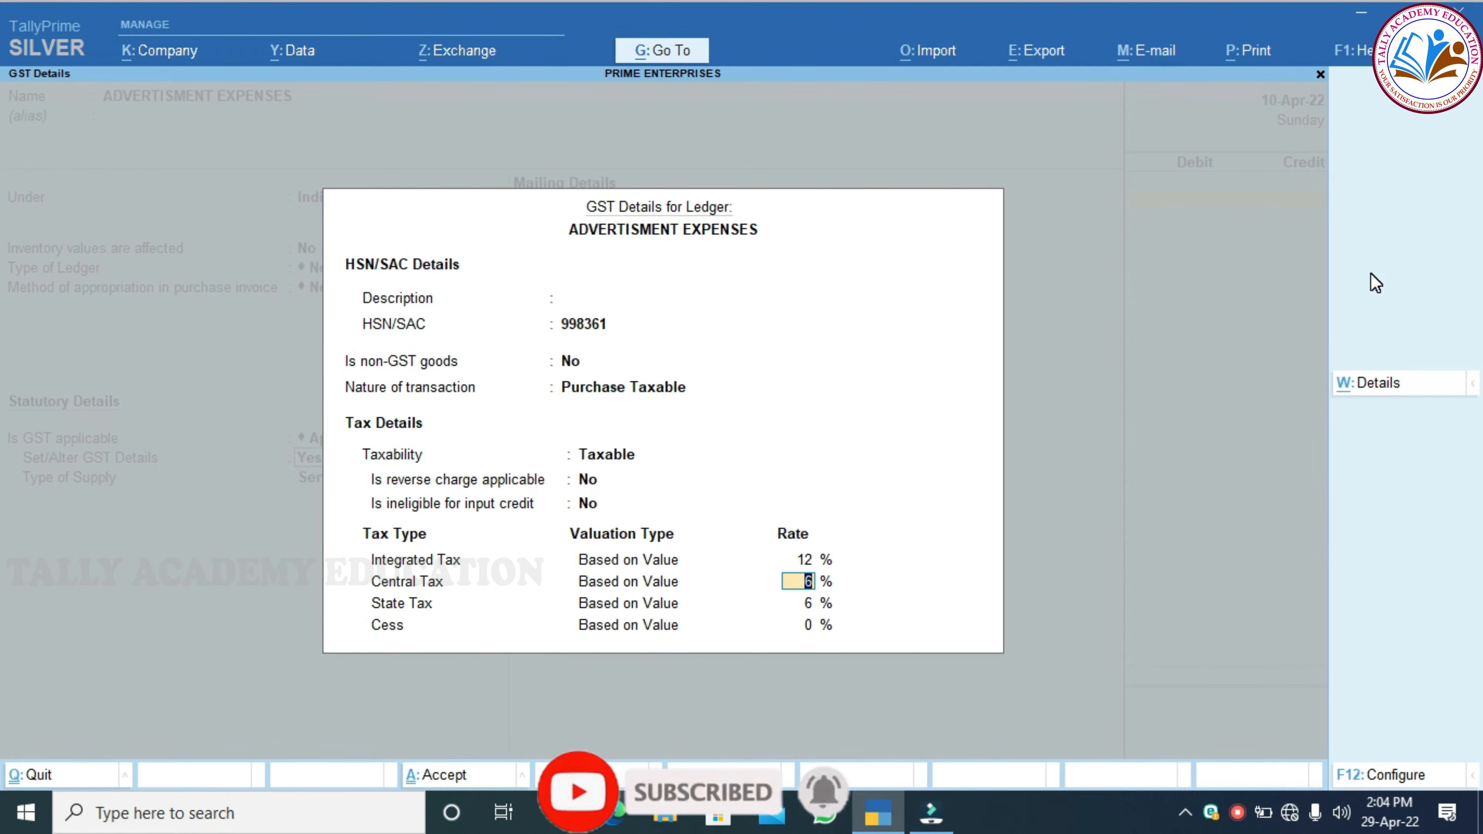
pyautogui.press('Return')
pyautogui.press('Return')
pyautogui.press('Return')
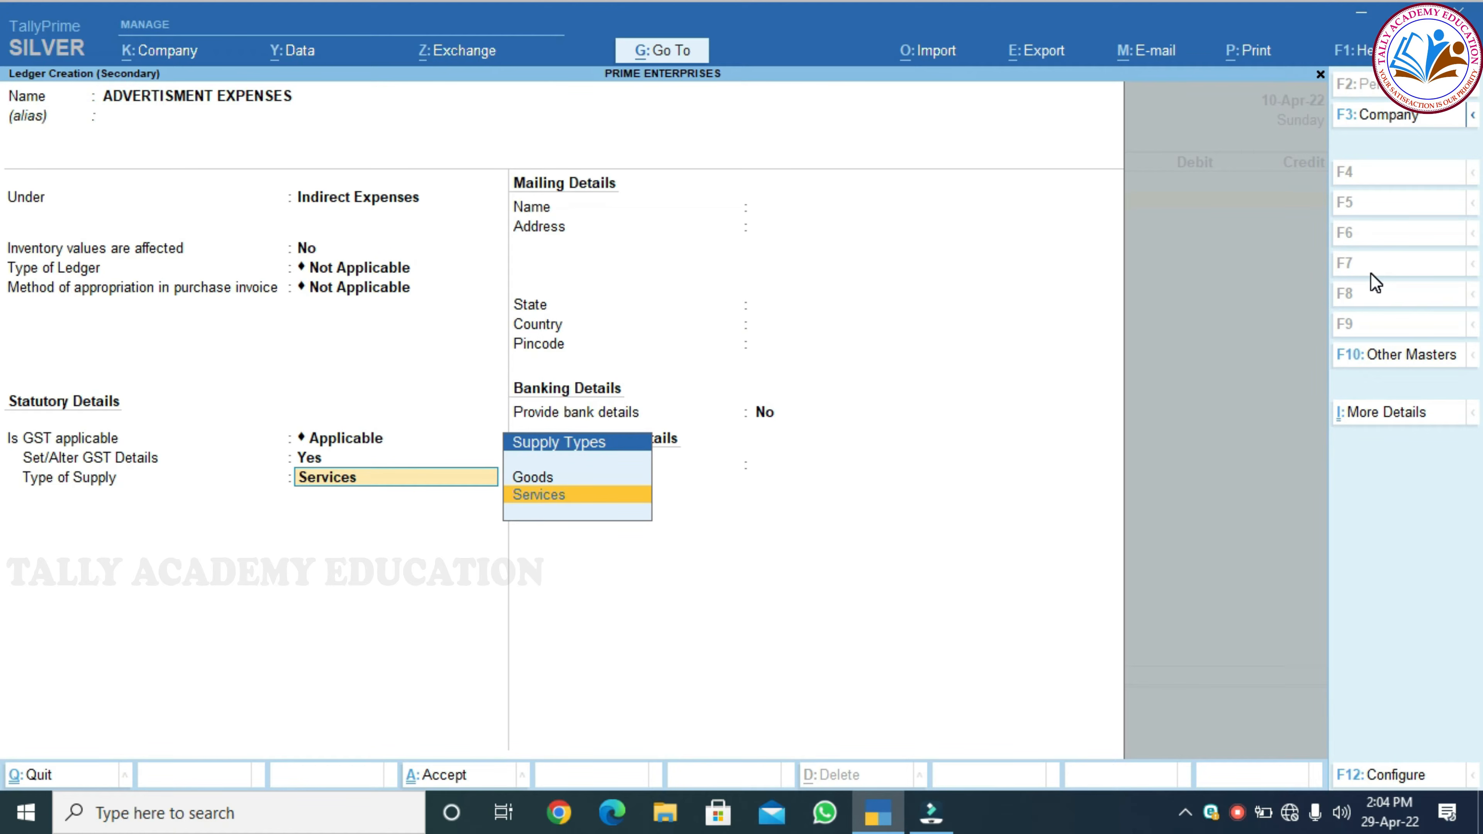
# Save ADVERTISMENT EXPENSES as Services and debit it 8,500
pyautogui.press('Return')
pyautogui.press('Return')
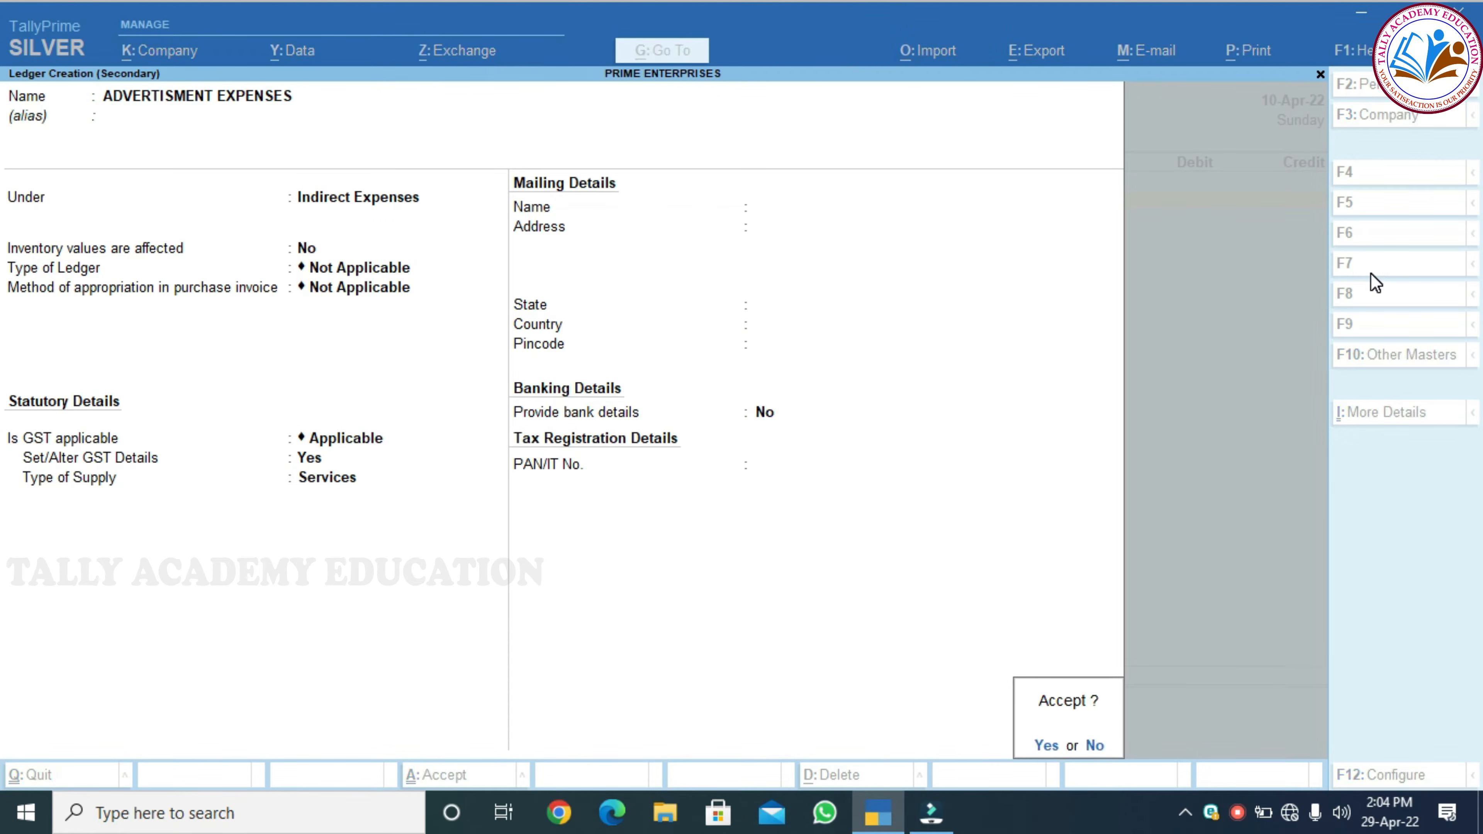
pyautogui.press('Return')
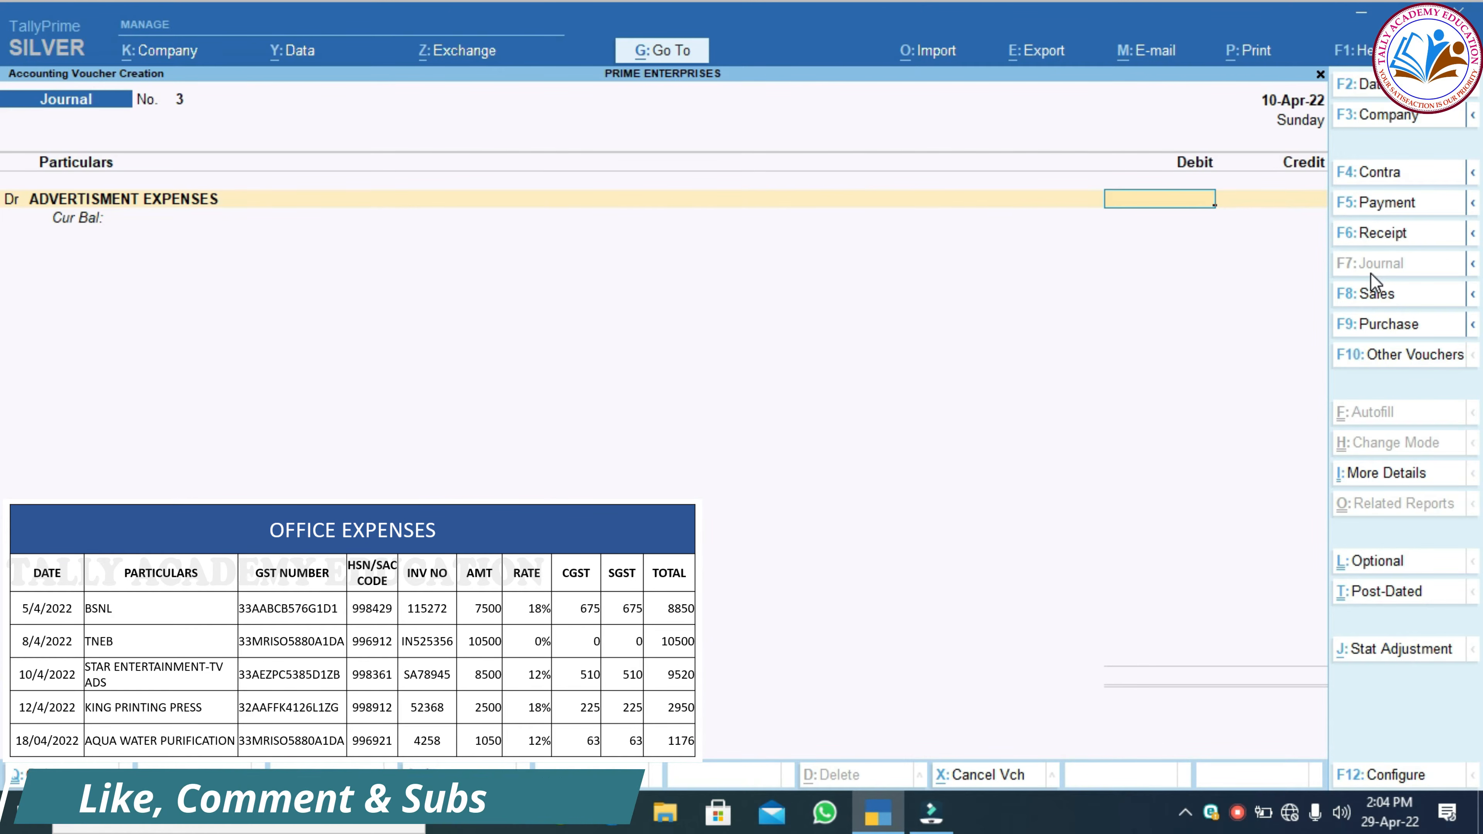
pyautogui.write('8500')
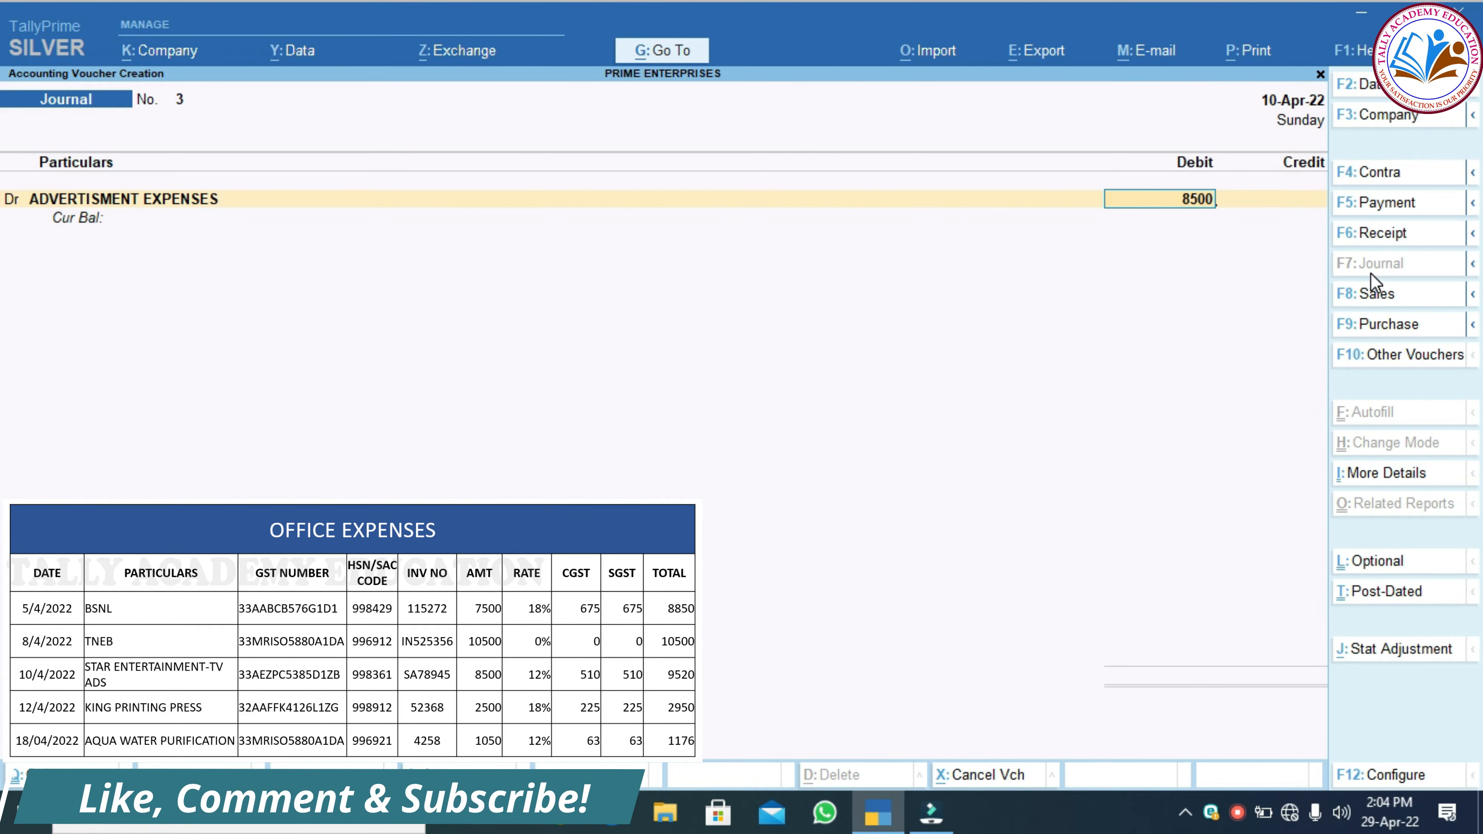
pyautogui.press('Return')
# Add debit lines of 510 to CGST and 510 to SGST
pyautogui.write('dr')
pyautogui.press('Return')
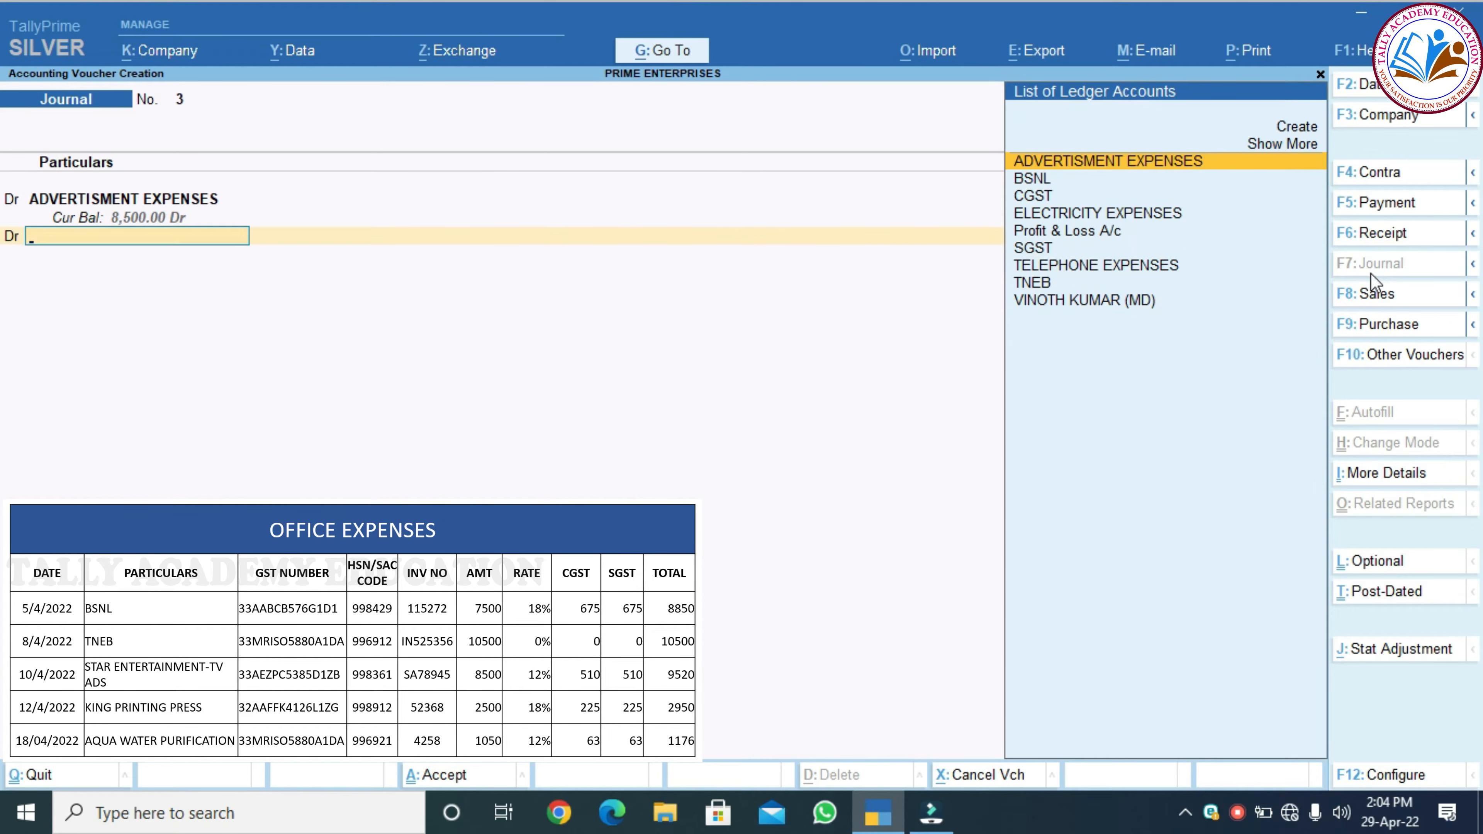
pyautogui.write('sg')
pyautogui.press('Return')
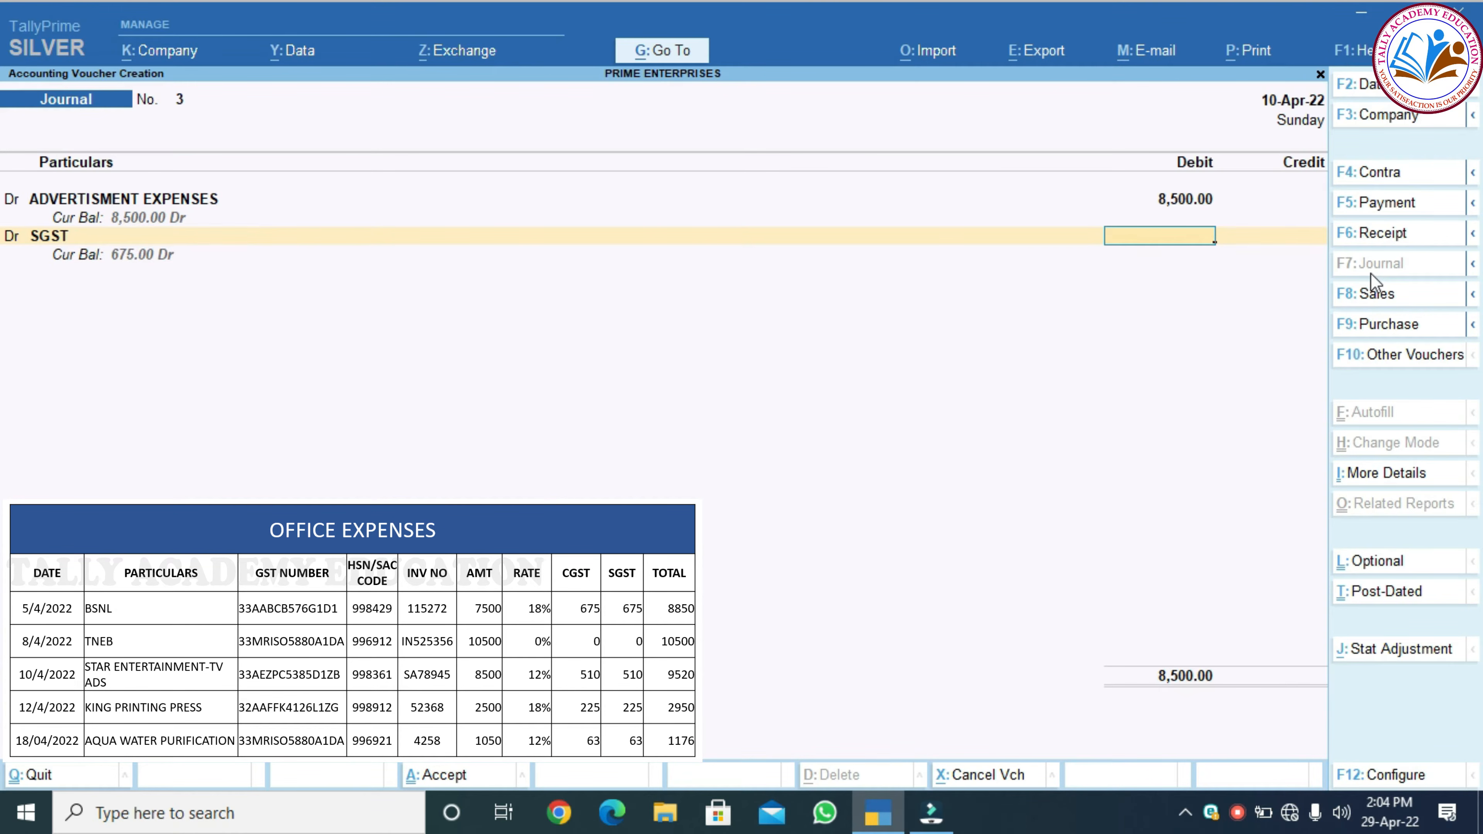
pyautogui.press('BackSpace')
pyautogui.write('c')
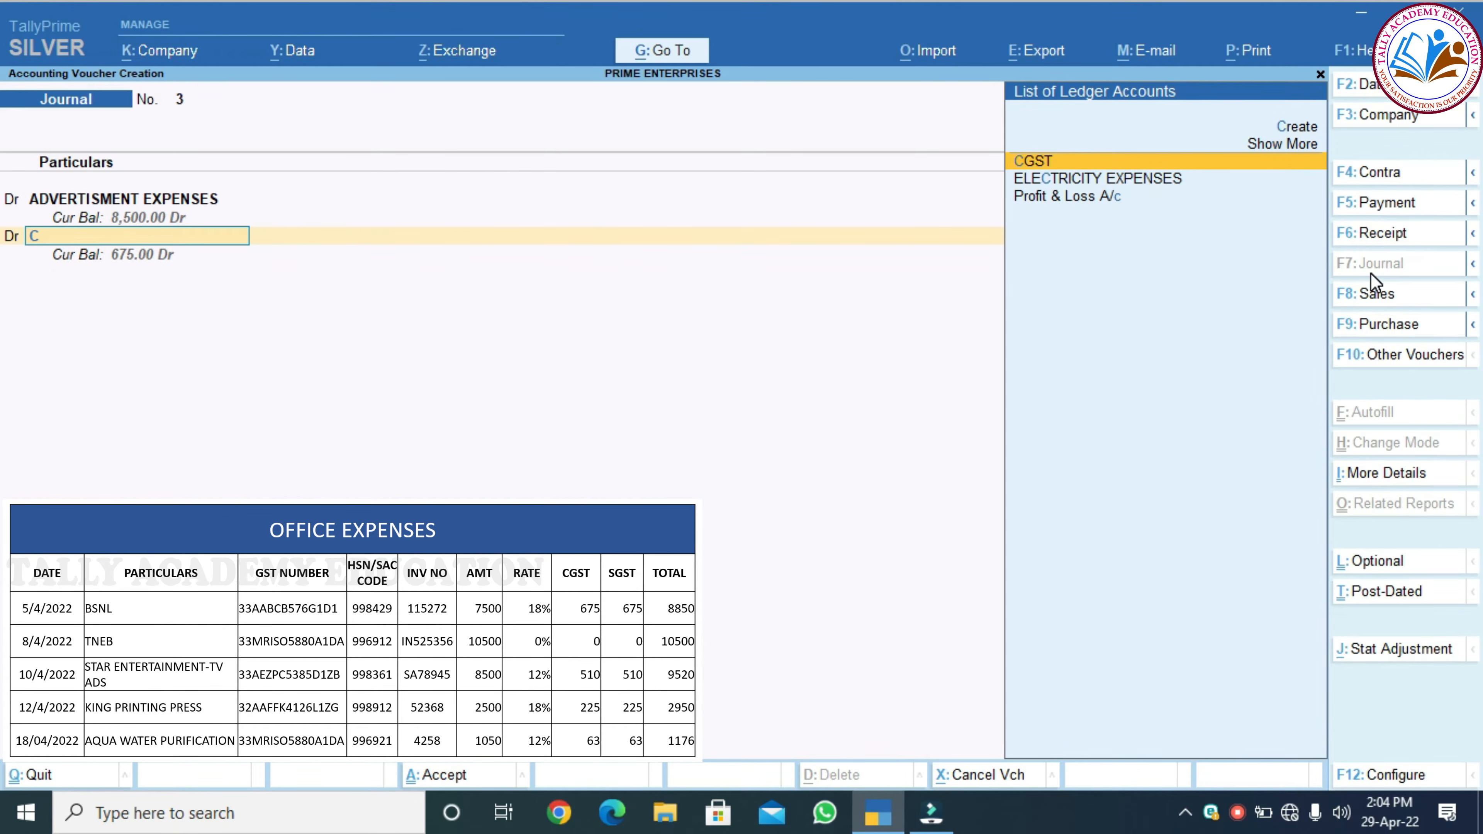
pyautogui.press('Return')
pyautogui.write('510')
pyautogui.press('Return')
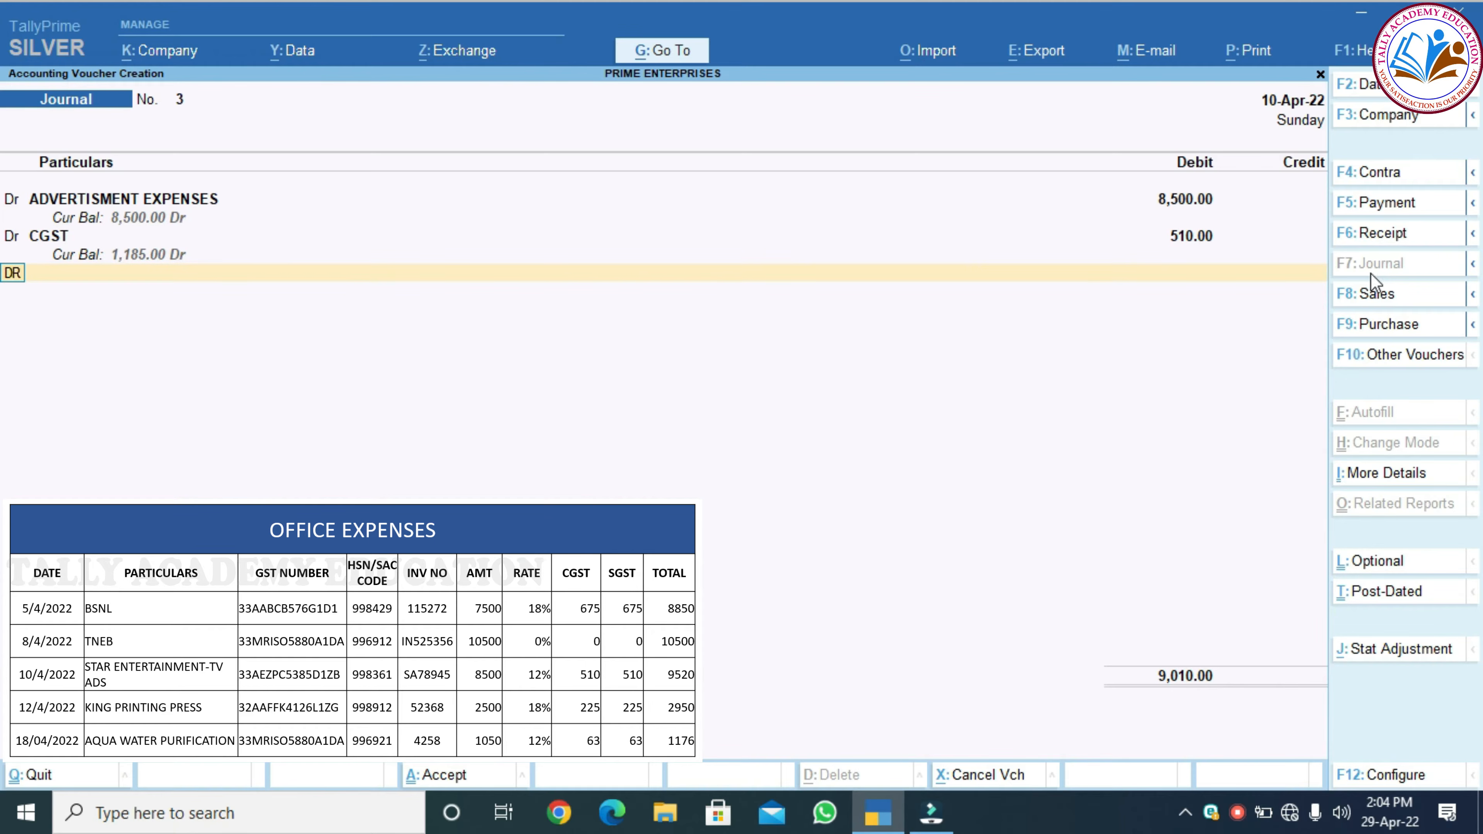
pyautogui.press('Return')
pyautogui.write('sg')
pyautogui.press('Return')
pyautogui.write('510')
pyautogui.press('Return')
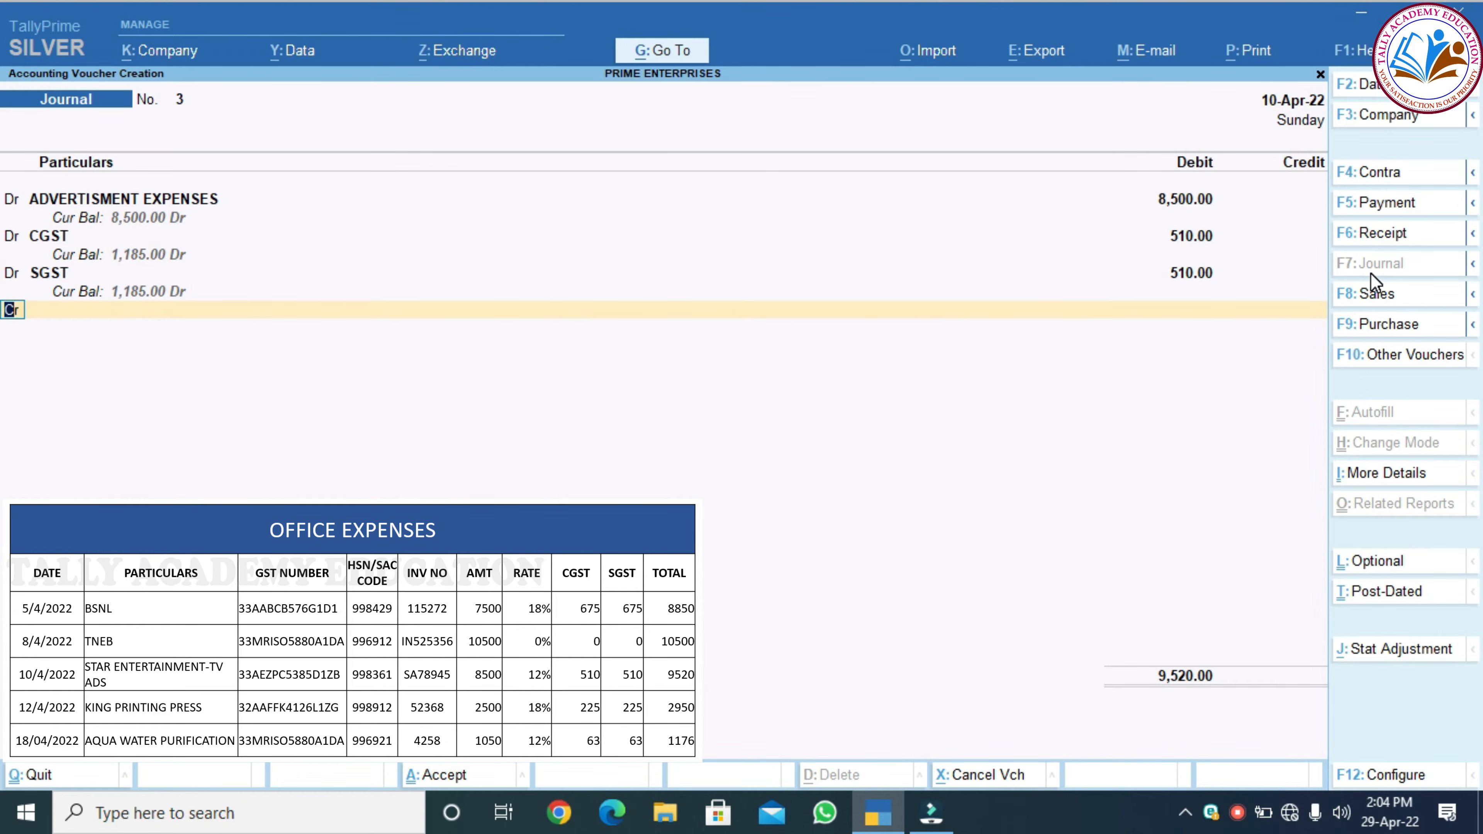
# Begin the credit line by creating a new ledger for the credit party
pyautogui.press('Return')
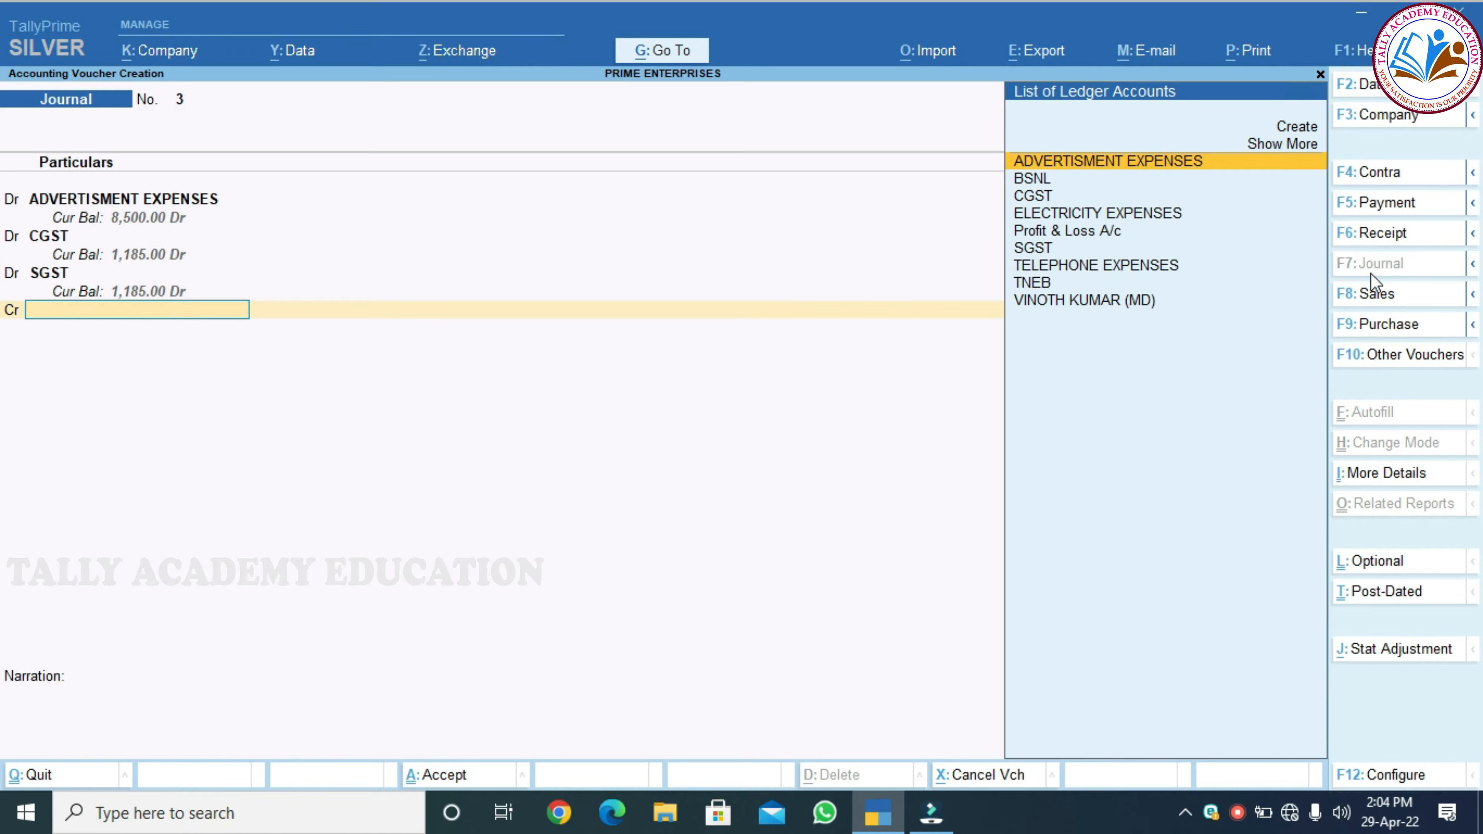
pyautogui.press('ctrl')
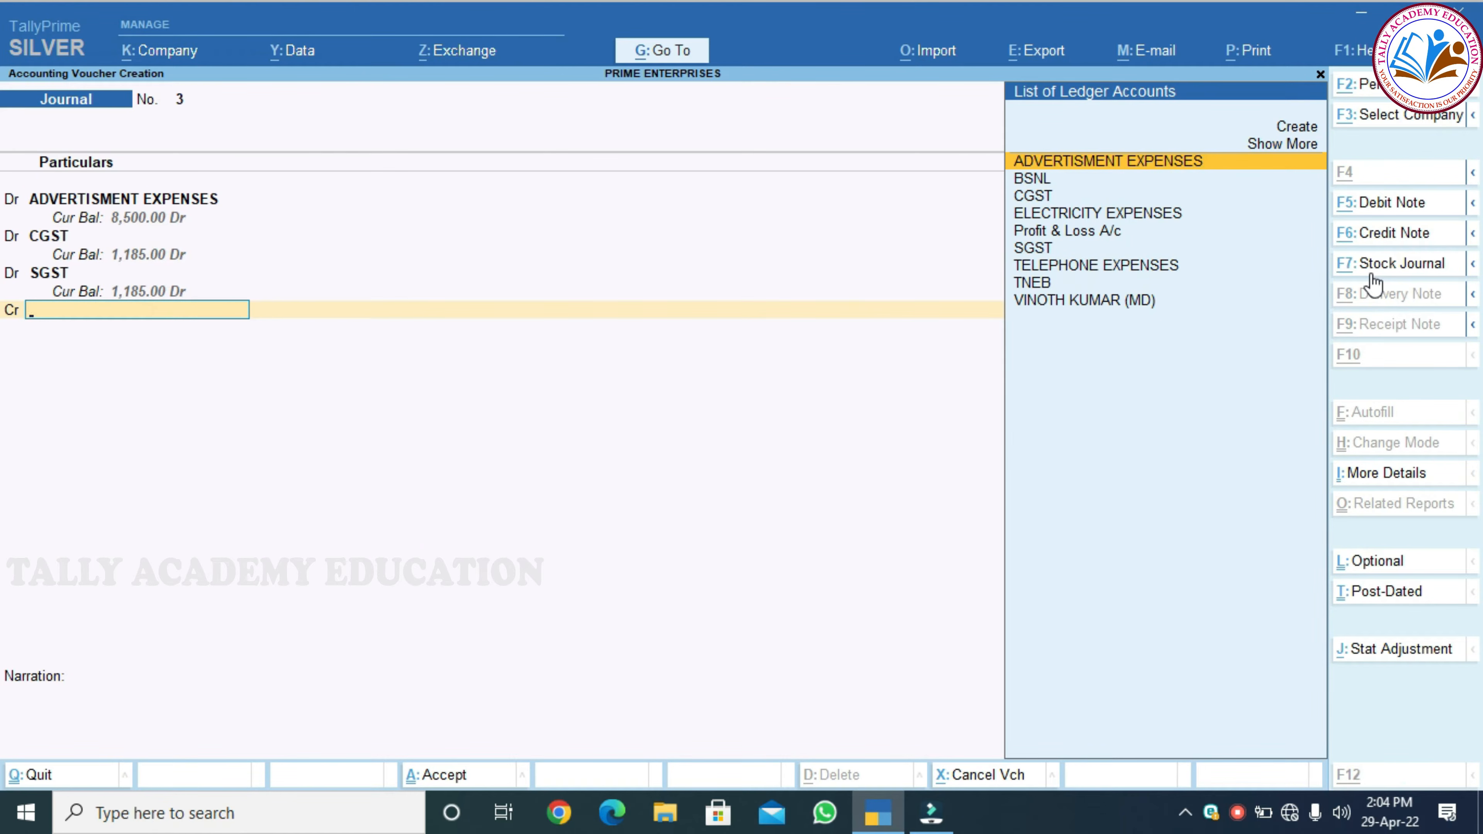
pyautogui.hotkey('alt', 'c')
# Create STAR ENTERTAIMENT under Sundry Creditors with its GSTIN, leaving GST details unset
pyautogui.write('STAR')
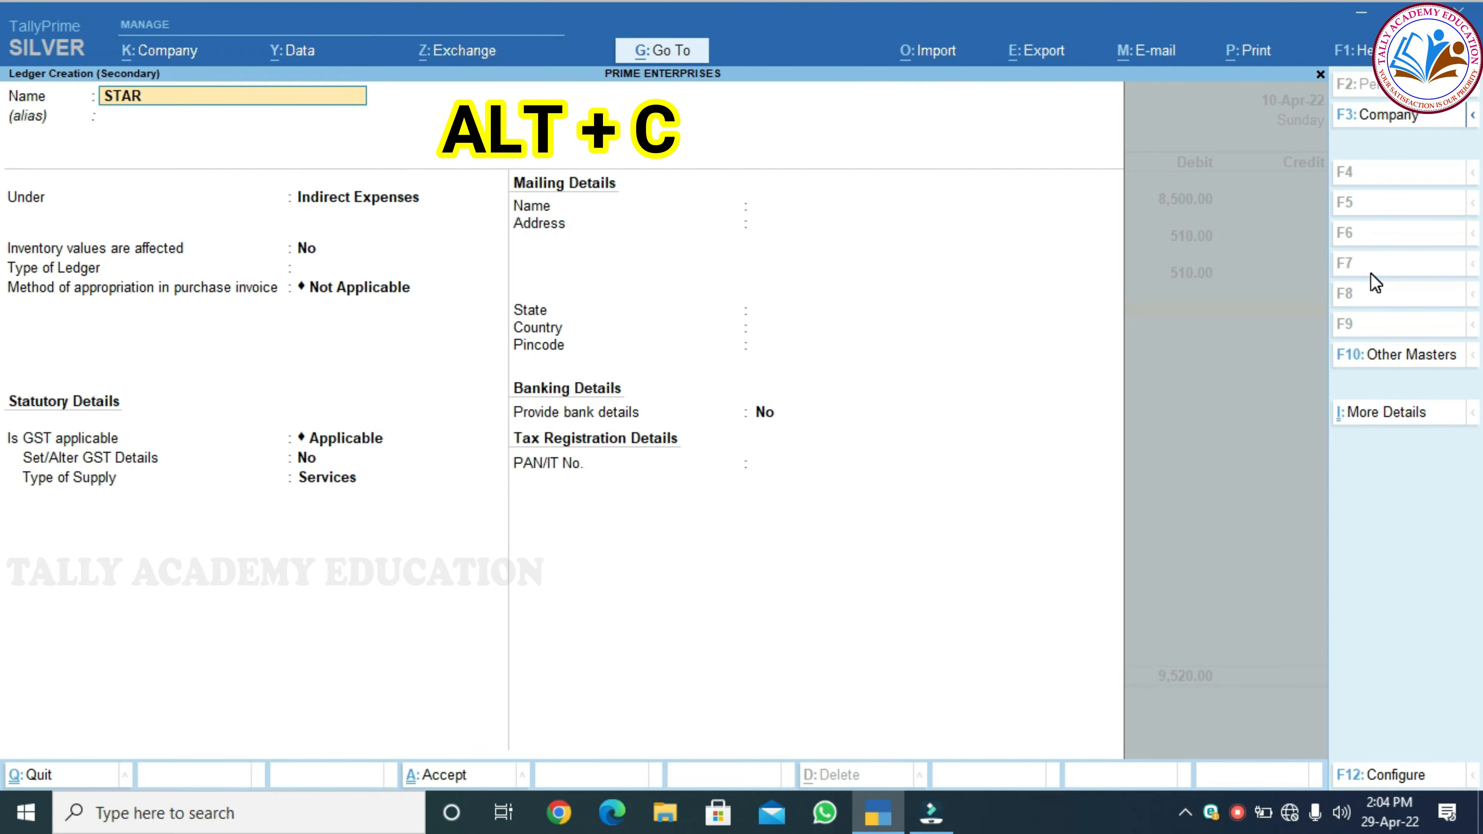
pyautogui.write(' ENTERTAIMEN')
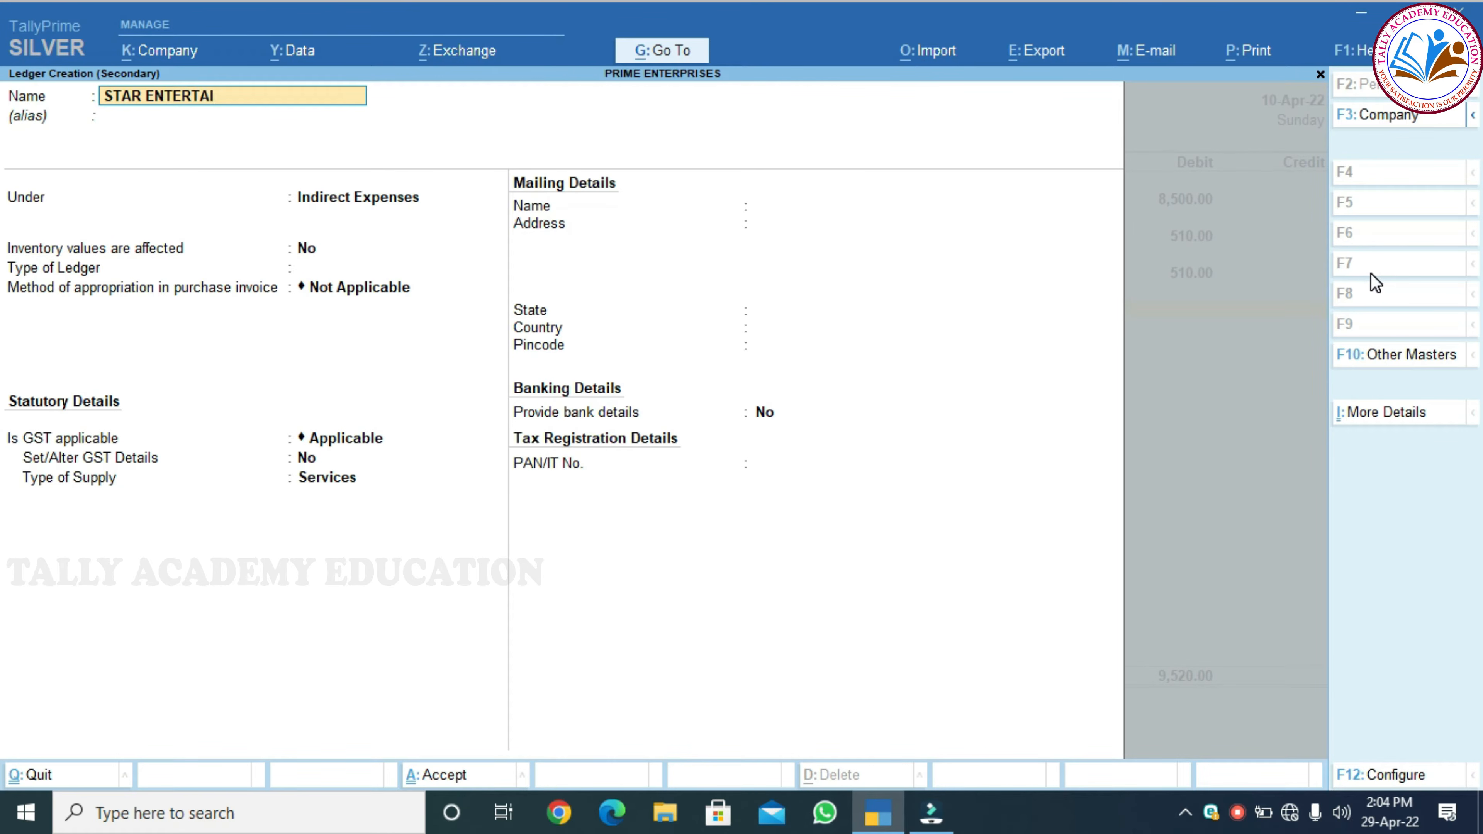
pyautogui.press('Return')
pyautogui.write('SUND')
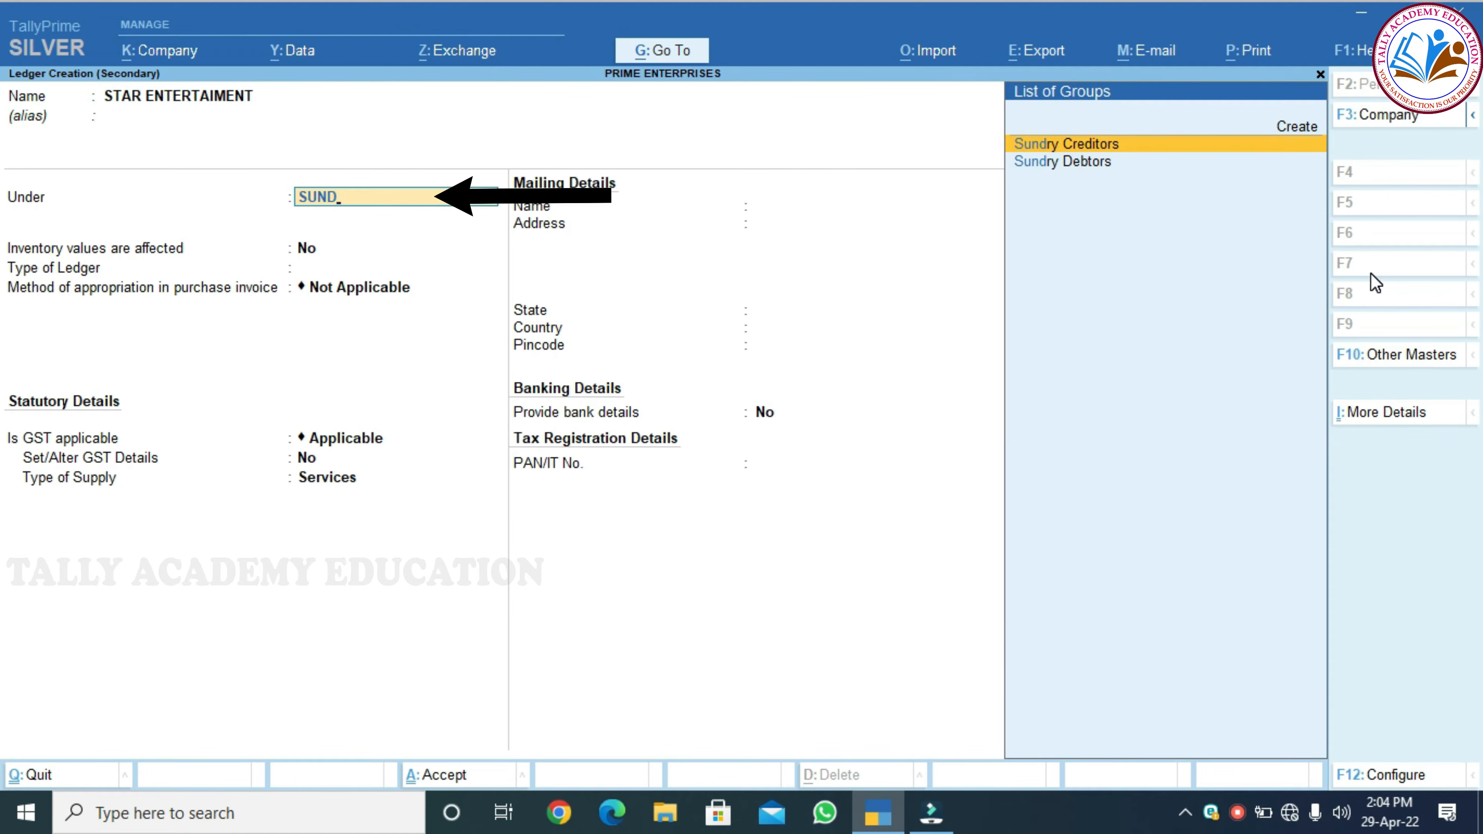
pyautogui.press('Return')
pyautogui.press('Return')
pyautogui.press('Return')
pyautogui.press('Return')
pyautogui.press('Return')
pyautogui.press('Return')
pyautogui.press('Return')
pyautogui.press('Return')
pyautogui.press('Return')
pyautogui.press('Return')
pyautogui.press('Return')
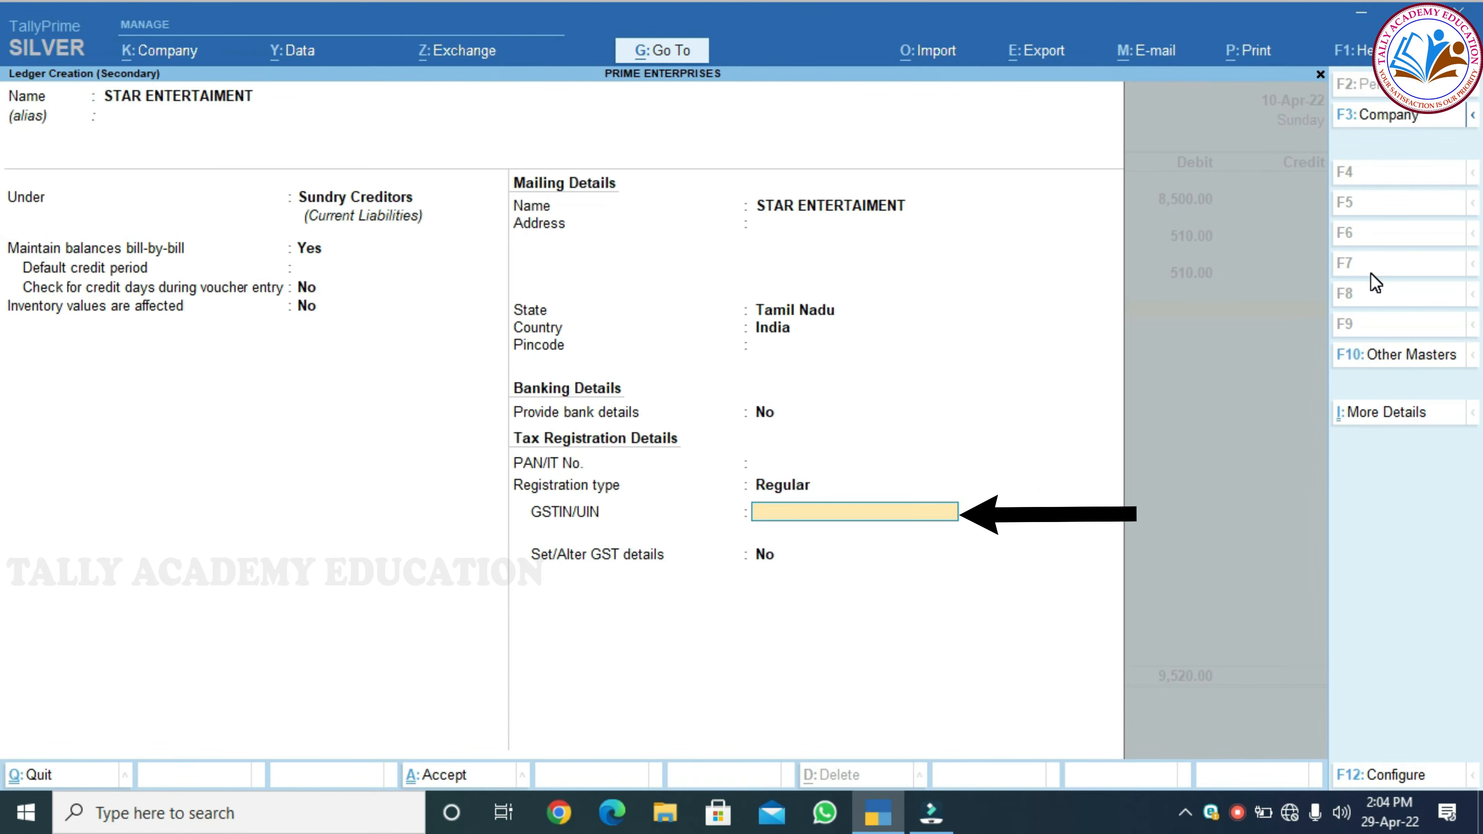
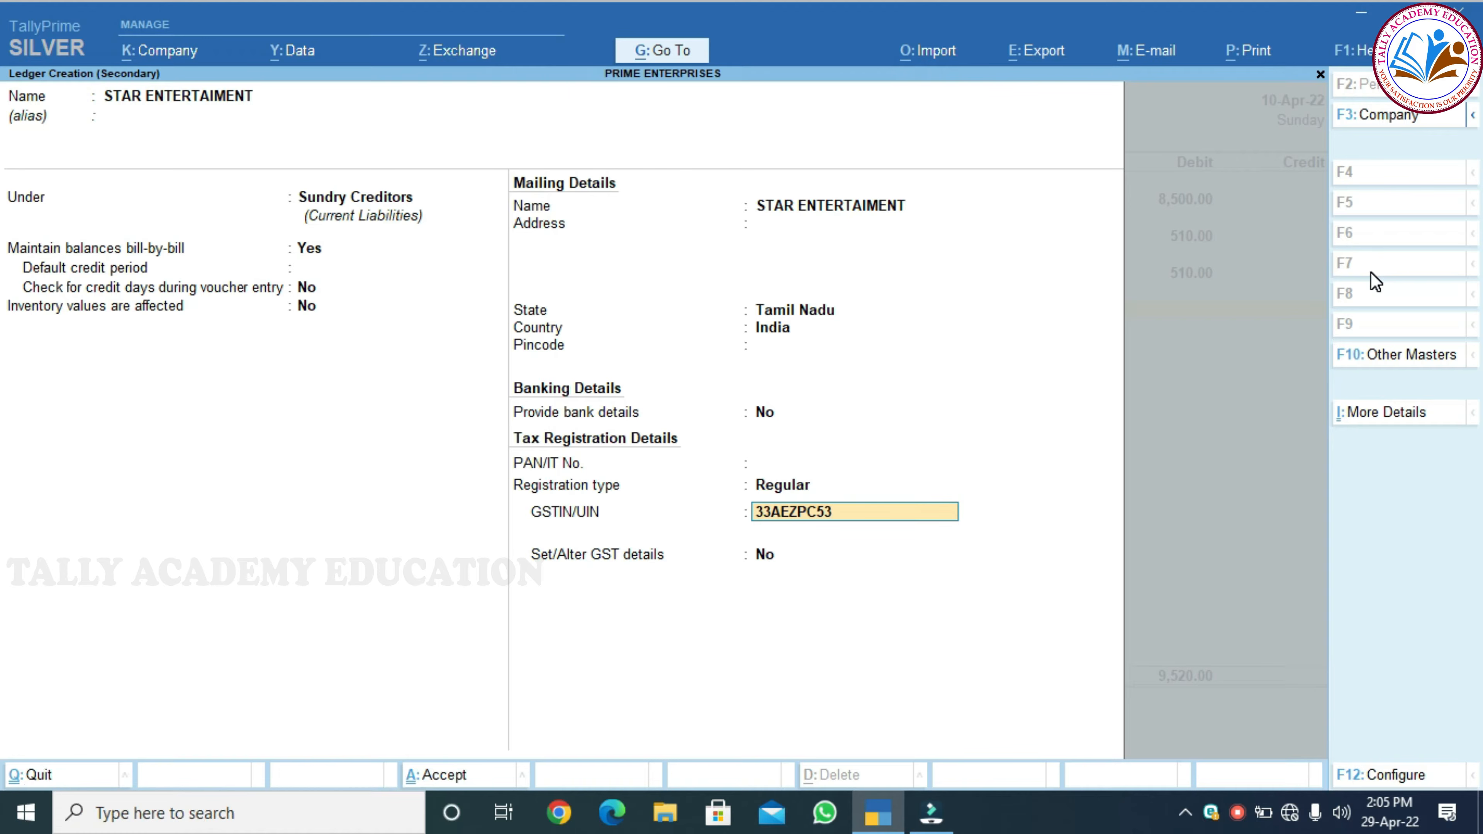
pyautogui.press('Return')
pyautogui.press('Return')
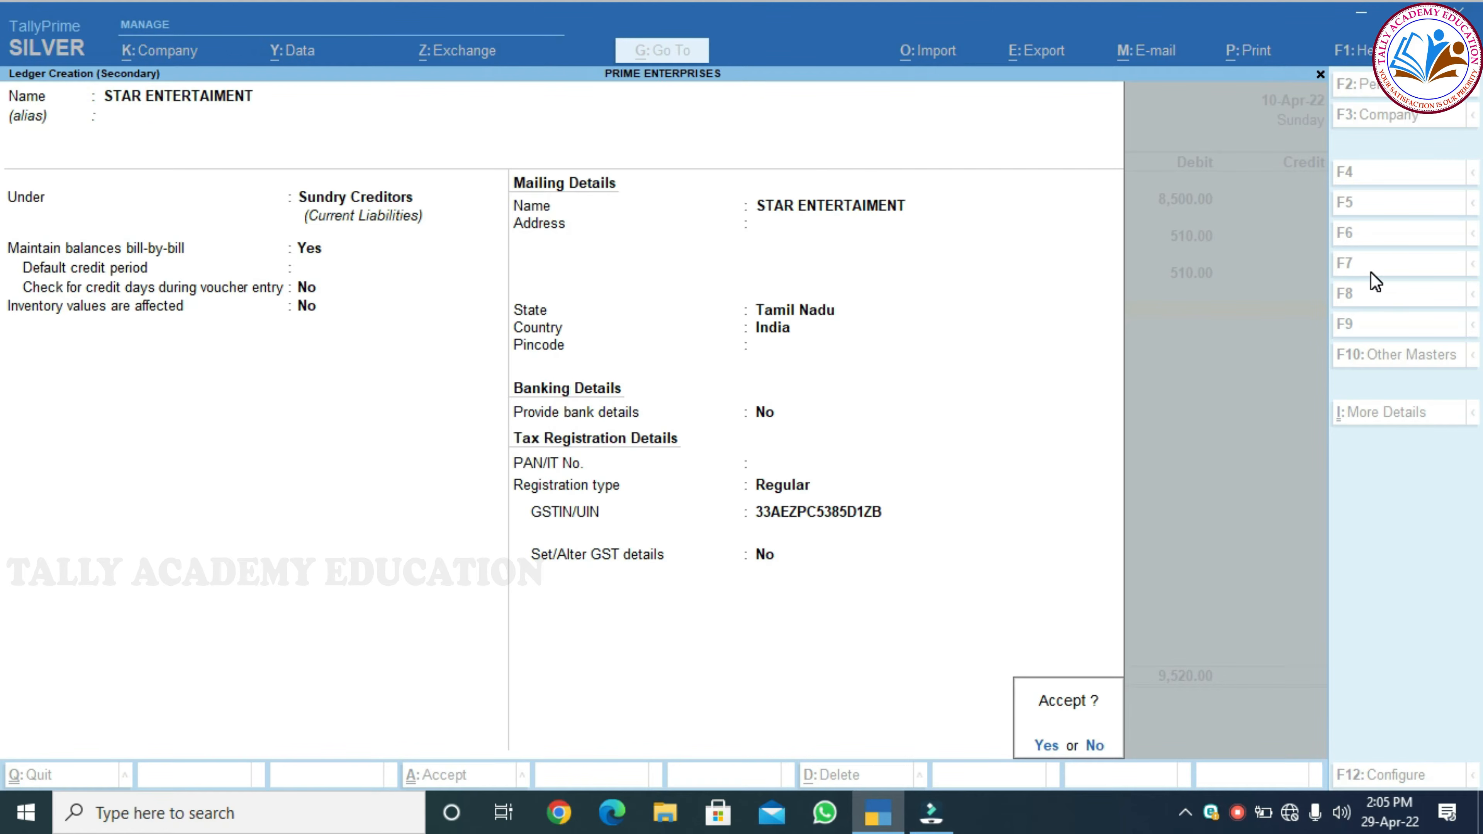
pyautogui.press('Return')
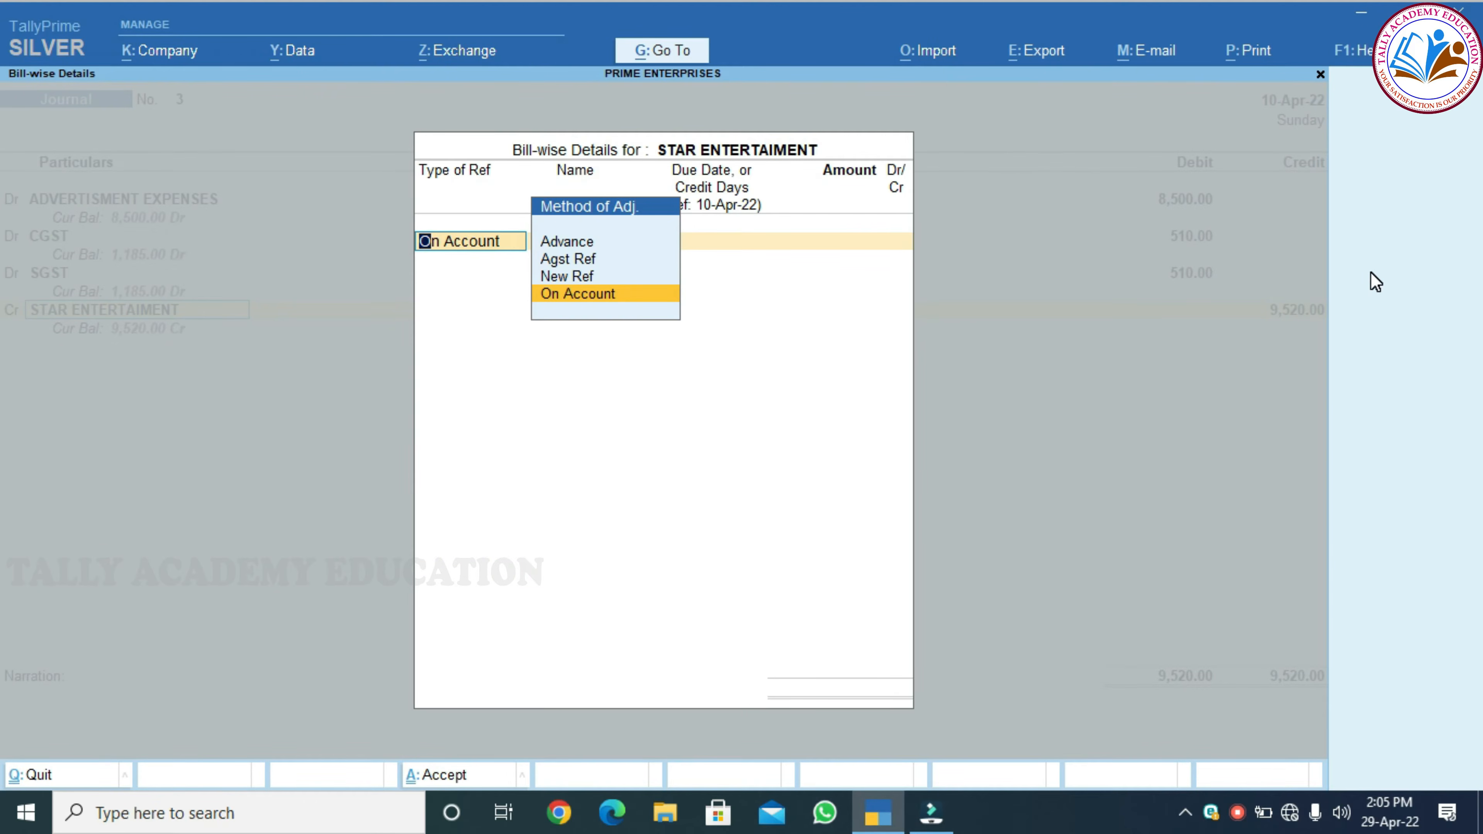
# Allocate STAR ENTERTAIMENT's 9,520 Cr to New Ref bill SA78945
pyautogui.press('Up')
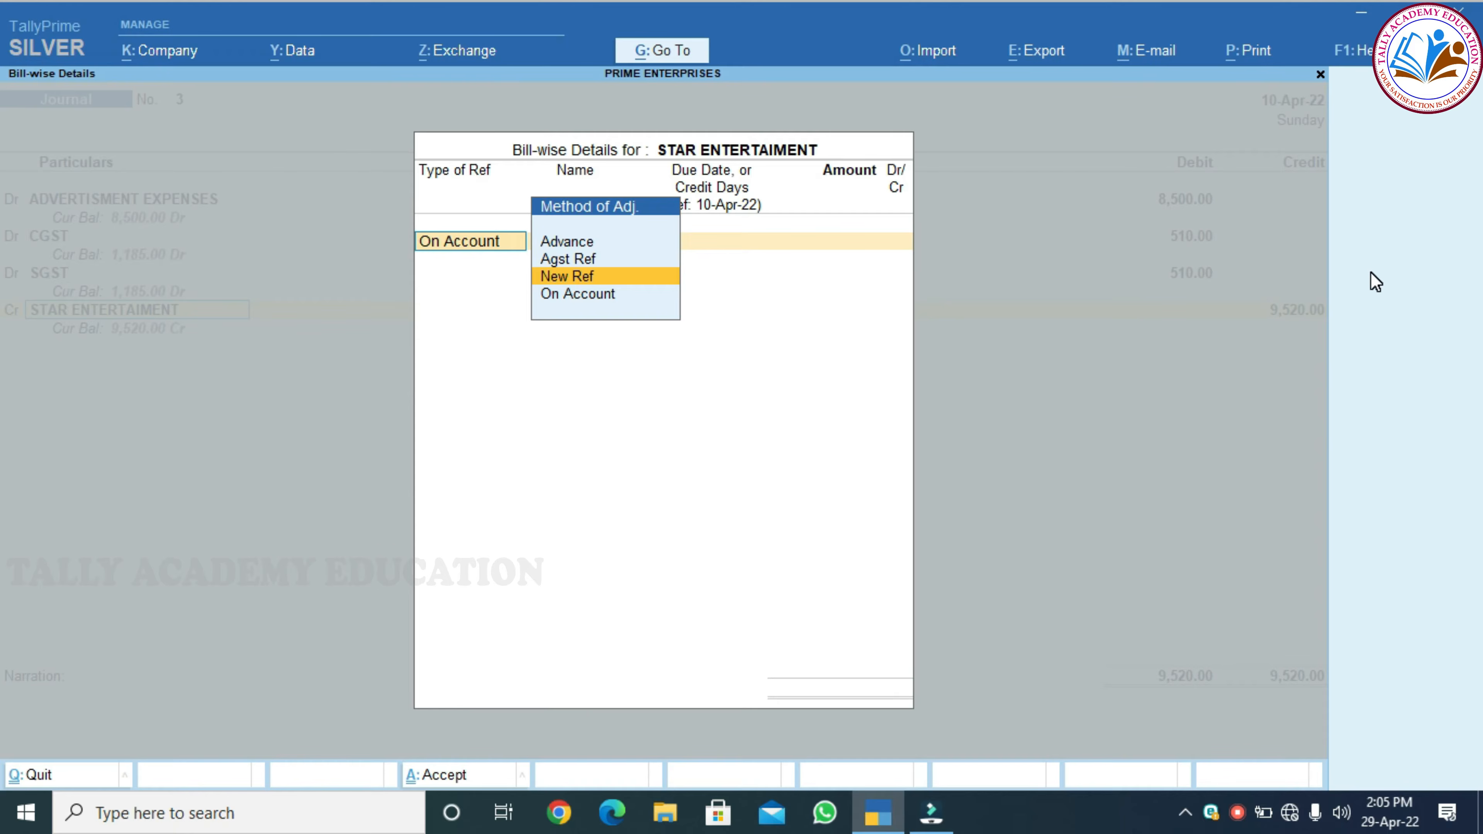
pyautogui.press('Return')
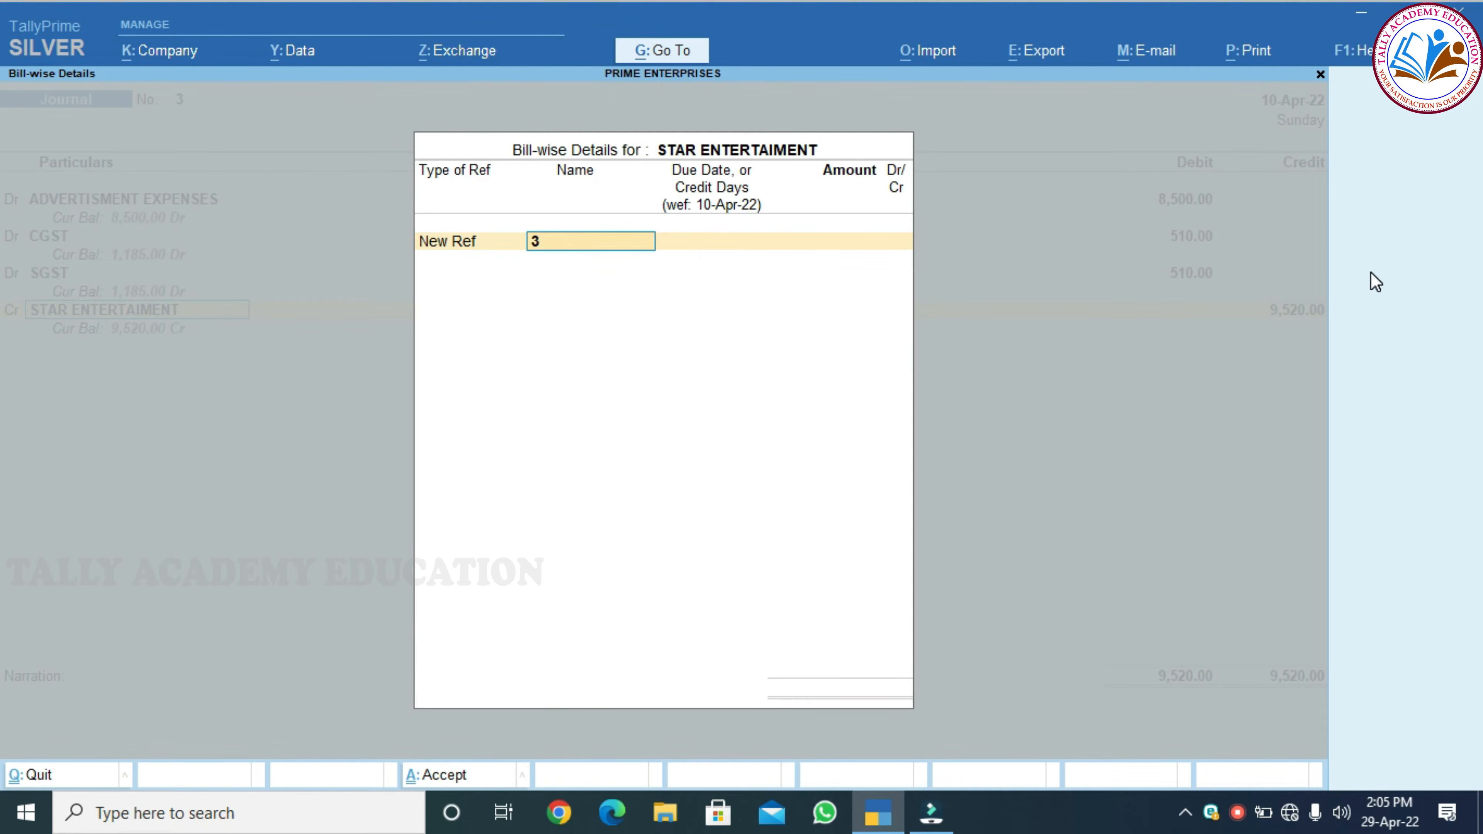
pyautogui.write('SA78945')
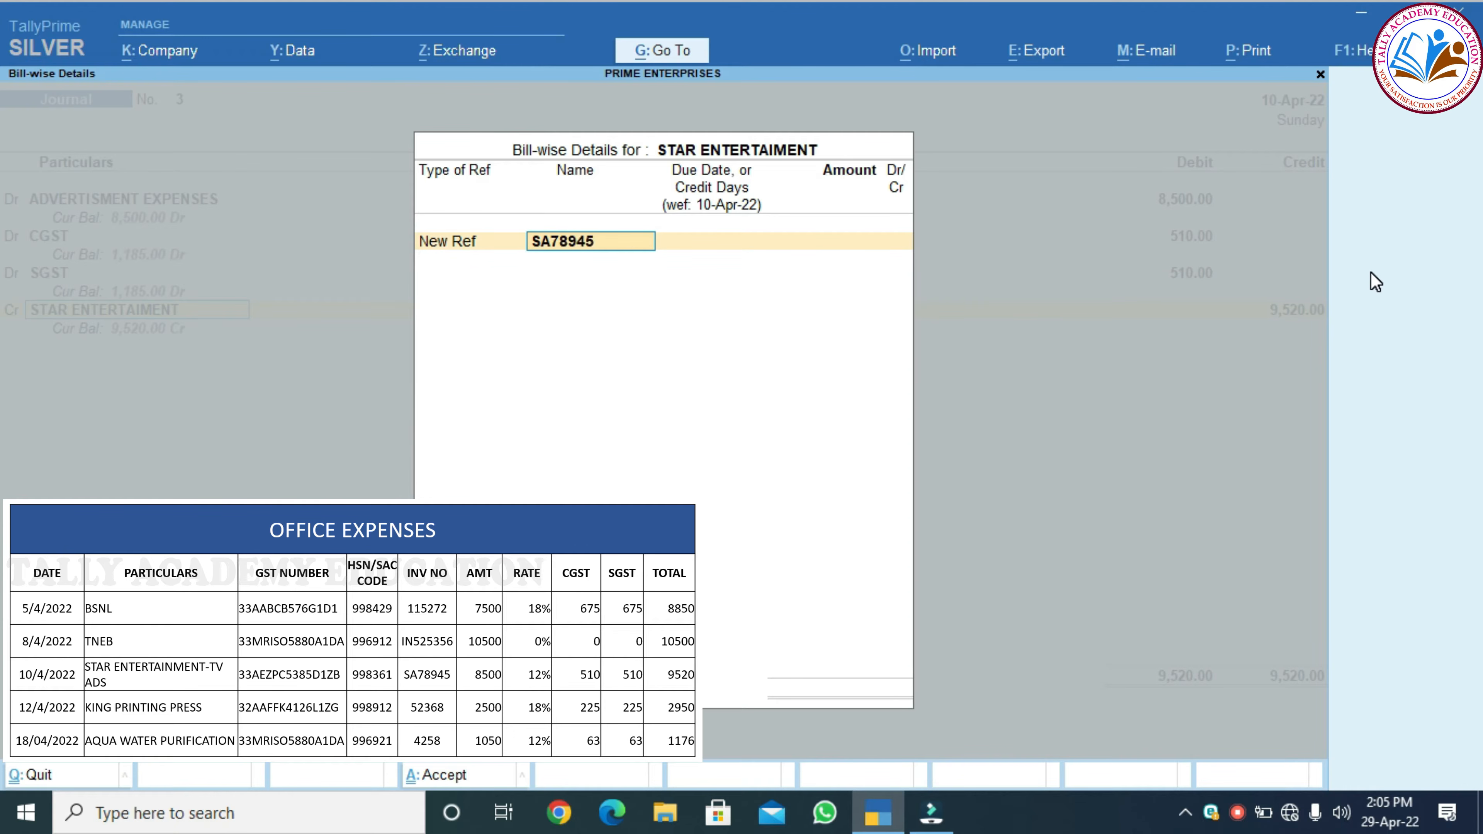
pyautogui.press('Return')
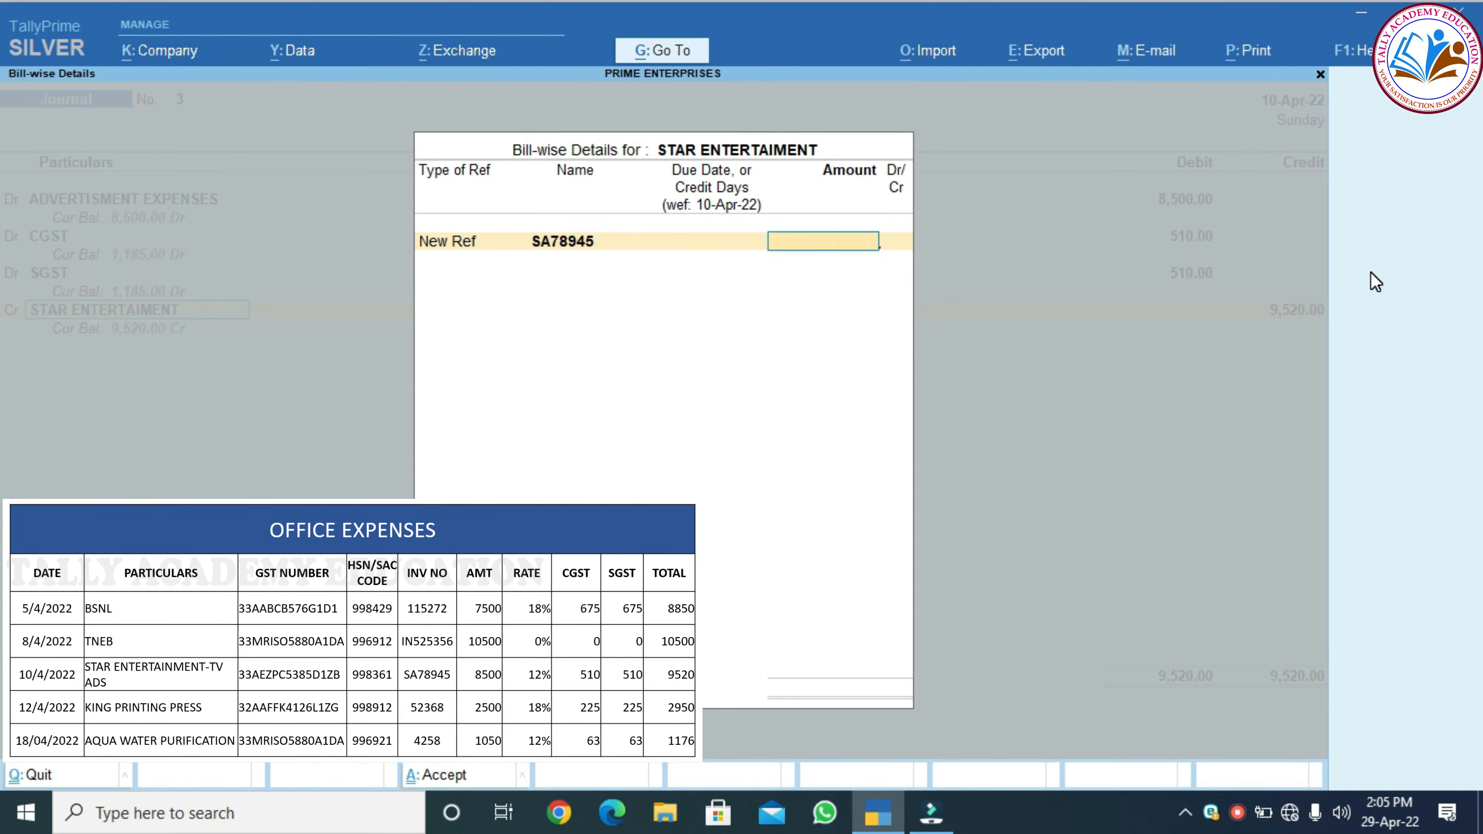
pyautogui.write('9520')
pyautogui.press('Return')
pyautogui.press('Return')
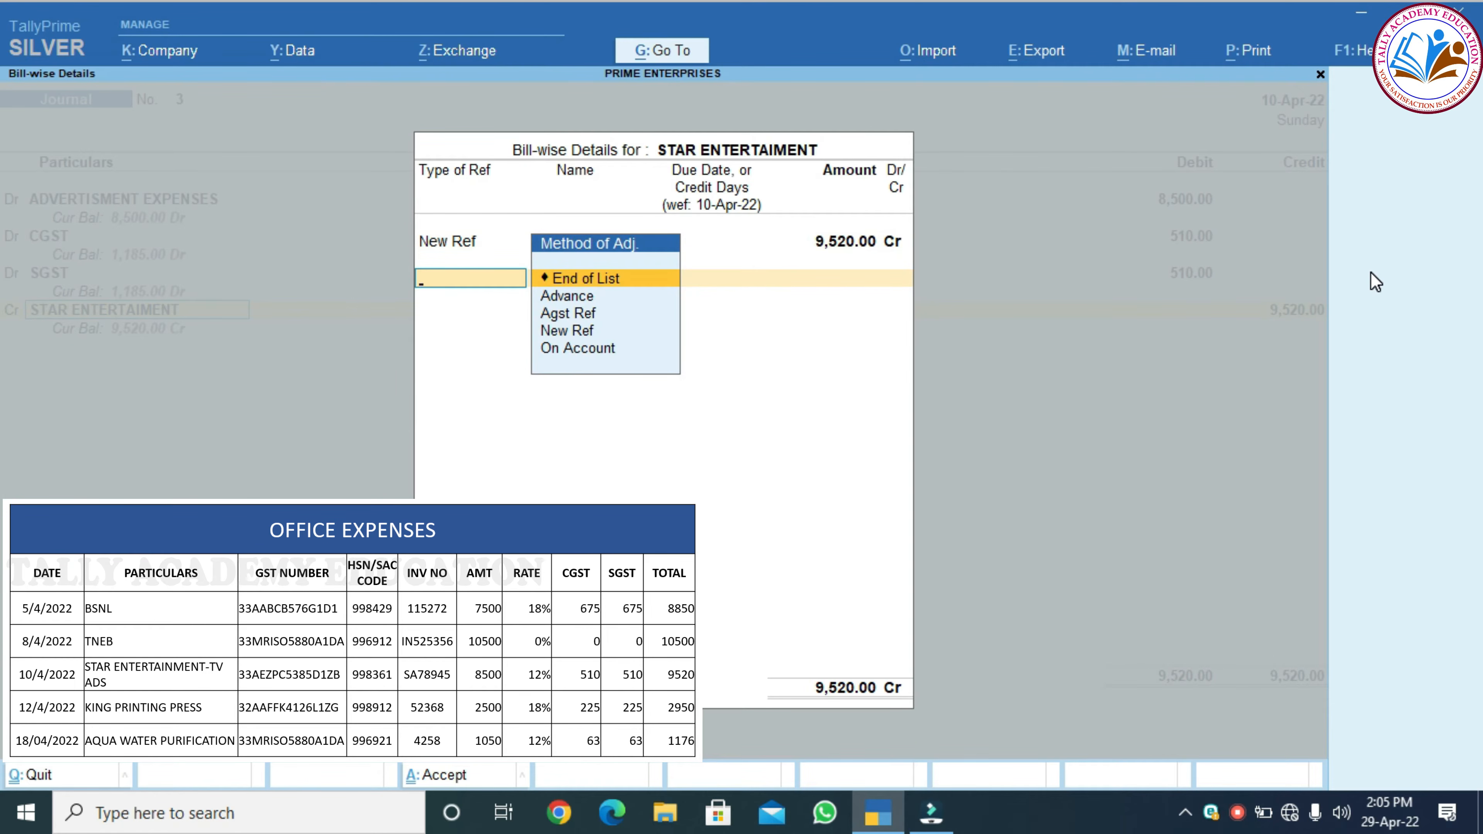
pyautogui.press('Return')
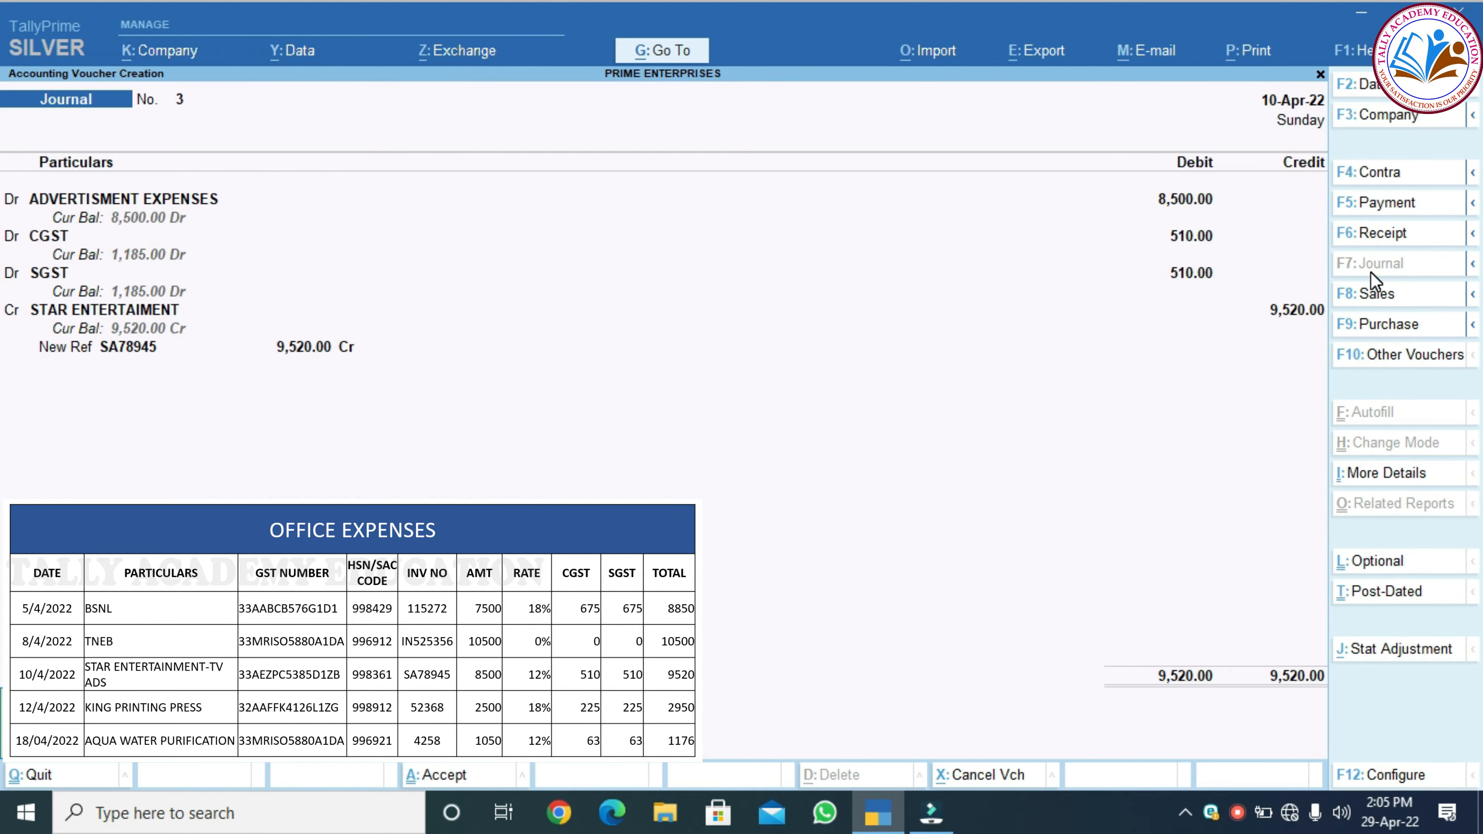
pyautogui.press('Return')
pyautogui.press('Return')
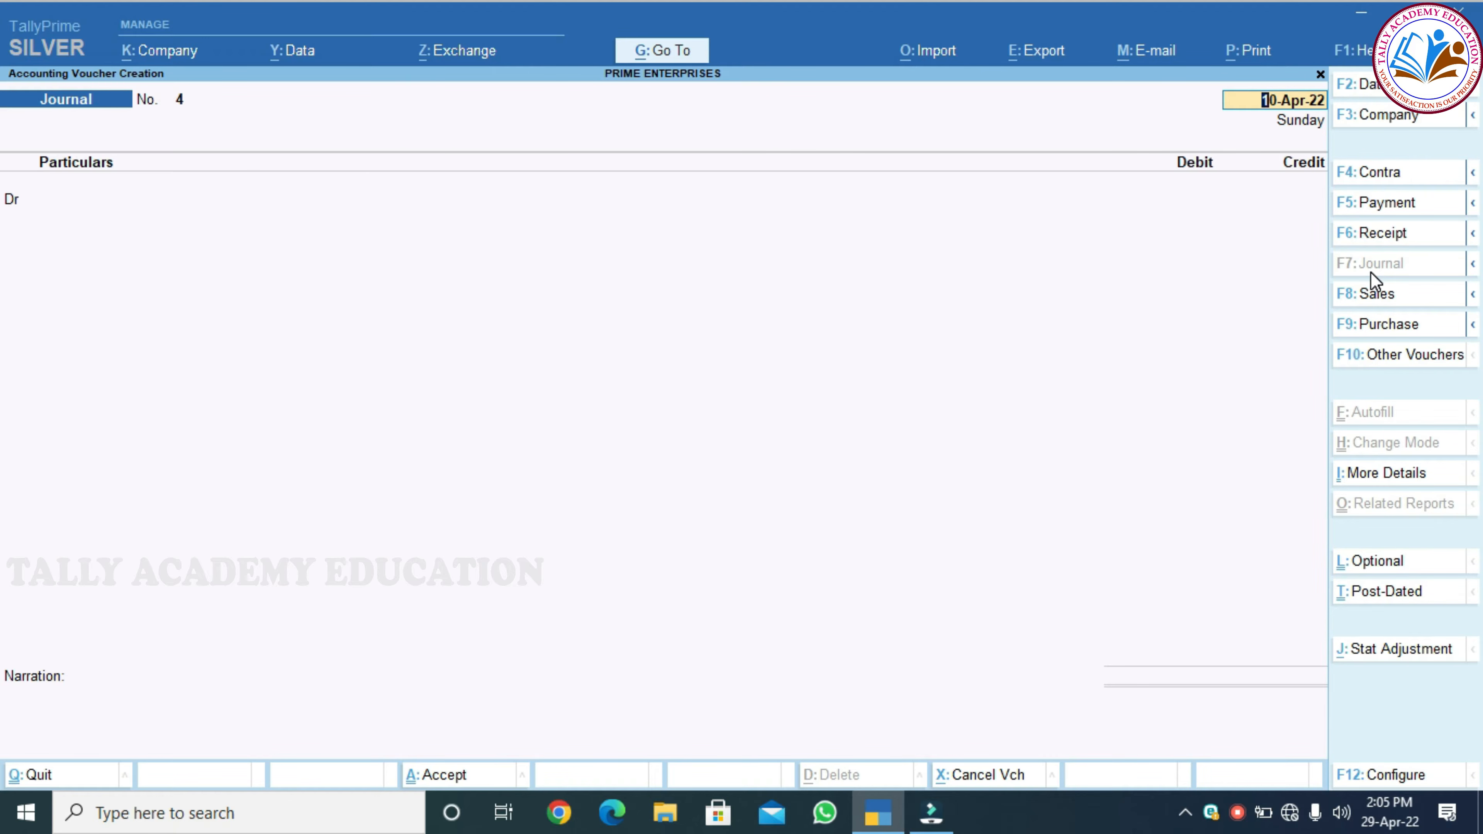
# Date the new journal voucher No. 4 as 12-Apr-22
pyautogui.press('F2')
pyautogui.write('12.04.2022')
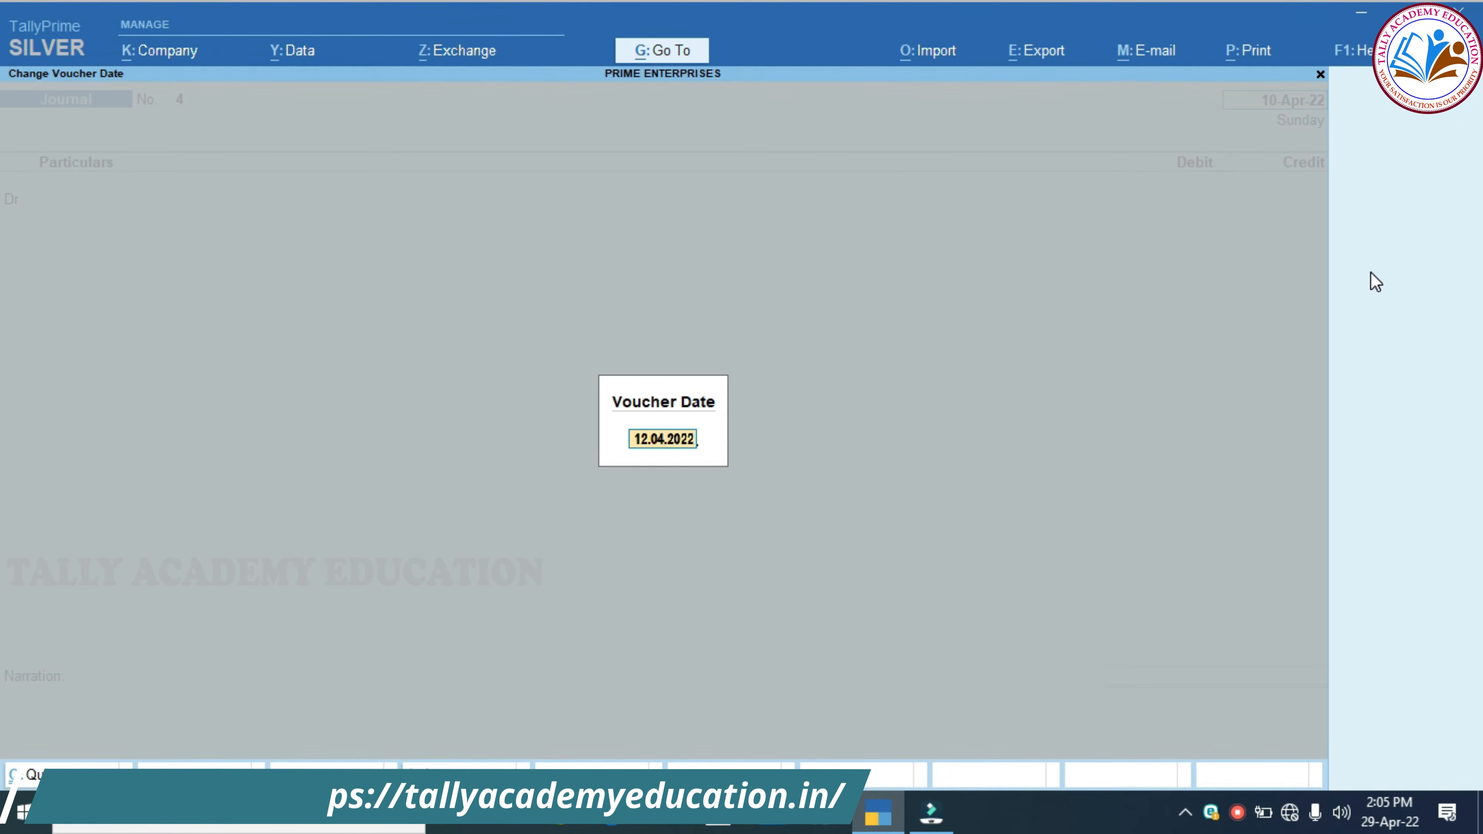
pyautogui.press('Return')
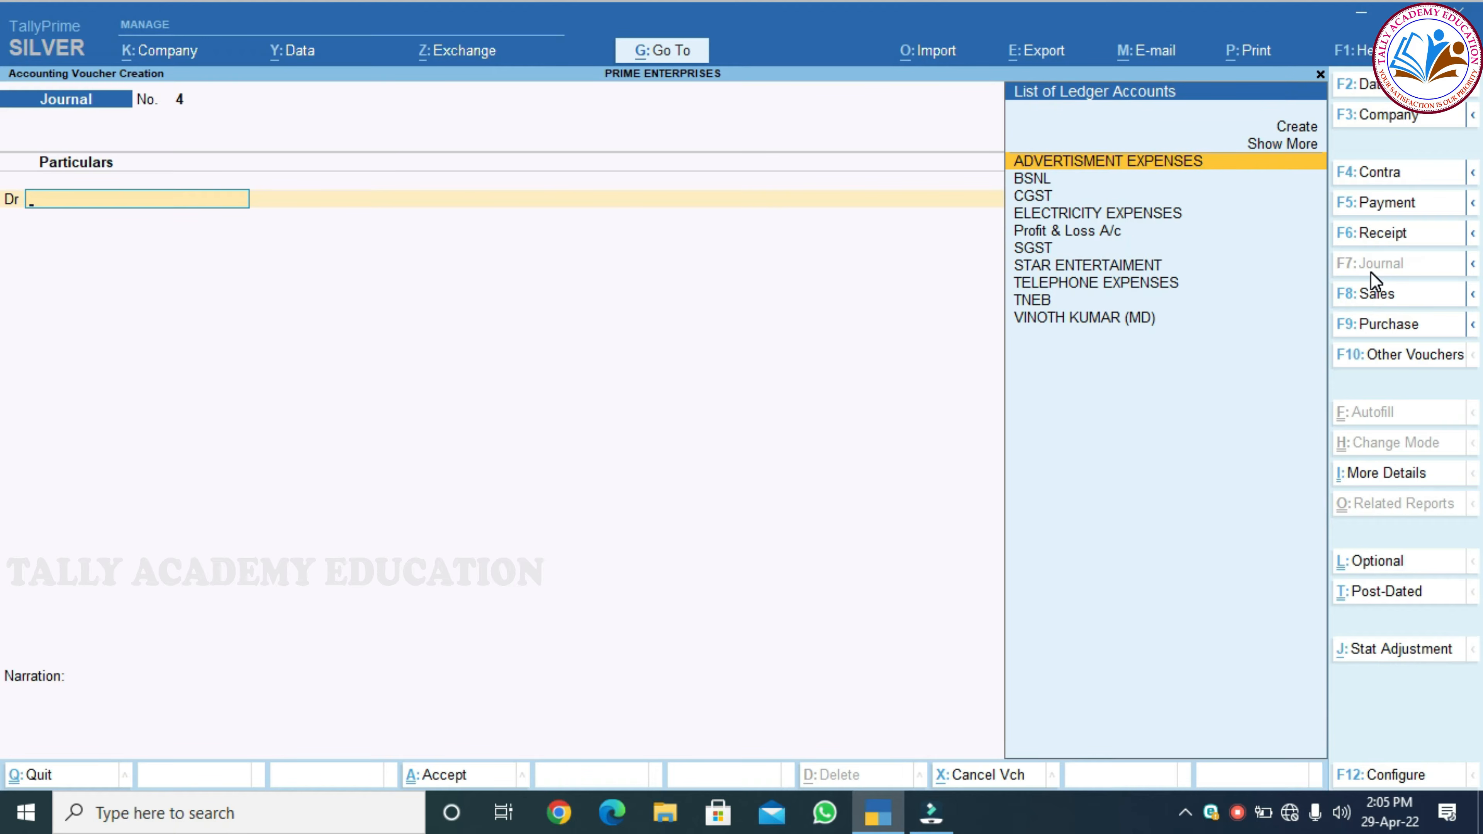
# Create ledger PRINTING & STATIONERY EXP under Indirect Expenses, keeping GST applicable
pyautogui.hotkey('alt', 'c')
pyautogui.write('P')
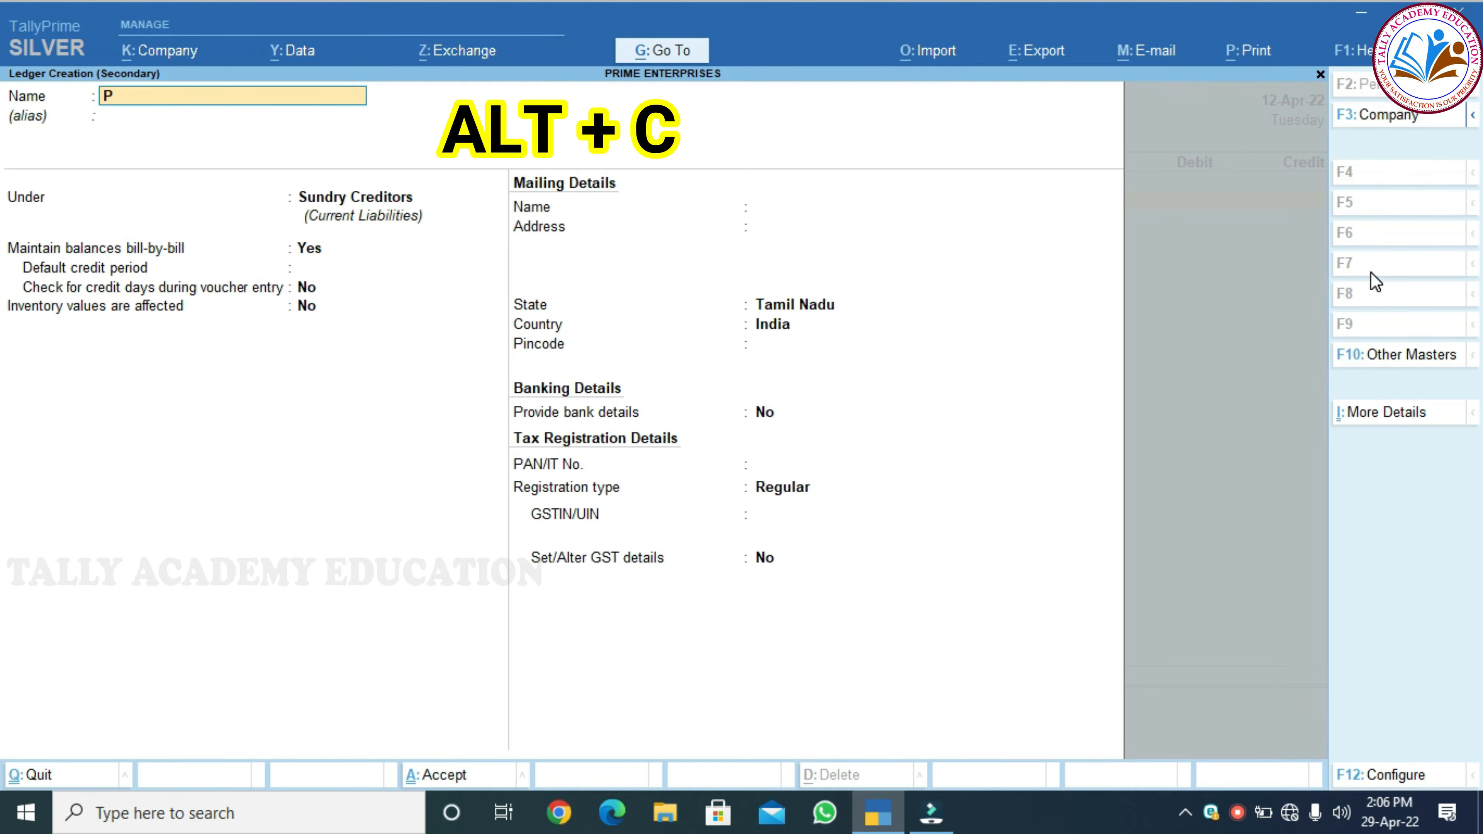
pyautogui.write('RINTING & STATIO')
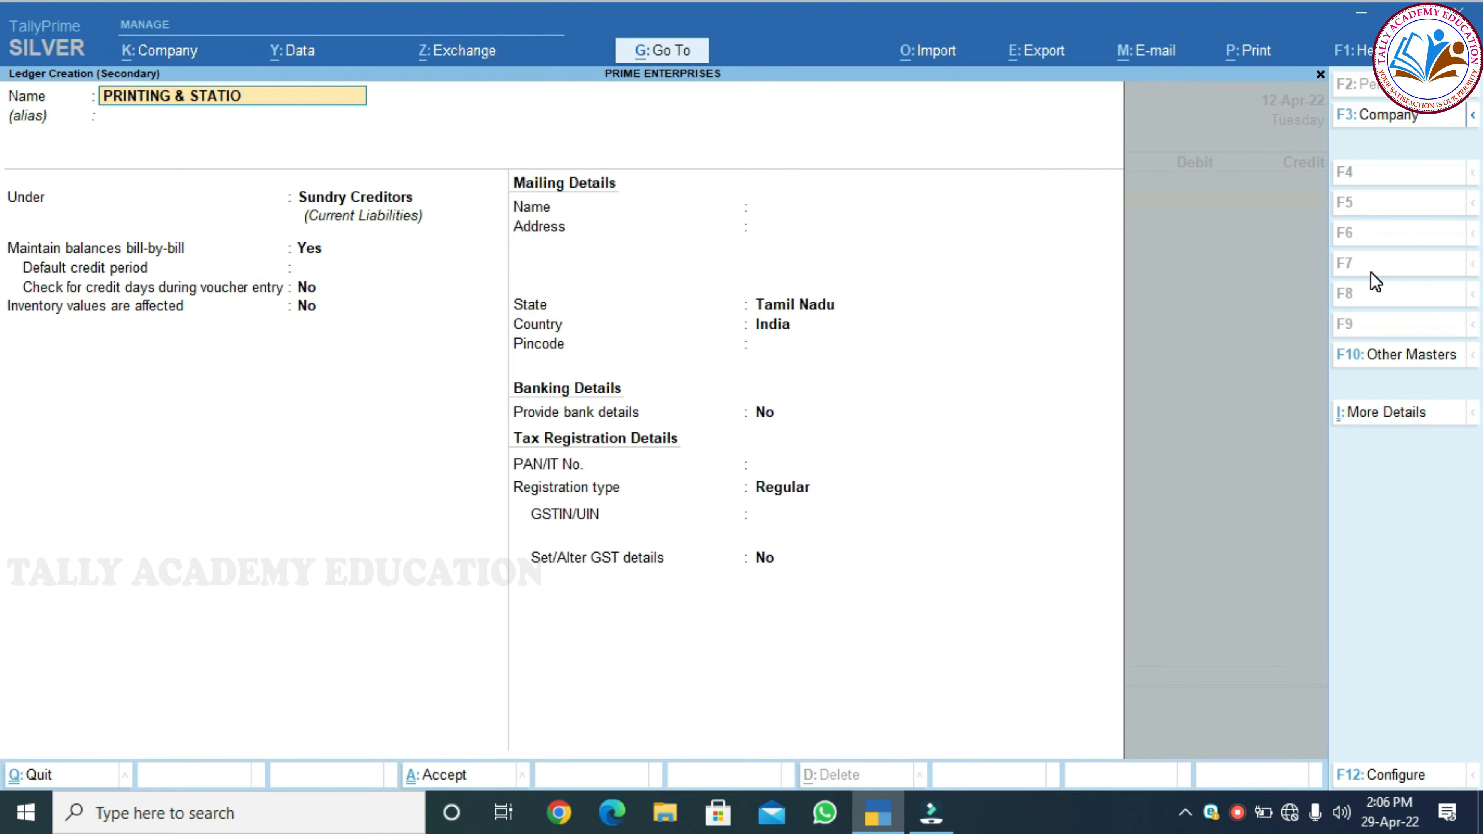
pyautogui.write('NERY EXP')
pyautogui.press('Return')
pyautogui.write('IND')
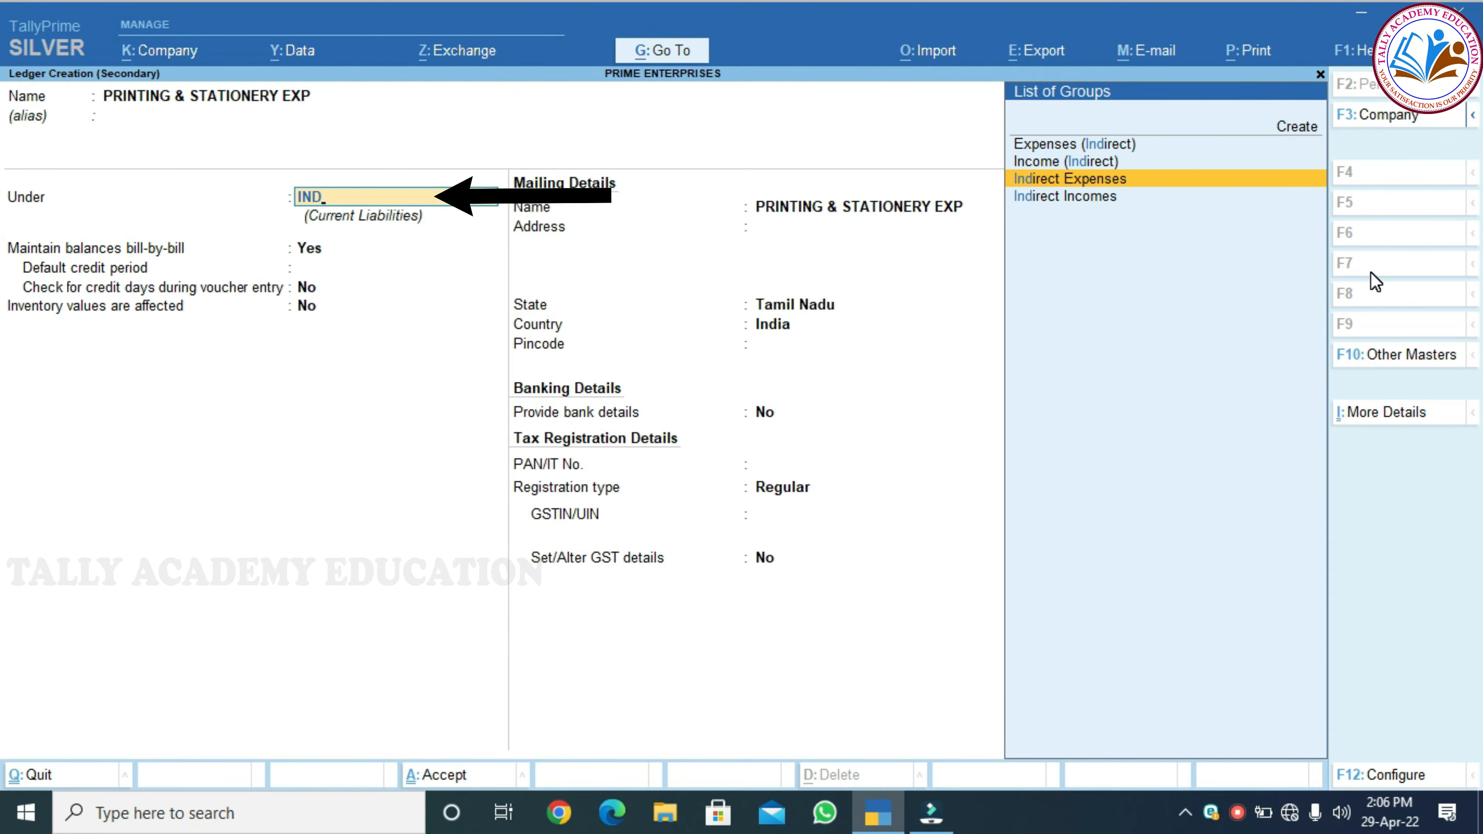
pyautogui.press('Return')
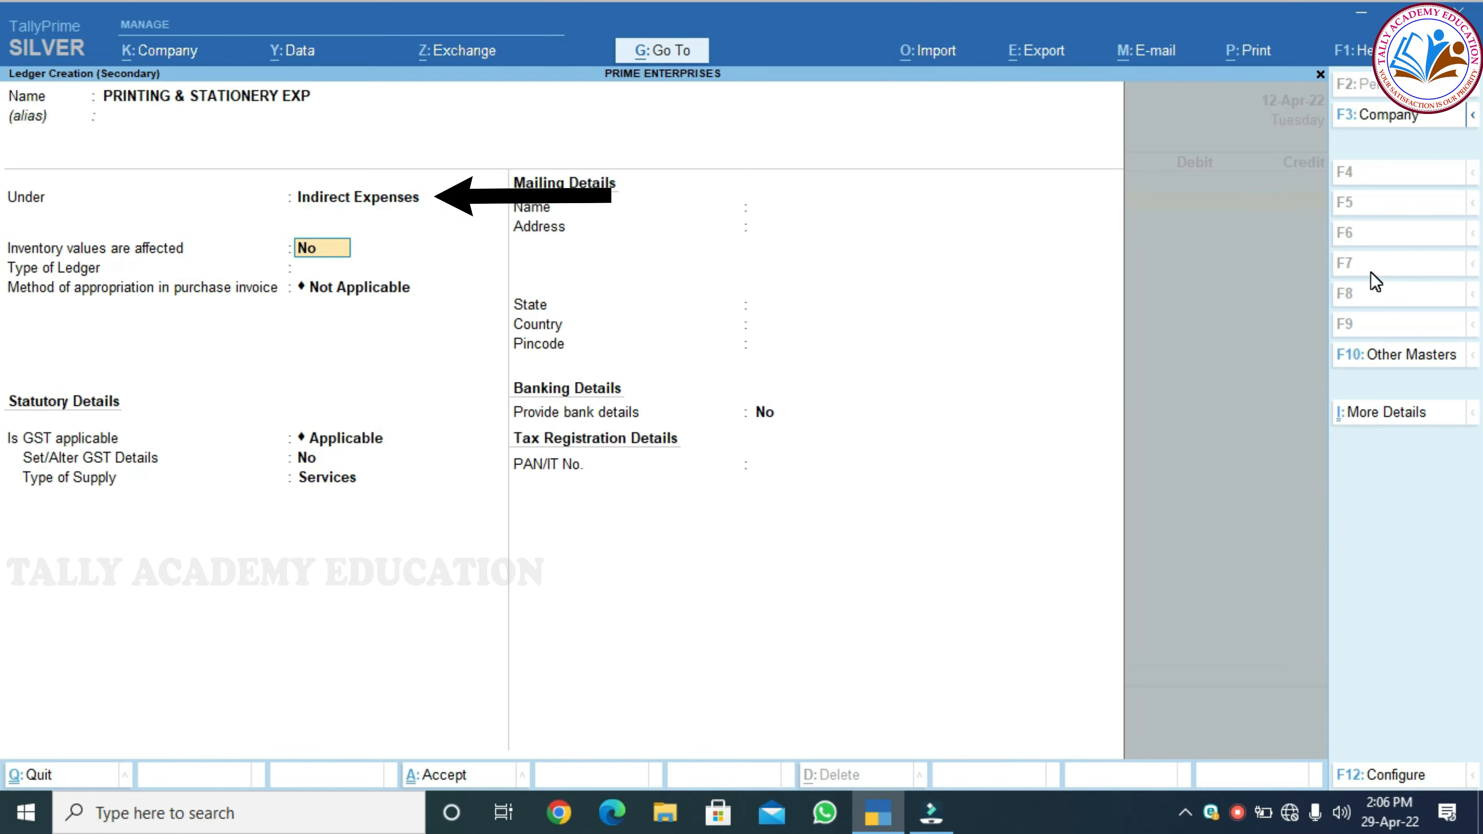
pyautogui.press('Return')
pyautogui.press('Return')
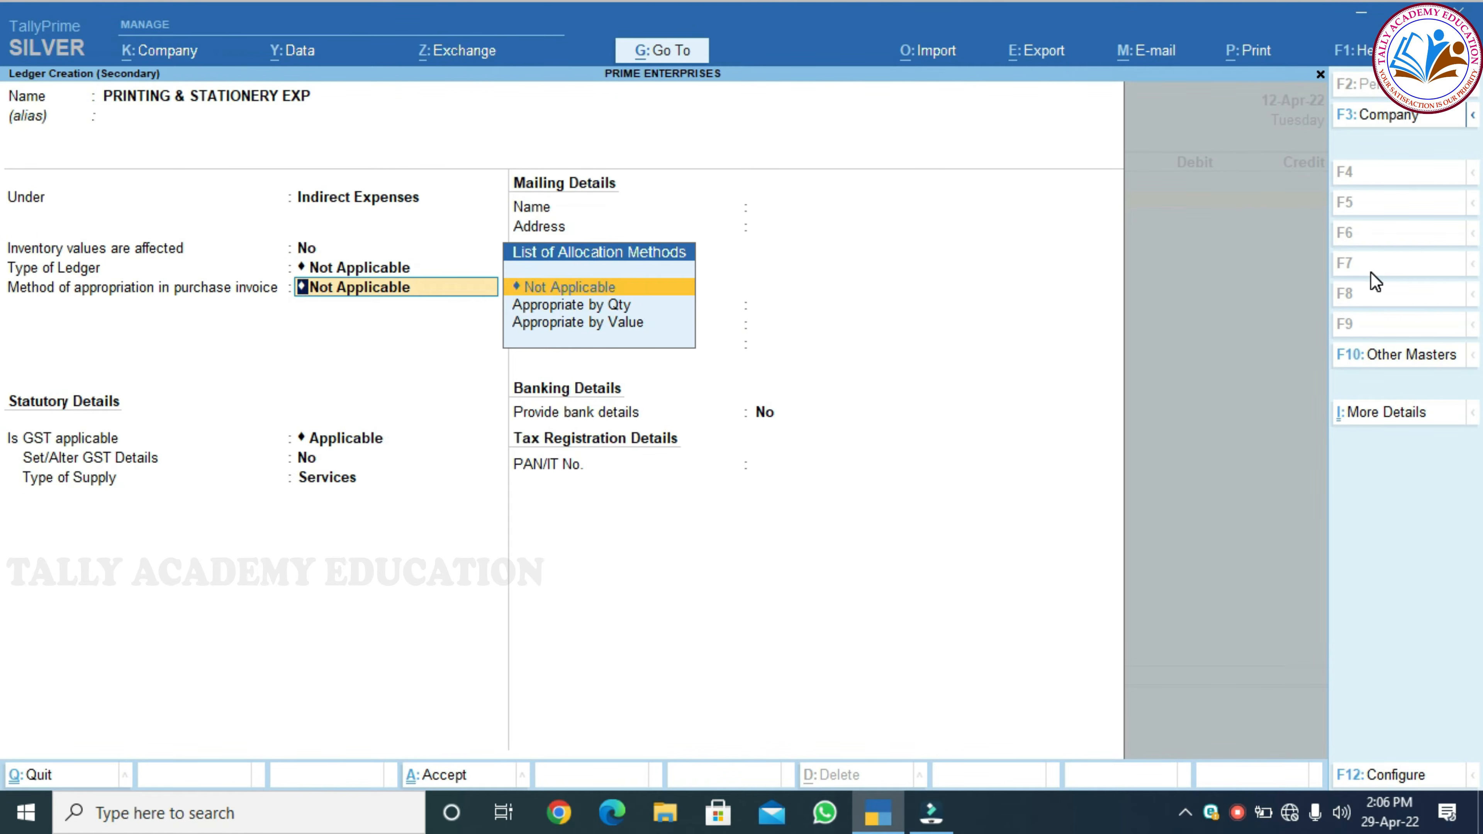
pyautogui.press('Return')
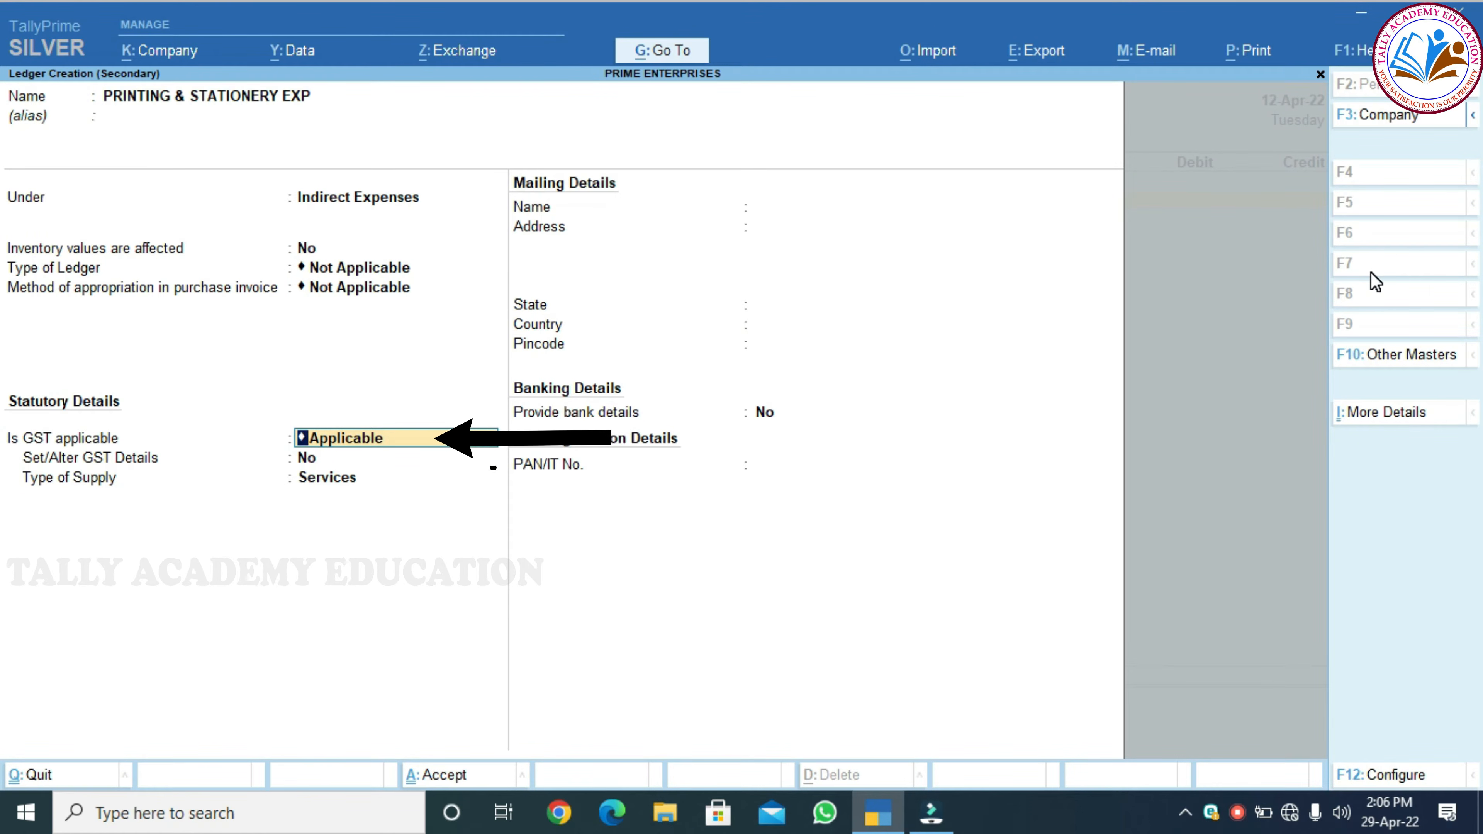
pyautogui.press('Return')
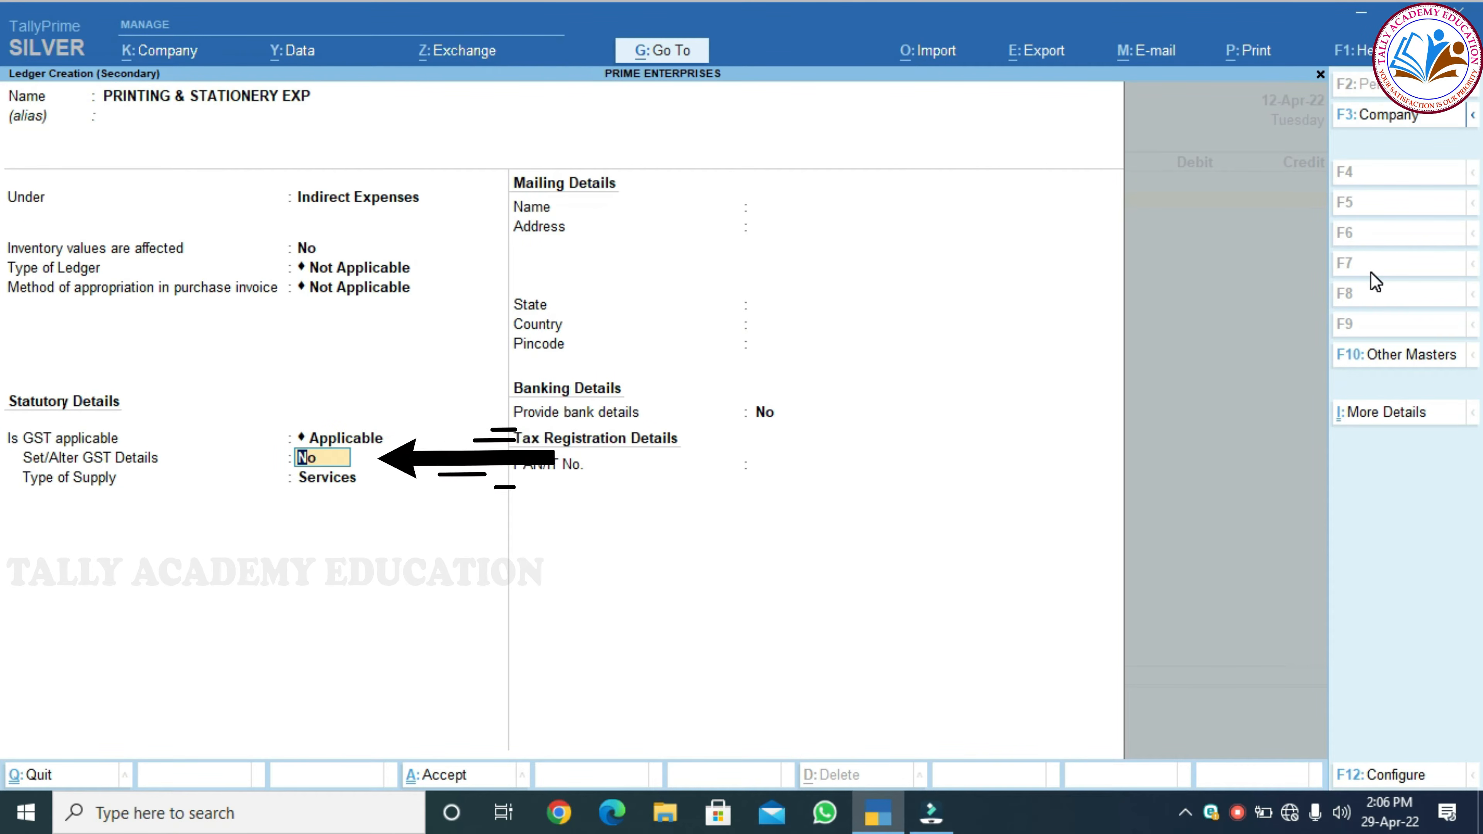
# Enable GST details for PRINTING & STATIONERY EXP and enter SAC code 998912
pyautogui.write('YES')
pyautogui.press('Return')
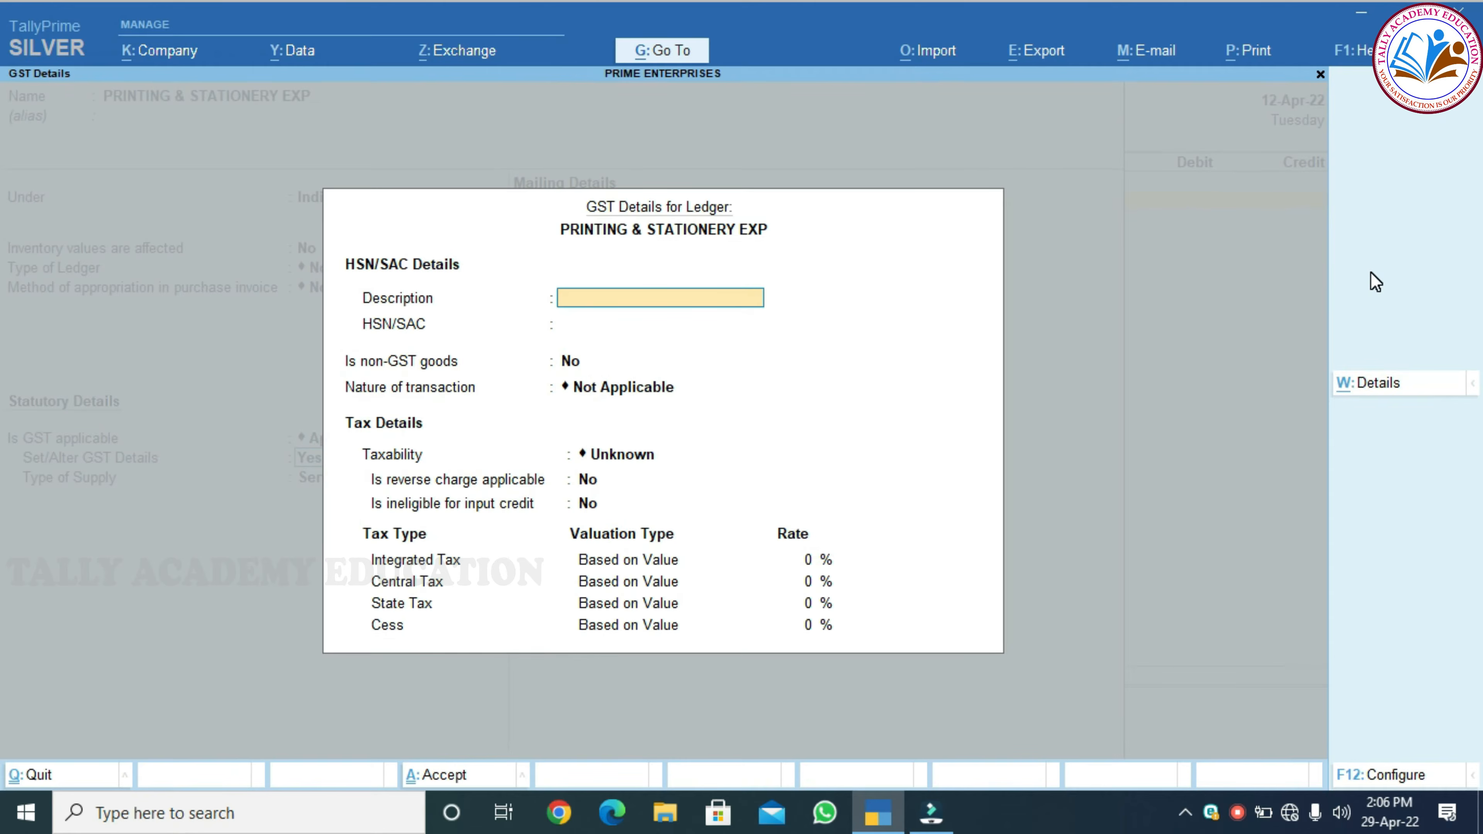
pyautogui.press('Return')
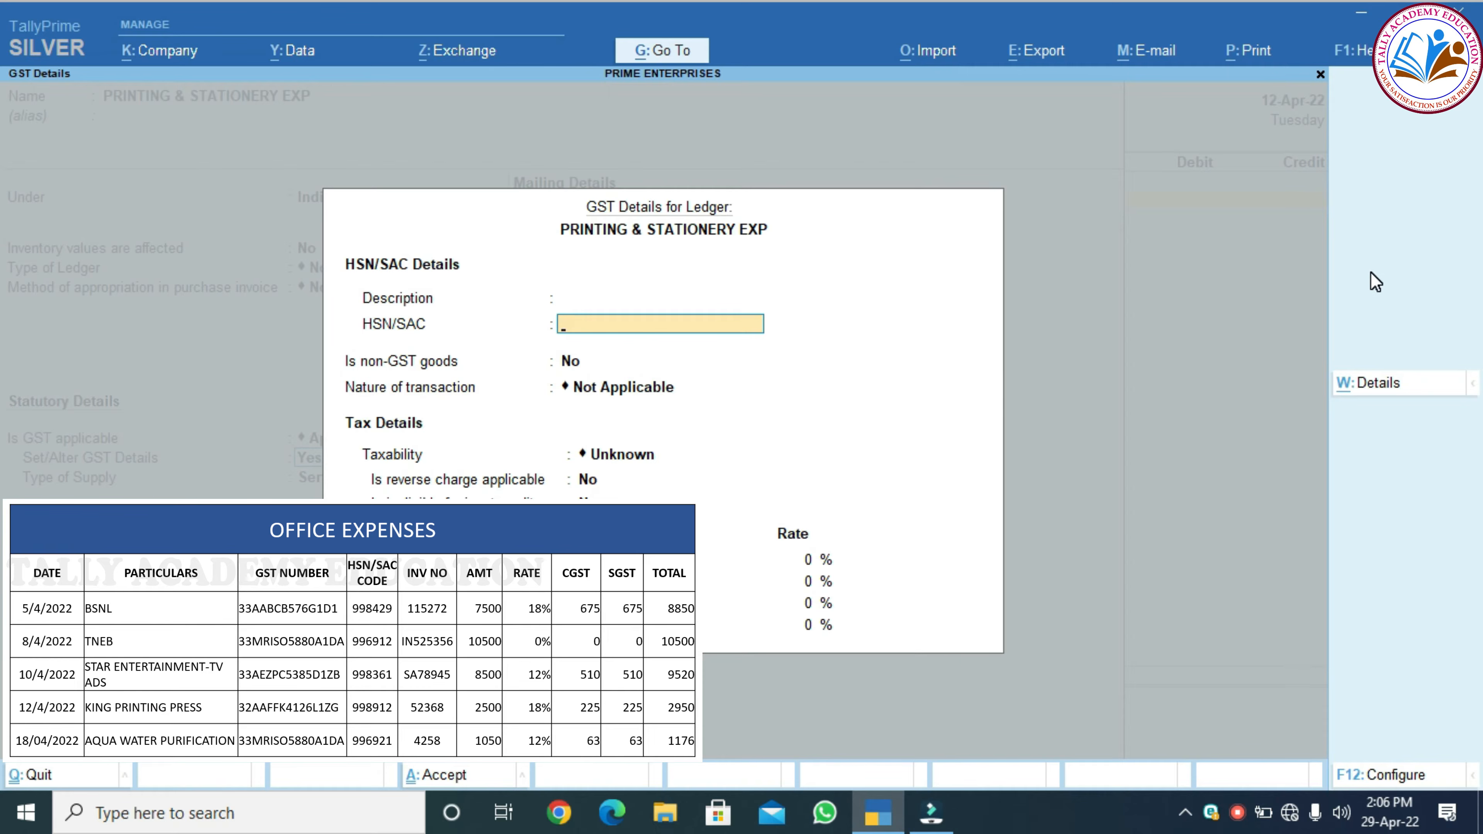
pyautogui.write('99')
pyautogui.press('Return')
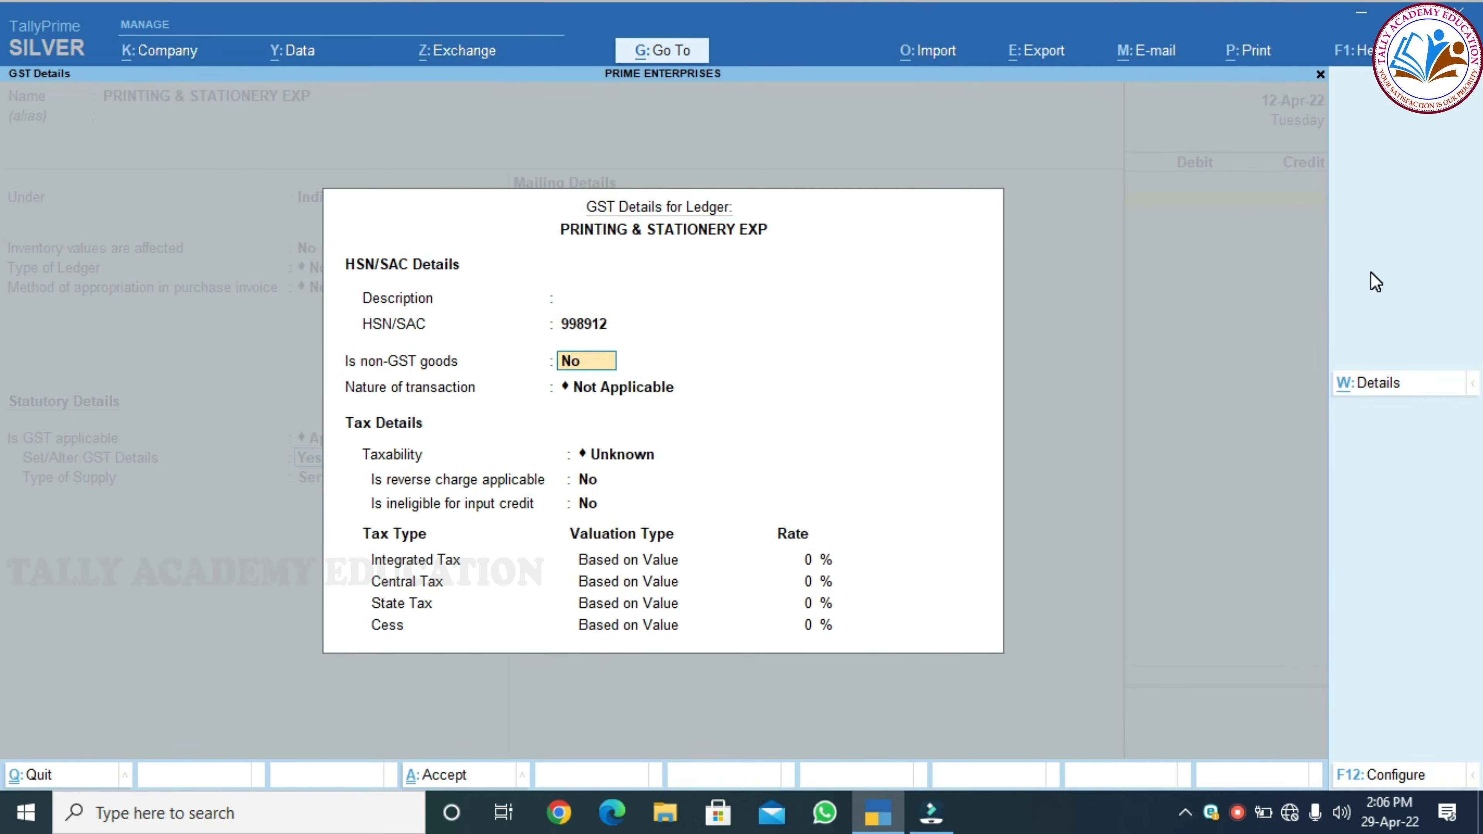
# Set nature to Purchase Taxable, 18% GST and Services supply, then save the ledger
pyautogui.press('Return')
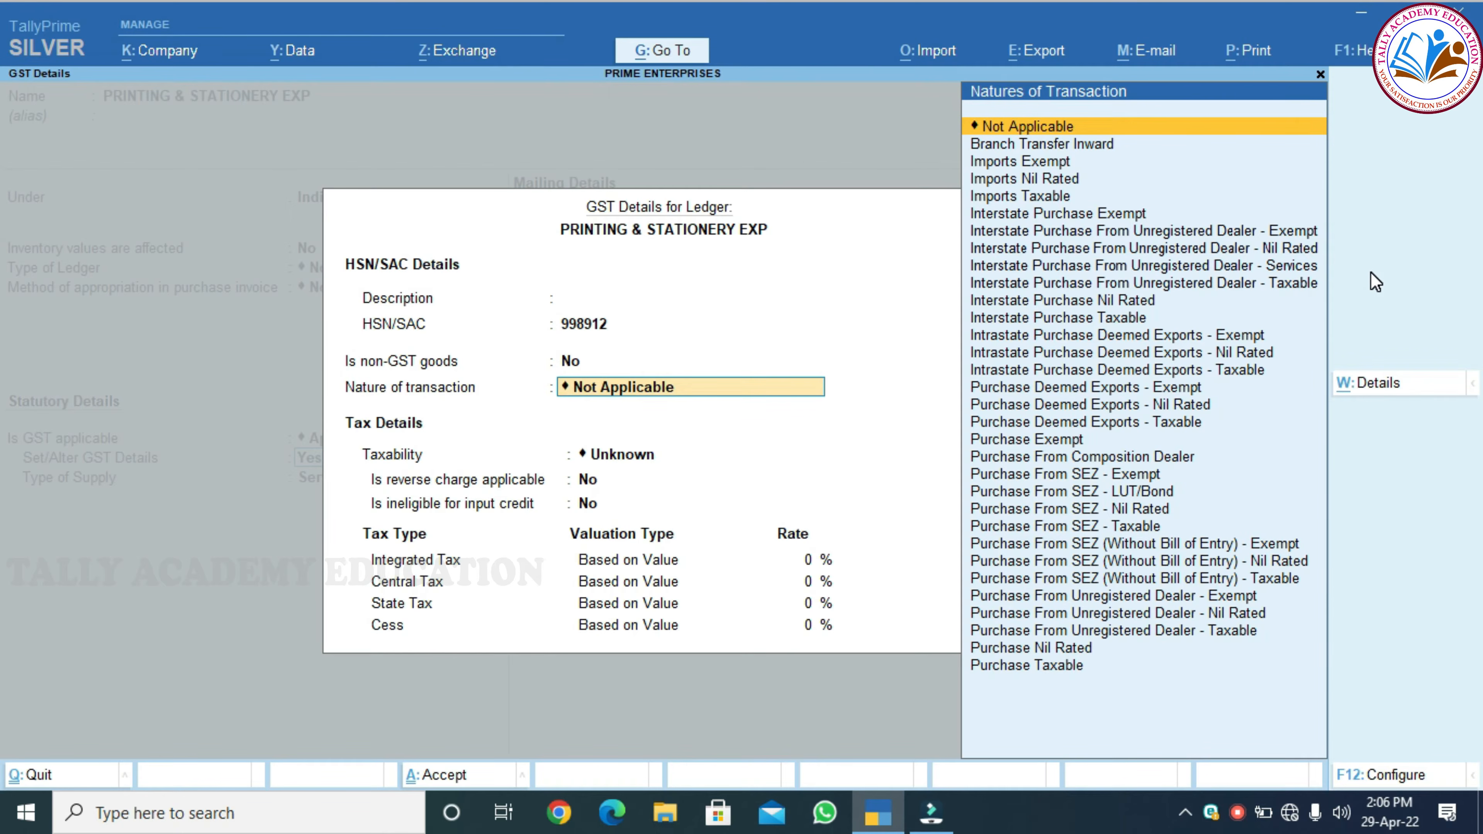
pyautogui.press('Down')
pyautogui.press('Down')
pyautogui.press('Down')
pyautogui.press('Down')
pyautogui.press('Down')
pyautogui.press('Down')
pyautogui.press('Down')
pyautogui.press('Down')
pyautogui.press('Down')
pyautogui.press('Down')
pyautogui.press('Down')
pyautogui.press('Down')
pyautogui.press('Down')
pyautogui.press('Down')
pyautogui.press('Down')
pyautogui.press('Down')
pyautogui.press('Down')
pyautogui.press('Down')
pyautogui.press('Down')
pyautogui.press('Down')
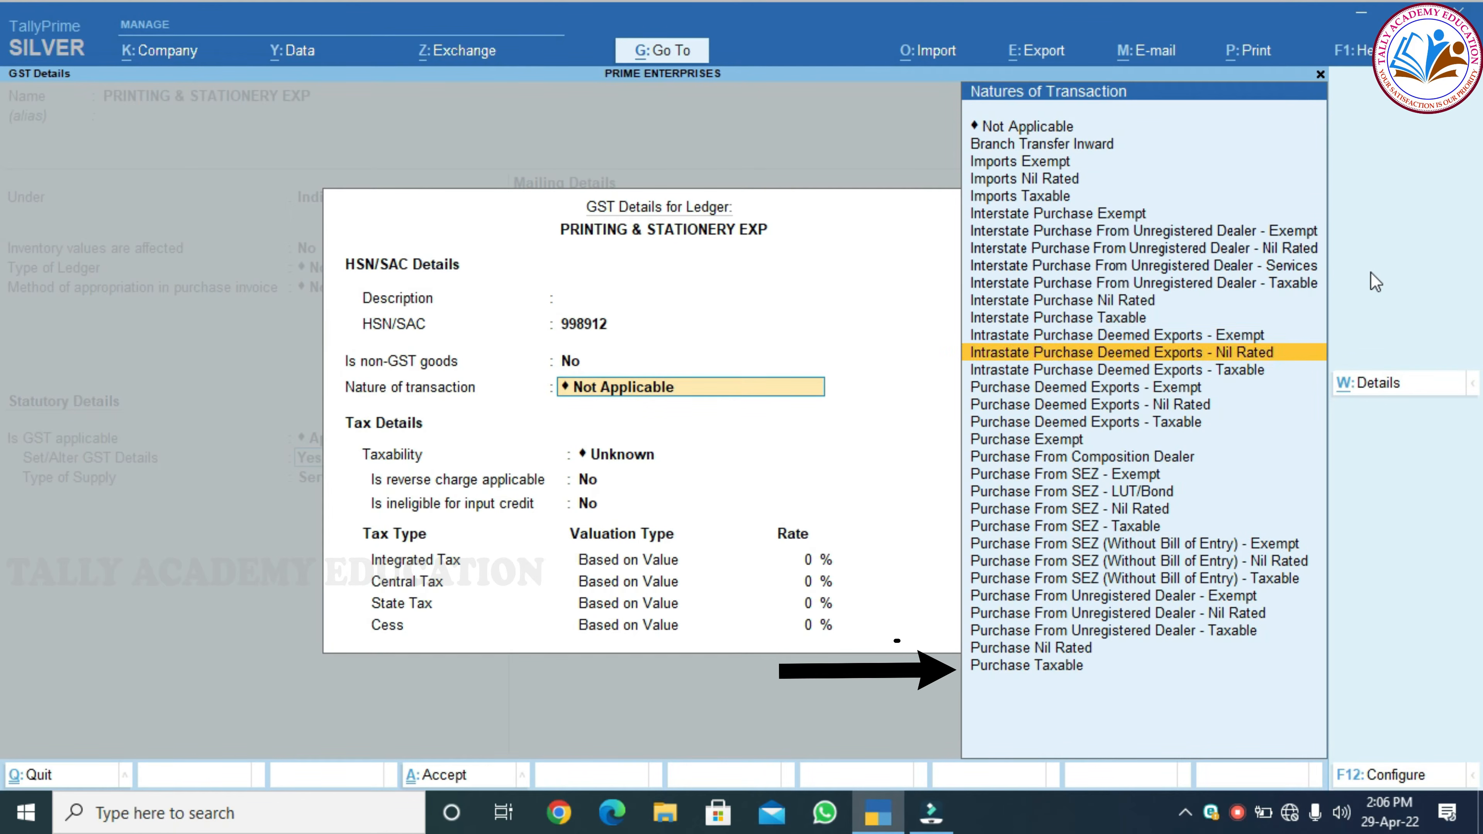
pyautogui.press('Return')
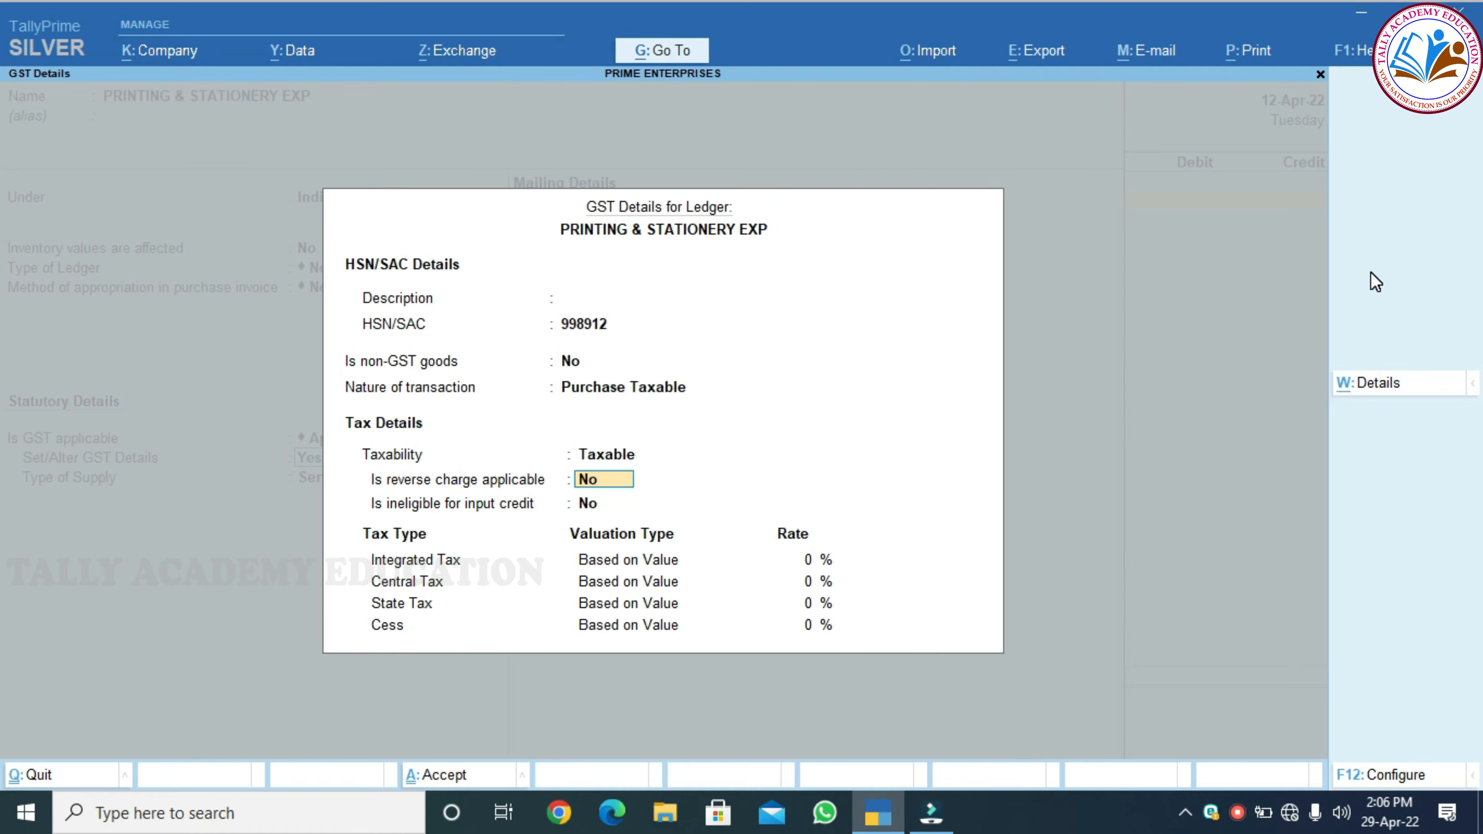
pyautogui.press('Return')
pyautogui.press('Return')
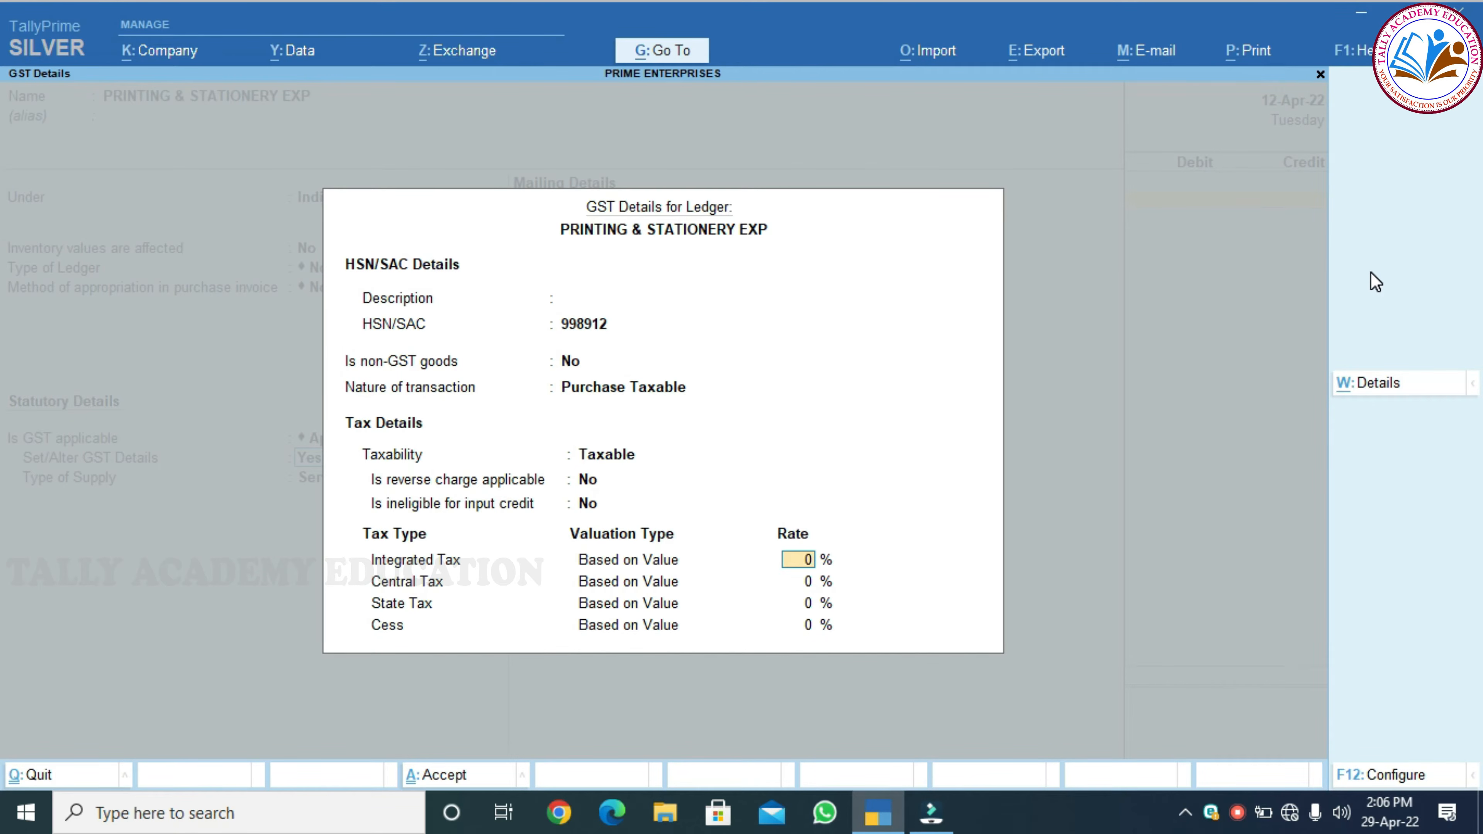
pyautogui.write('18')
pyautogui.press('Return')
pyautogui.press('Return')
pyautogui.press('Return')
pyautogui.press('Return')
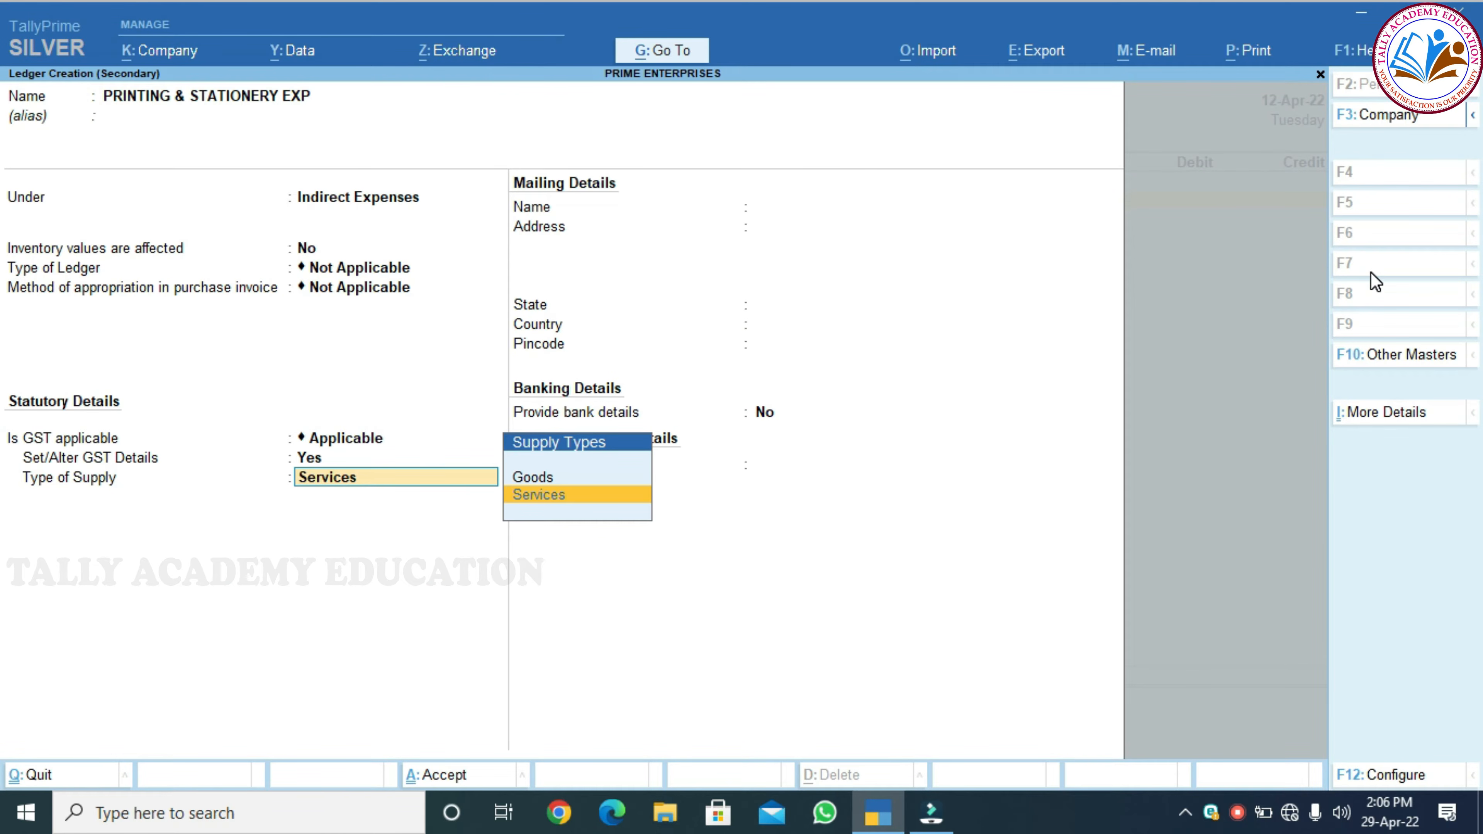
pyautogui.press('Return')
pyautogui.press('Return')
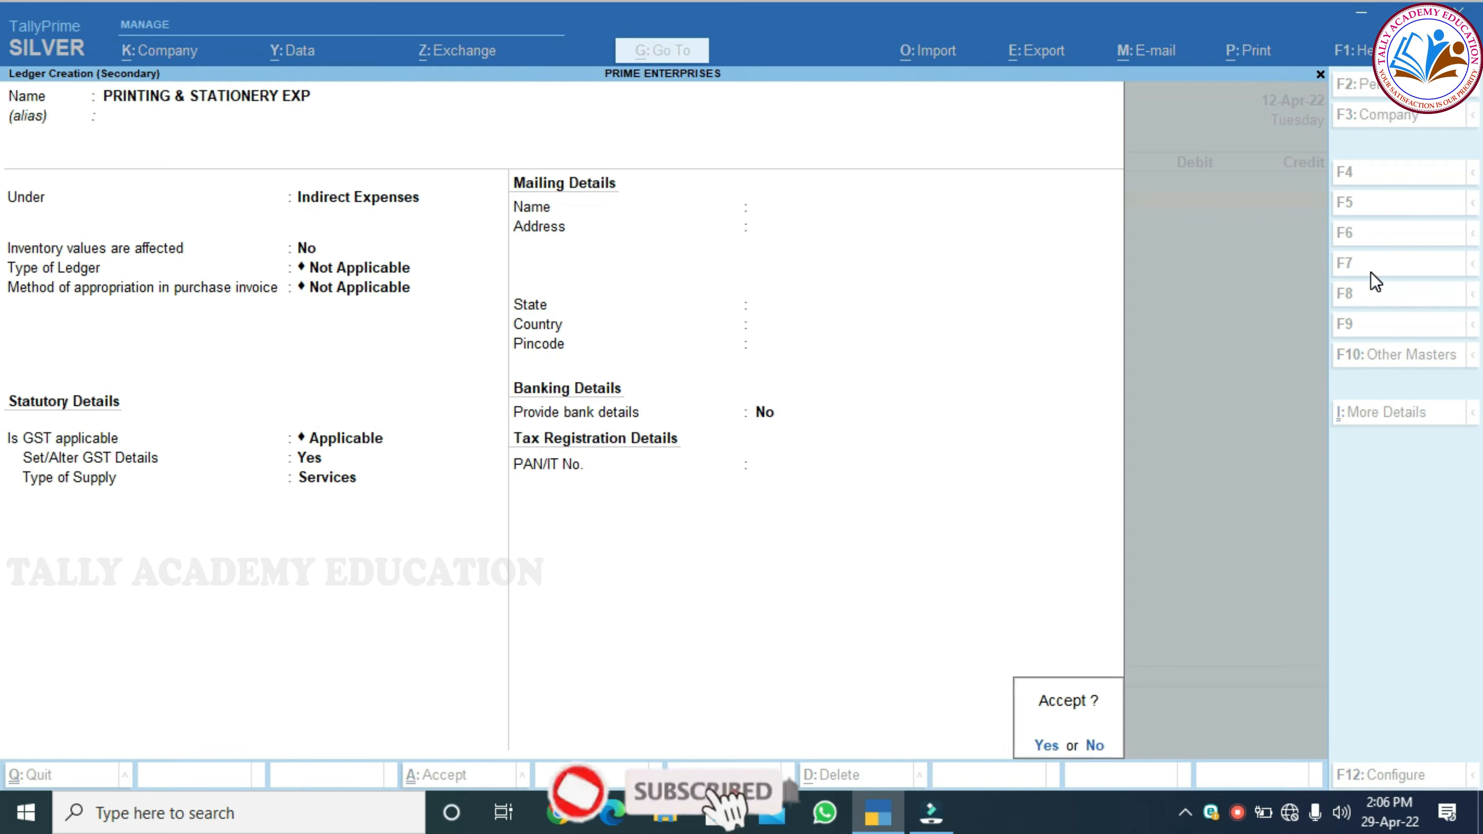
pyautogui.press('Return')
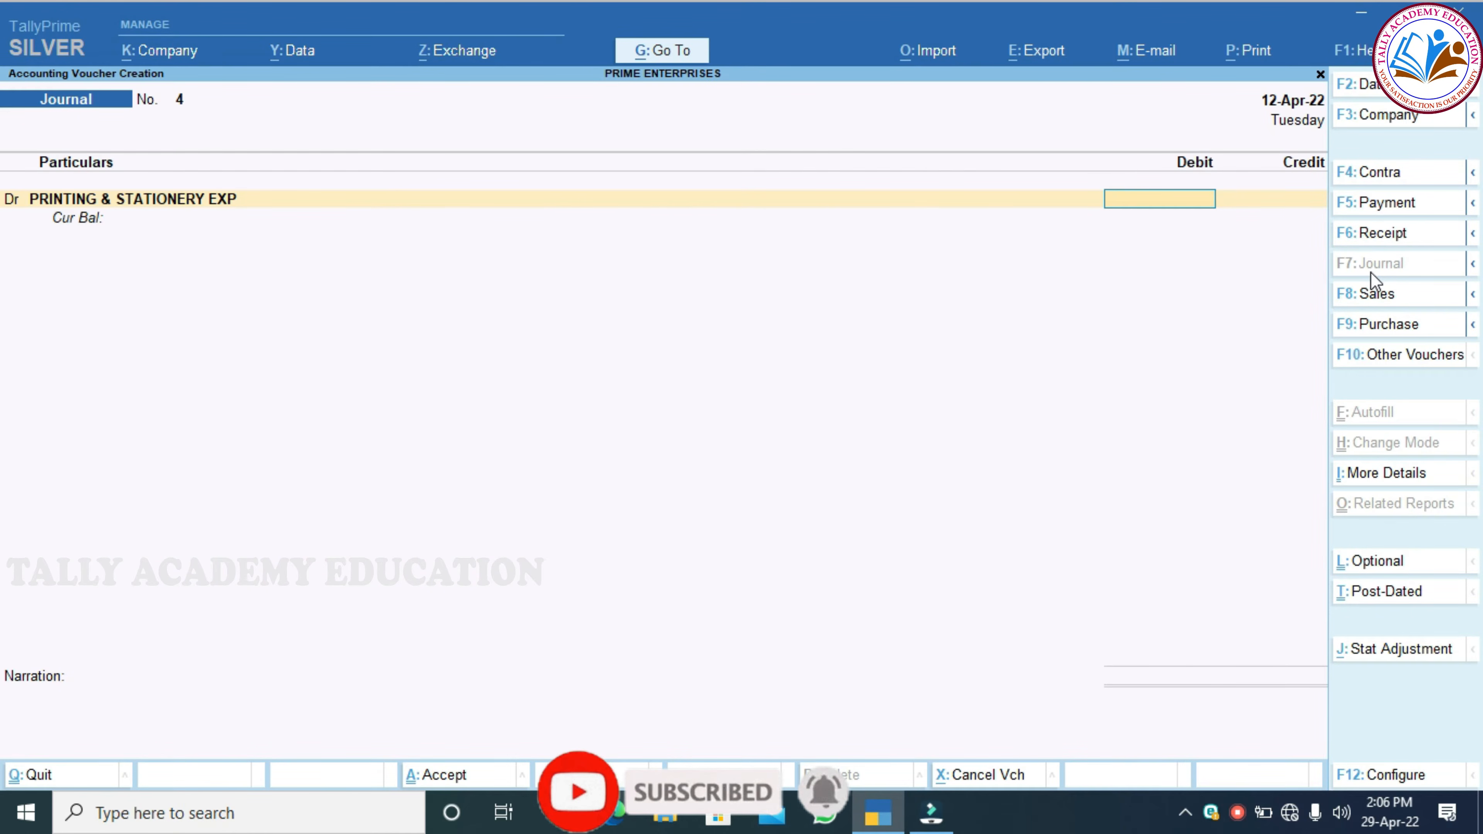
# Debit 2,500 to PRINTING & STATIONERY EXP and add a CGST debit of 225
pyautogui.write('2500')
pyautogui.press('Return')
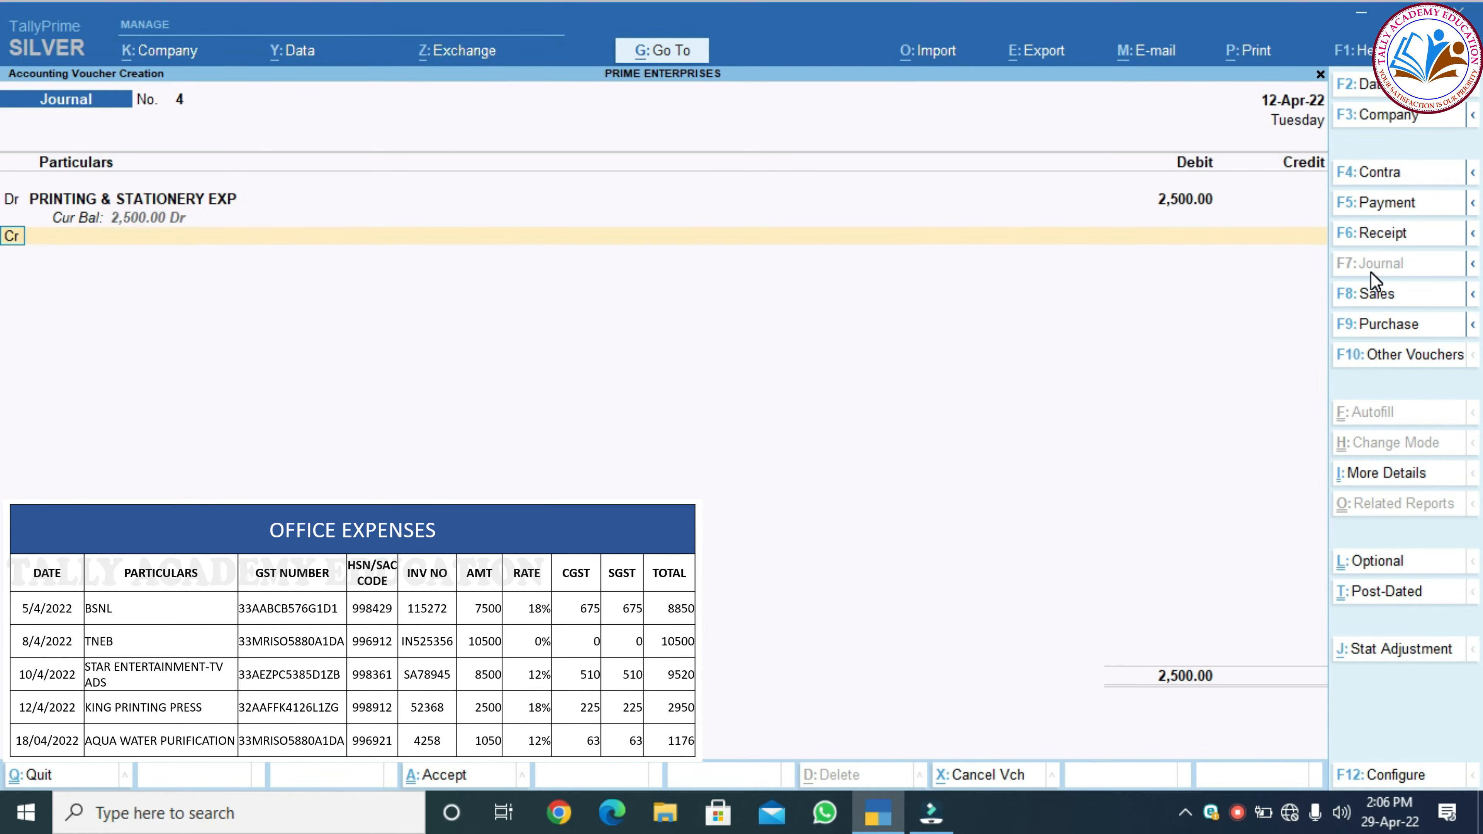
pyautogui.press('d')
pyautogui.press('Return')
pyautogui.write('c')
pyautogui.press('Return')
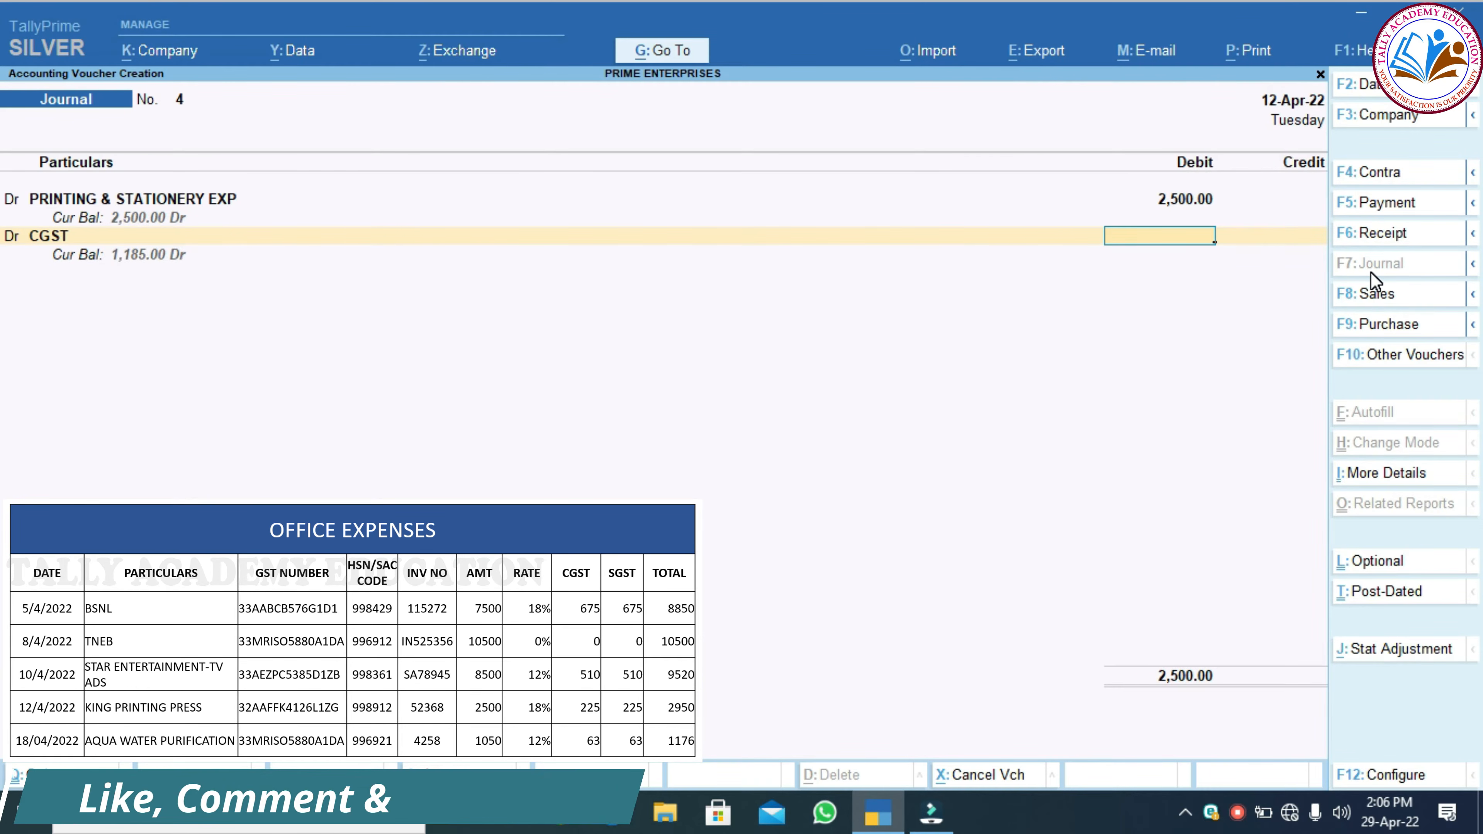
pyautogui.write('225')
pyautogui.press('Return')
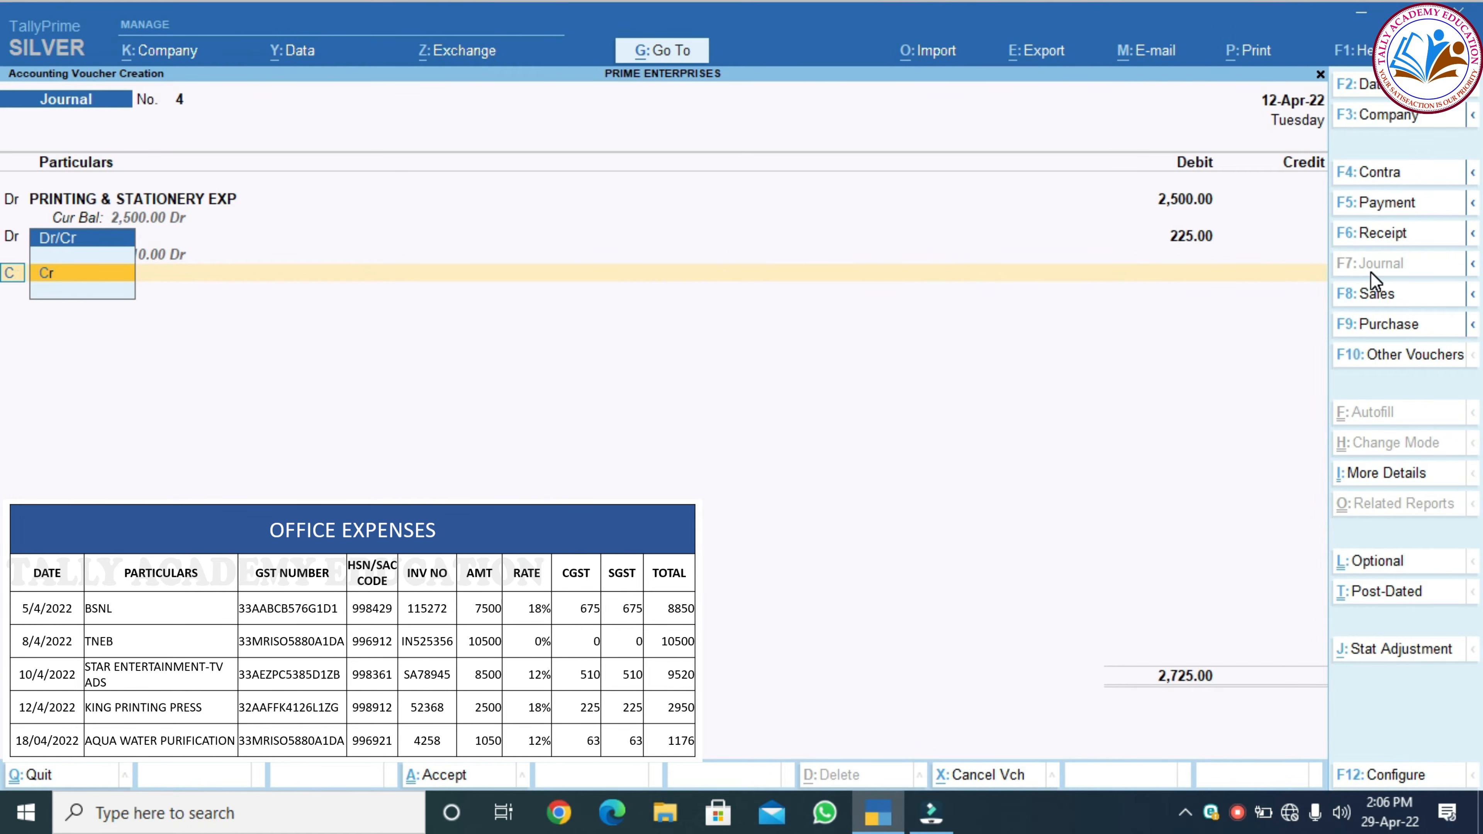
# Add an SGST debit of 225, then begin a new ledger on the credit line
pyautogui.press('BackSpace')
pyautogui.press('Down')
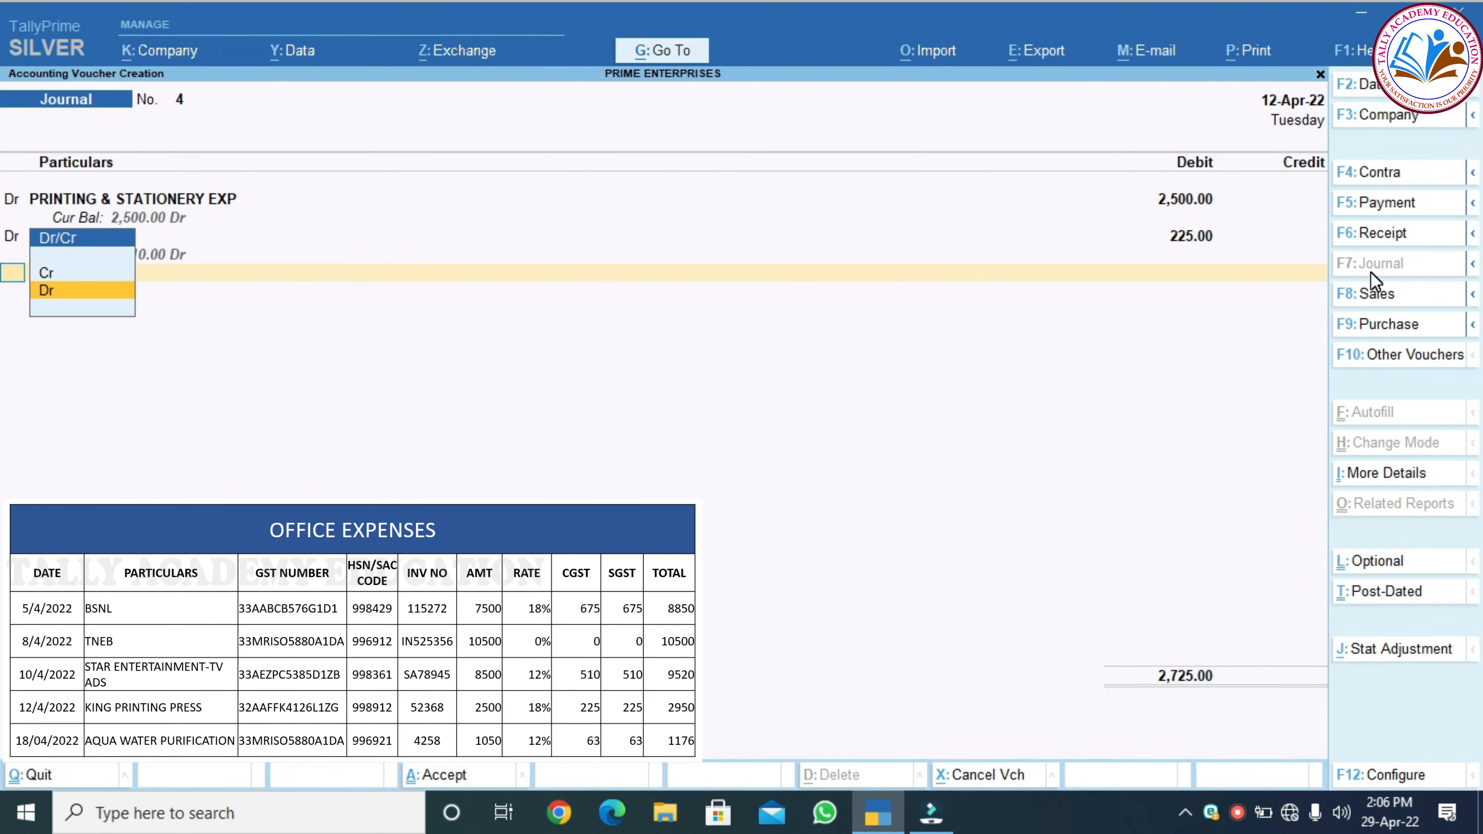
pyautogui.press('Return')
pyautogui.write('sg')
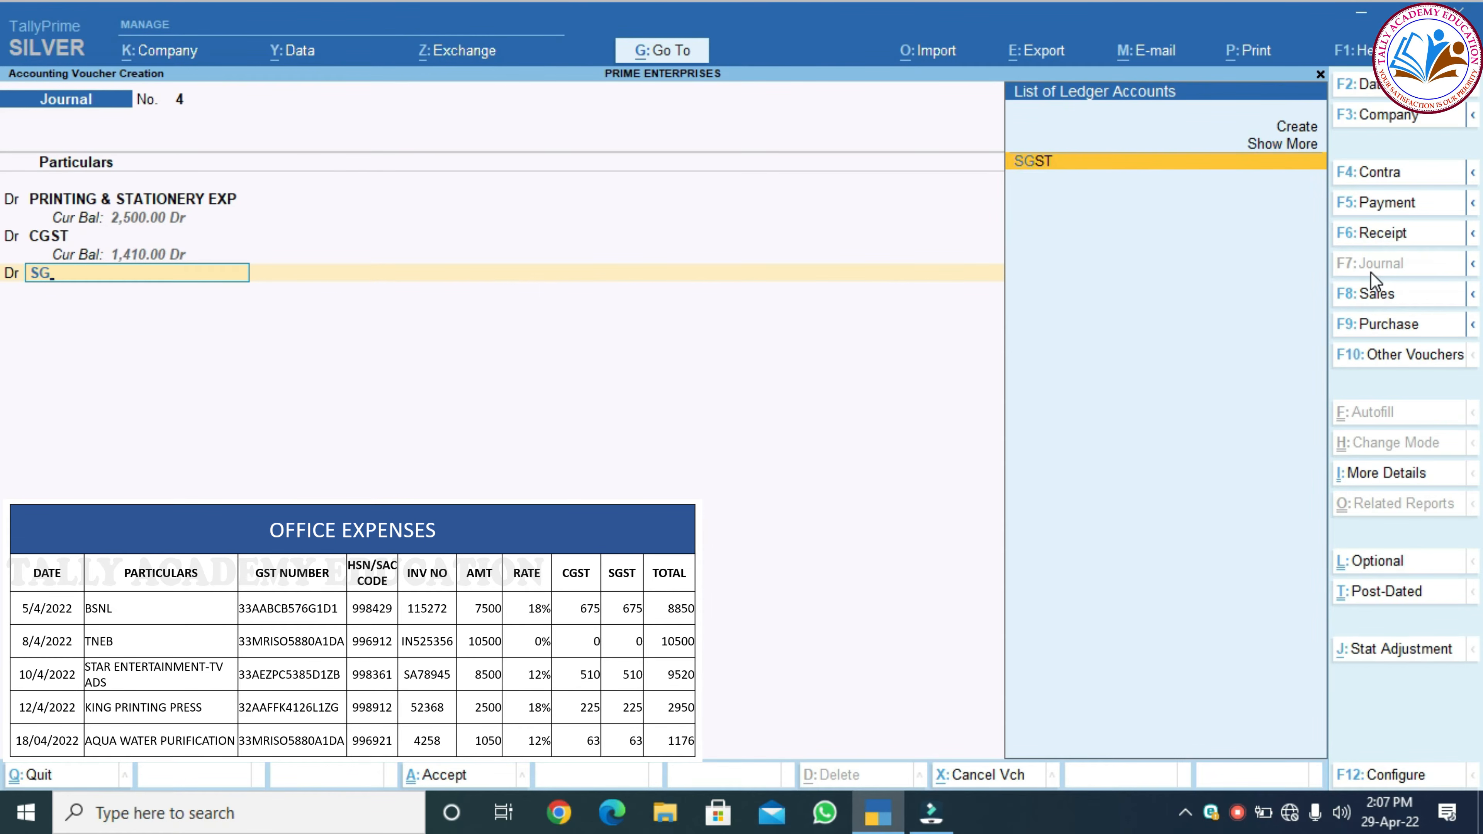
pyautogui.press('Return')
pyautogui.write('225')
pyautogui.press('Return')
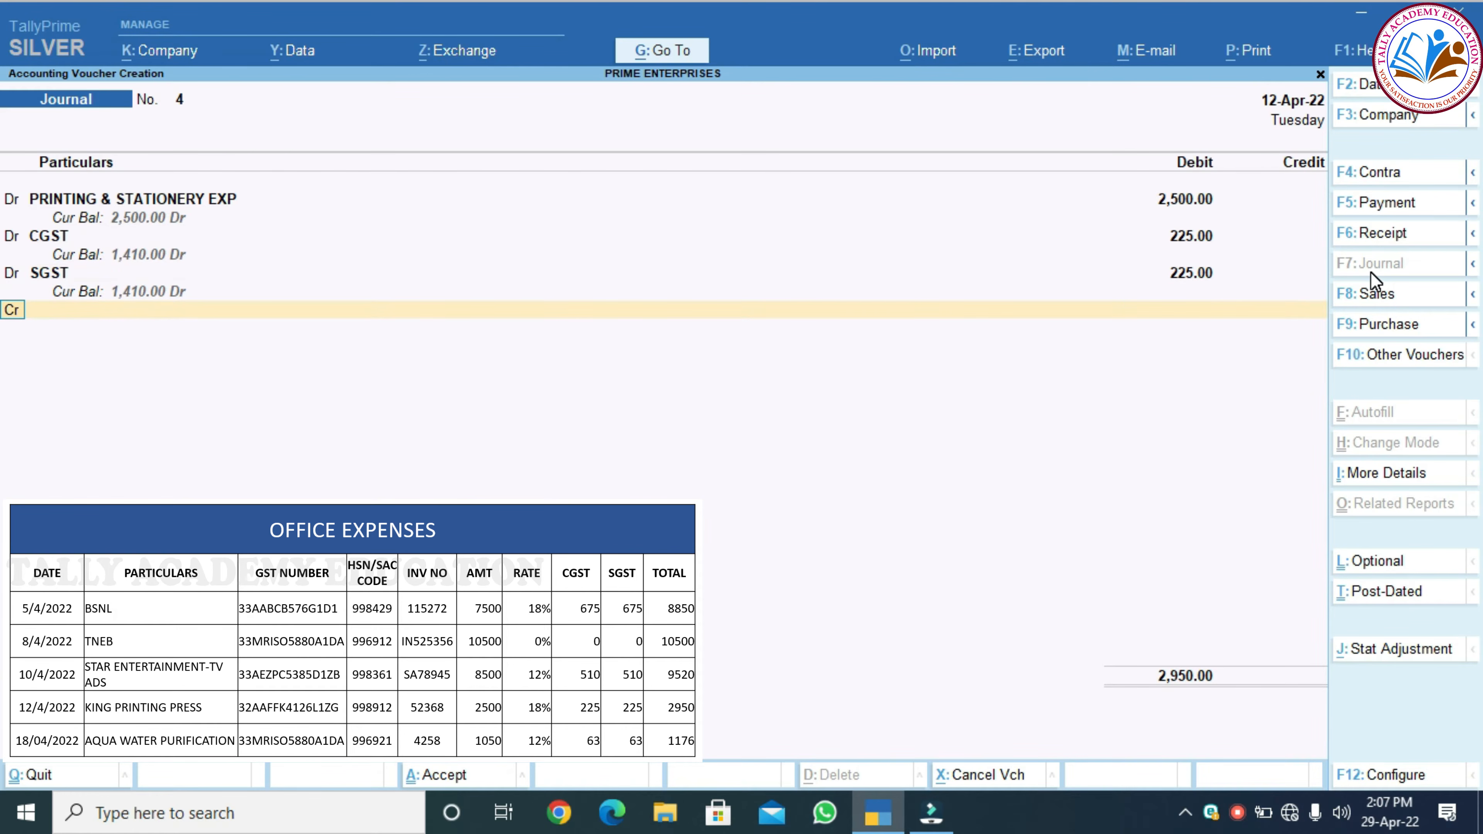
pyautogui.press('Return')
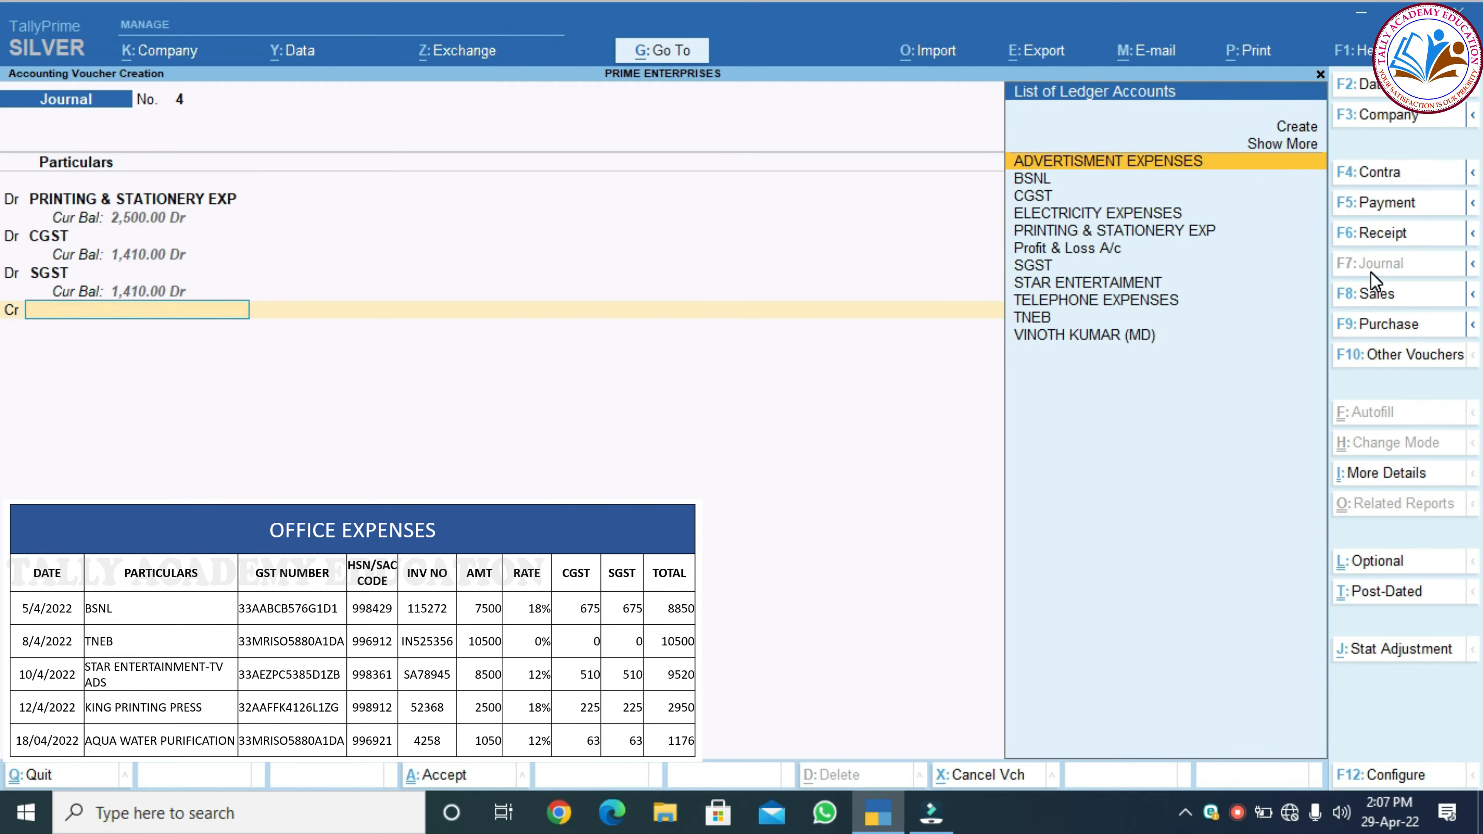
pyautogui.hotkey('alt', 'c')
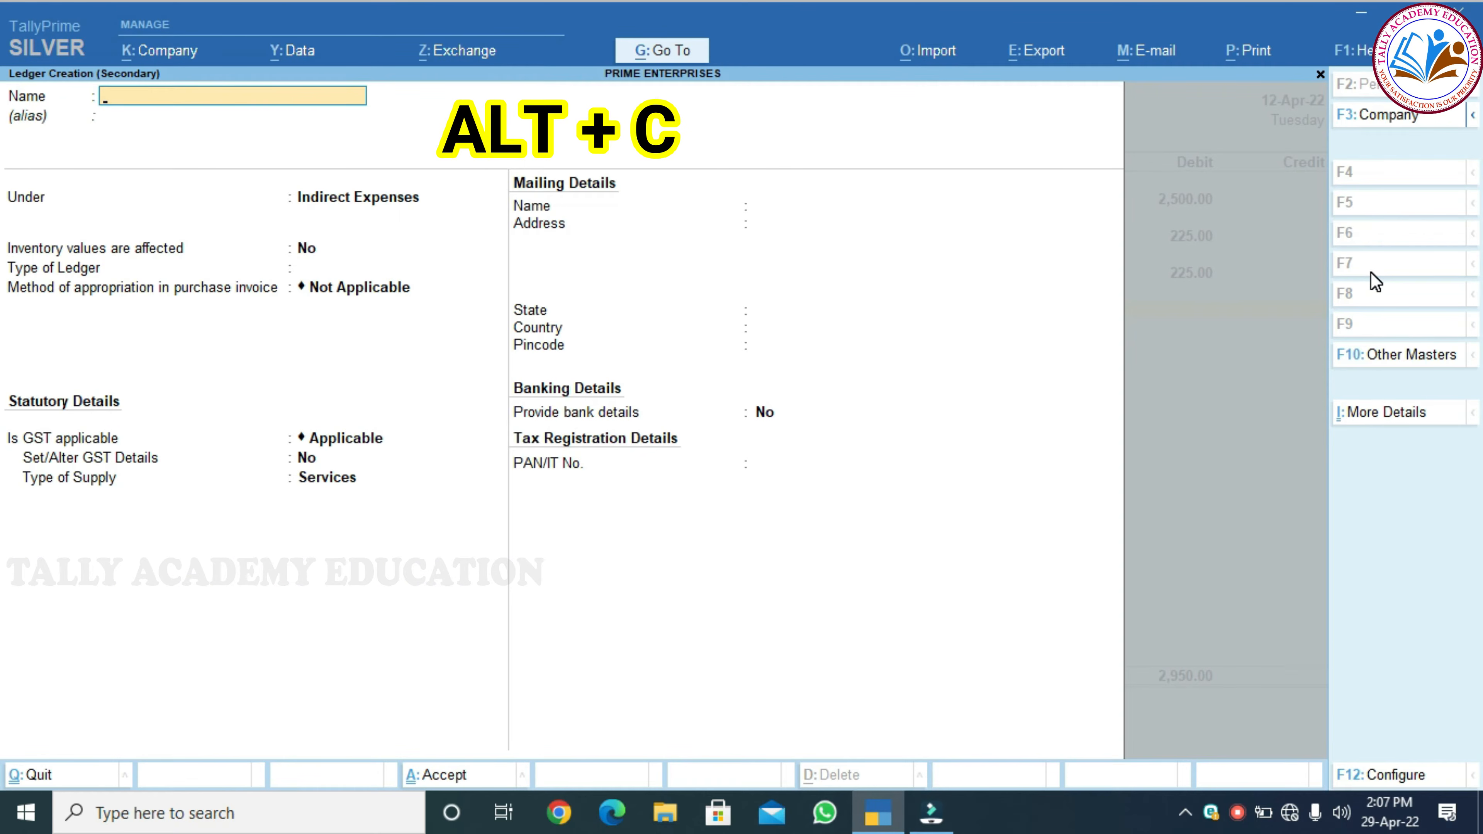
# Name the new ledger KING PRINTING PRESS and place it under Sundry Creditors
pyautogui.write('KING')
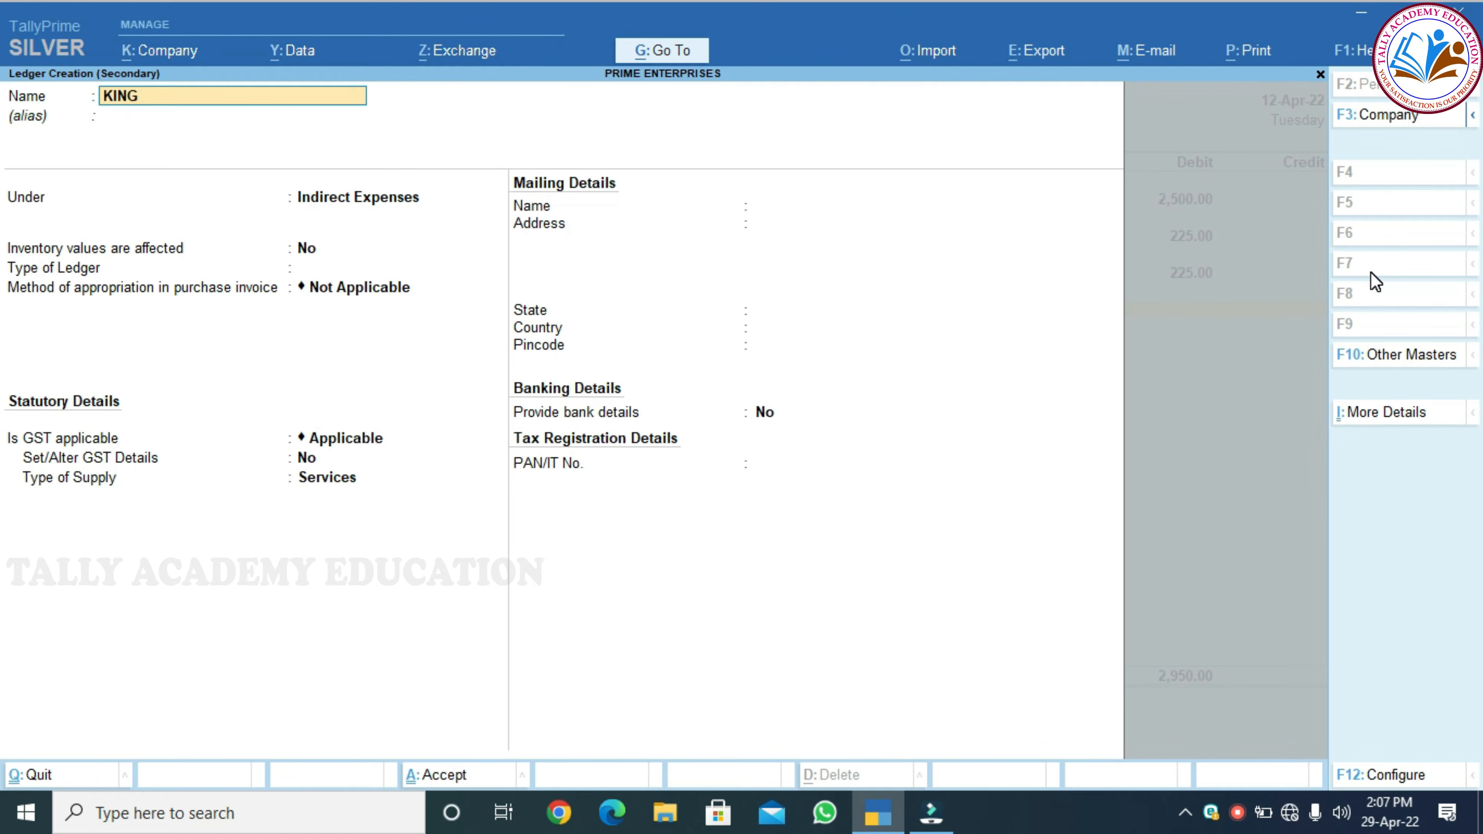
pyautogui.write(' PRINTINGPR')
pyautogui.press('BackSpace')
pyautogui.press('BackSpace')
pyautogui.write('PRESS')
pyautogui.press('Return')
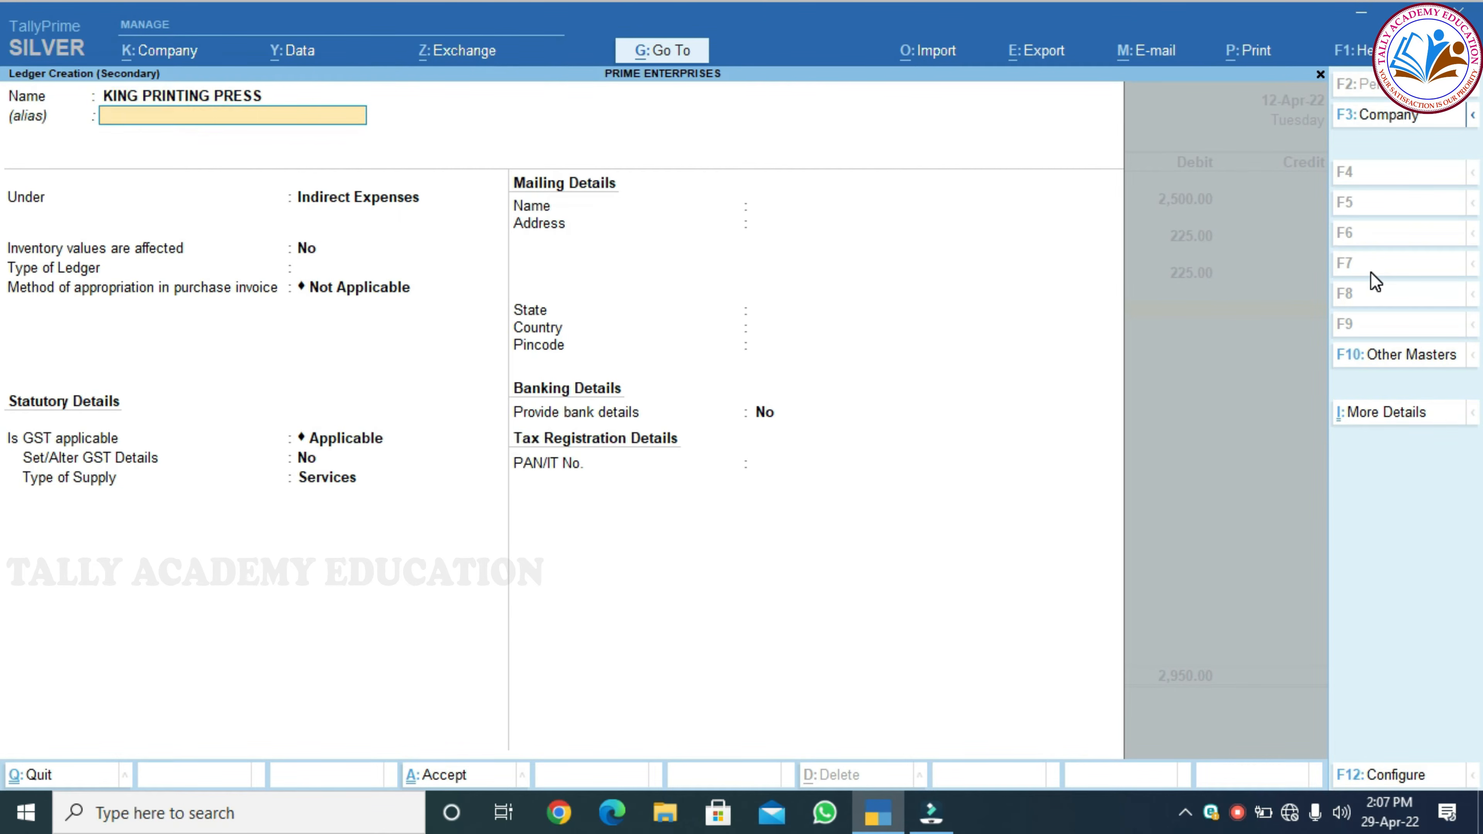
pyautogui.press('Return')
pyautogui.write('SUND')
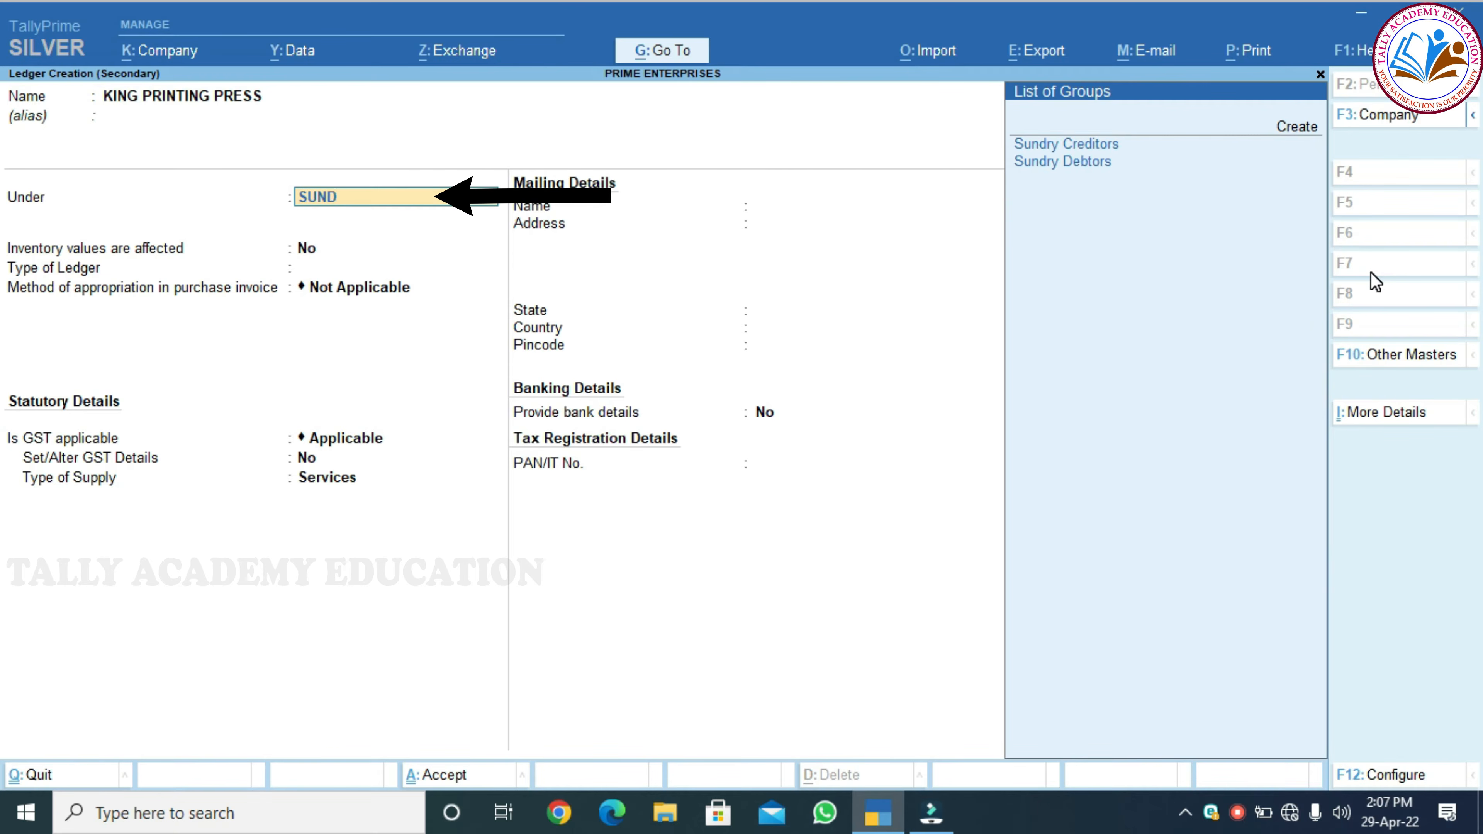
pyautogui.press('Return')
pyautogui.press('Return')
pyautogui.press('Return')
pyautogui.press('Return')
pyautogui.press('Return')
pyautogui.press('Return')
pyautogui.press('Return')
pyautogui.press('Return')
pyautogui.press('Return')
pyautogui.press('Return')
pyautogui.press('Return')
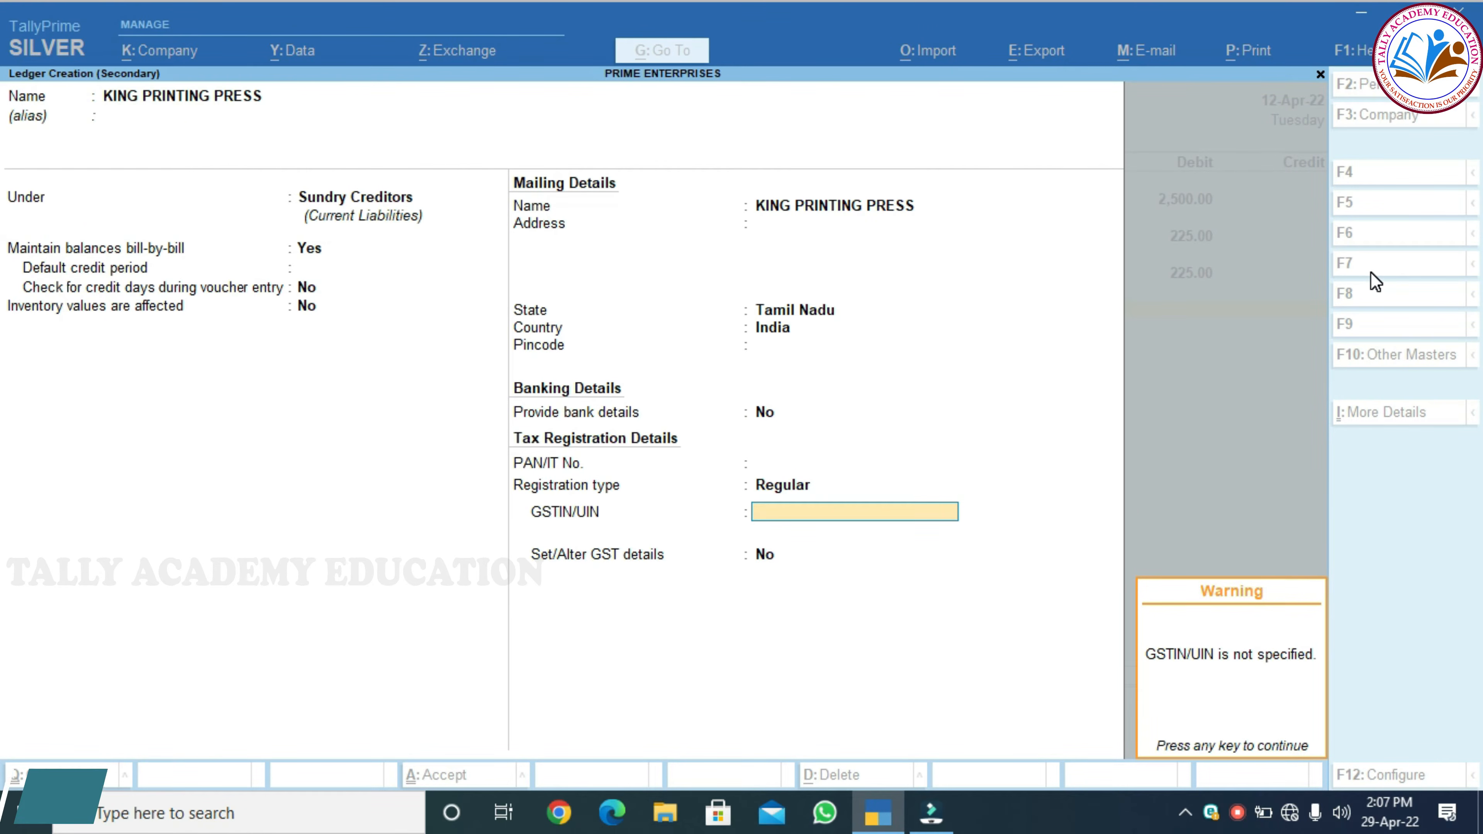
# Enter the creditor's GSTIN and leave its GST details set to No
pyautogui.press('Return')
pyautogui.press('3')
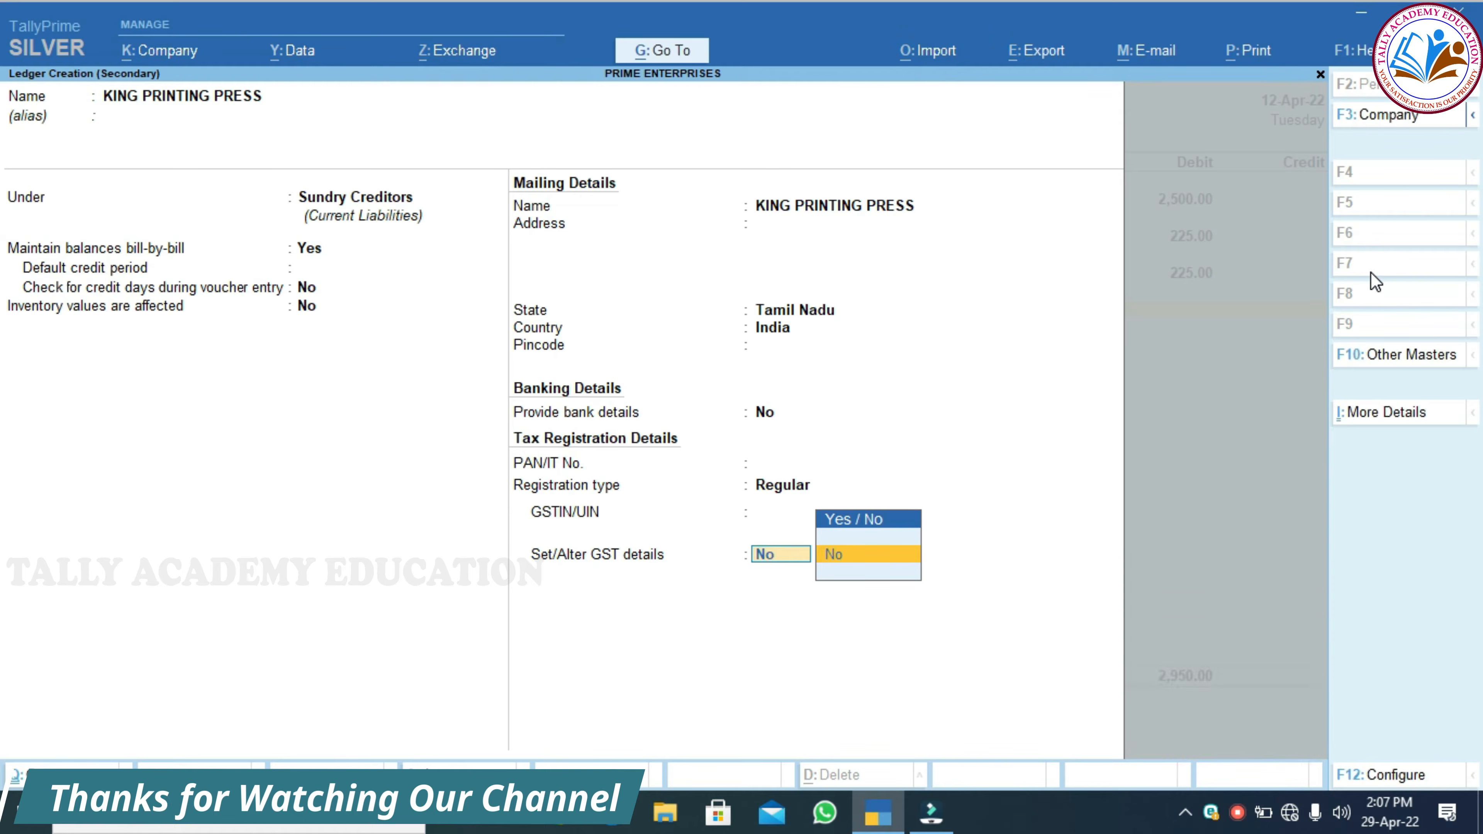
pyautogui.press('BackSpace')
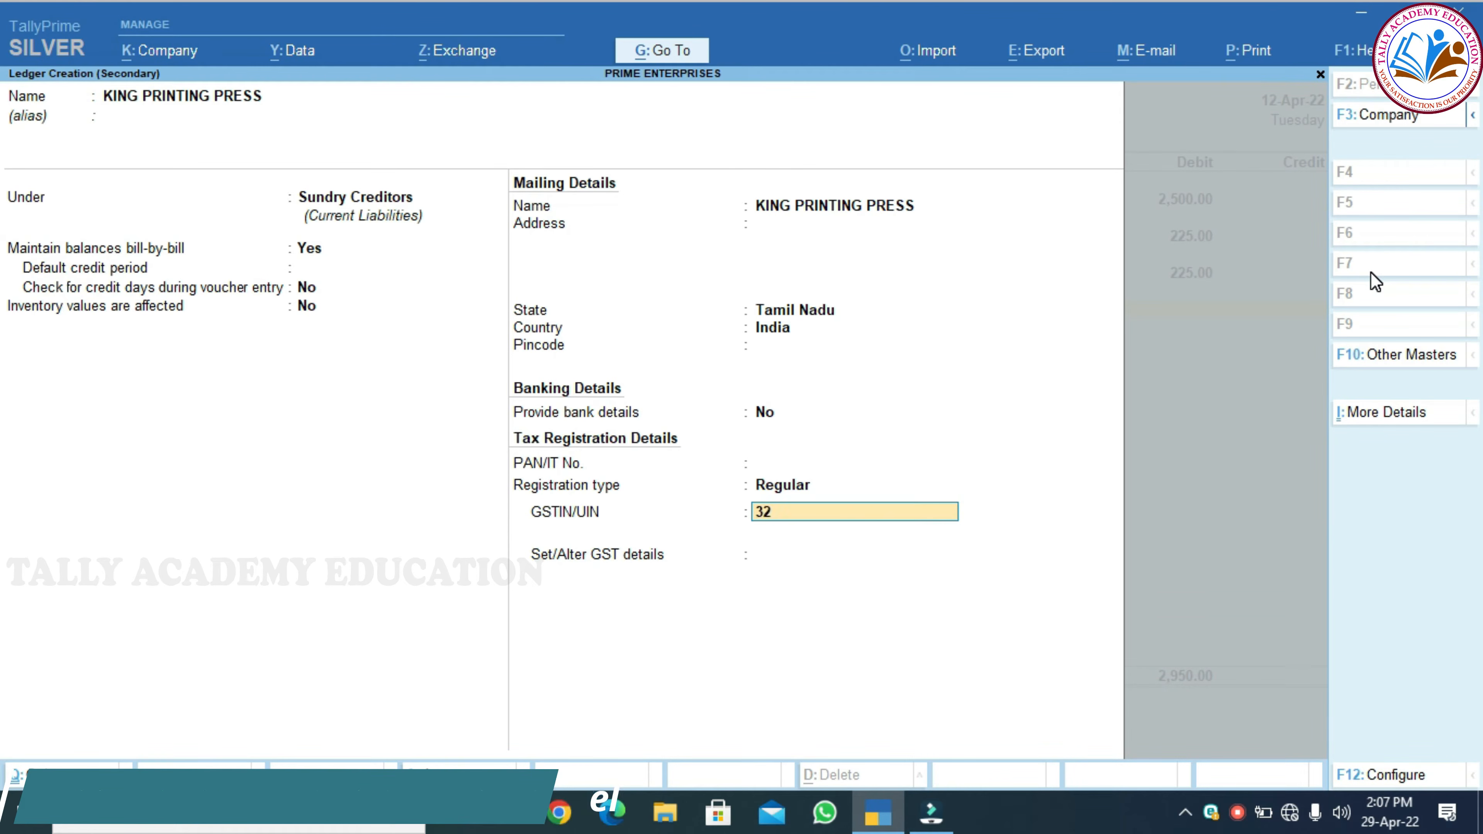
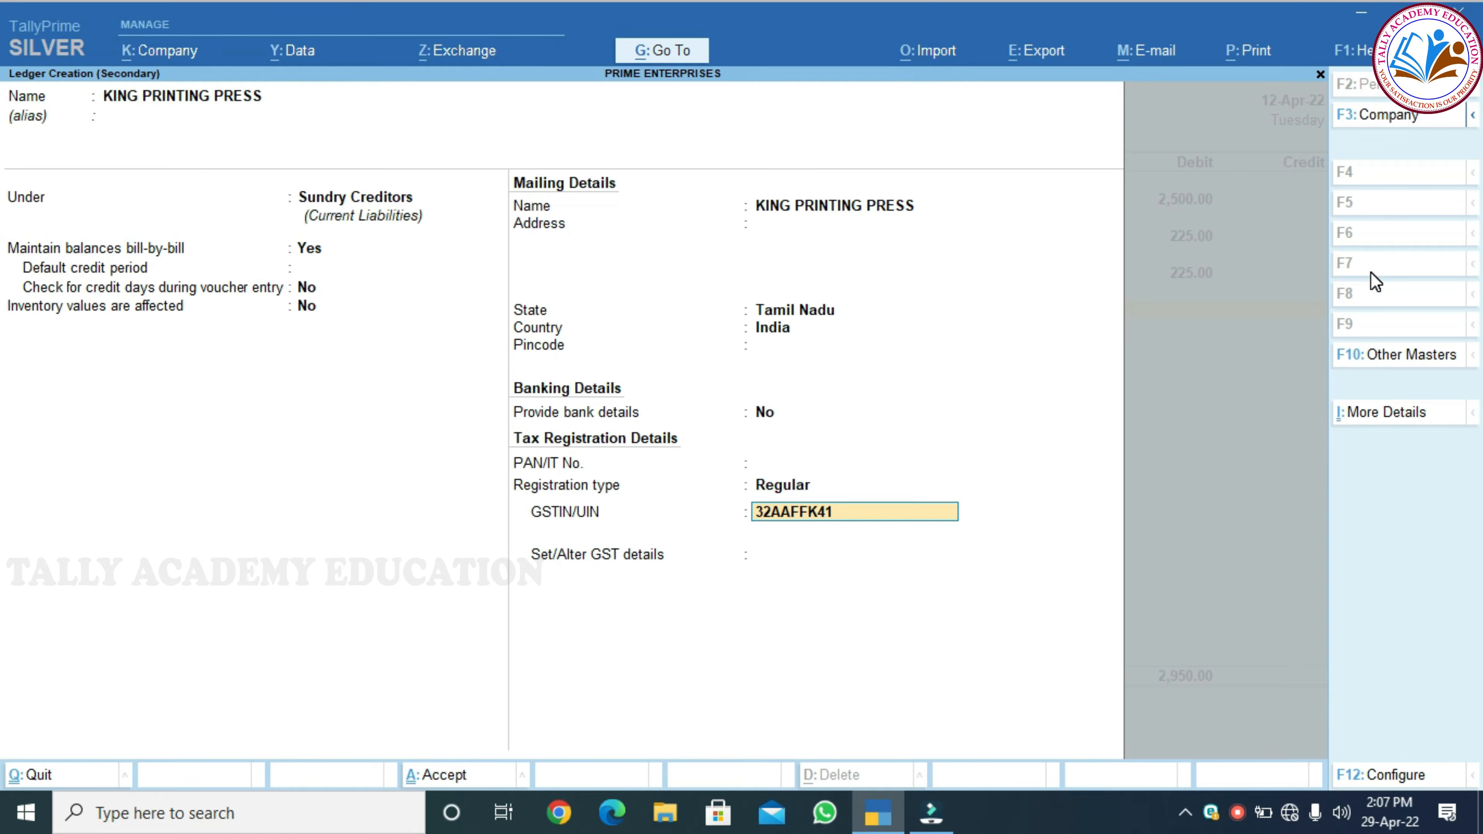
pyautogui.press('Return')
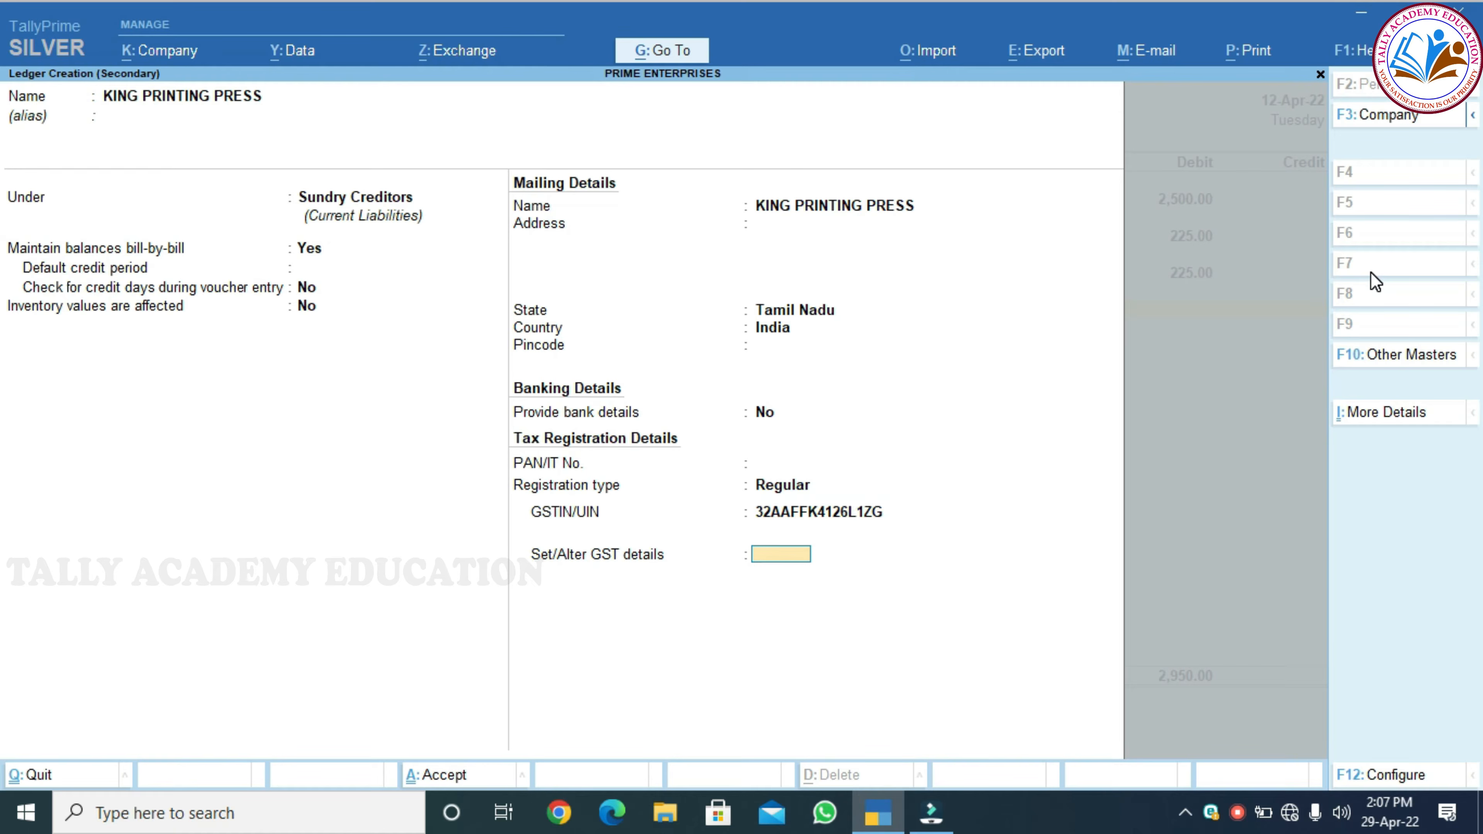
pyautogui.press('Return')
# Add New Ref bill 52368 for 2,950 Cr under KING PRINTING PRESS
pyautogui.press('Return')
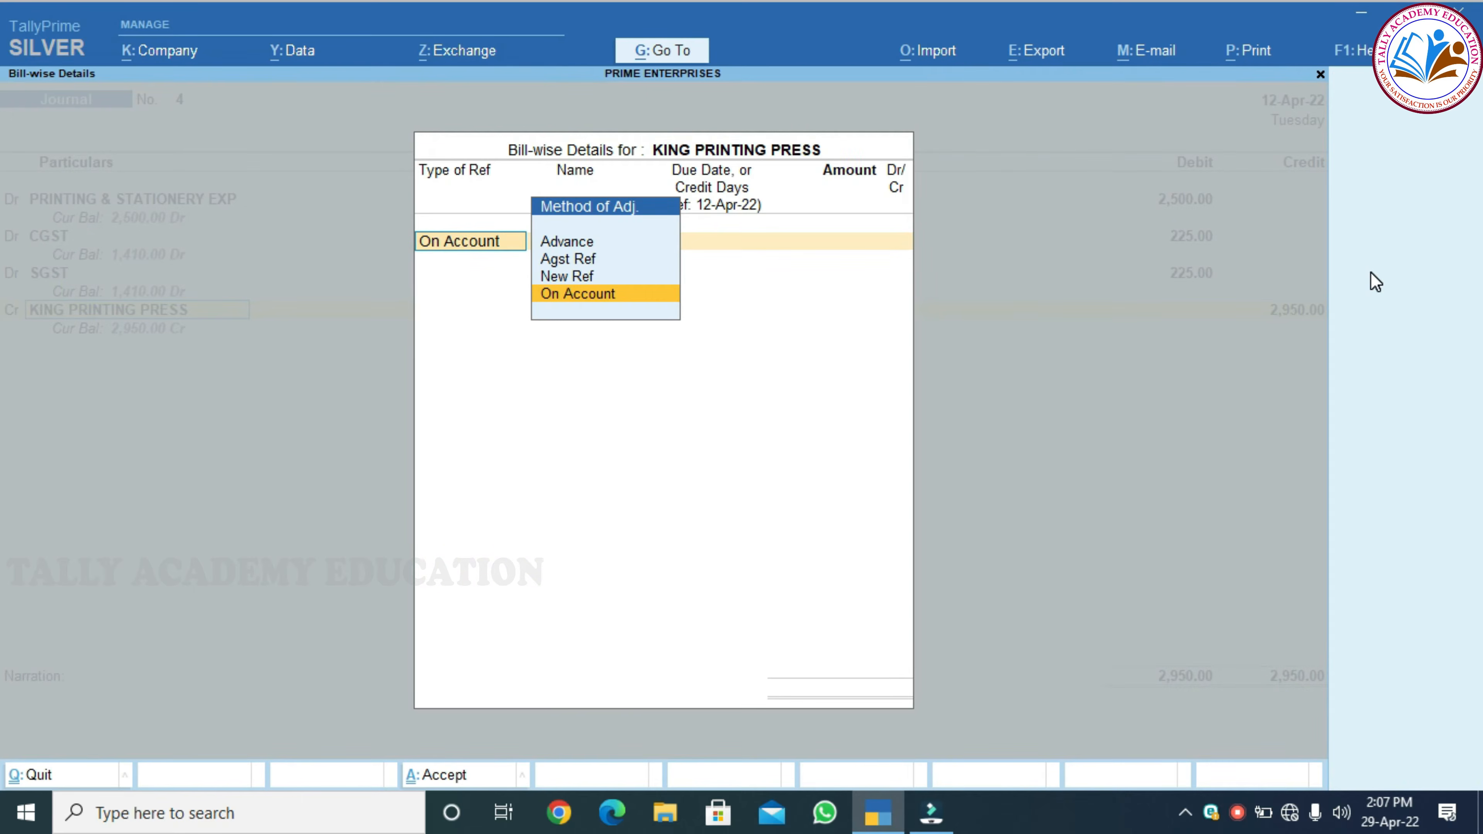
pyautogui.press('Up')
pyautogui.press('Return')
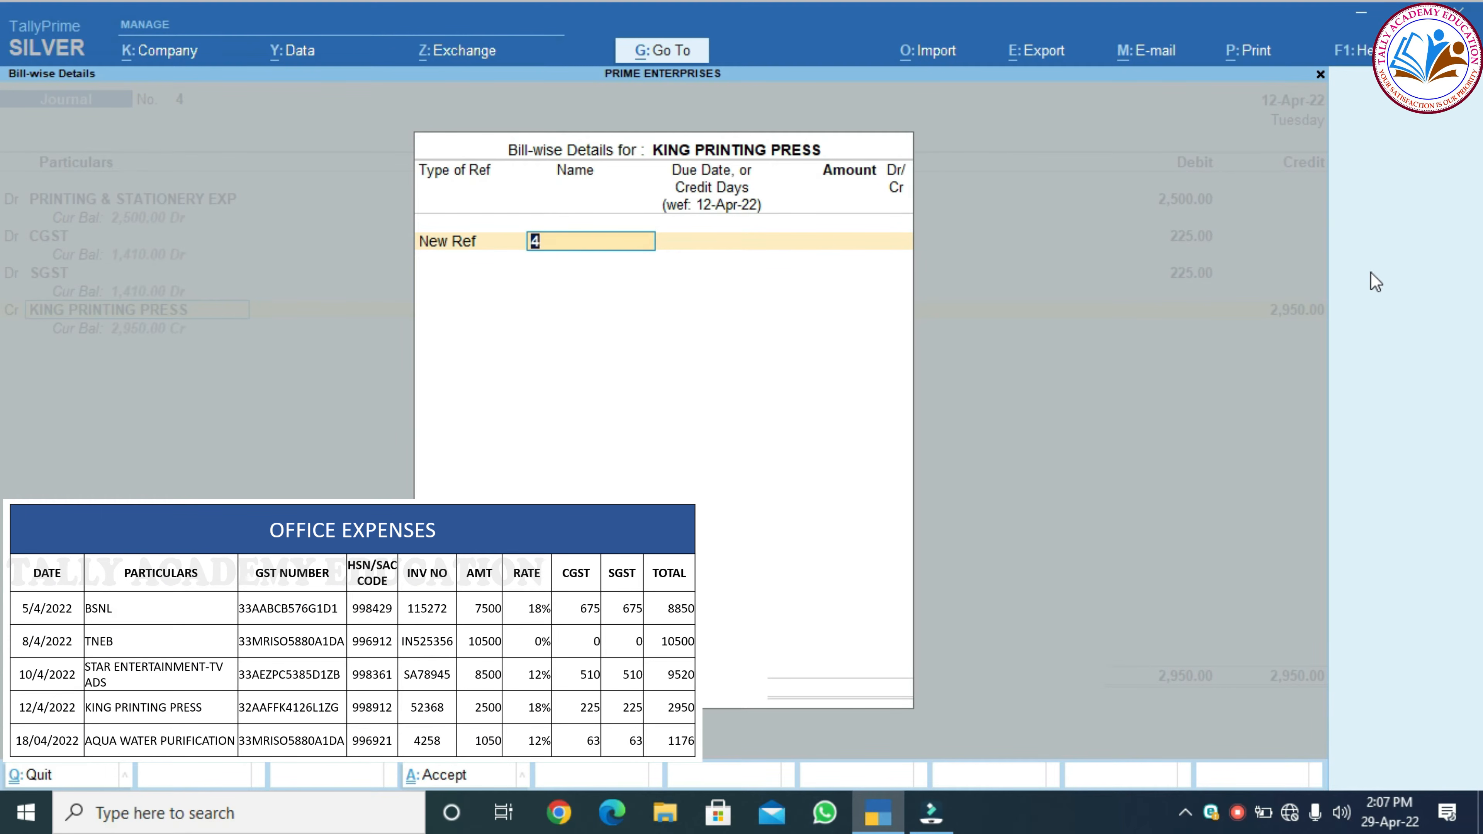
pyautogui.write('52368')
pyautogui.press('Return')
pyautogui.press('Return')
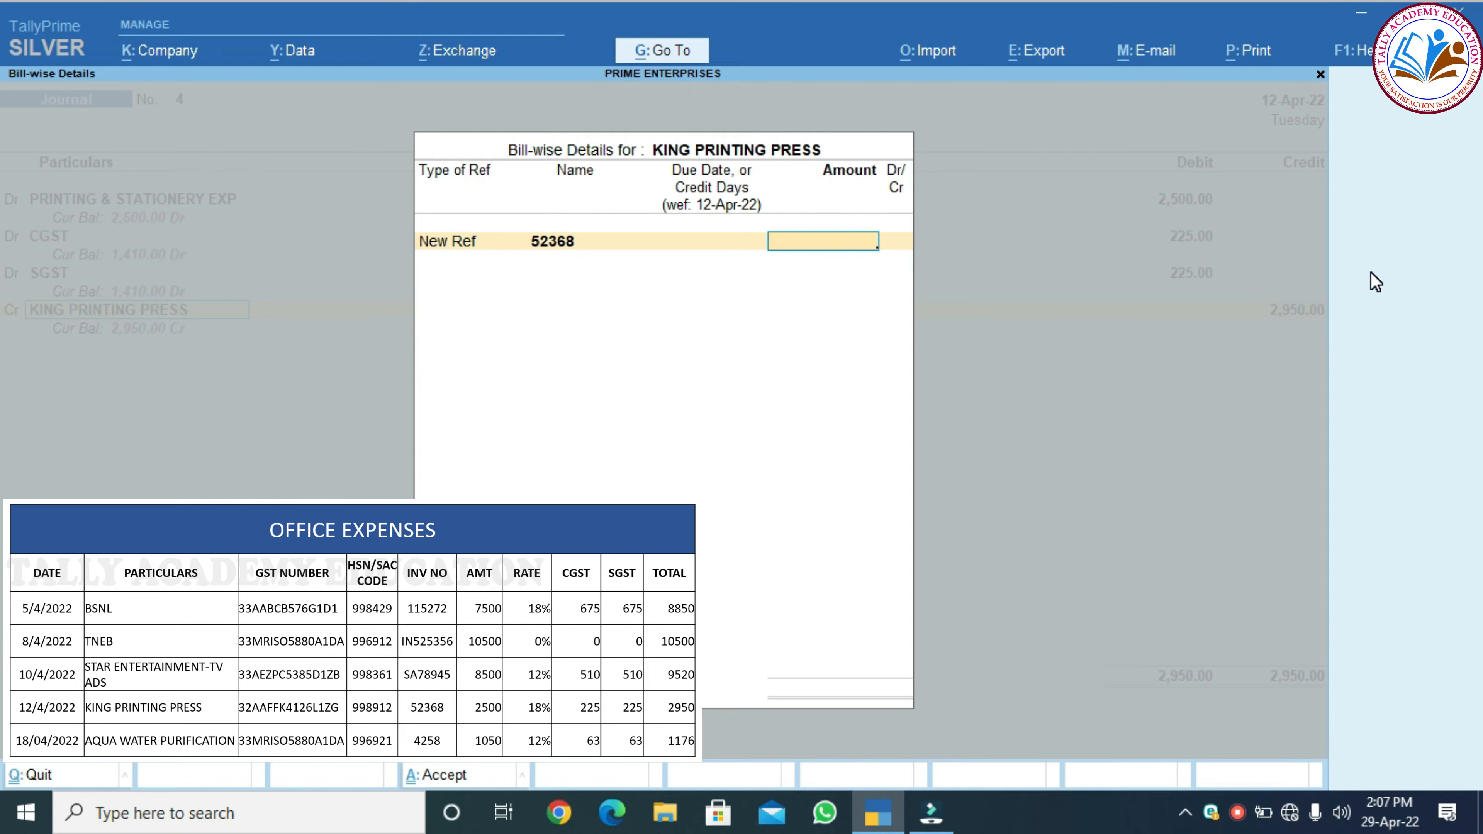
pyautogui.write('2950')
pyautogui.press('Return')
pyautogui.press('Return')
pyautogui.press('Return')
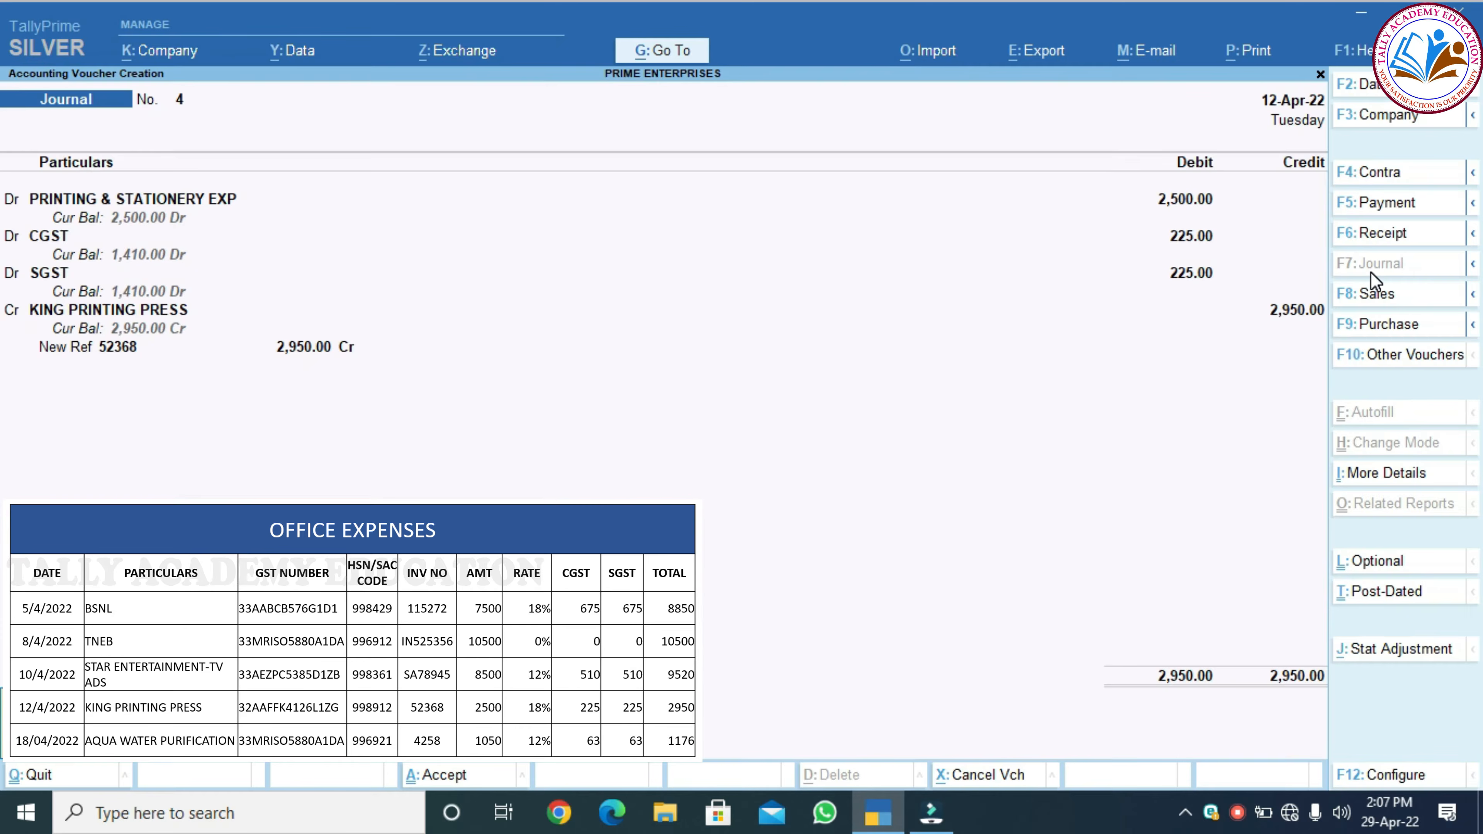
pyautogui.press('Return')
pyautogui.press('Return')
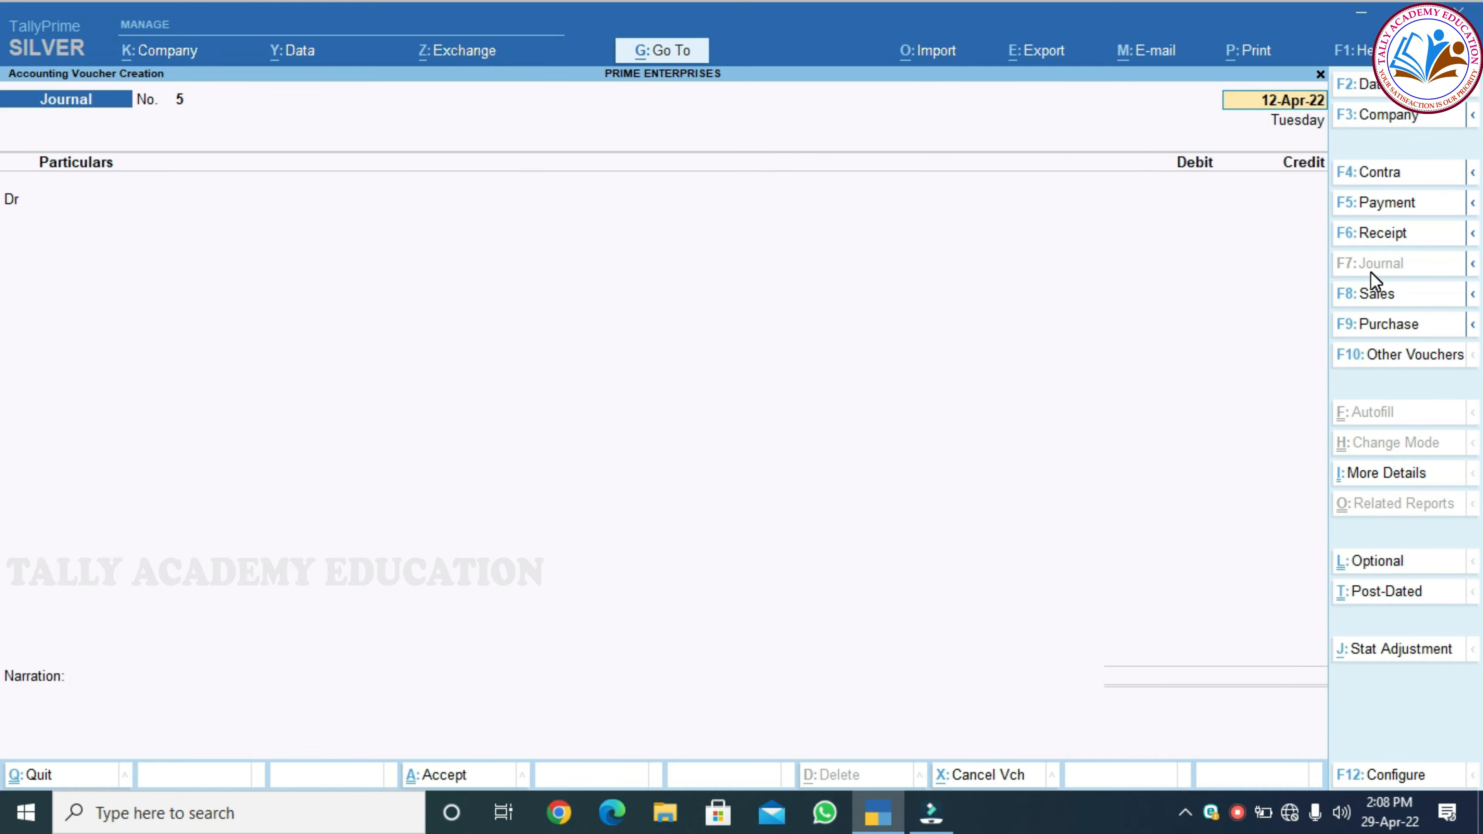
# Start Journal No. 5 with the date changed to 18-Apr-22
pyautogui.press('F2')
pyautogui.write('18.04')
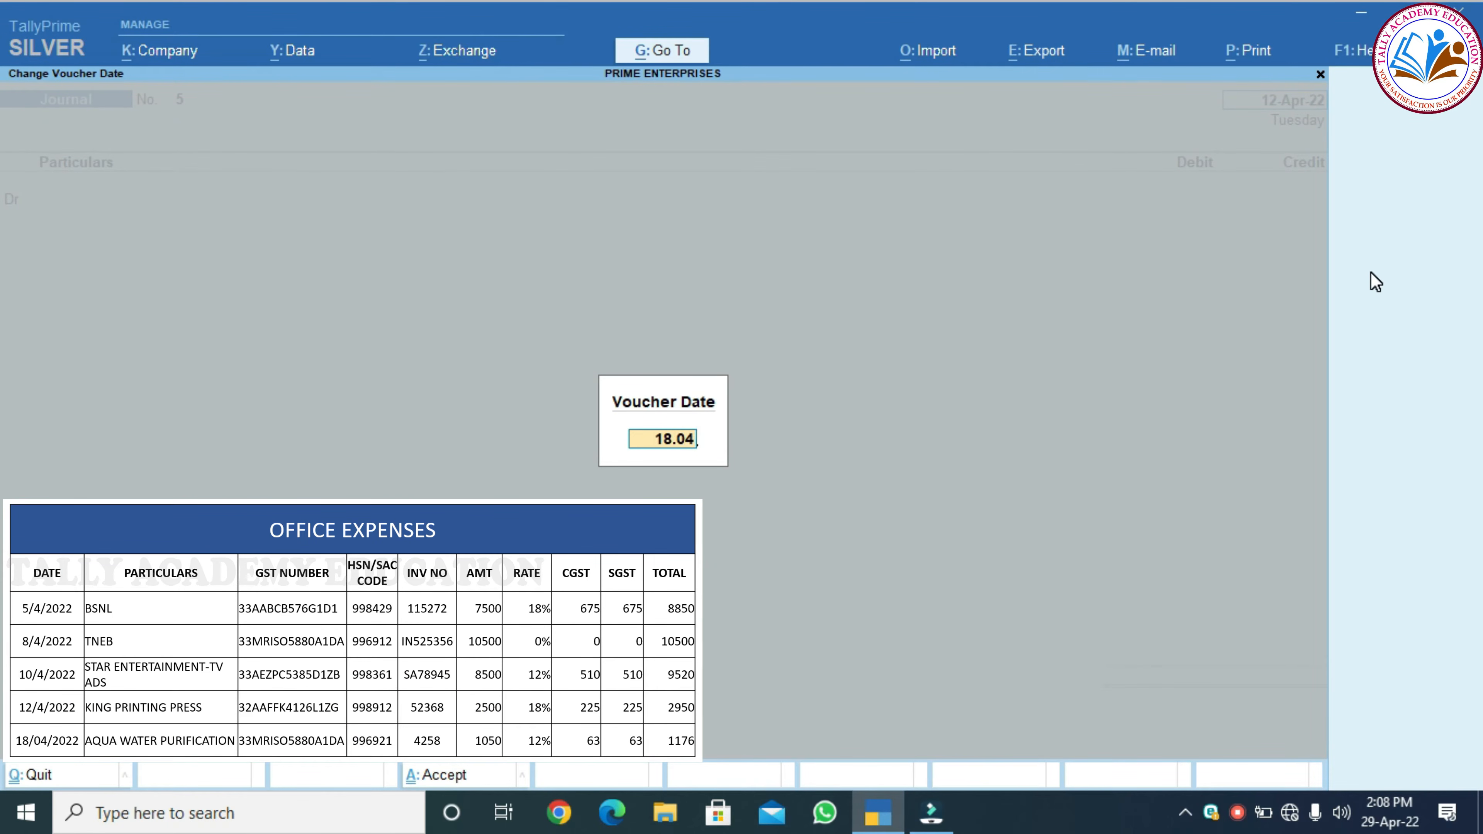
pyautogui.press('Return')
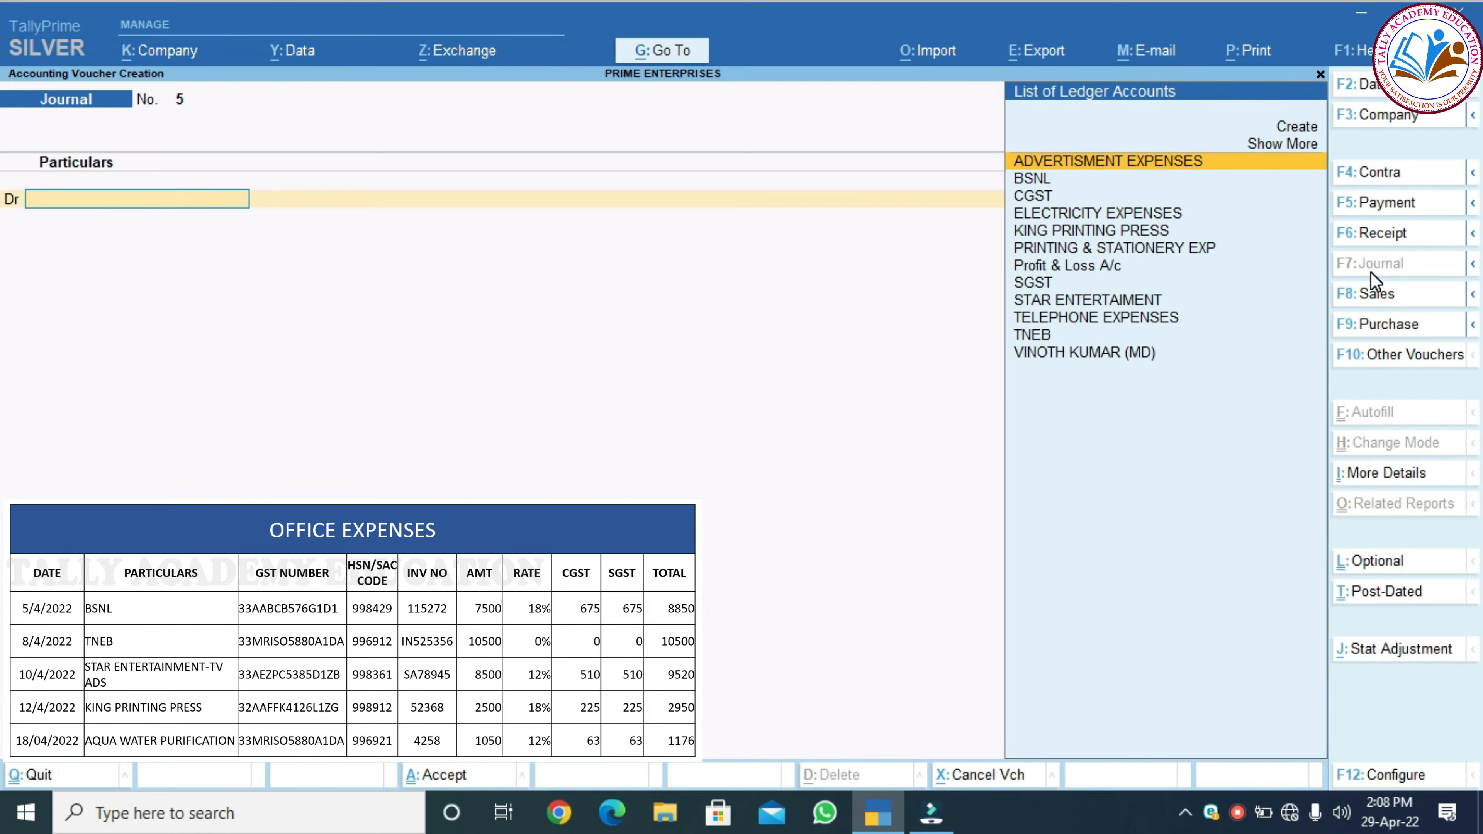
# Create ledger STAFF WELFARE EXP under Indirect Expenses, GST applicable, with GST details set to Yes
pyautogui.hotkey('alt', 'c')
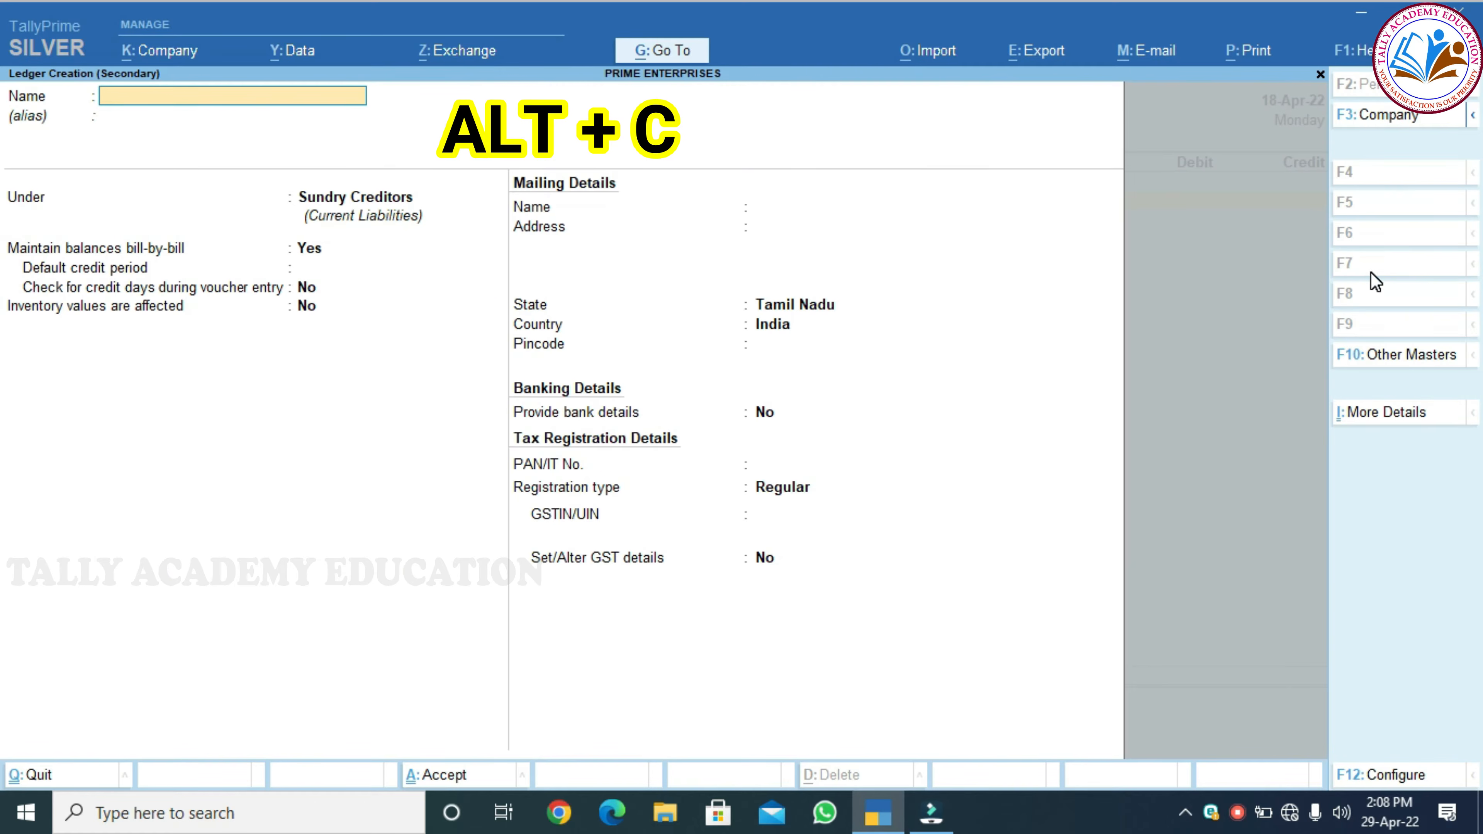
pyautogui.write('STA')
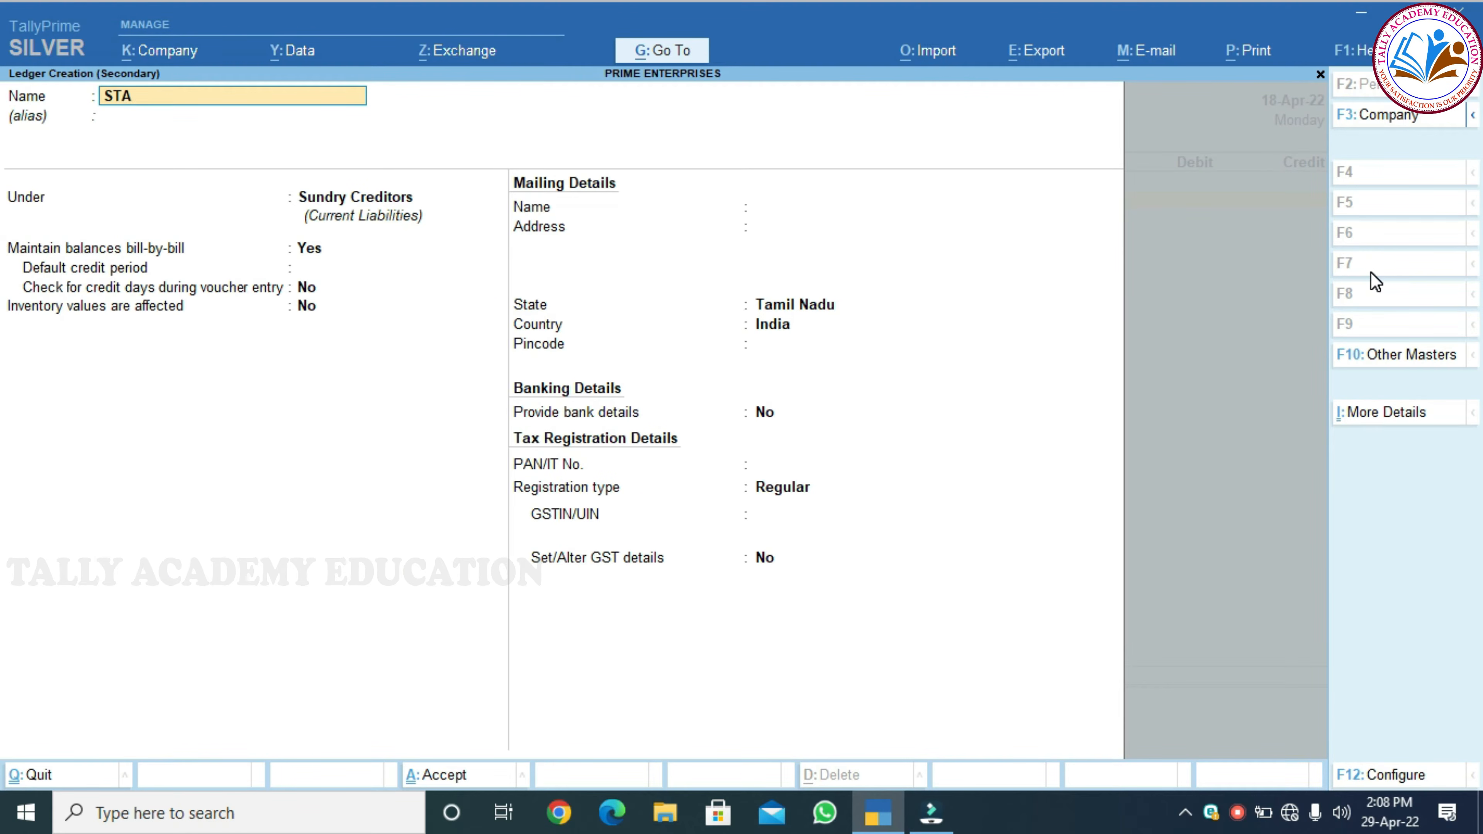
pyautogui.write('FF WELFARE EXP')
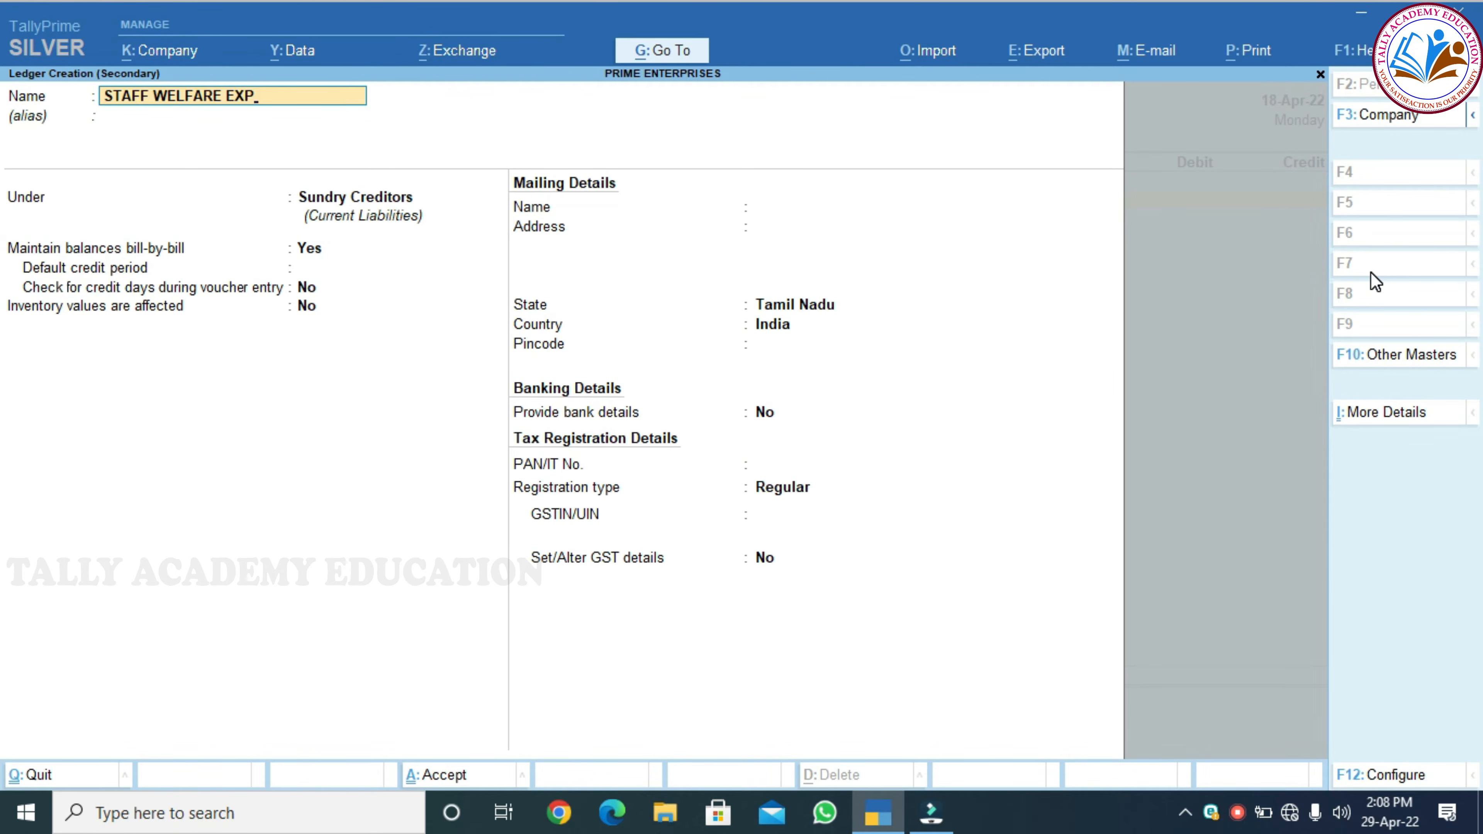
pyautogui.press('Return')
pyautogui.write('INDI')
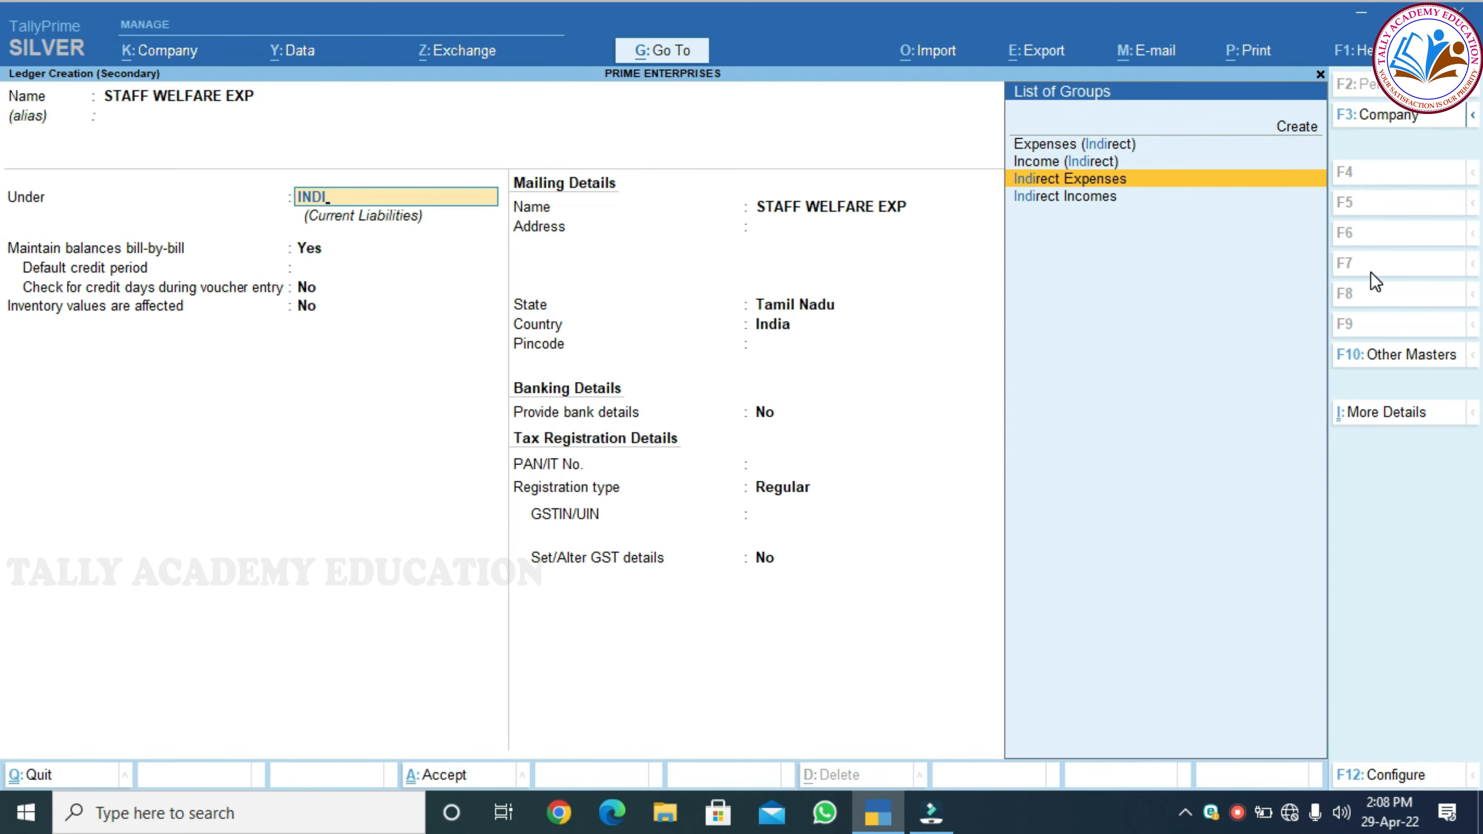
pyautogui.press('Return')
pyautogui.press('Return')
pyautogui.press('Return')
pyautogui.press('Return')
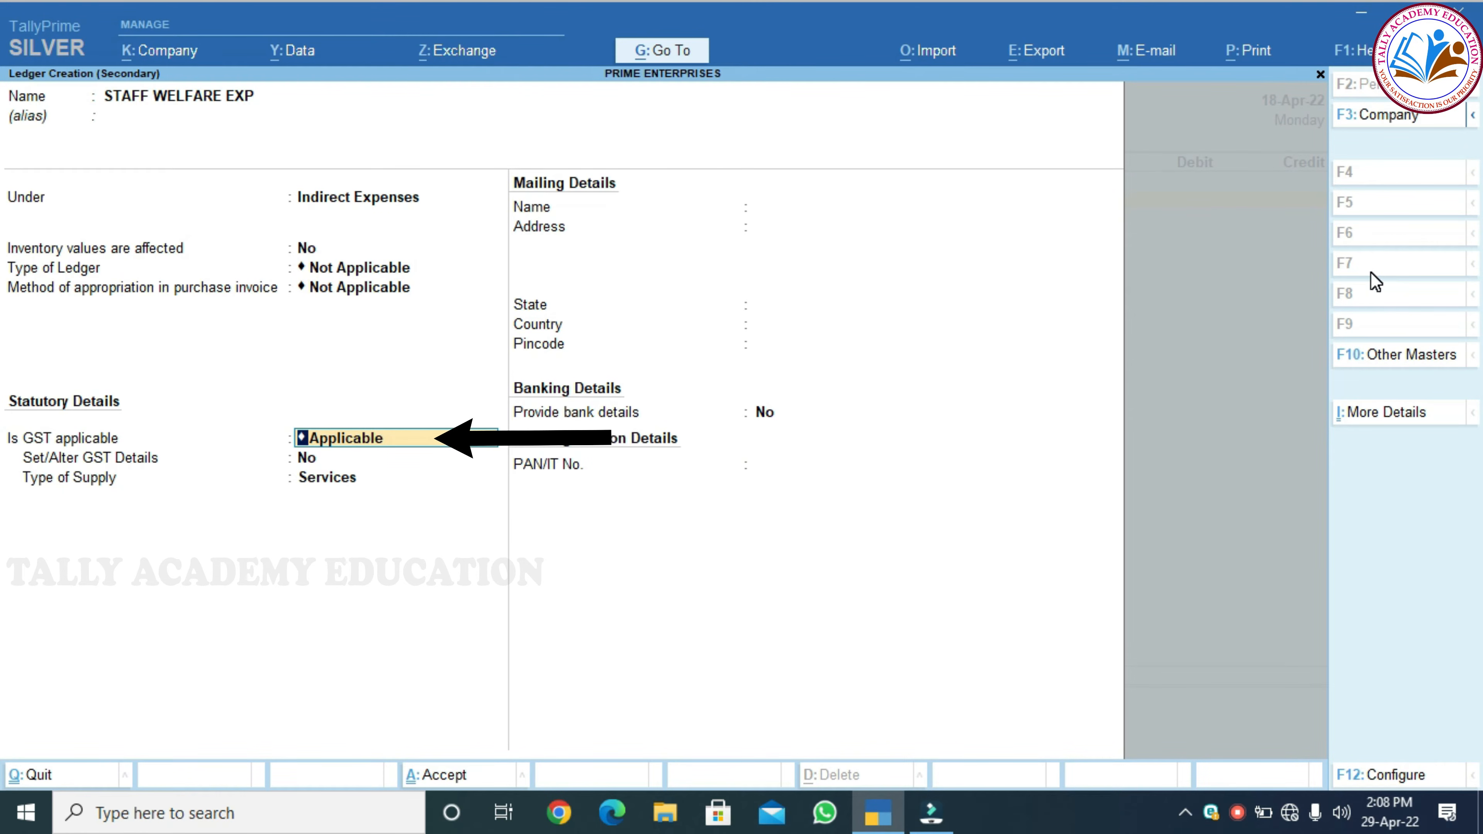
pyautogui.press('Return')
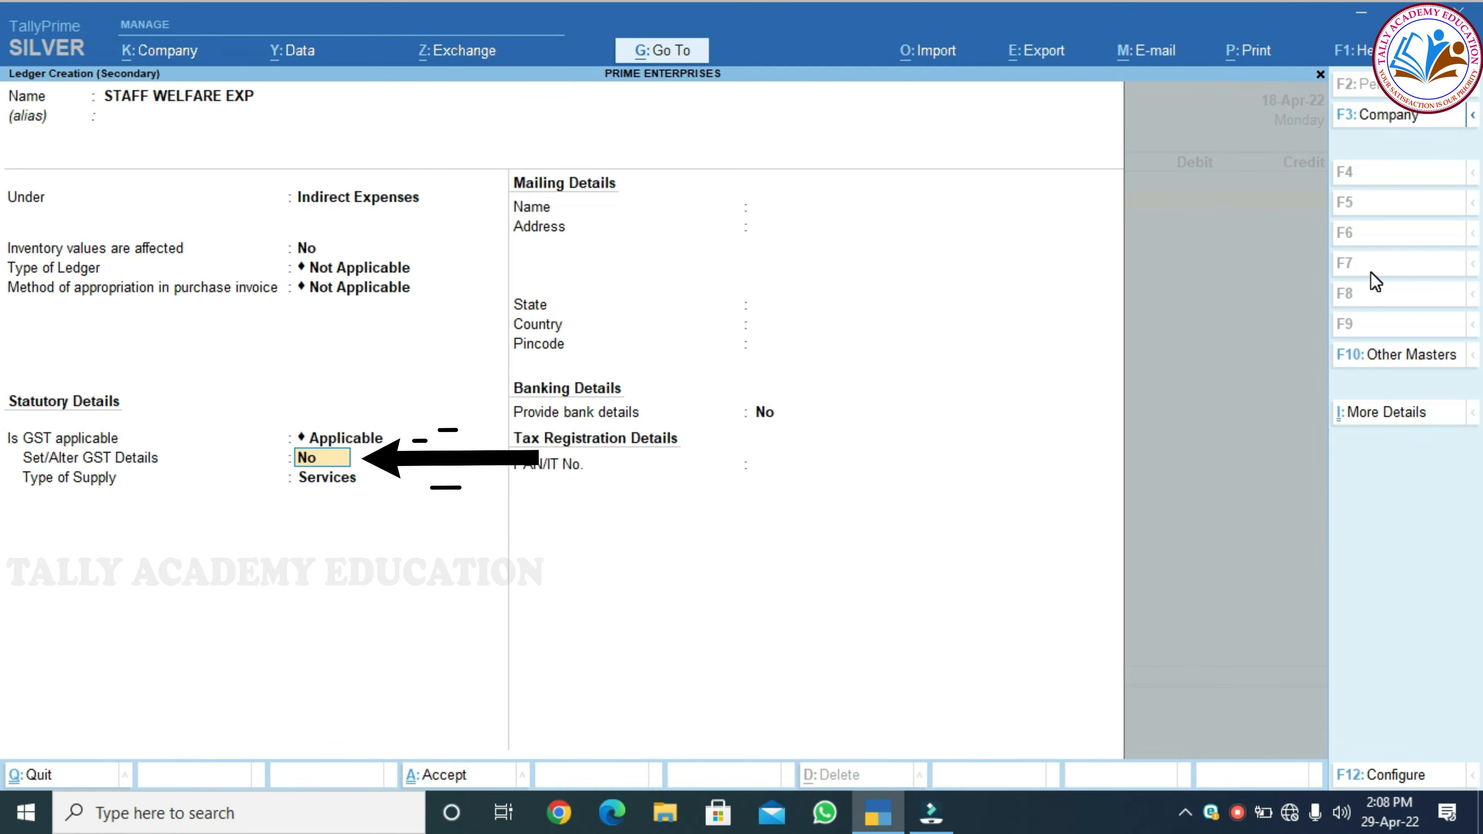
pyautogui.write('Yes')
pyautogui.press('Return')
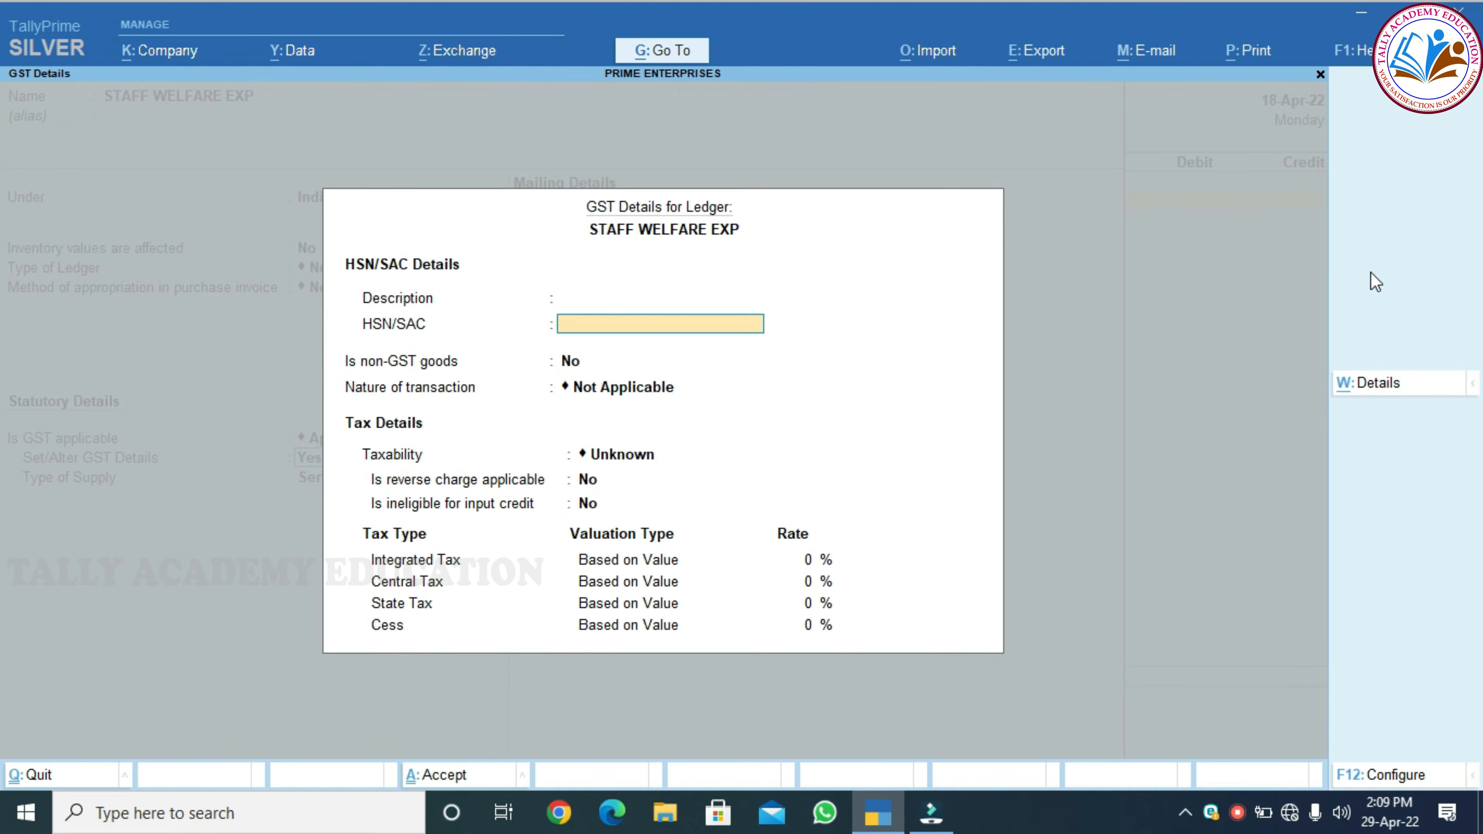
# Give STAFF WELFARE EXP SAC 996921, Purchase Taxable nature, 12% tax and Services supply
pyautogui.write('9989')
pyautogui.press('BackSpace')
pyautogui.press('BackSpace')
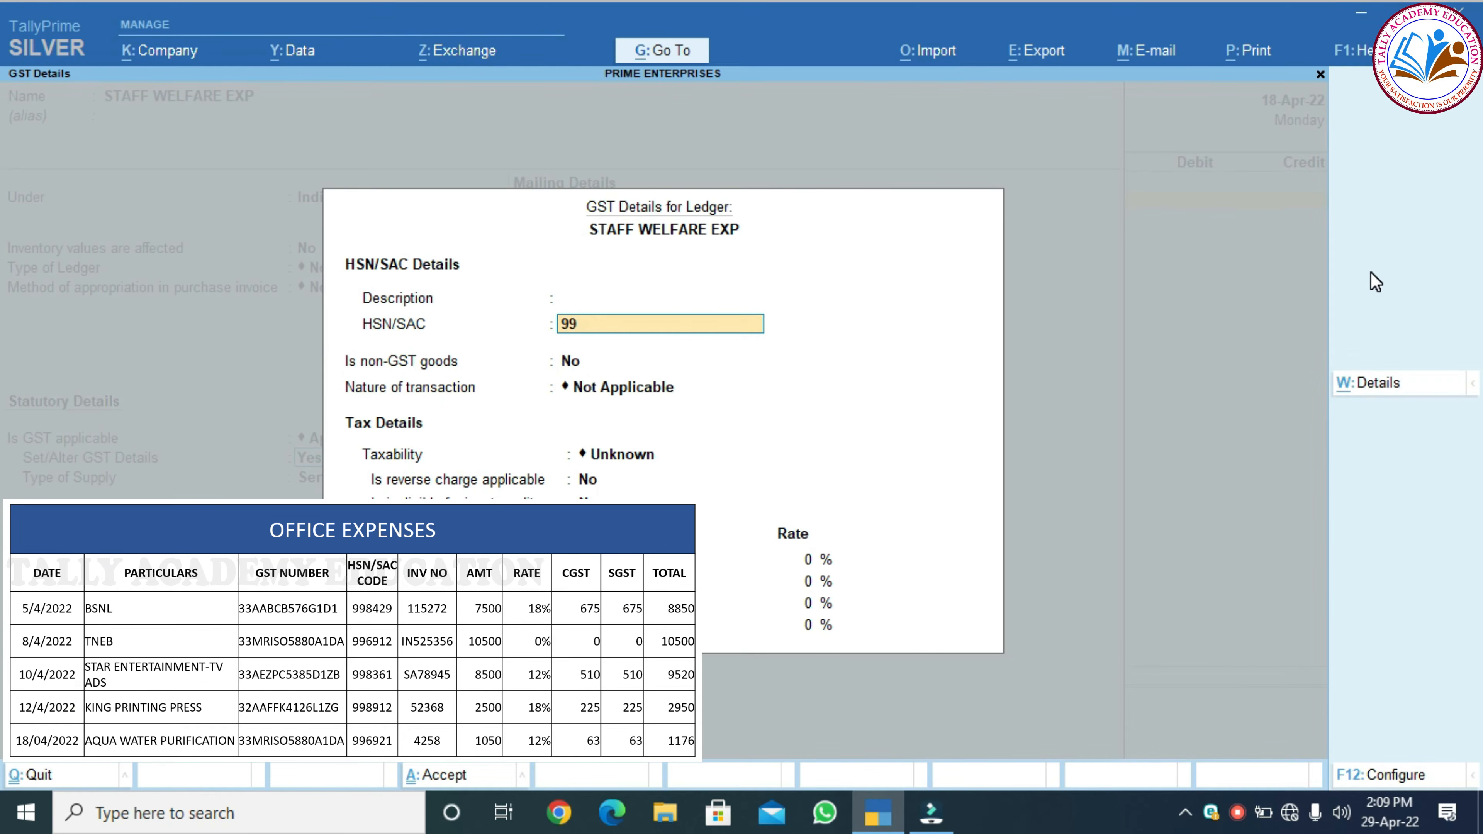
pyautogui.write('6921')
pyautogui.press('Return')
pyautogui.press('Return')
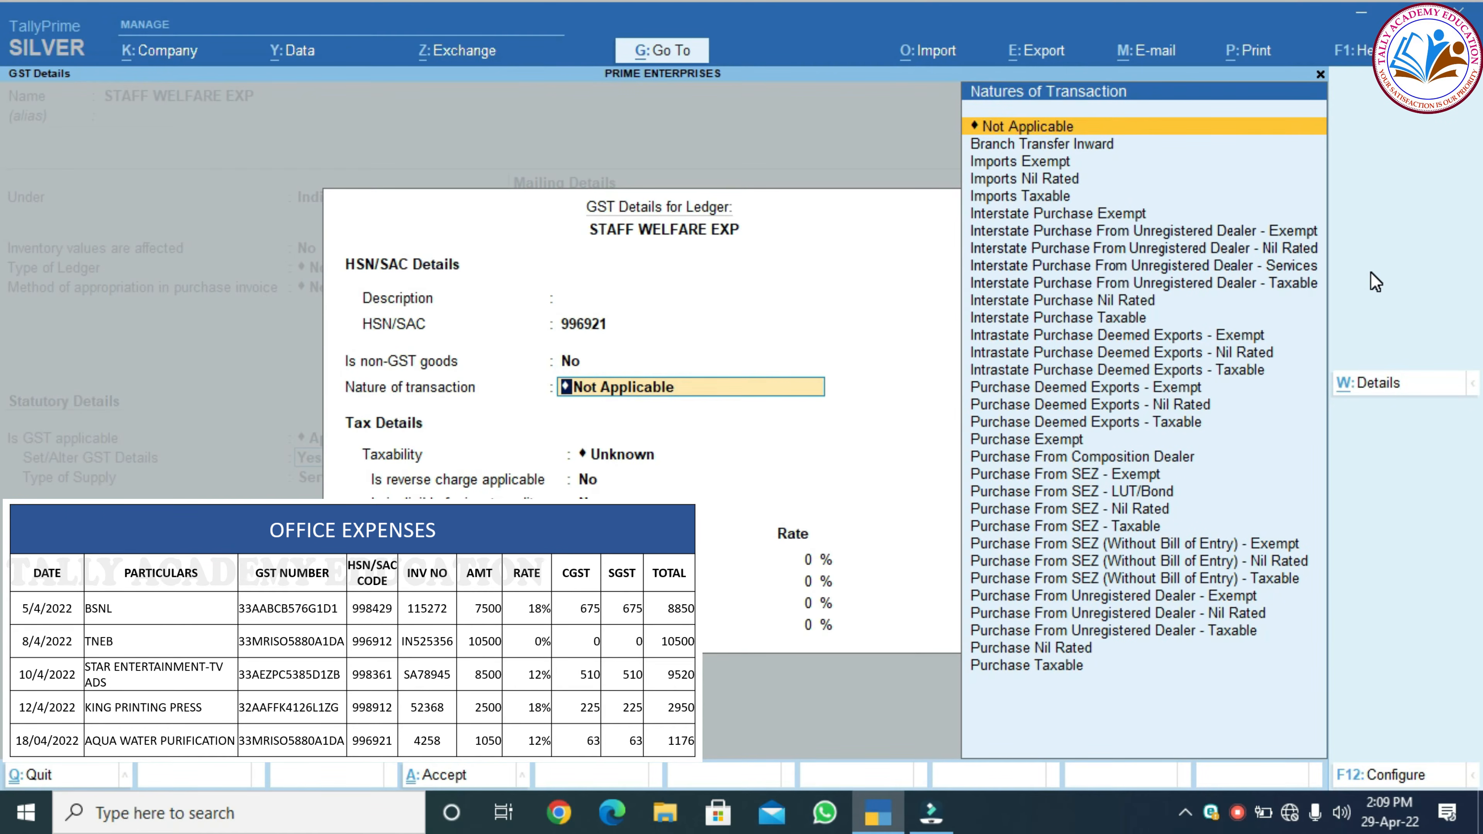
pyautogui.press('Down')
pyautogui.press('Down')
pyautogui.press('Down')
pyautogui.press('Down')
pyautogui.press('Down')
pyautogui.press('Down')
pyautogui.press('Down')
pyautogui.press('Down')
pyautogui.press('Down')
pyautogui.press('Down')
pyautogui.press('Down')
pyautogui.press('Down')
pyautogui.press('Down')
pyautogui.press('Down')
pyautogui.press('Down')
pyautogui.press('Down')
pyautogui.press('Down')
pyautogui.press('Down')
pyautogui.press('Down')
pyautogui.press('Down')
pyautogui.press('Down')
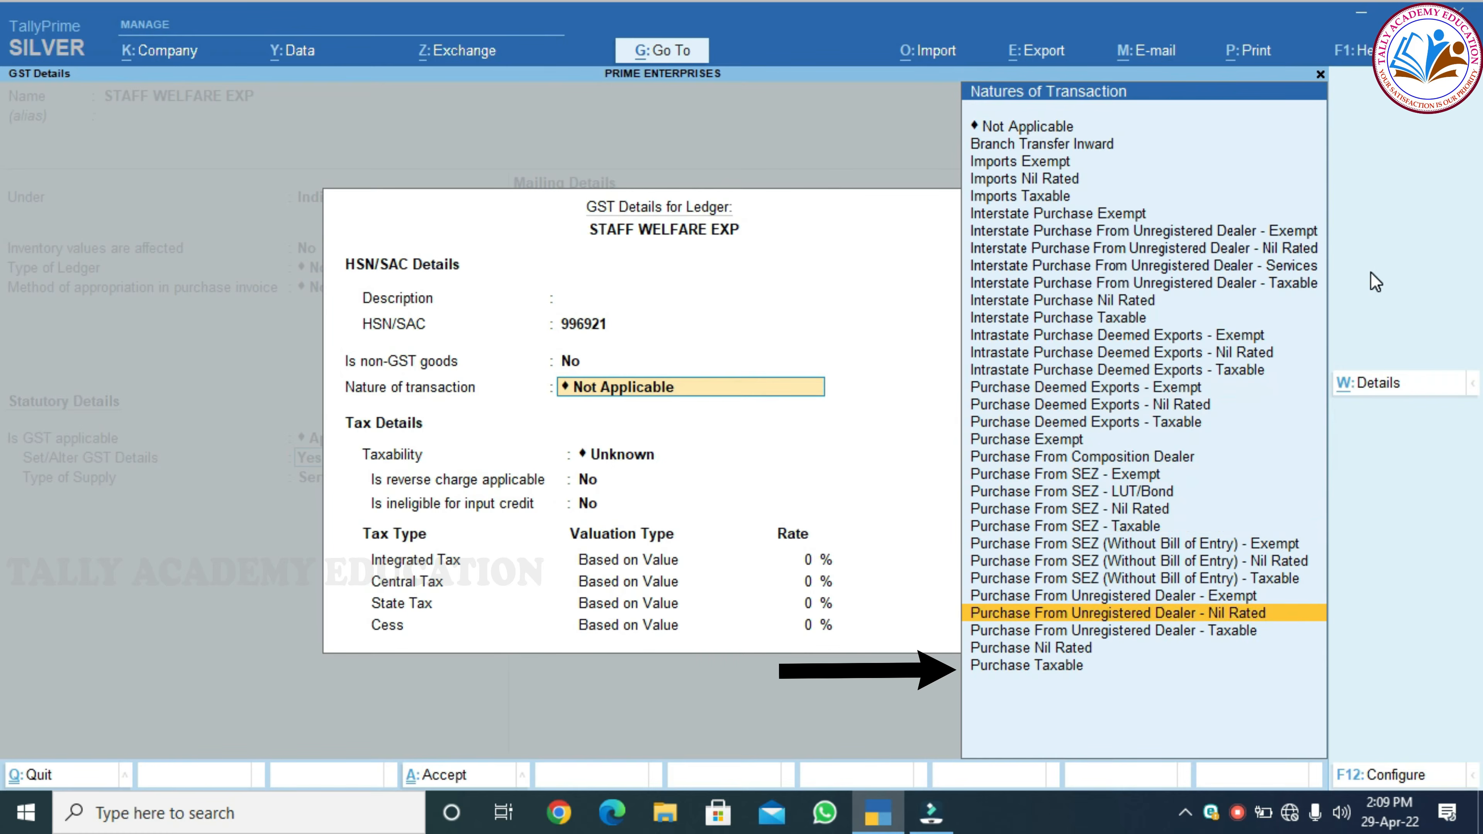
pyautogui.press('Return')
pyautogui.press('Return')
pyautogui.press('Return')
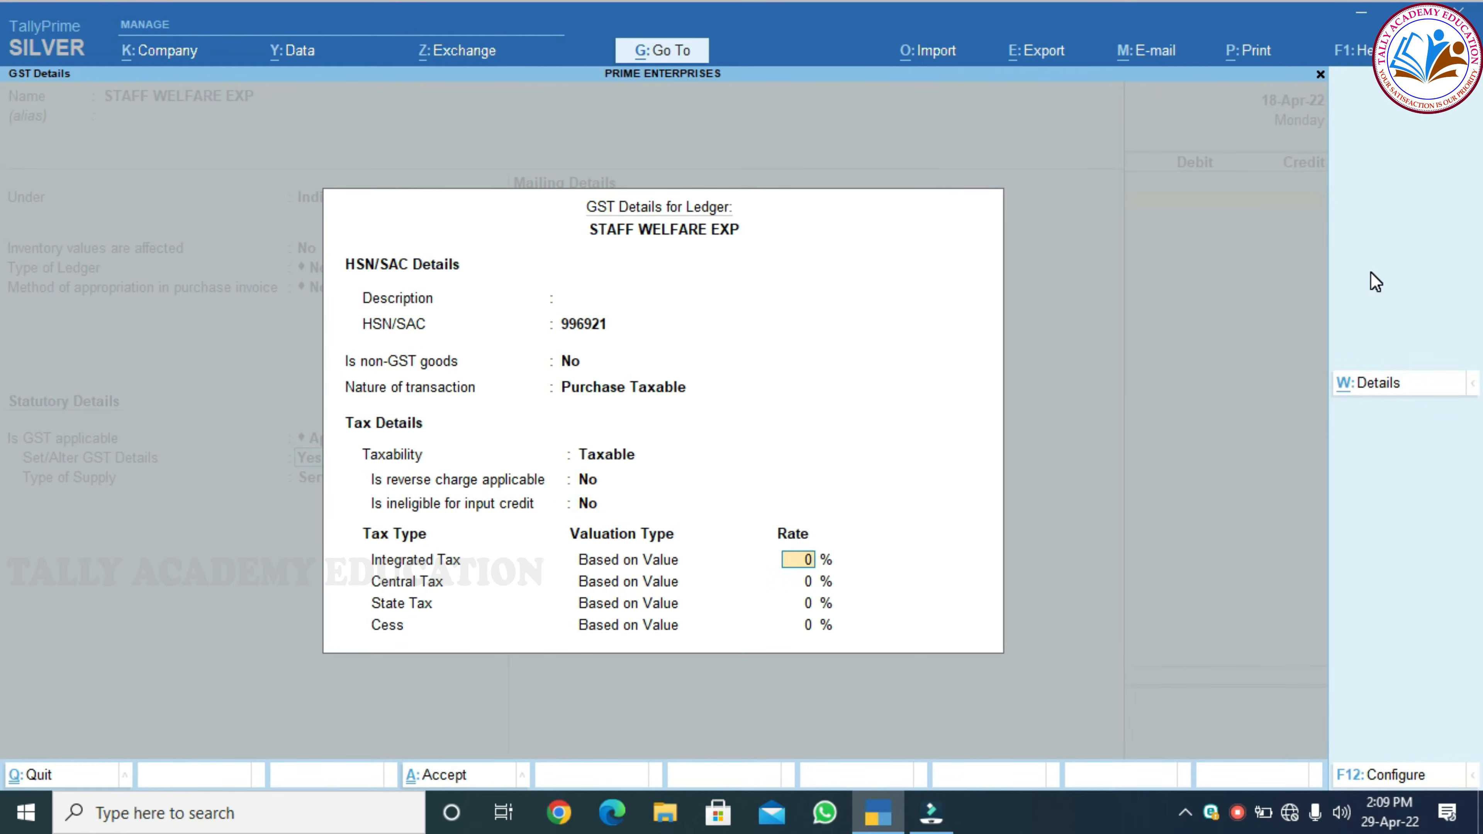
pyautogui.write('12')
pyautogui.press('Return')
pyautogui.press('Return')
pyautogui.press('Return')
pyautogui.press('Return')
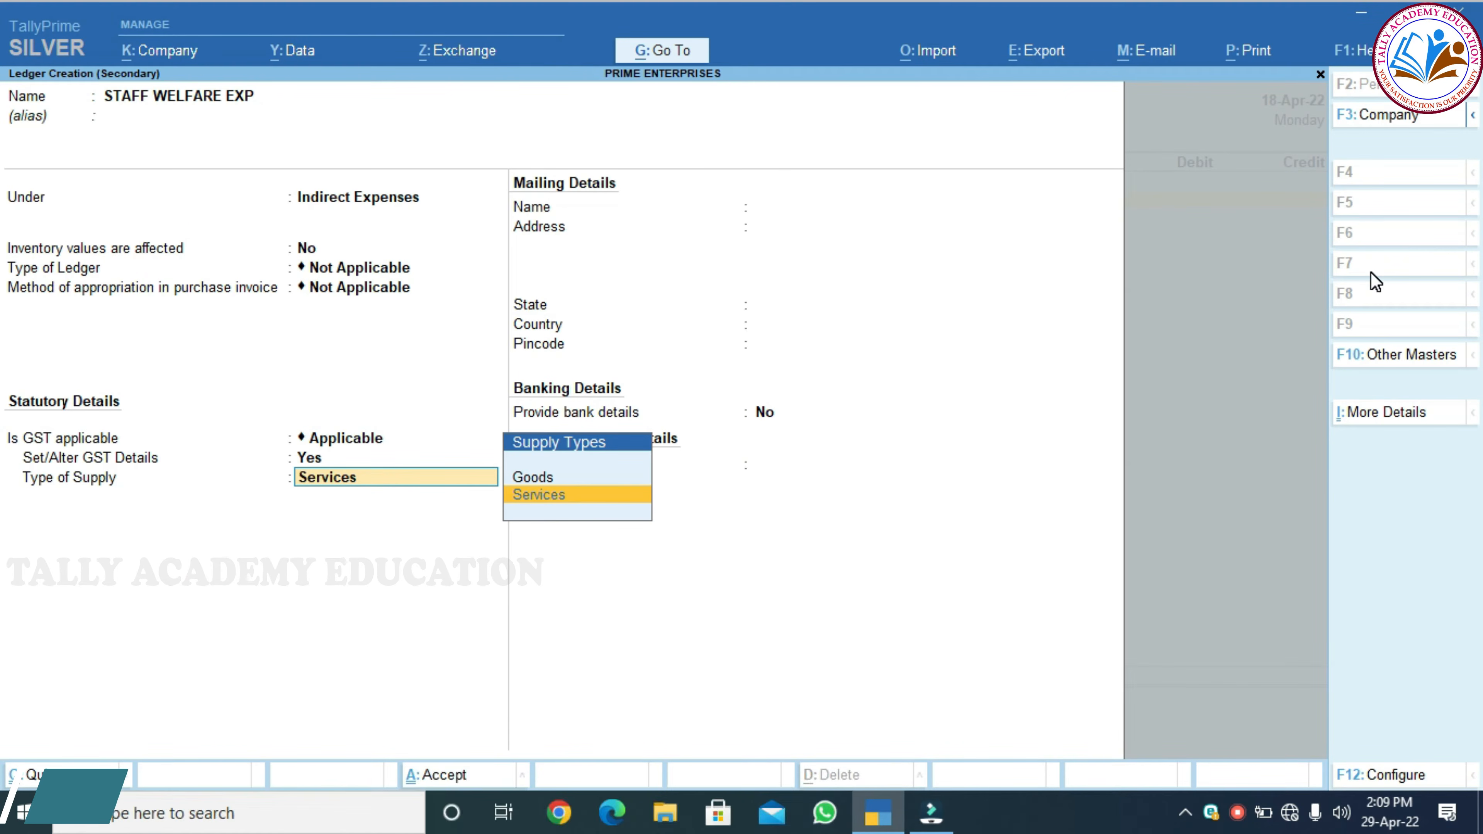
pyautogui.press('Return')
pyautogui.press('Return')
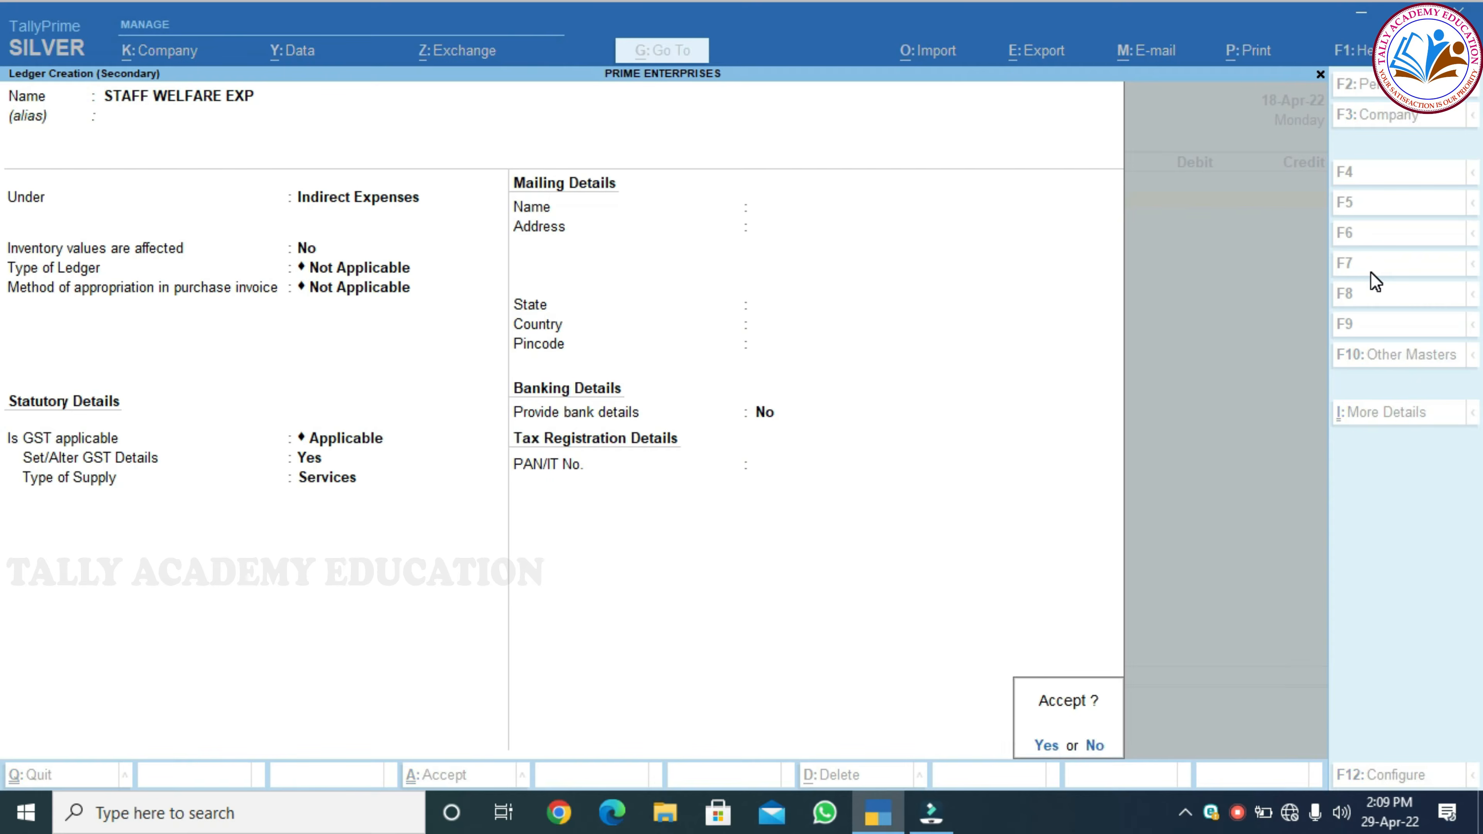
pyautogui.press('Return')
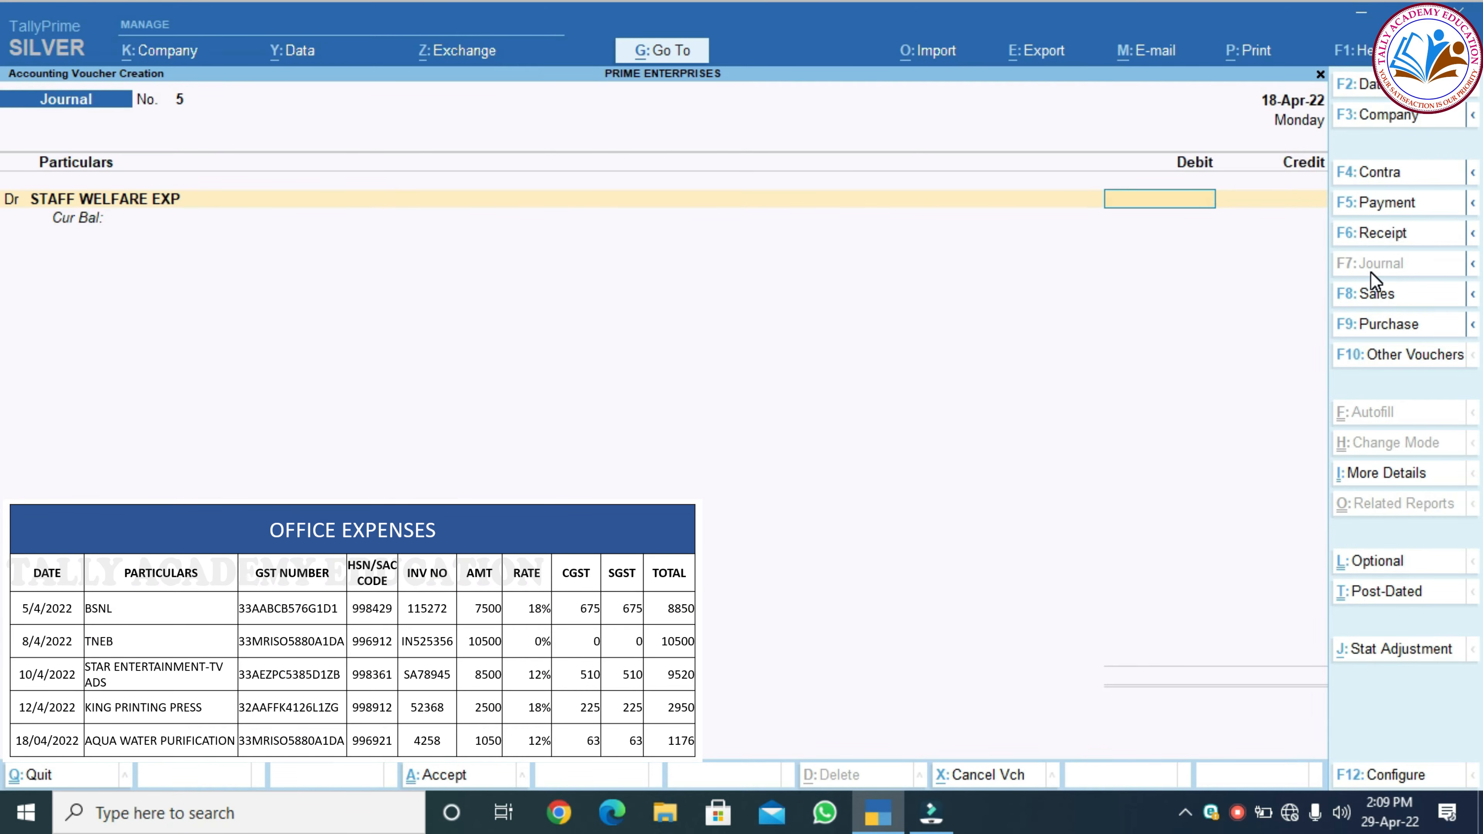
# Debit 1,050 to STAFF WELFARE EXP and add a CGST debit of 63
pyautogui.write('1050')
pyautogui.press('Return')
pyautogui.write('d')
pyautogui.press('Return')
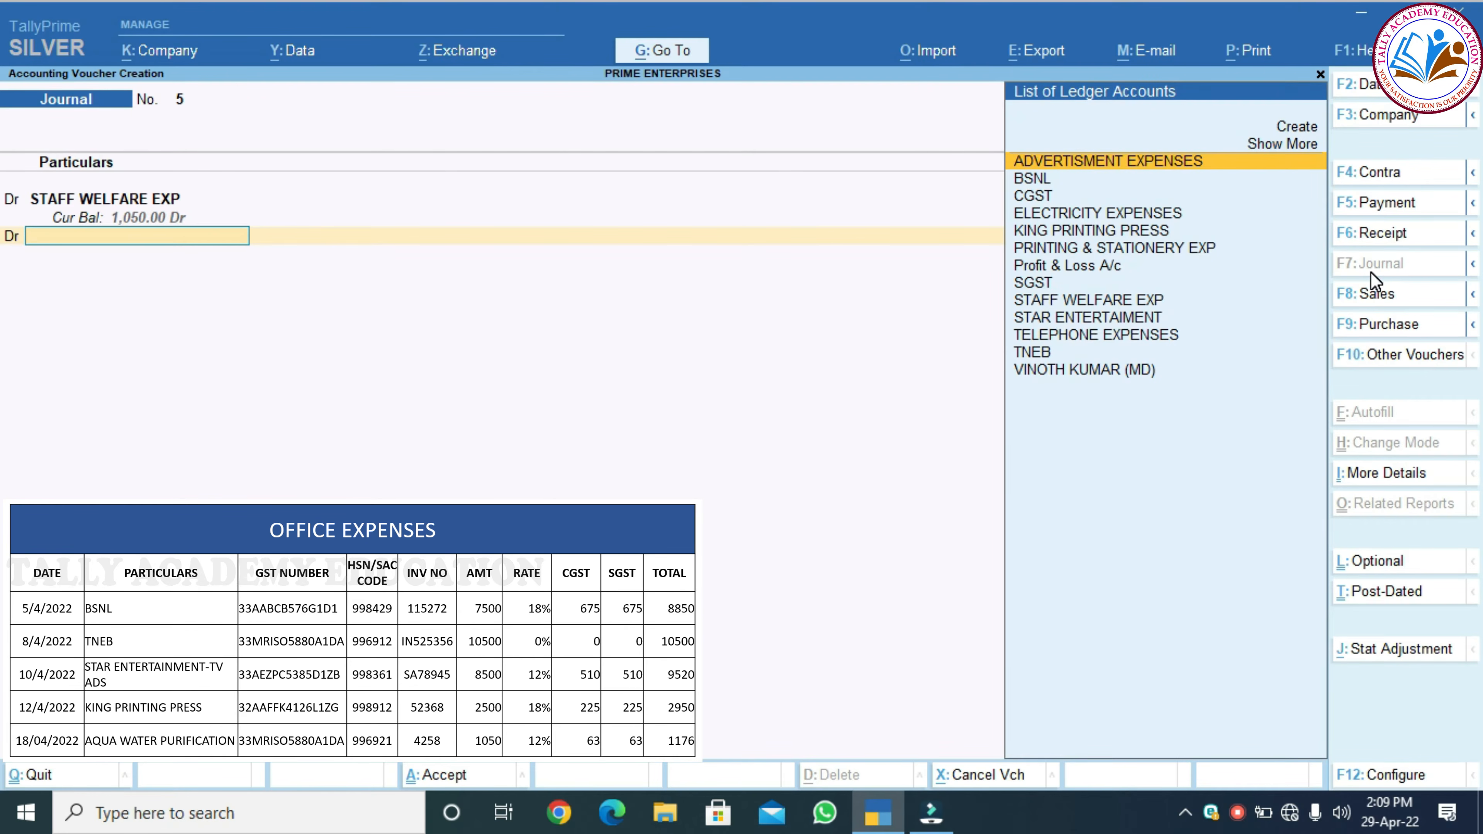
pyautogui.write('c')
pyautogui.press('Return')
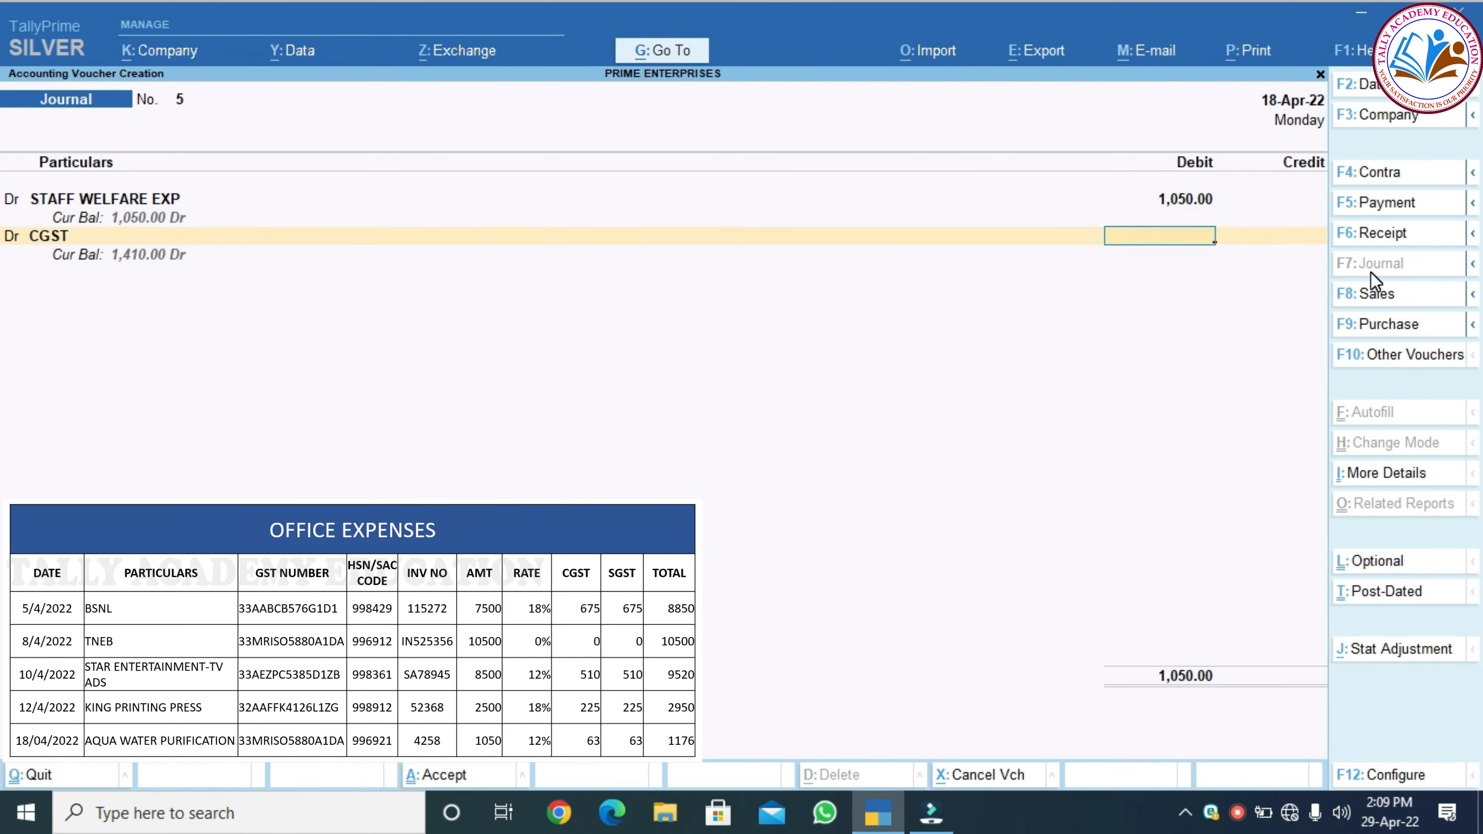
pyautogui.write('63')
pyautogui.press('Return')
# Add an SGST debit of 63, then begin a new ledger on the credit line
pyautogui.write('d')
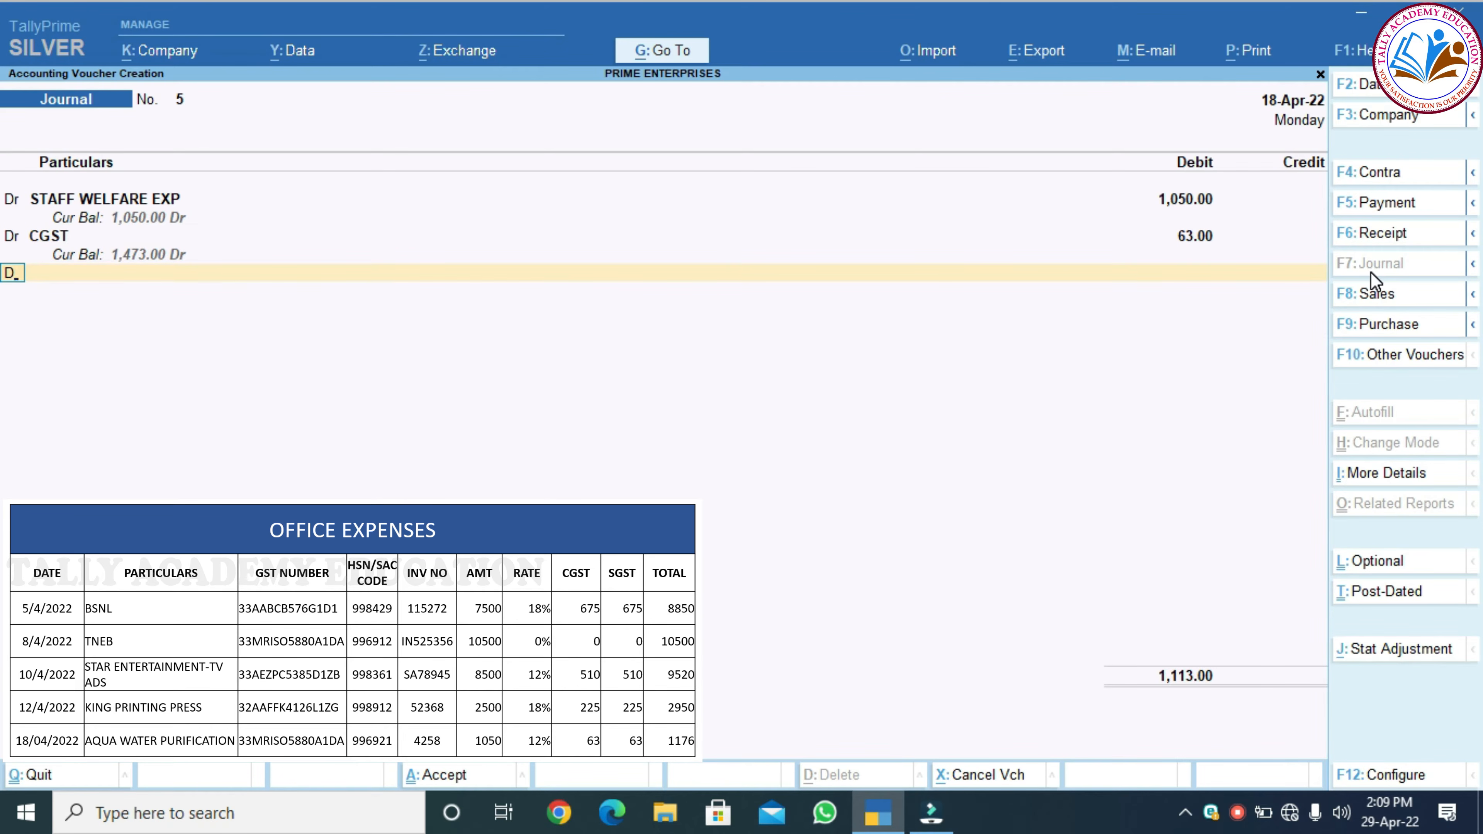
pyautogui.press('Return')
pyautogui.write('sg')
pyautogui.press('Return')
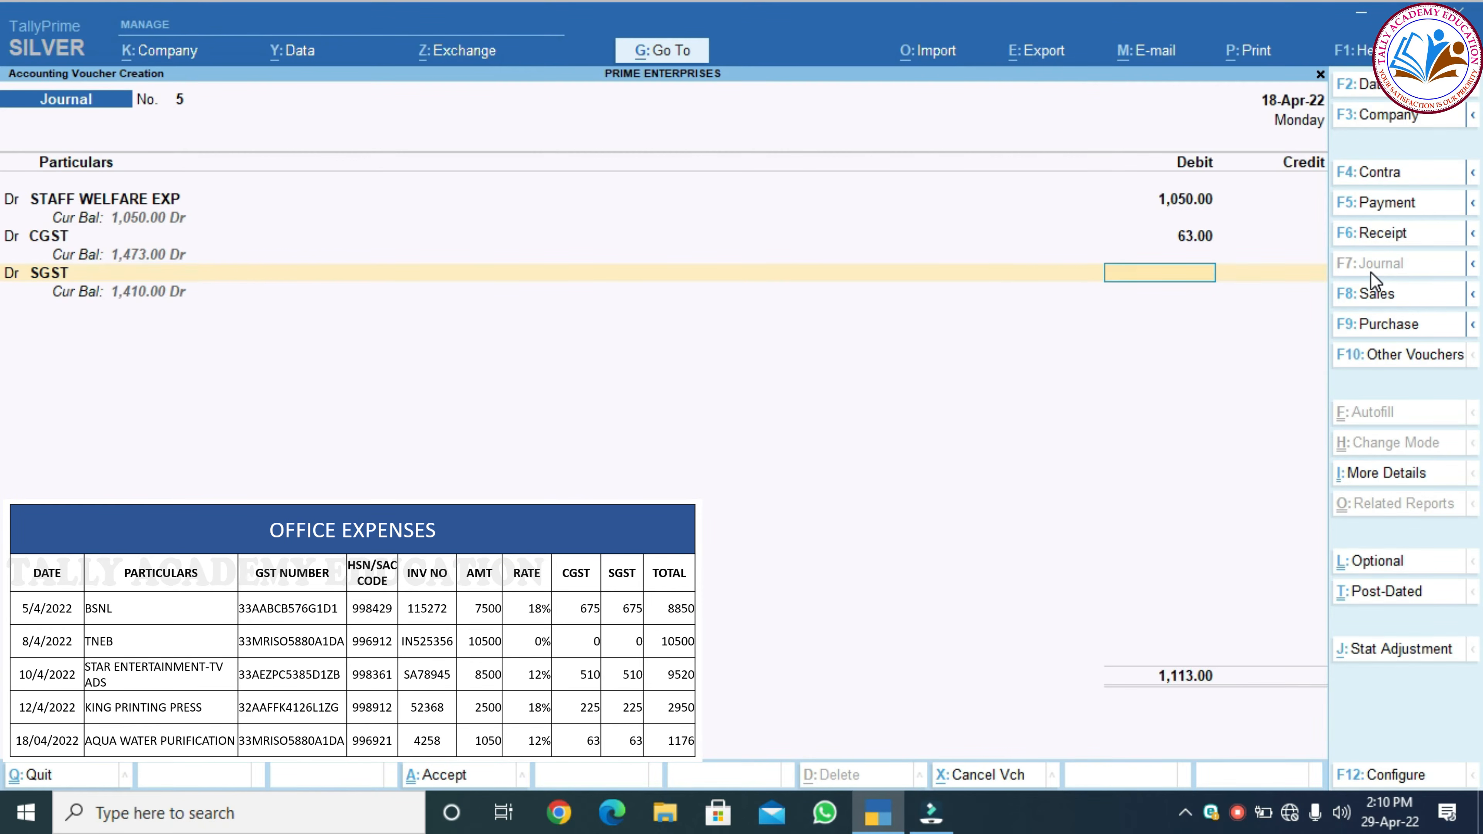
pyautogui.write('63')
pyautogui.press('Return')
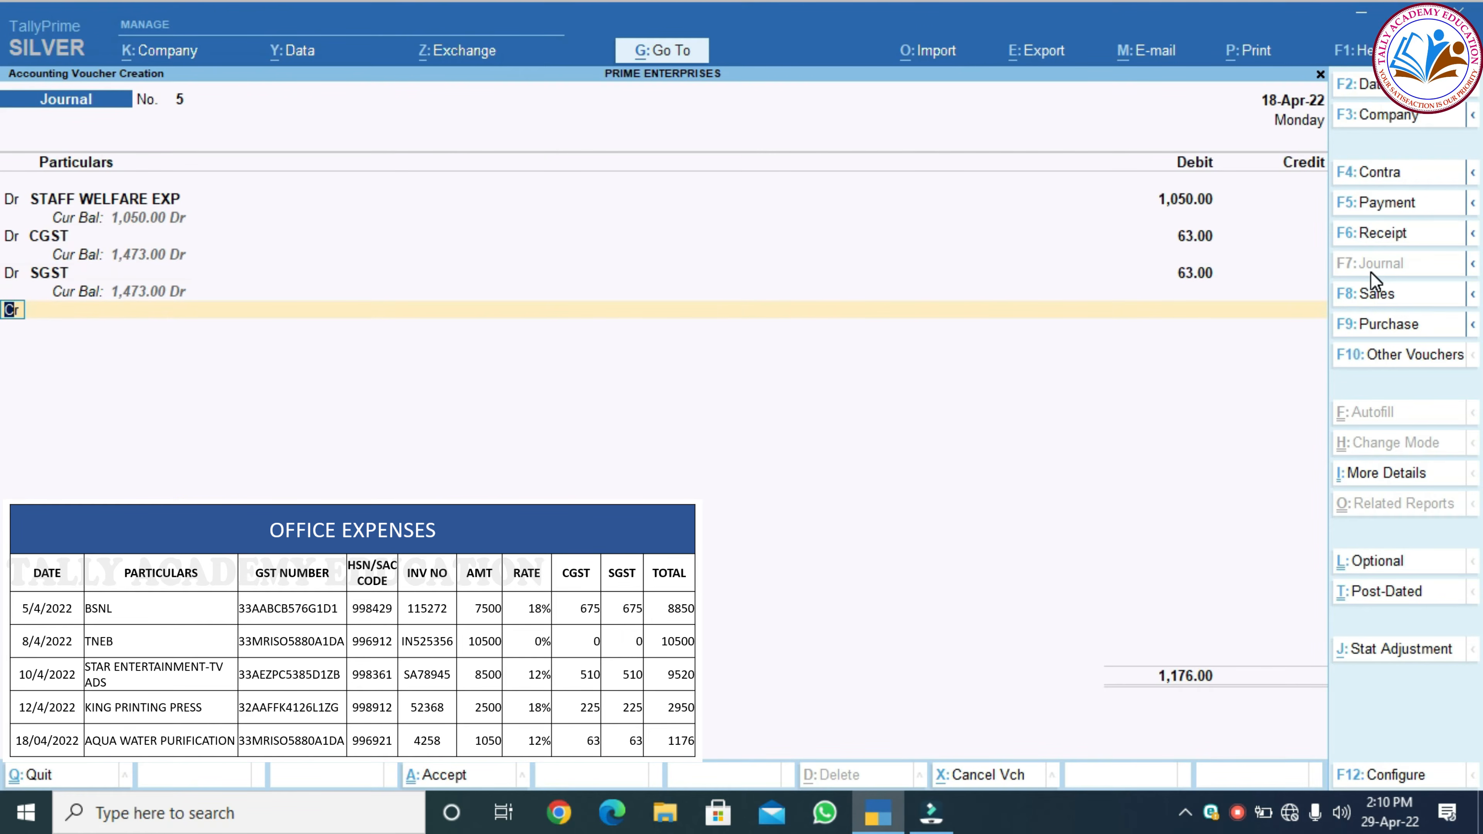
pyautogui.press('Return')
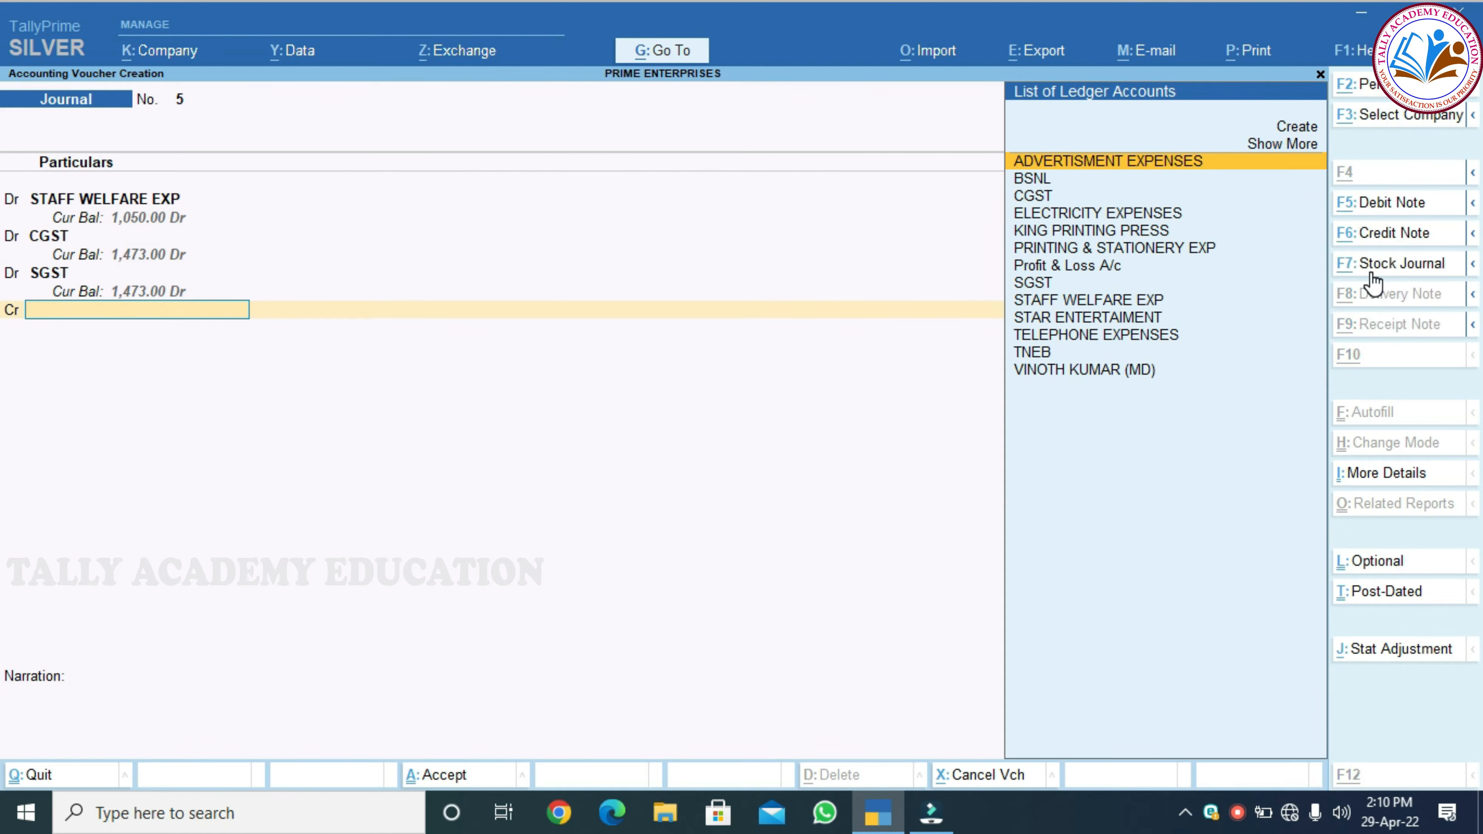
pyautogui.hotkey('alt', 'c')
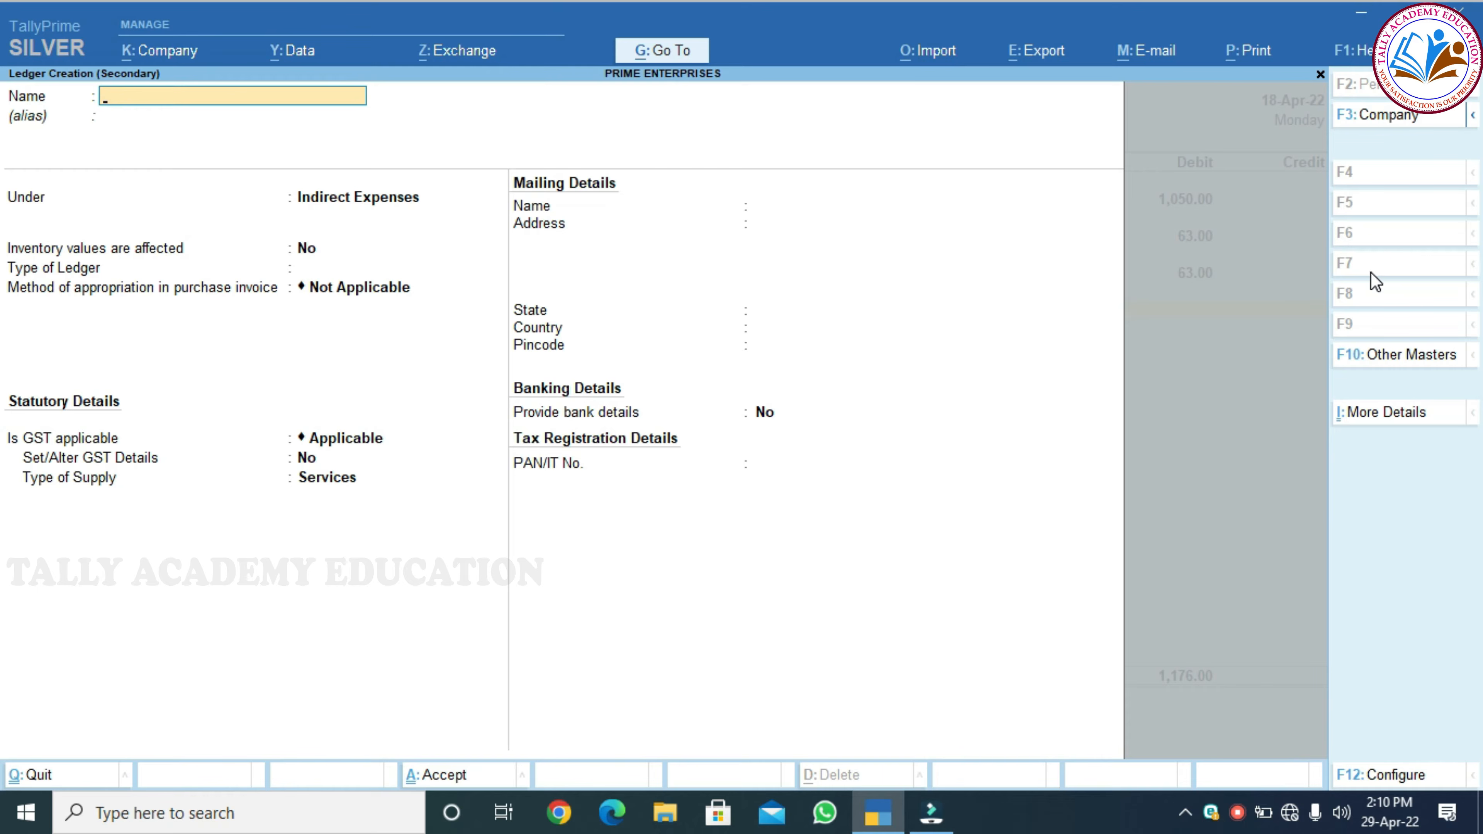
# Name the new ledger AQUA WATER PURIFICATION and place it under Sundry Creditors
pyautogui.write('AQUA WATER PURIFICATION')
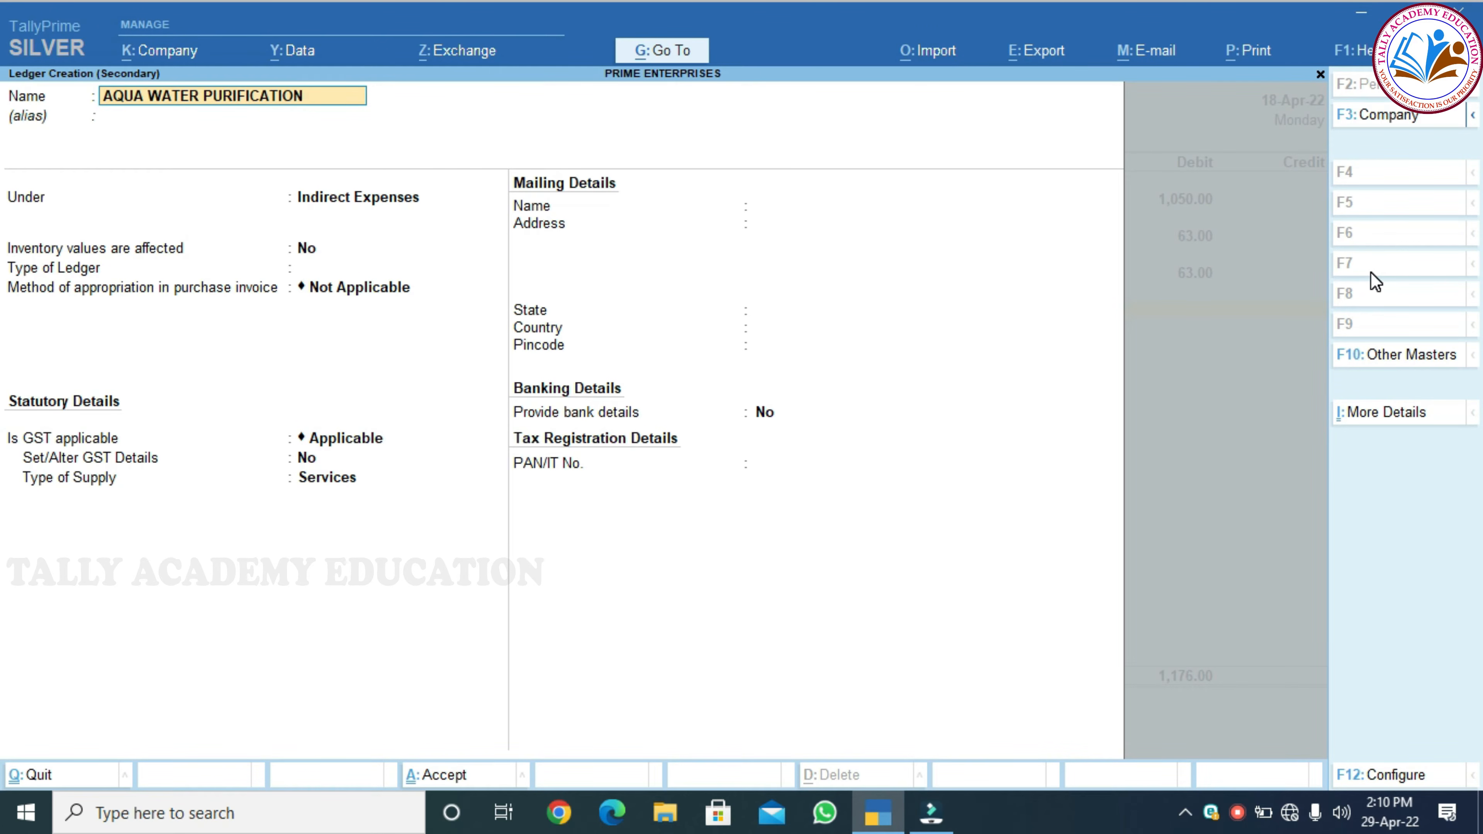
pyautogui.press('Return')
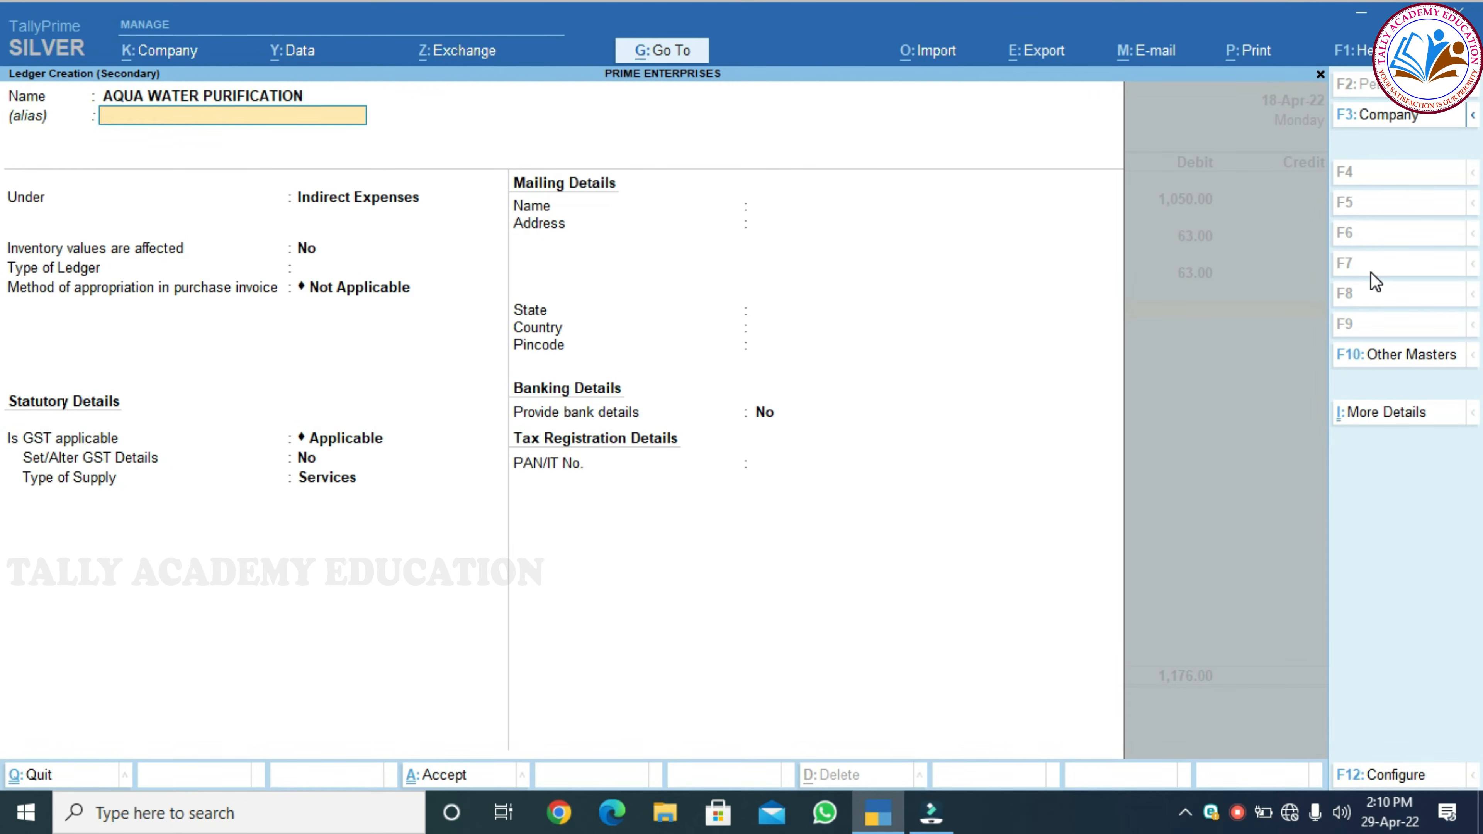
pyautogui.press('Return')
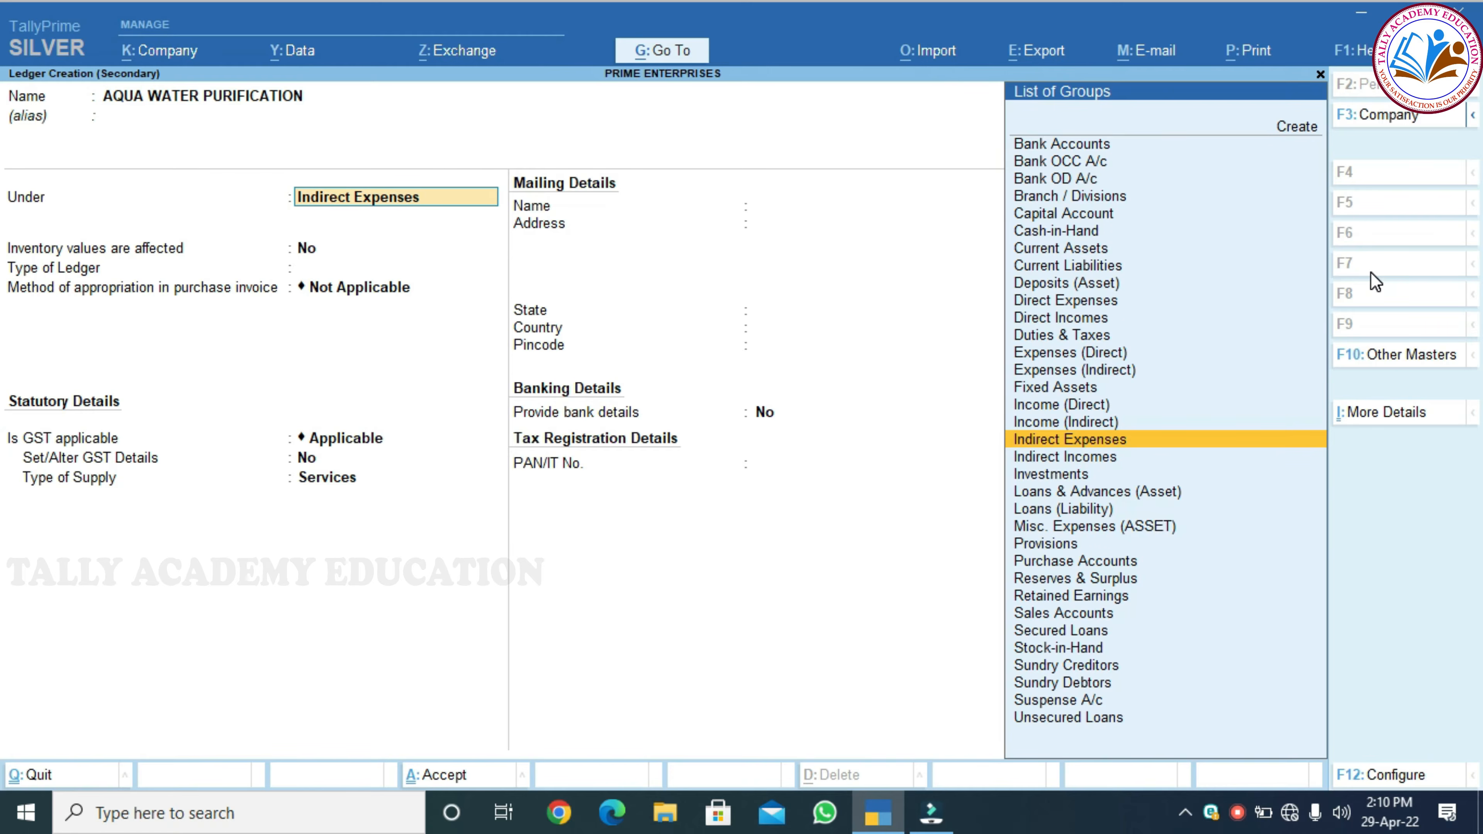
pyautogui.write('SUND')
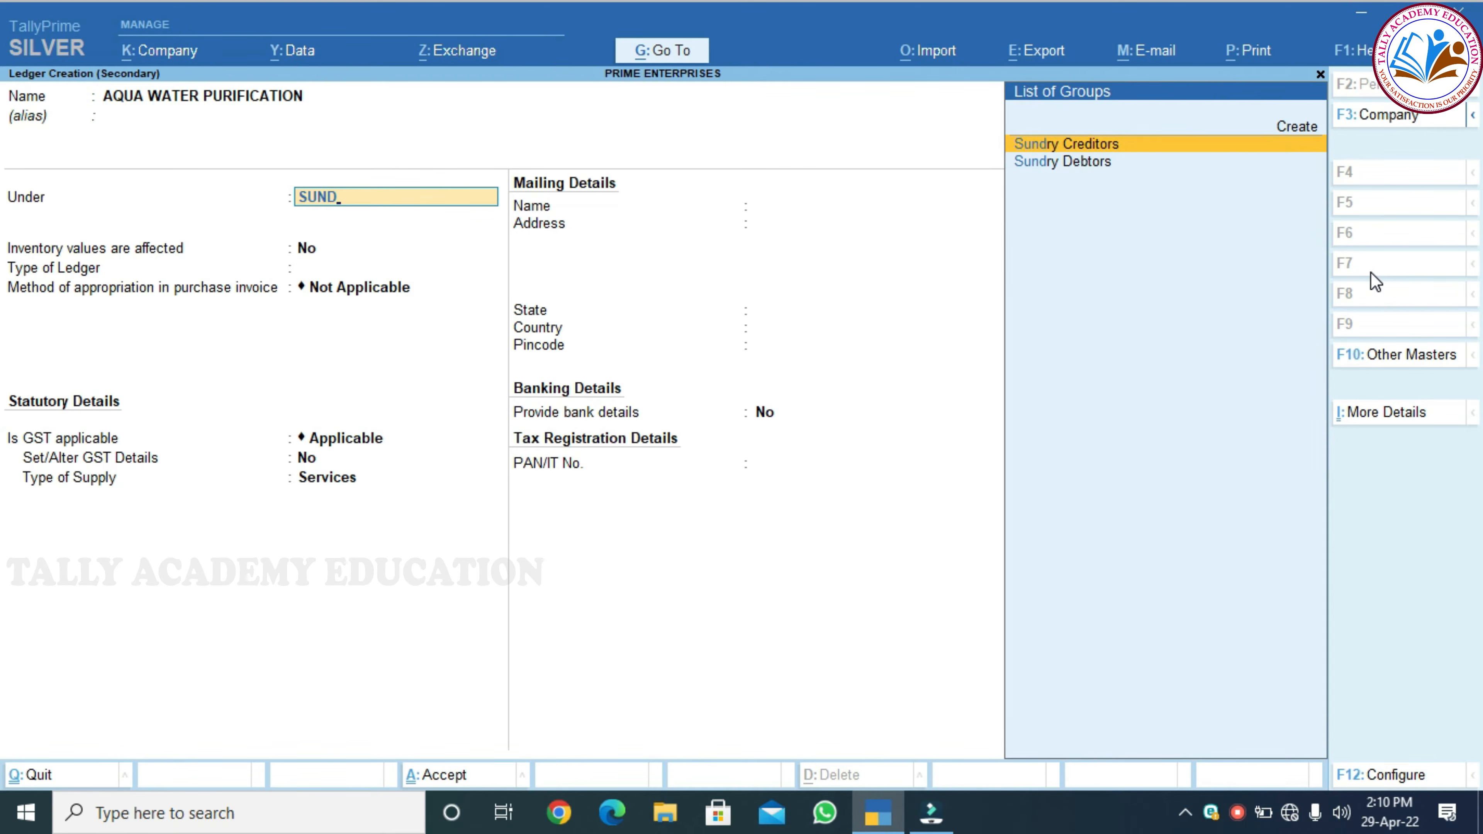
pyautogui.press('Return')
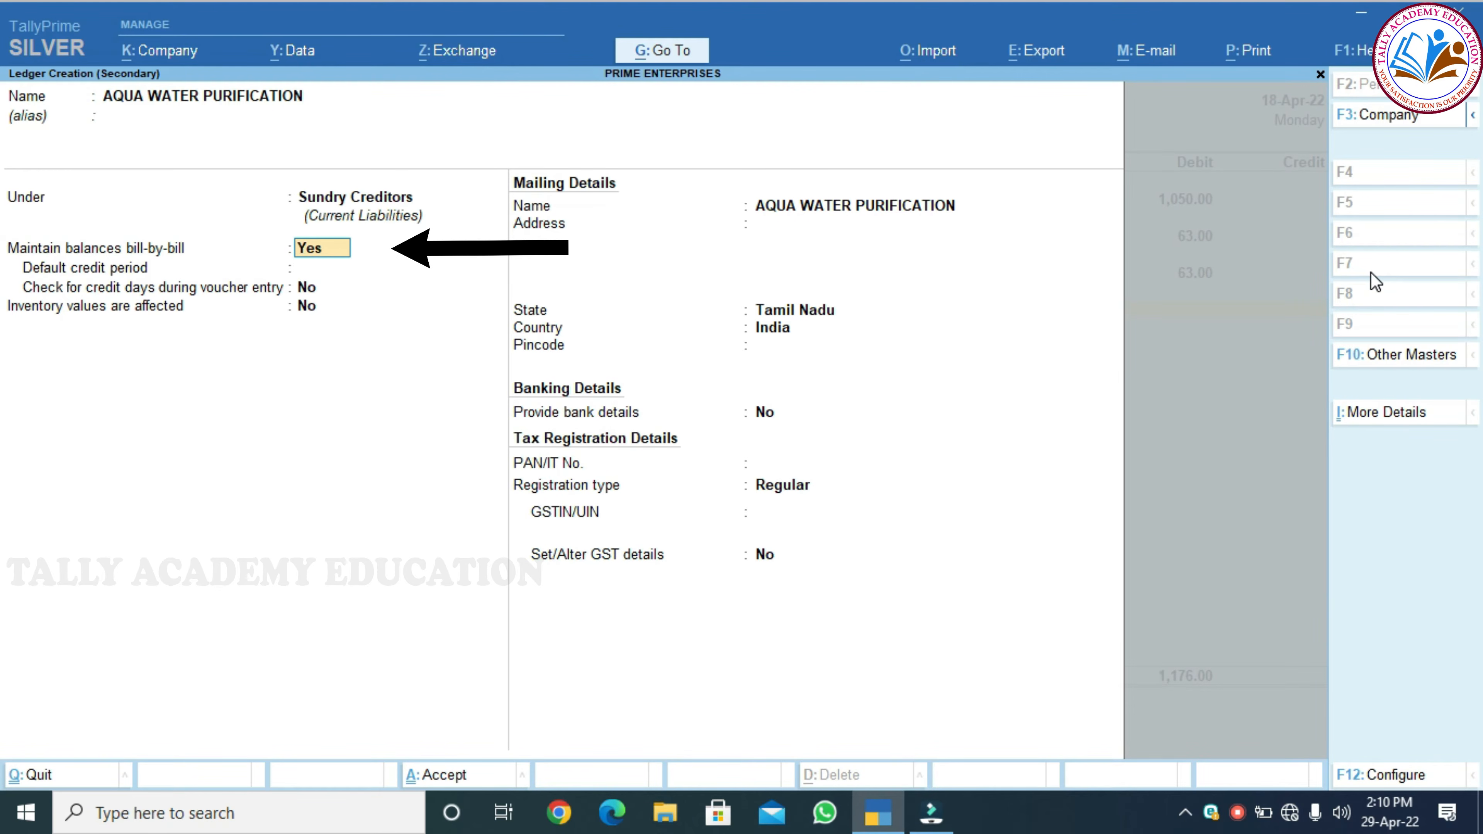
# Enter the creditor's GSTIN and save the ledger
pyautogui.press('Return')
pyautogui.press('Return')
pyautogui.press('Return')
pyautogui.press('Return')
pyautogui.press('Return')
pyautogui.press('Return')
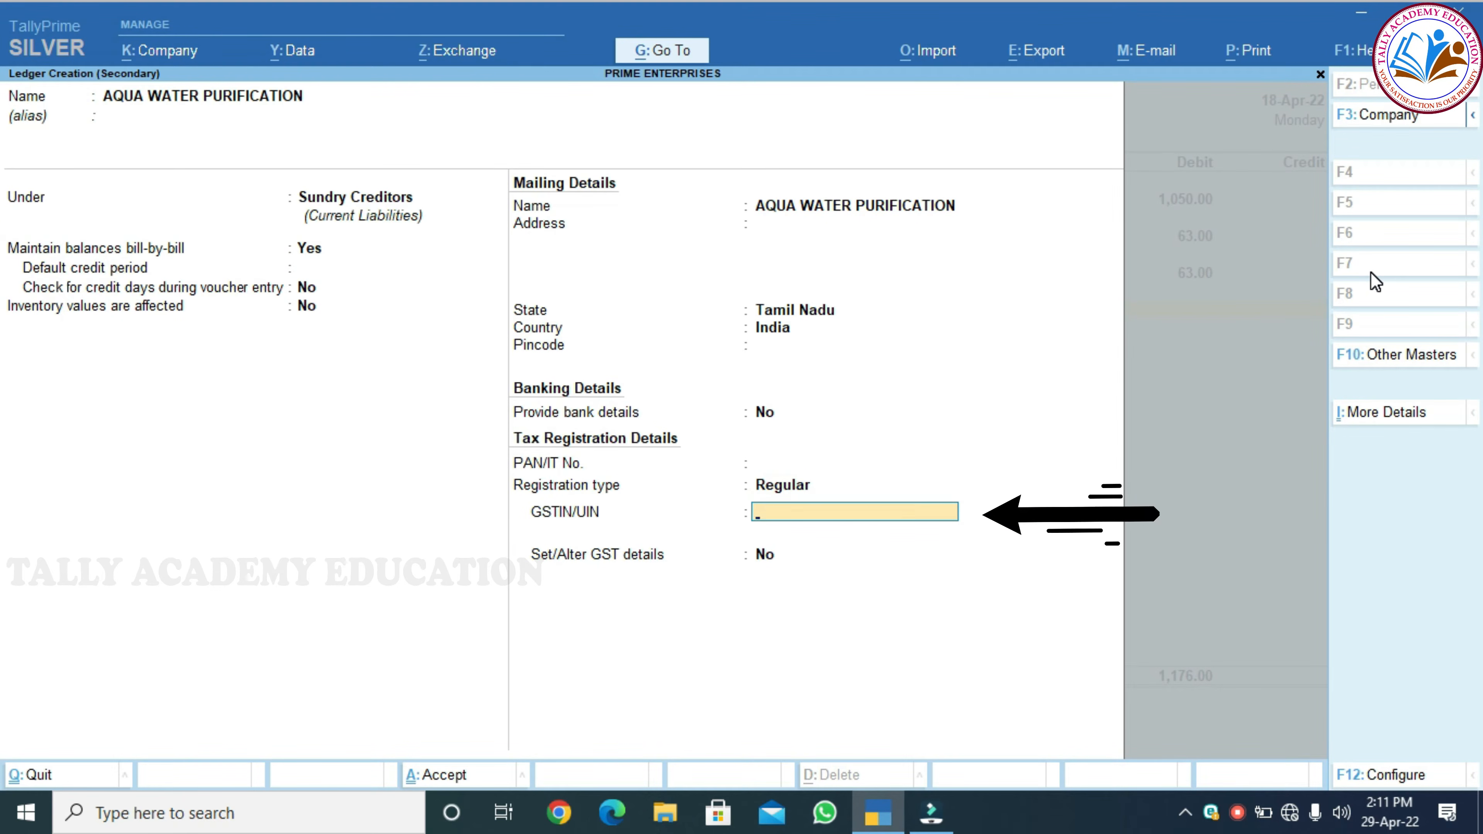
pyautogui.write('33MR')
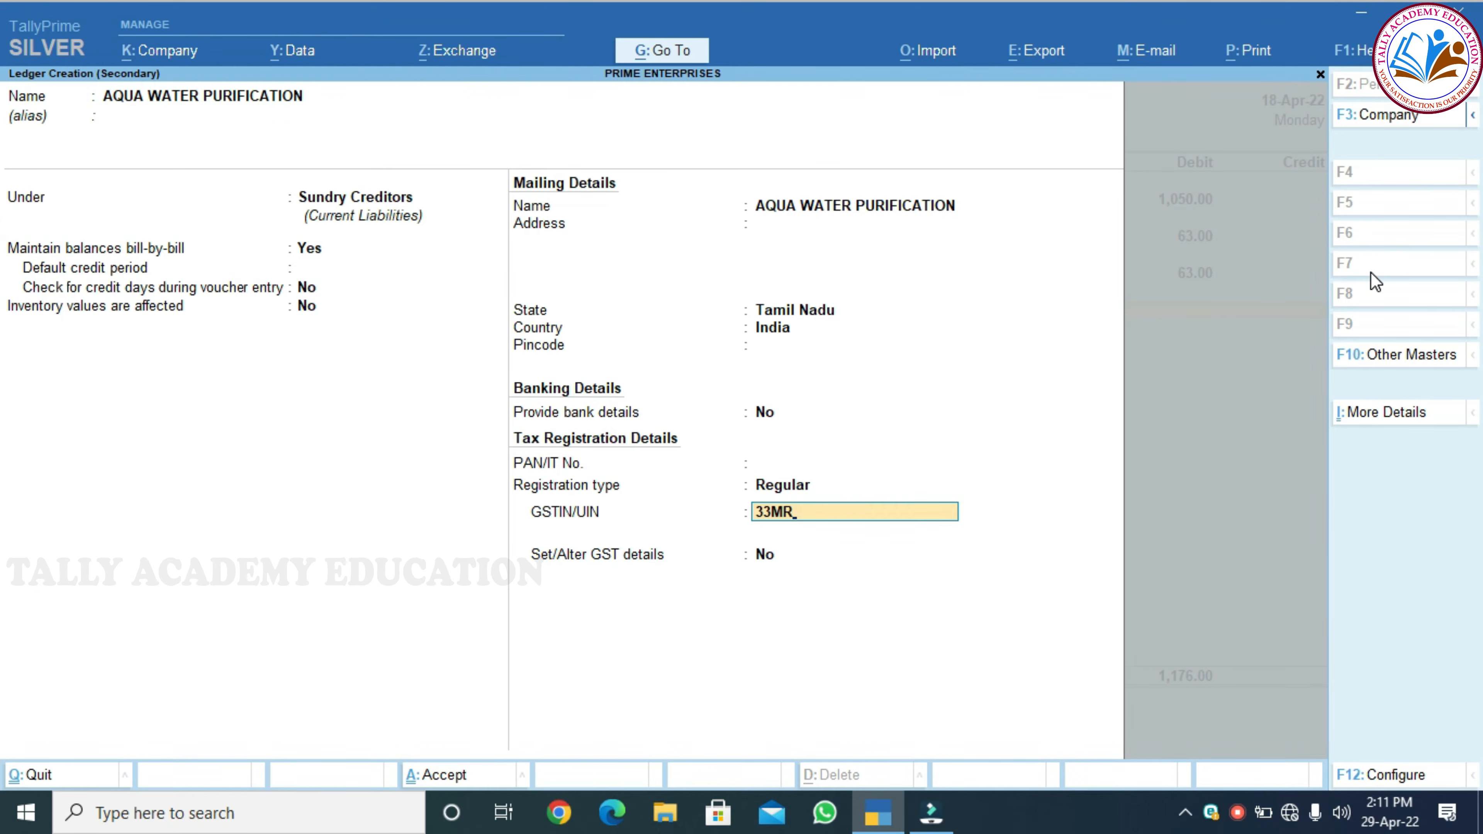
pyautogui.write('IS05880A1D')
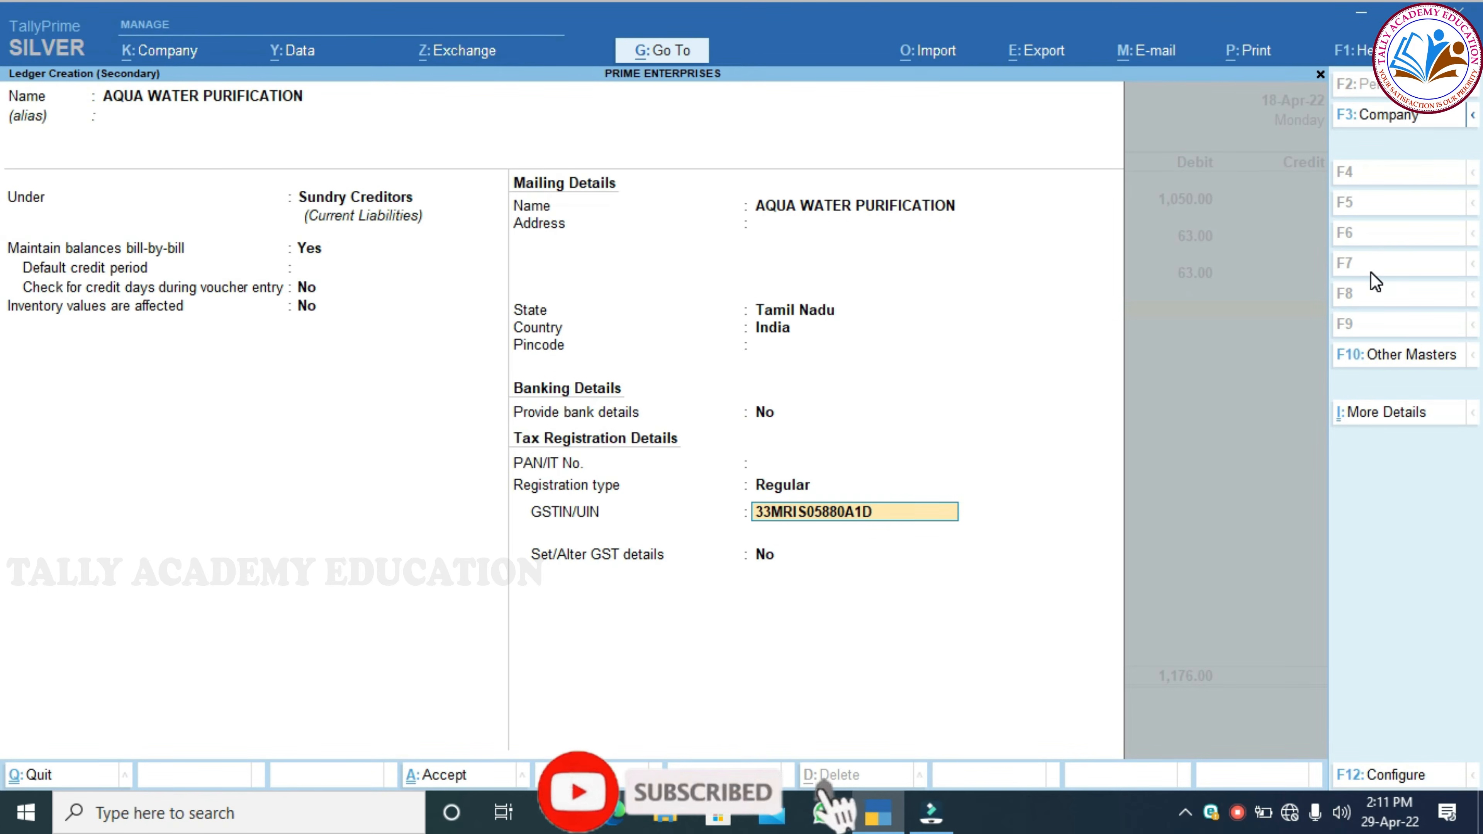
pyautogui.write('A')
pyautogui.press('Return')
pyautogui.press('Return')
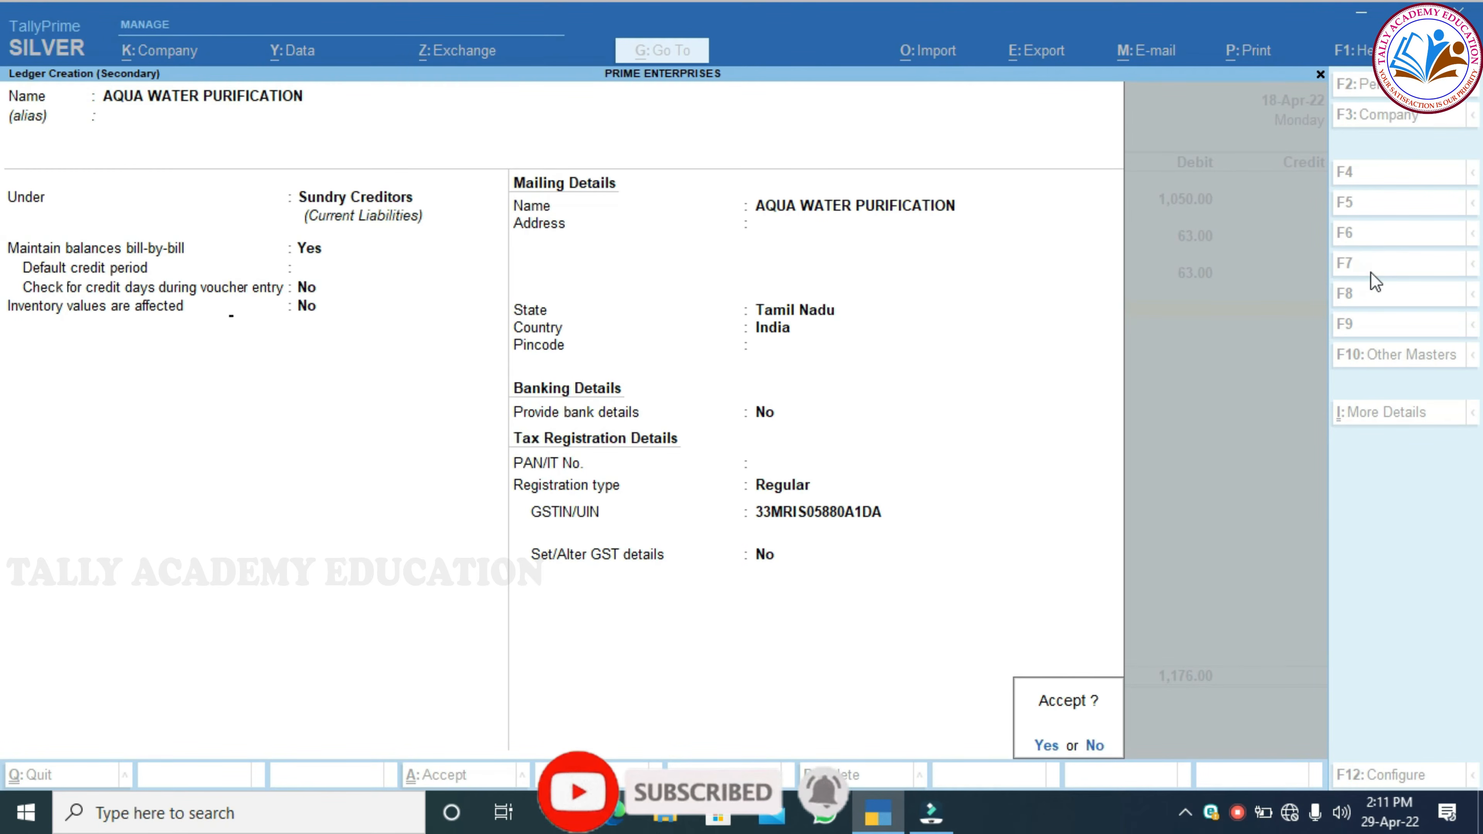
pyautogui.press('Return')
pyautogui.press('Up')
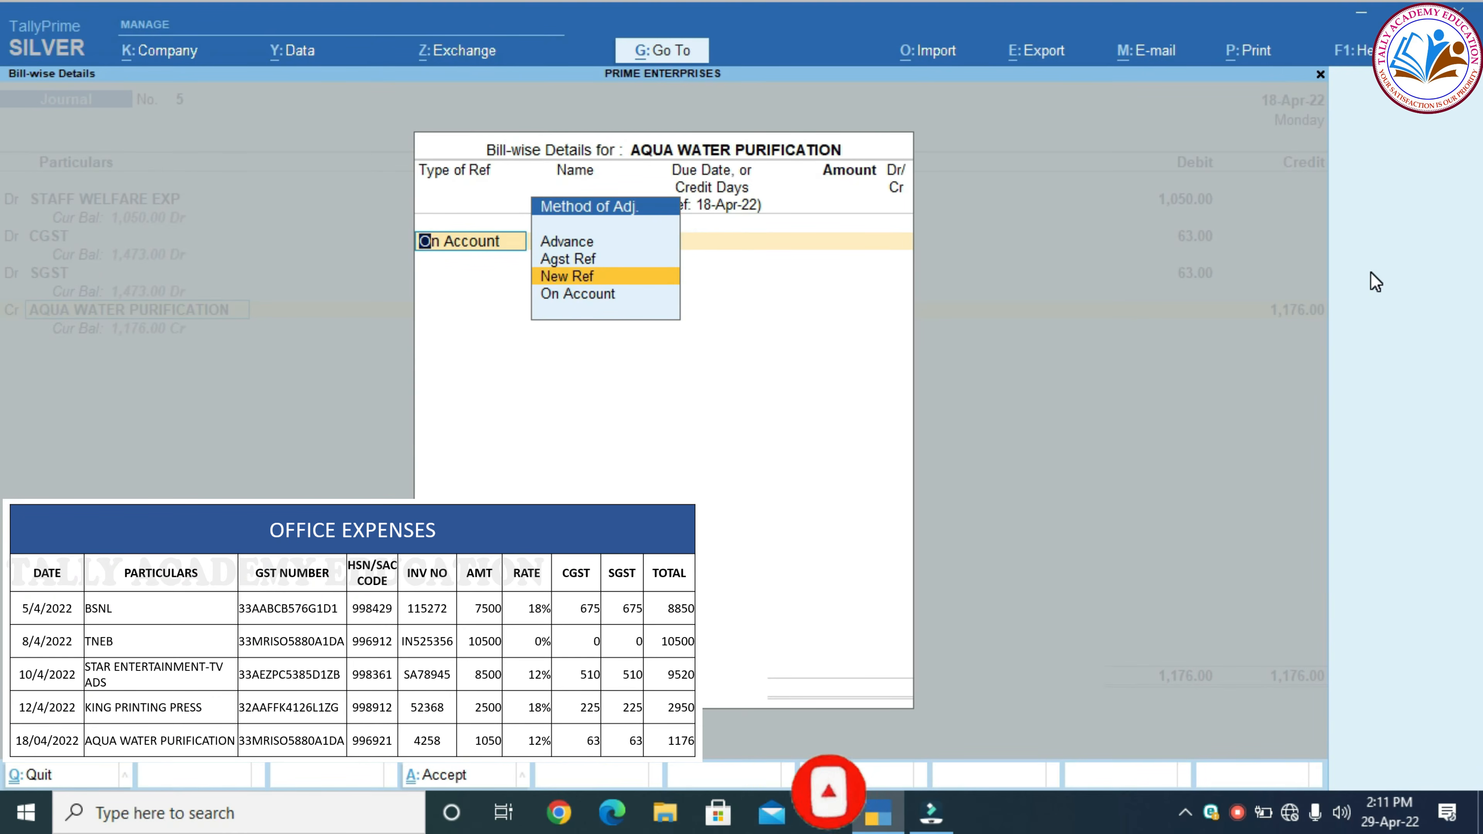
# Add New Ref bill 4258 for 1,176 against AQUA WATER PURIFICATION
pyautogui.press('Return')
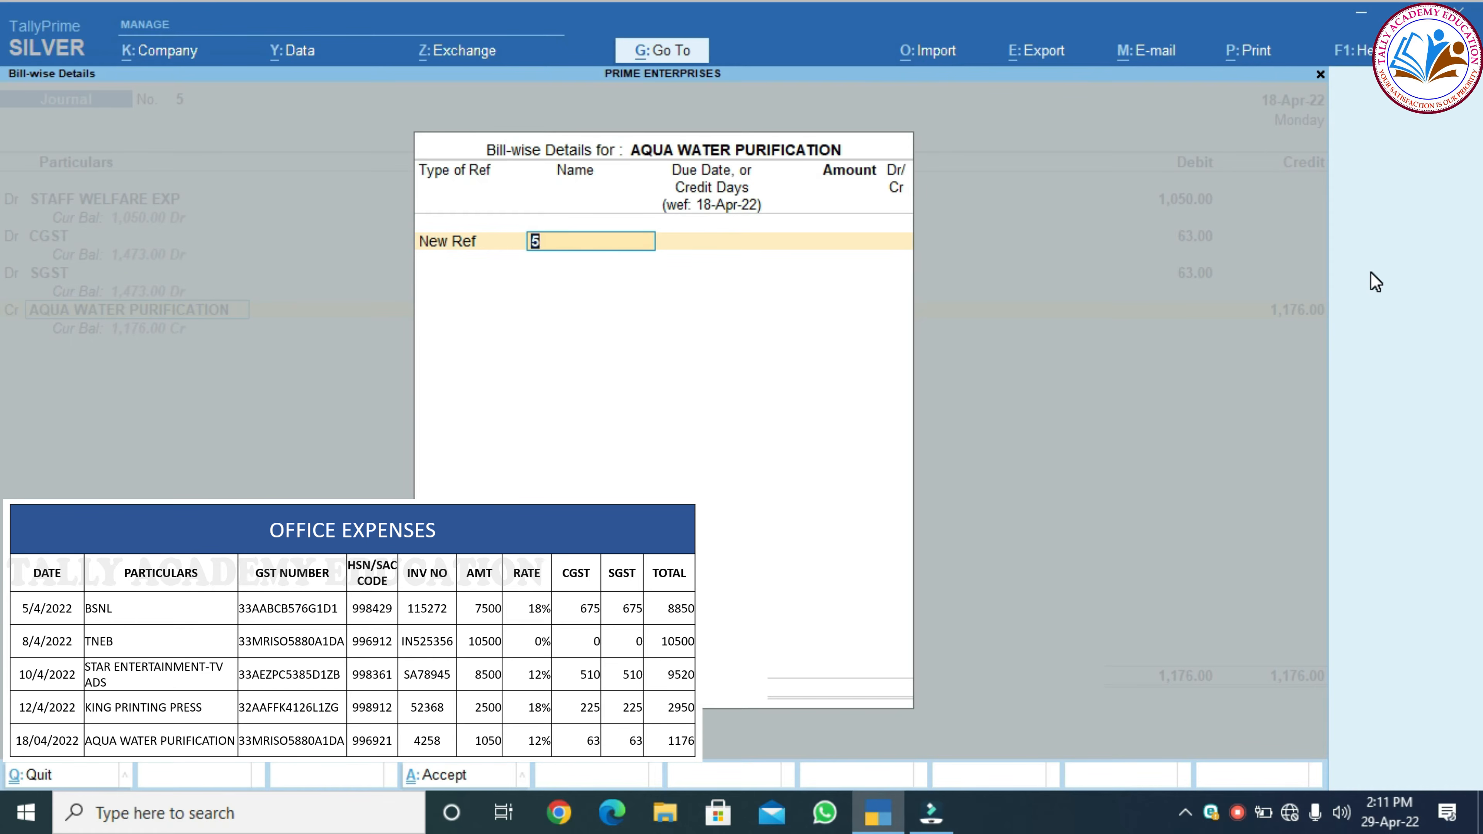
pyautogui.write('4258')
pyautogui.press('Return')
pyautogui.press('Return')
pyautogui.write('1176')
pyautogui.press('Return')
pyautogui.press('Return')
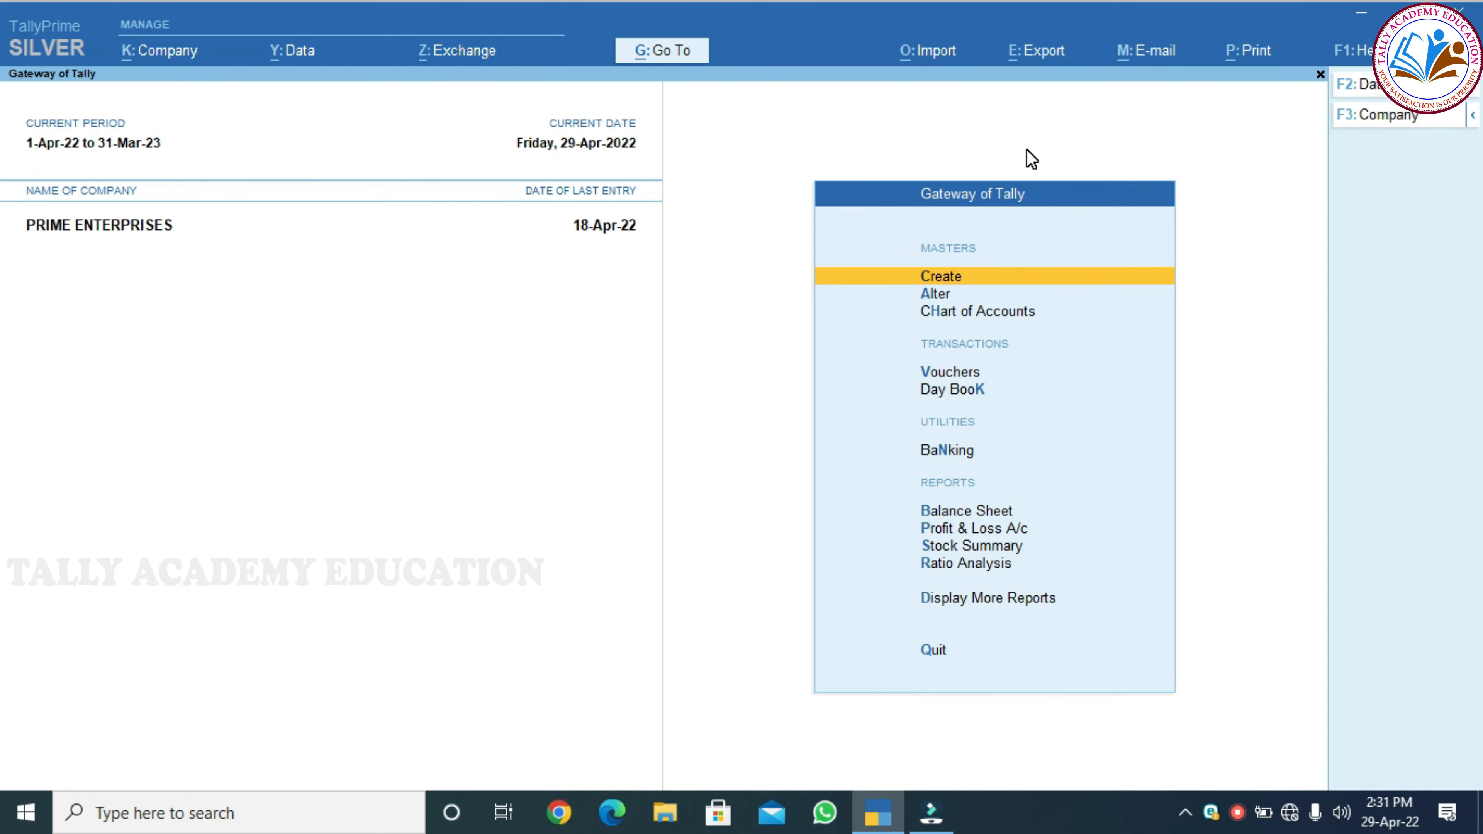
# Enter a Cash Payment voucher to BSNL for 8,850 against bill 115272 and save it
pyautogui.press('v')
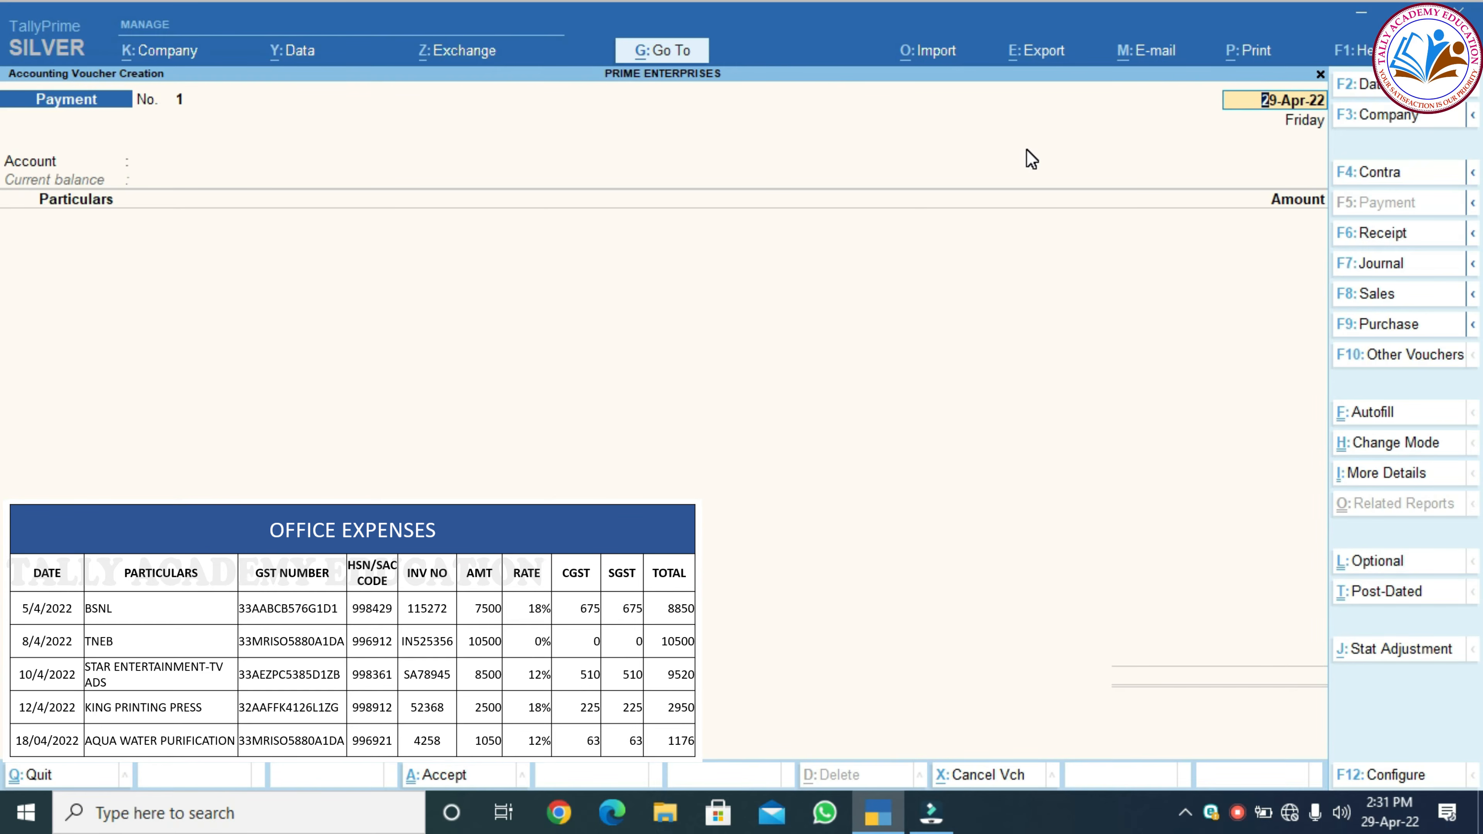
pyautogui.press('Return')
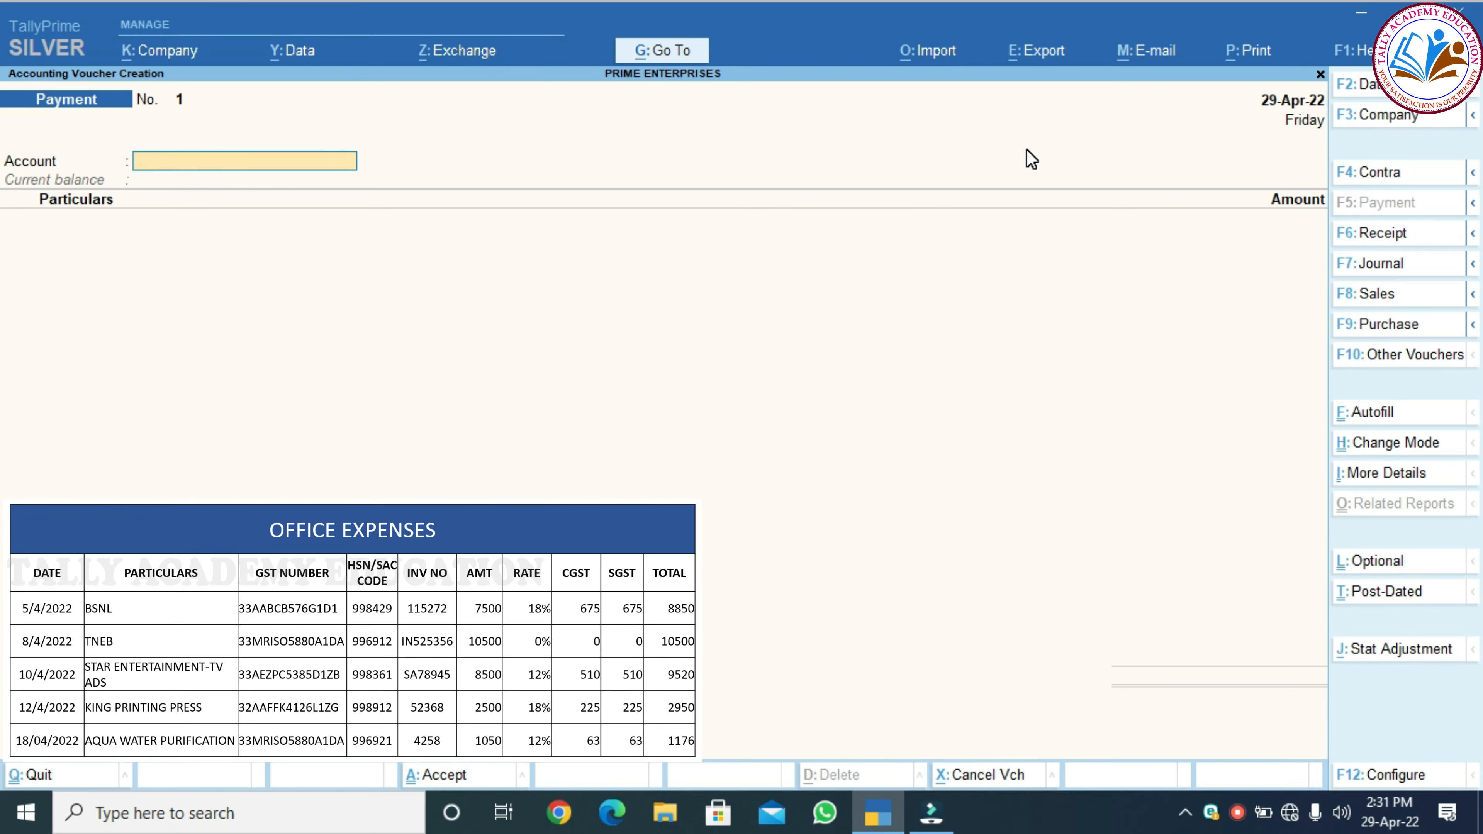
pyautogui.write('ca')
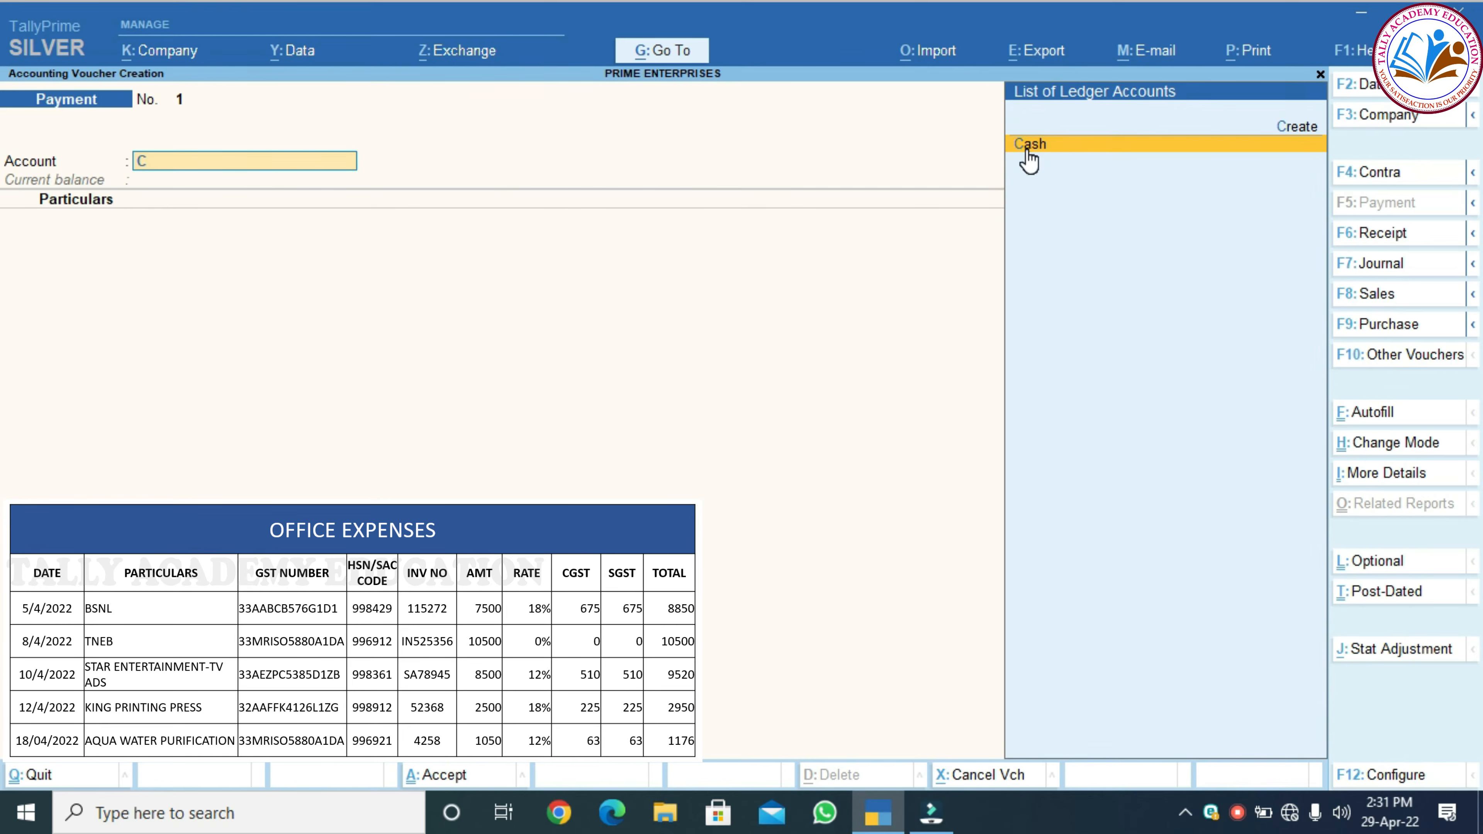
pyautogui.press('Return')
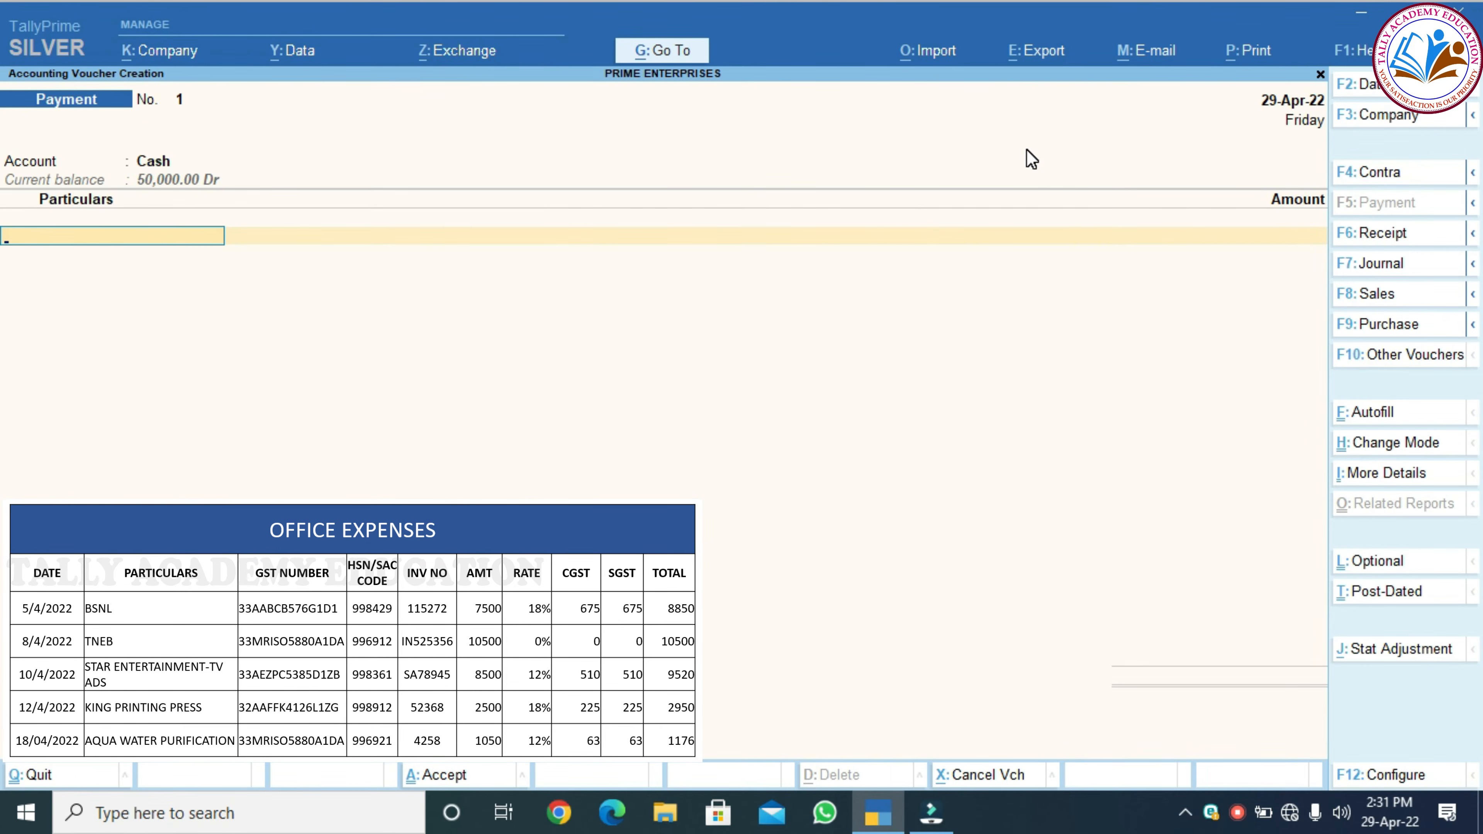
pyautogui.write('BS')
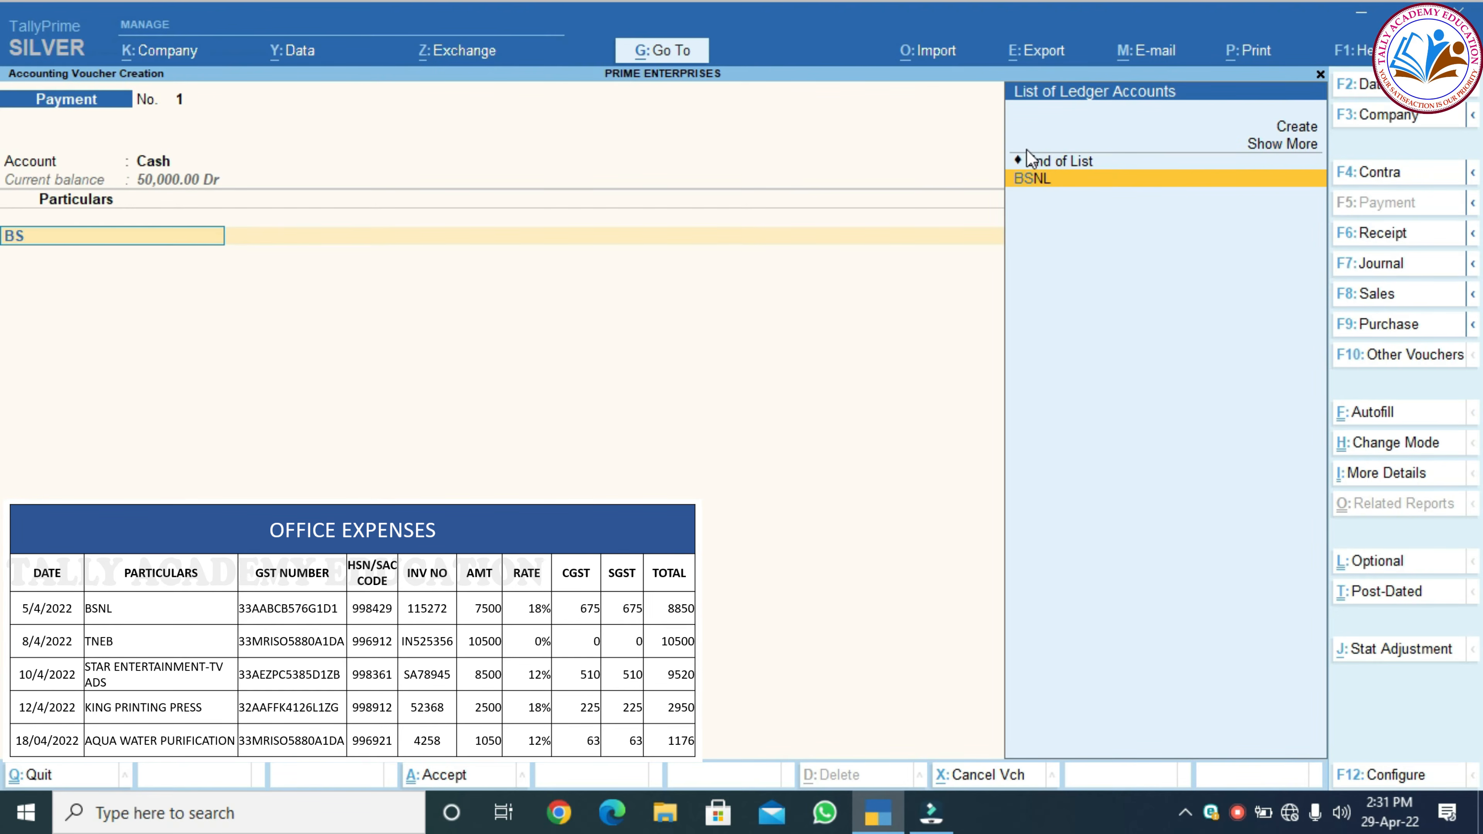
pyautogui.press('Return')
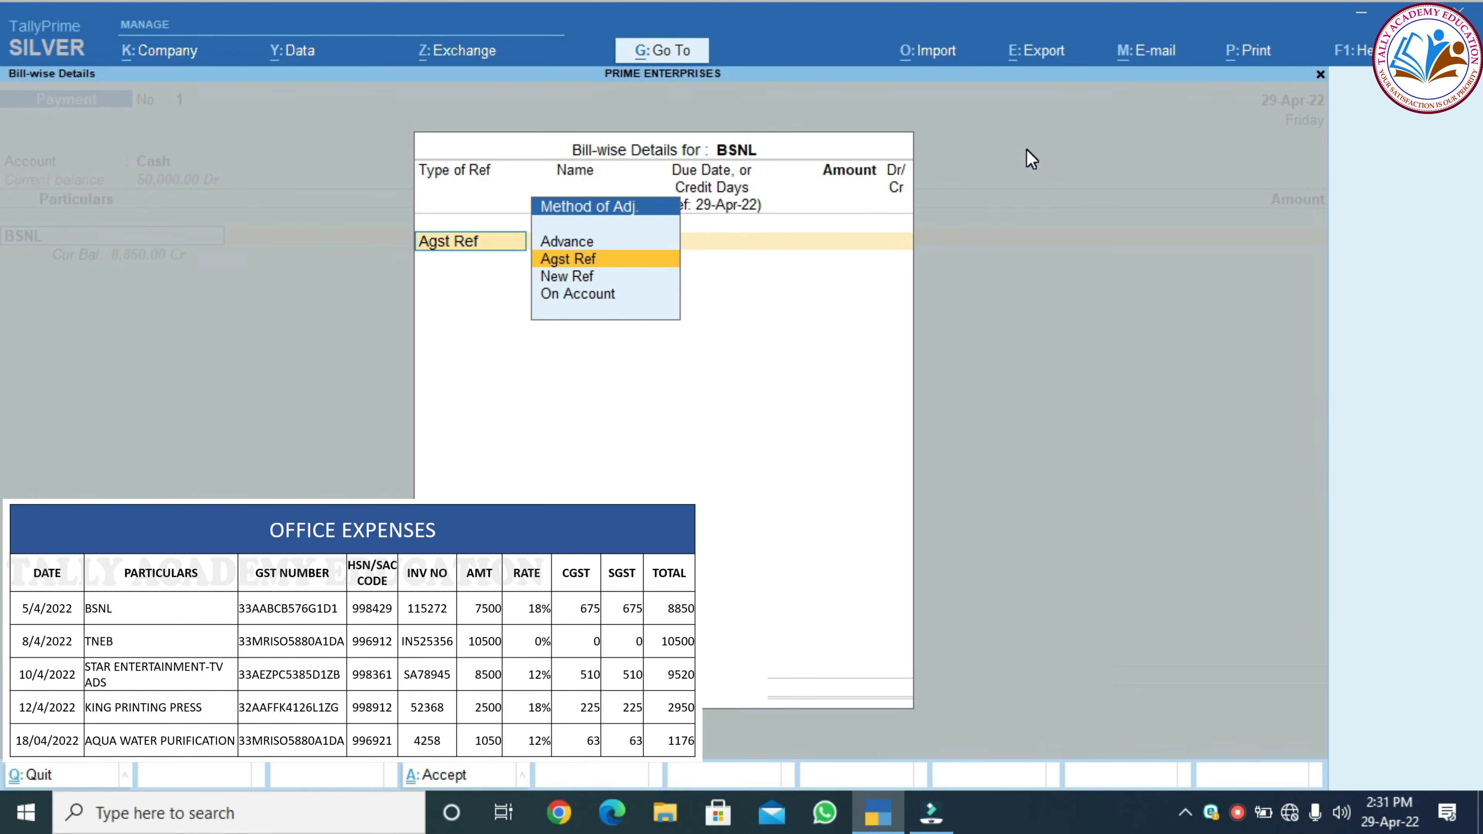
pyautogui.press('Return')
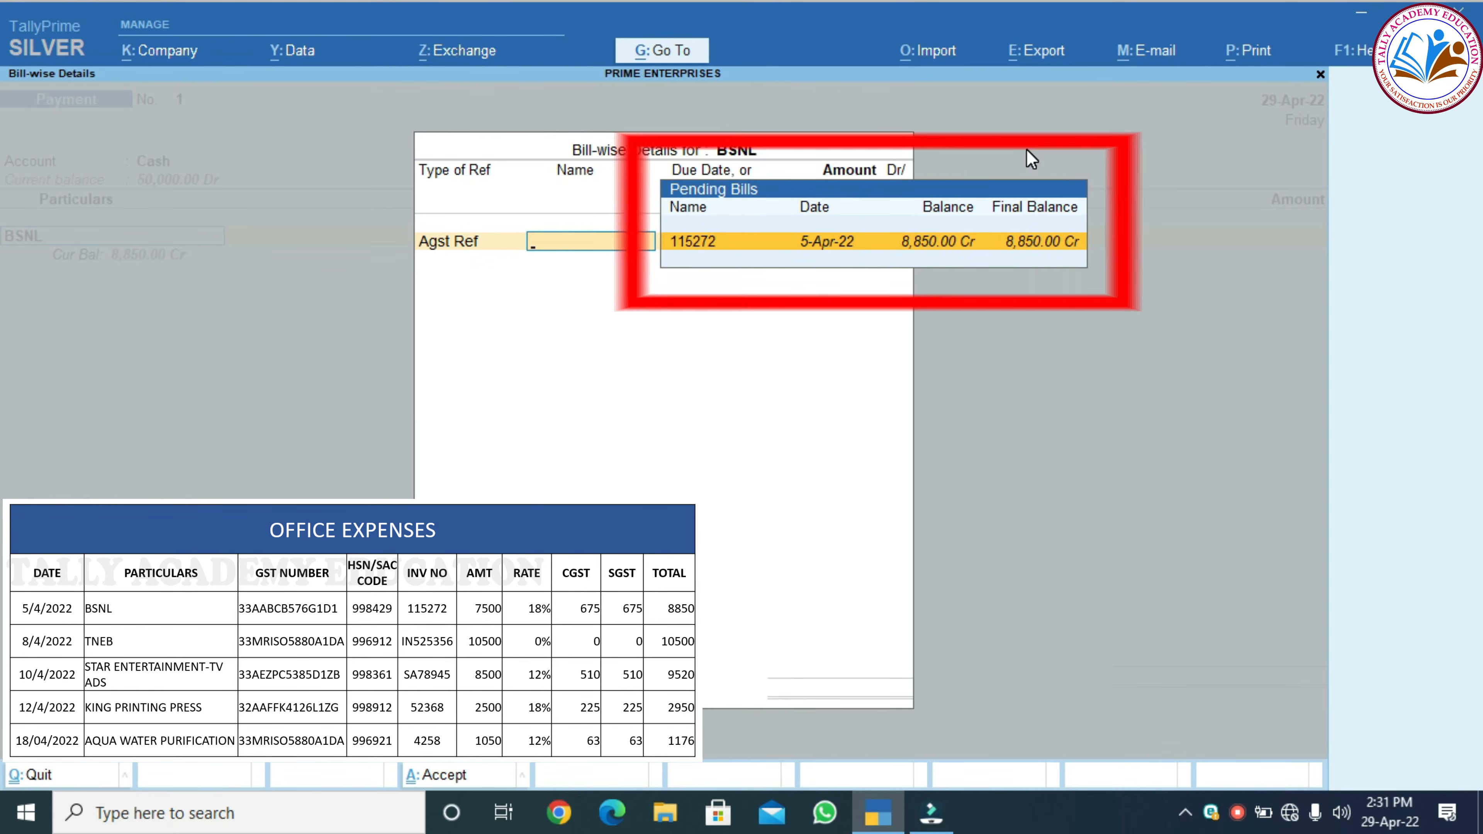
pyautogui.press('Return')
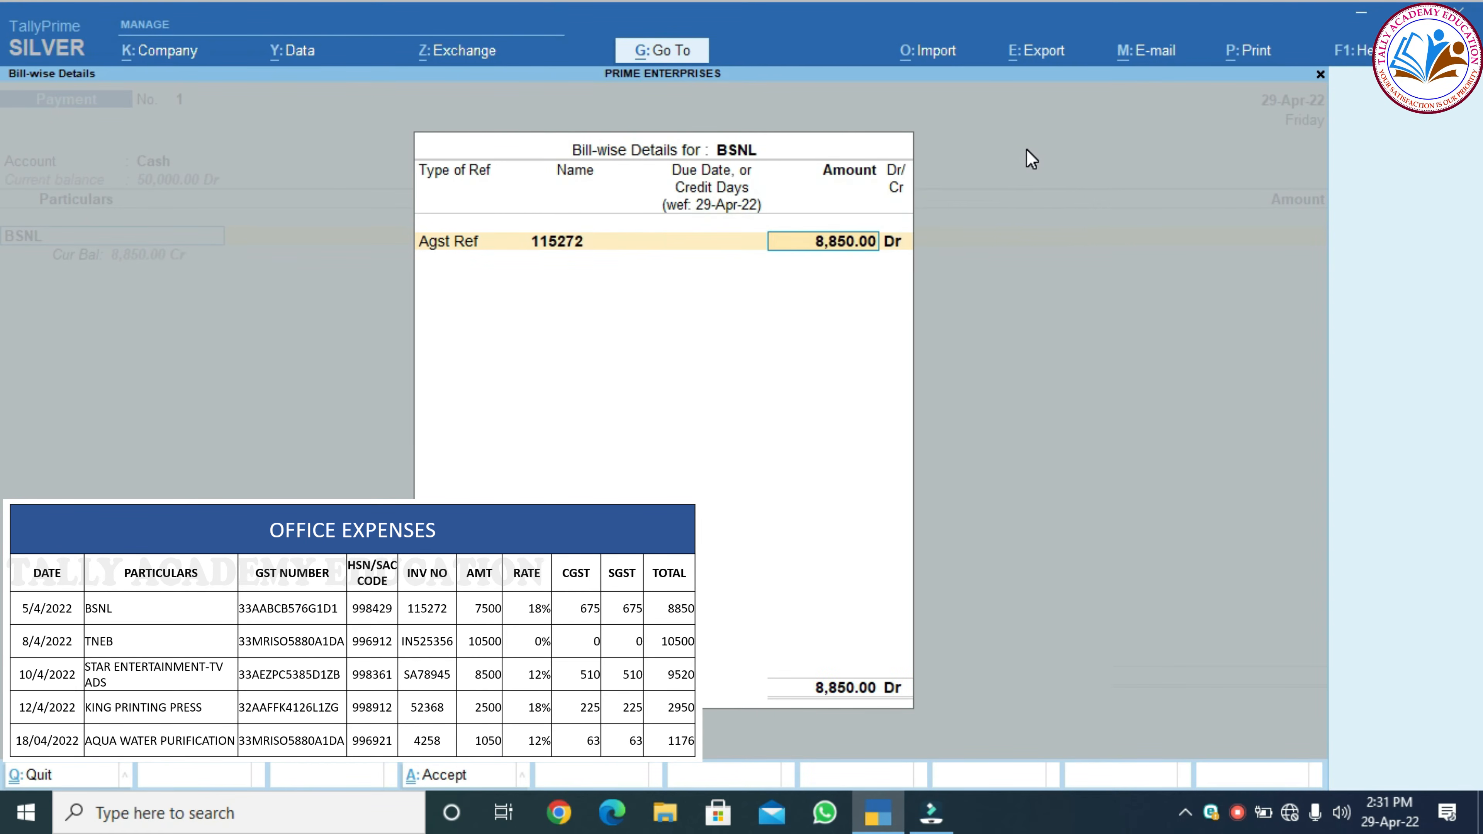
pyautogui.press('Return')
pyautogui.press('Return')
pyautogui.press('Return')
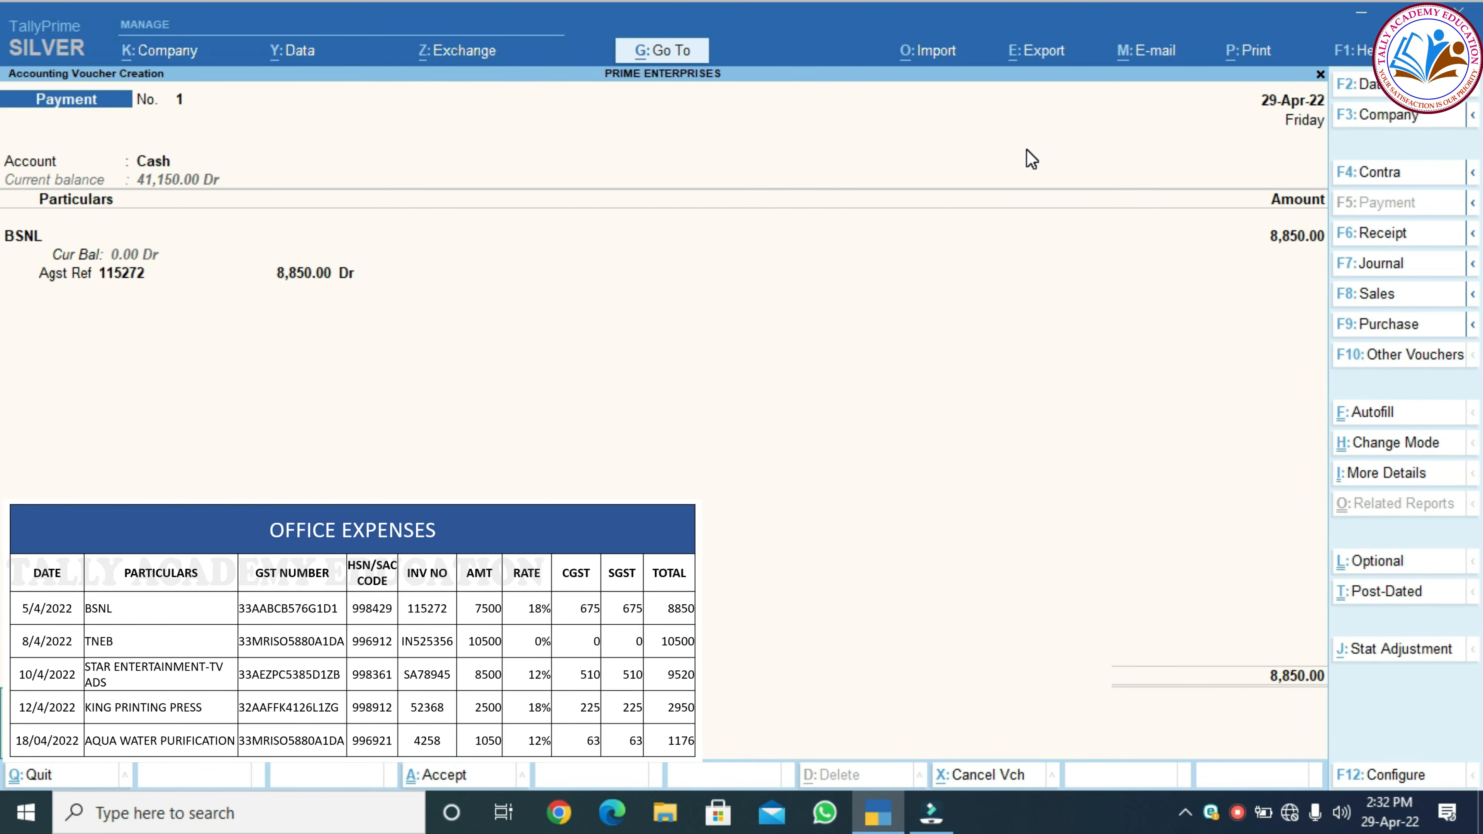
pyautogui.press('Return')
pyautogui.press('y')
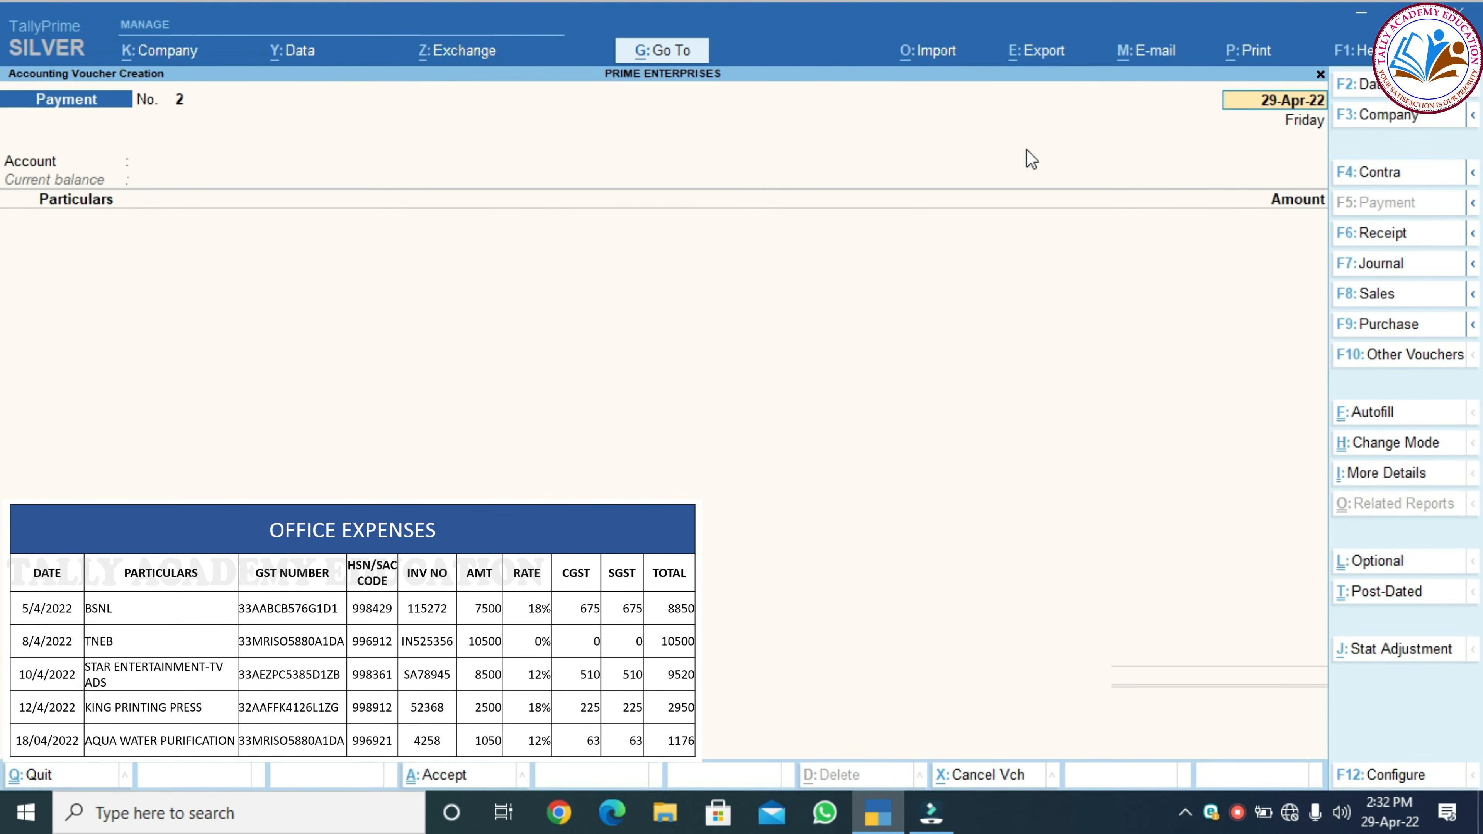
# In voucher 2, pay TNEB 10,500 from Cash against bill TN525356 and accept it
pyautogui.press('Return')
pyautogui.write('CA')
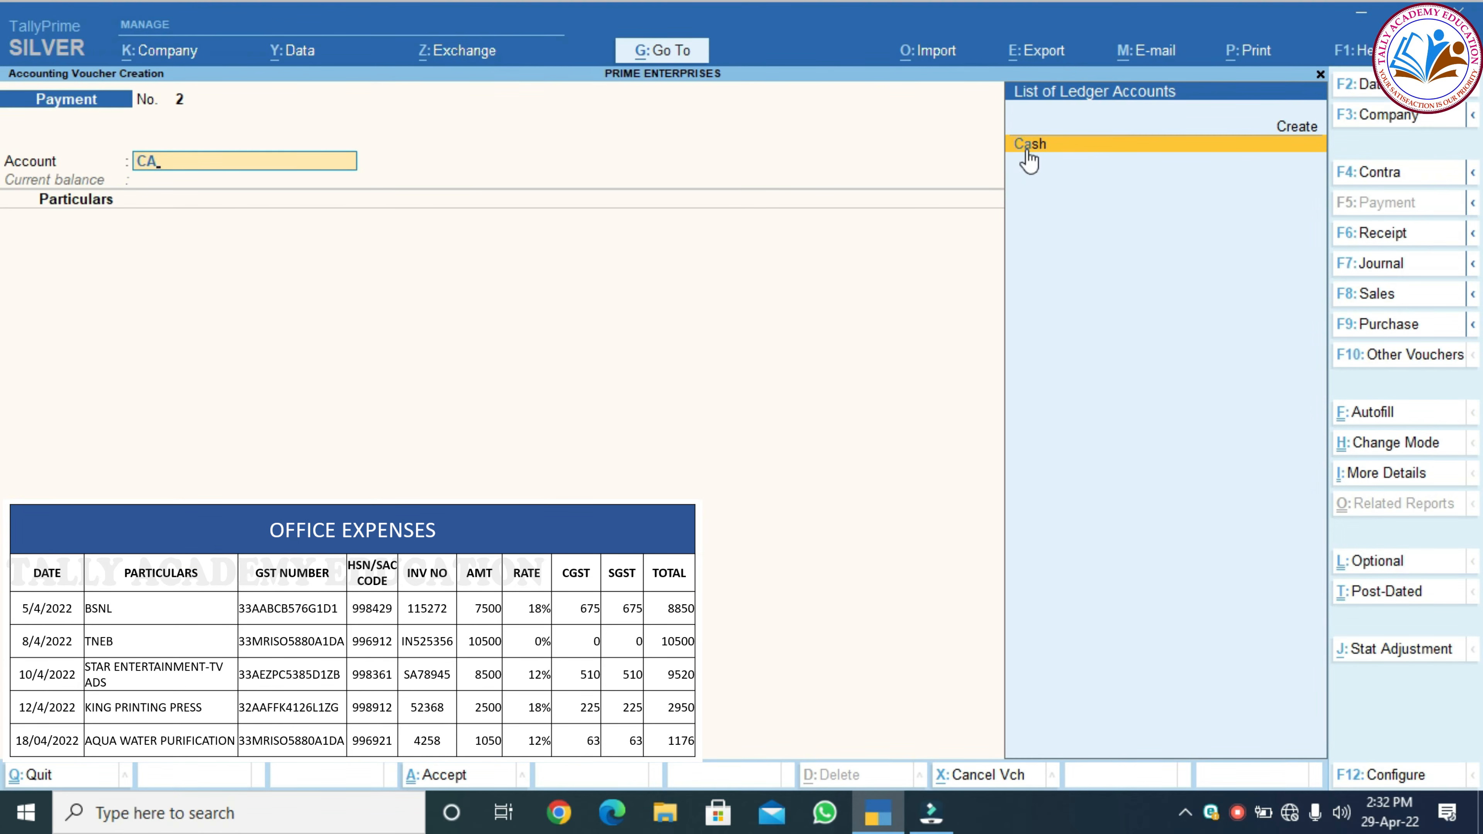
pyautogui.click(1028, 155)
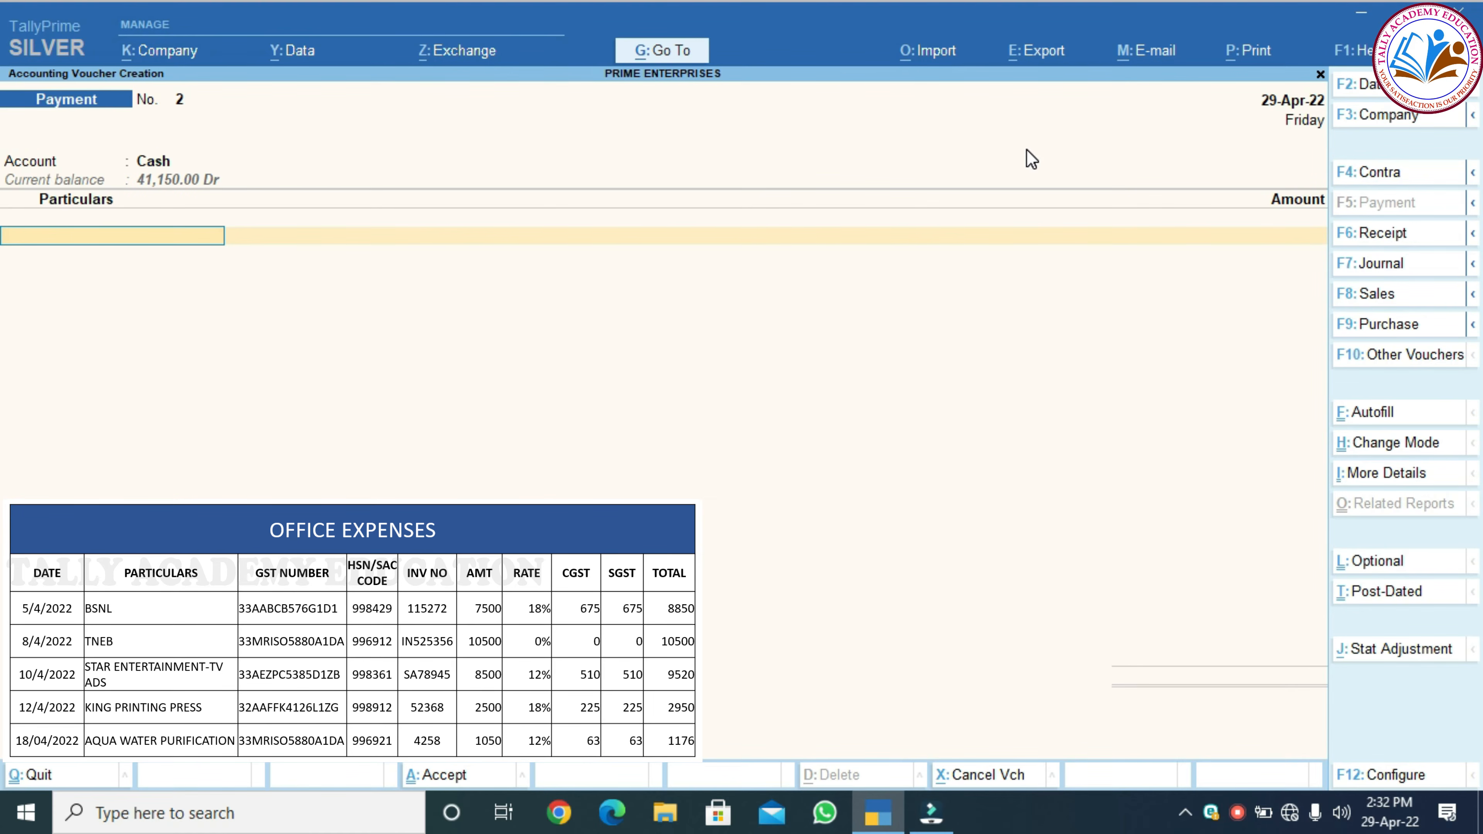
pyautogui.write('TN')
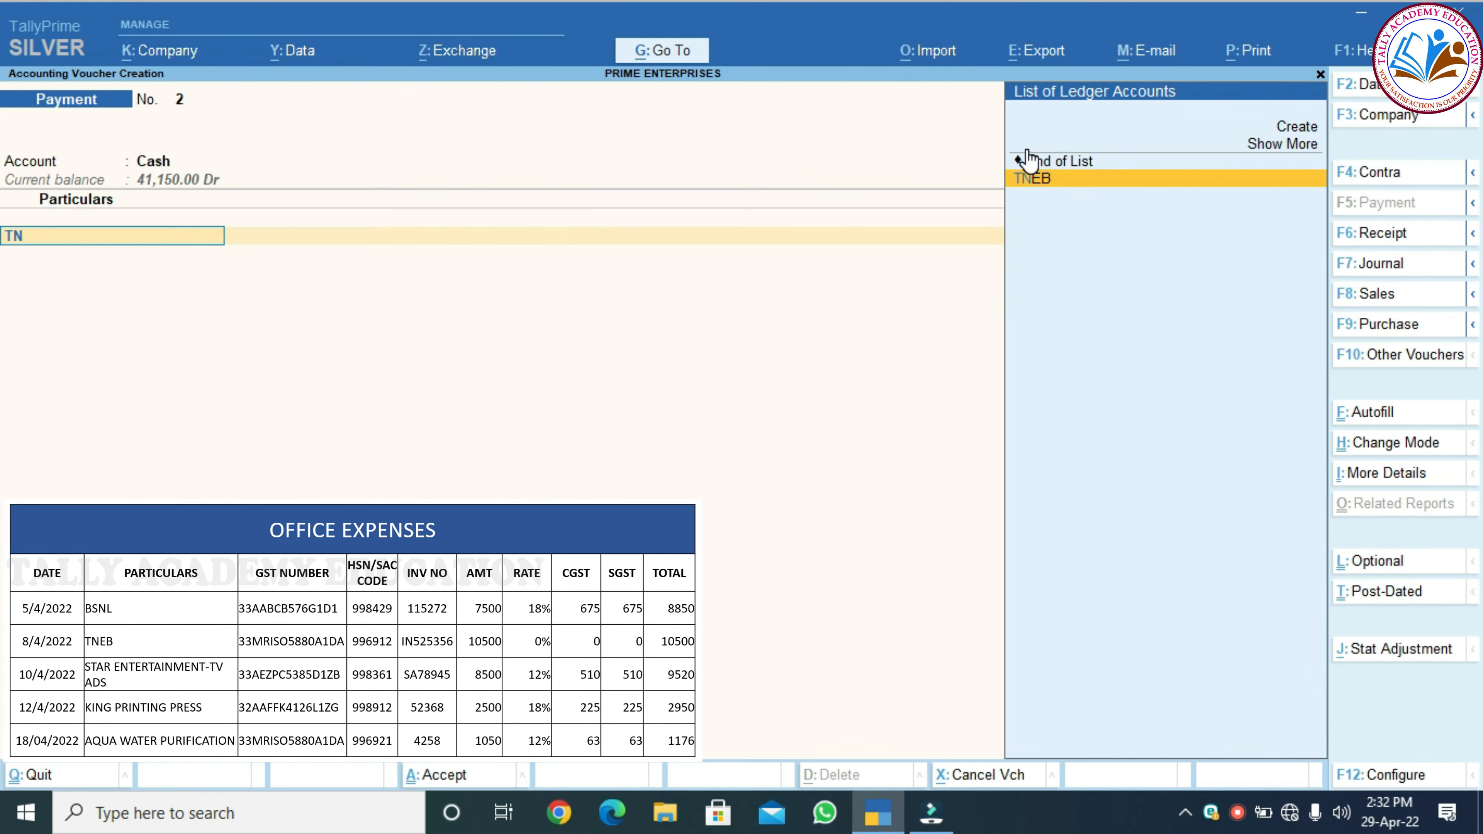
pyautogui.press('Return')
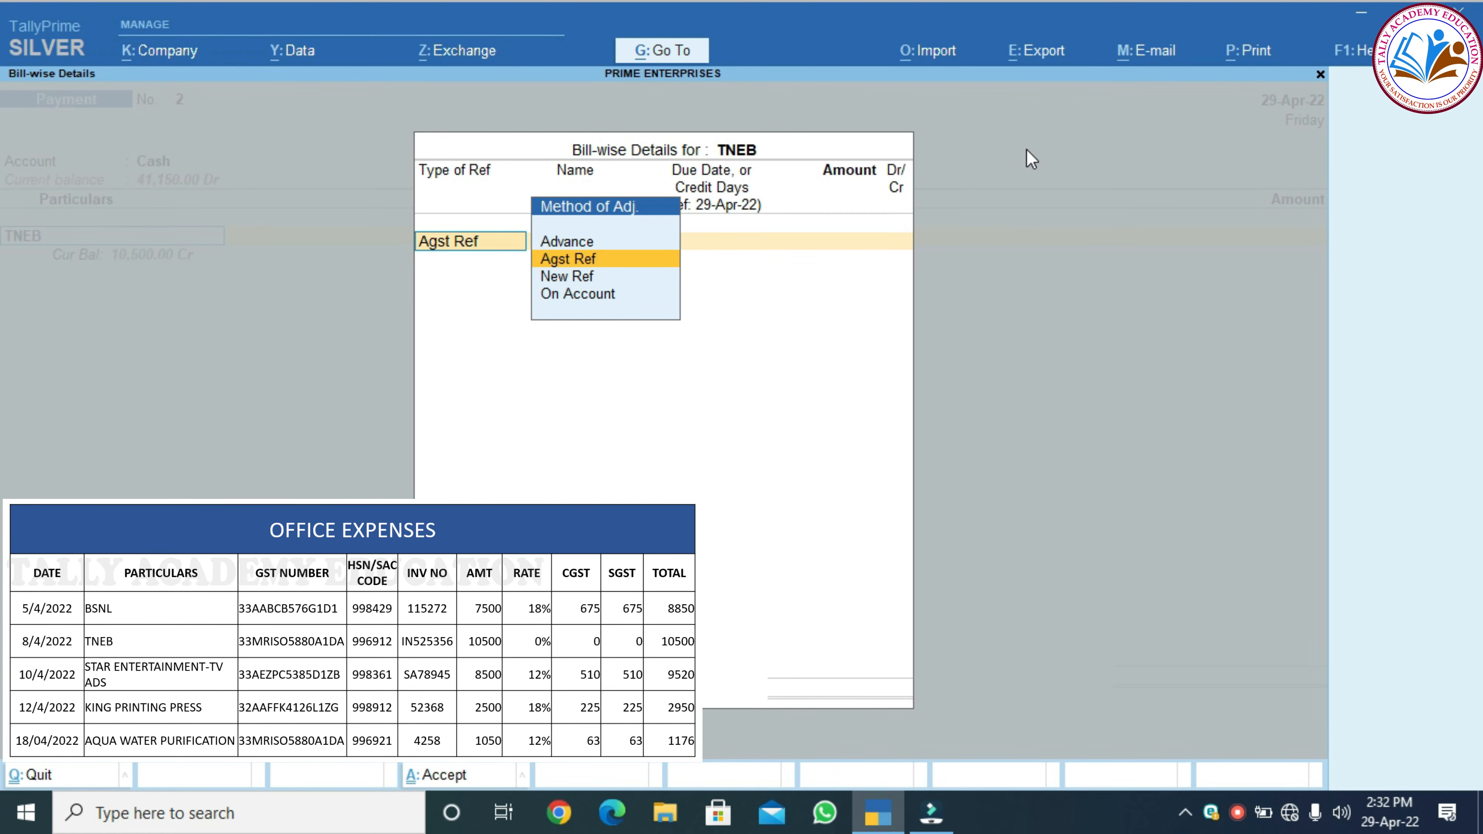
pyautogui.press('Return')
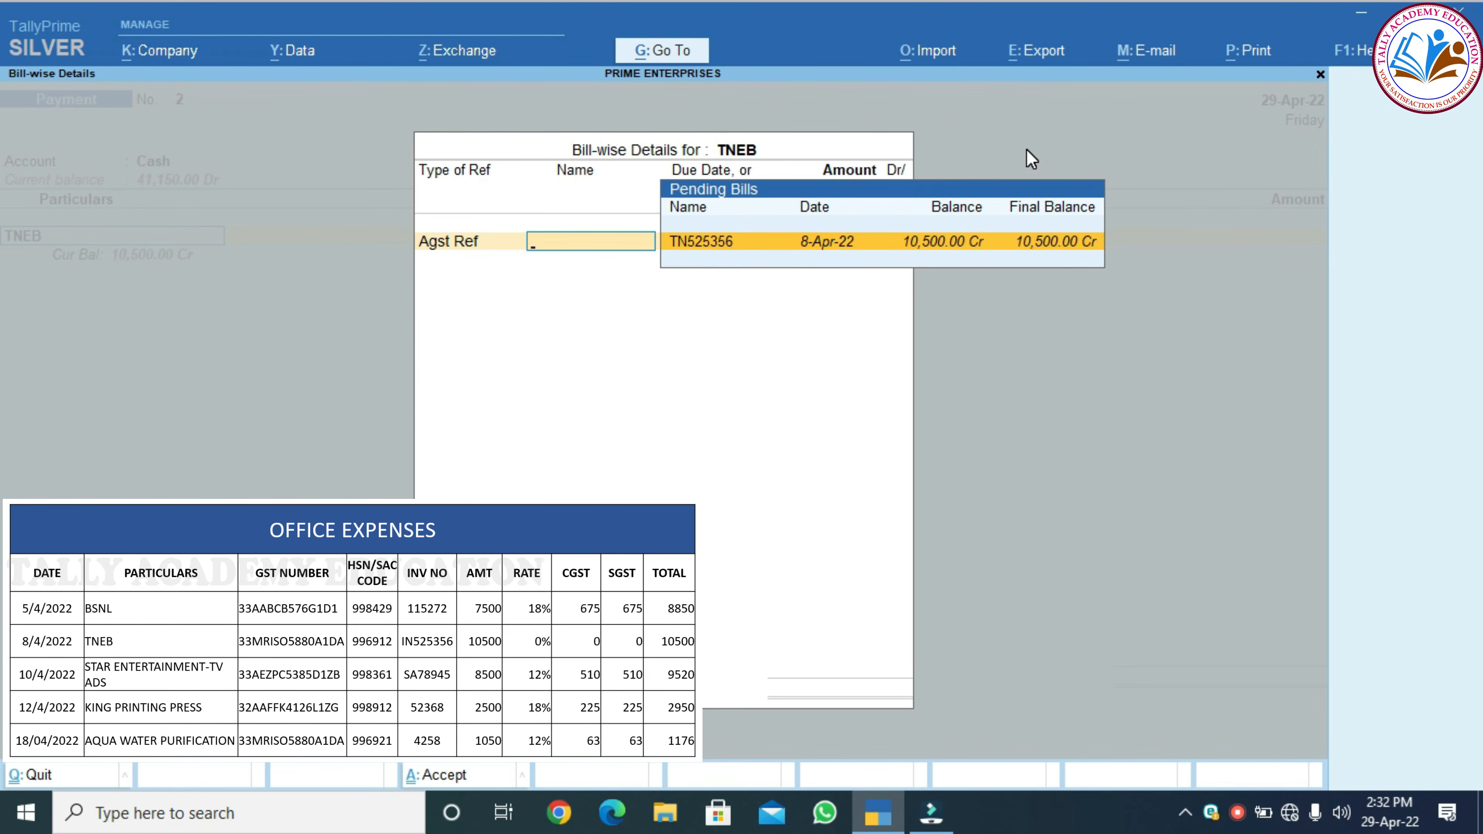
pyautogui.press('Return')
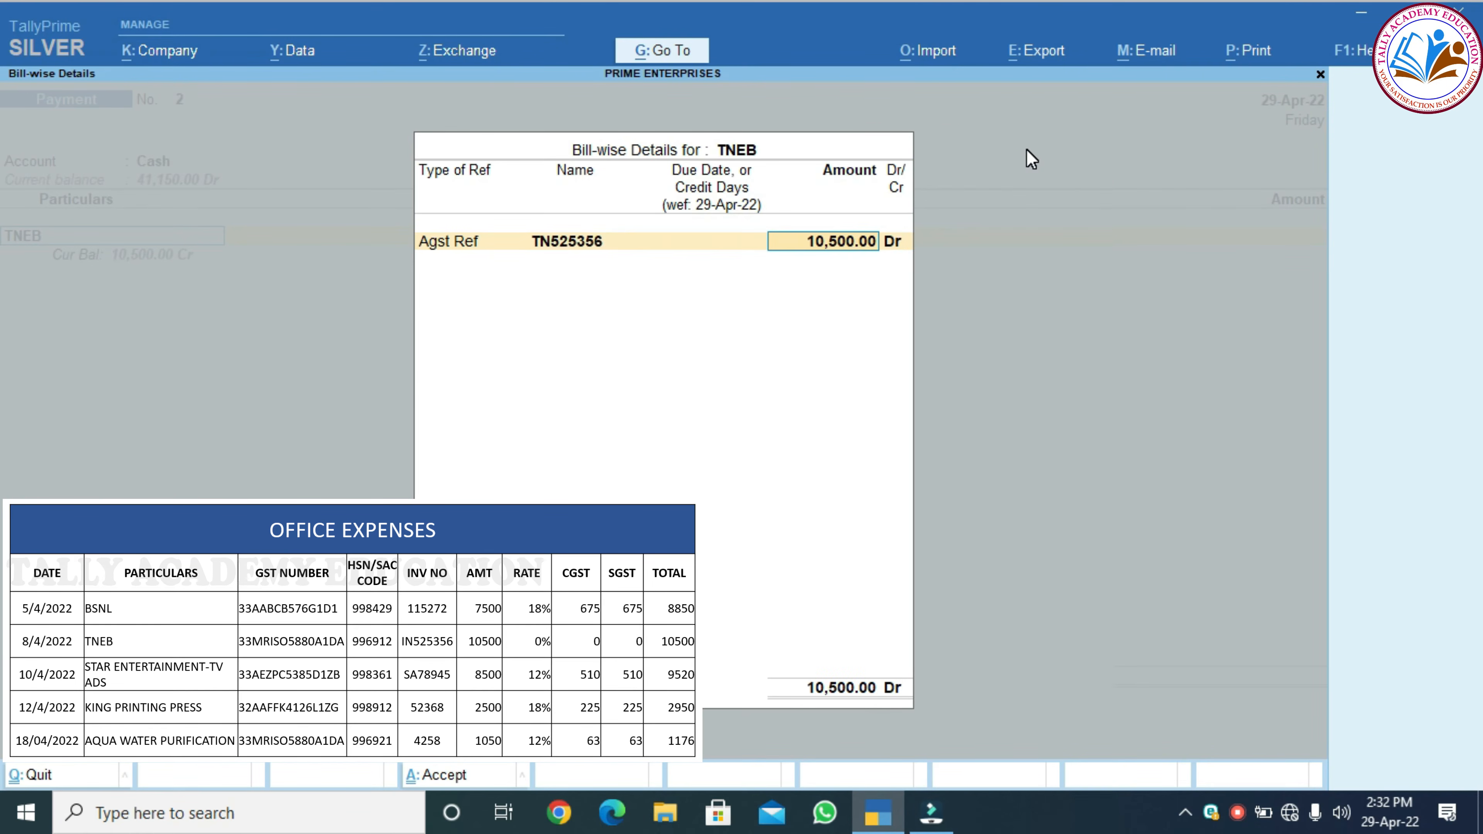
pyautogui.press('Return')
pyautogui.press('Return')
pyautogui.press('Return')
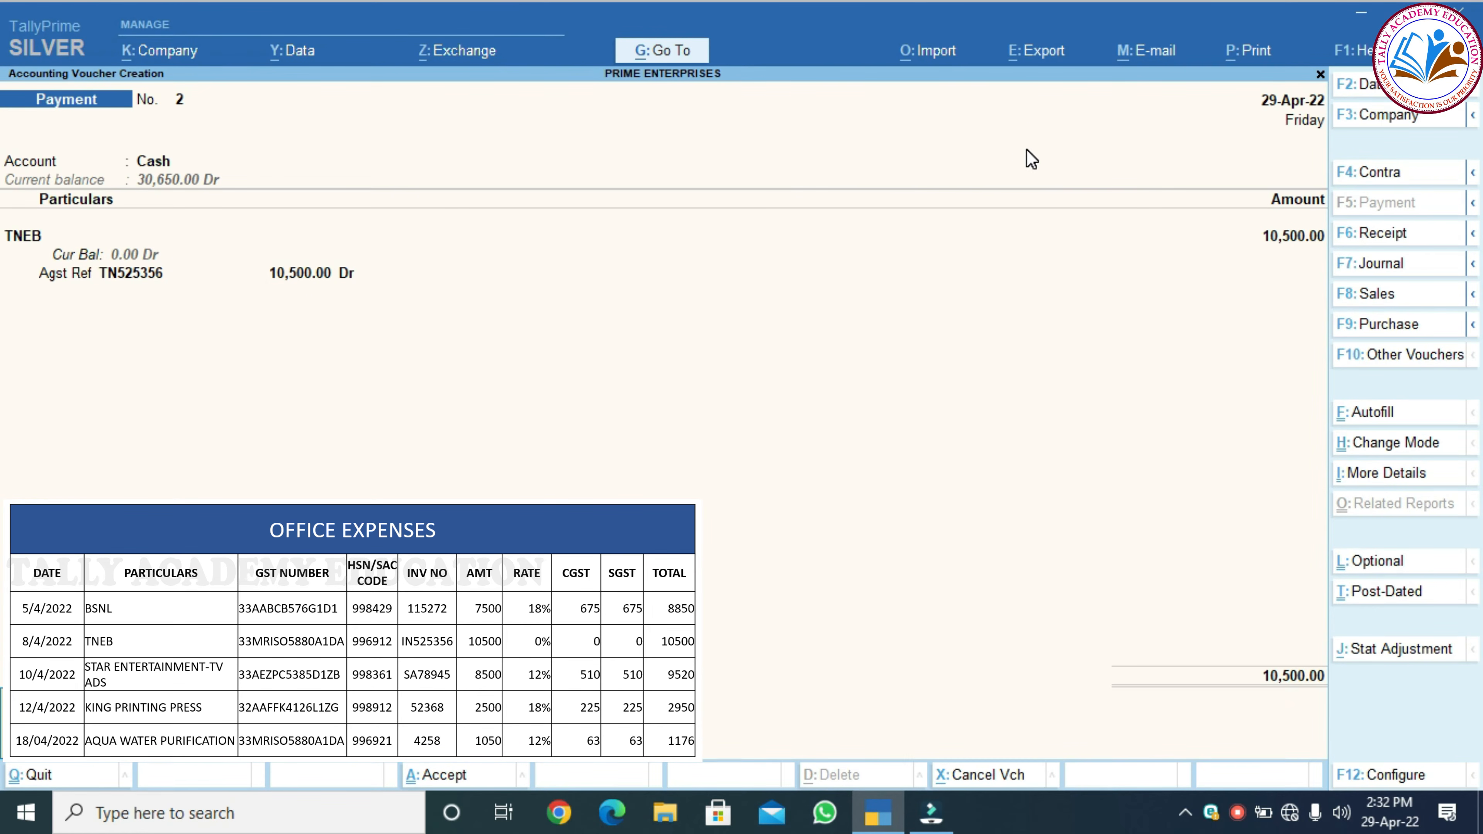
pyautogui.press('Return')
pyautogui.press('Return')
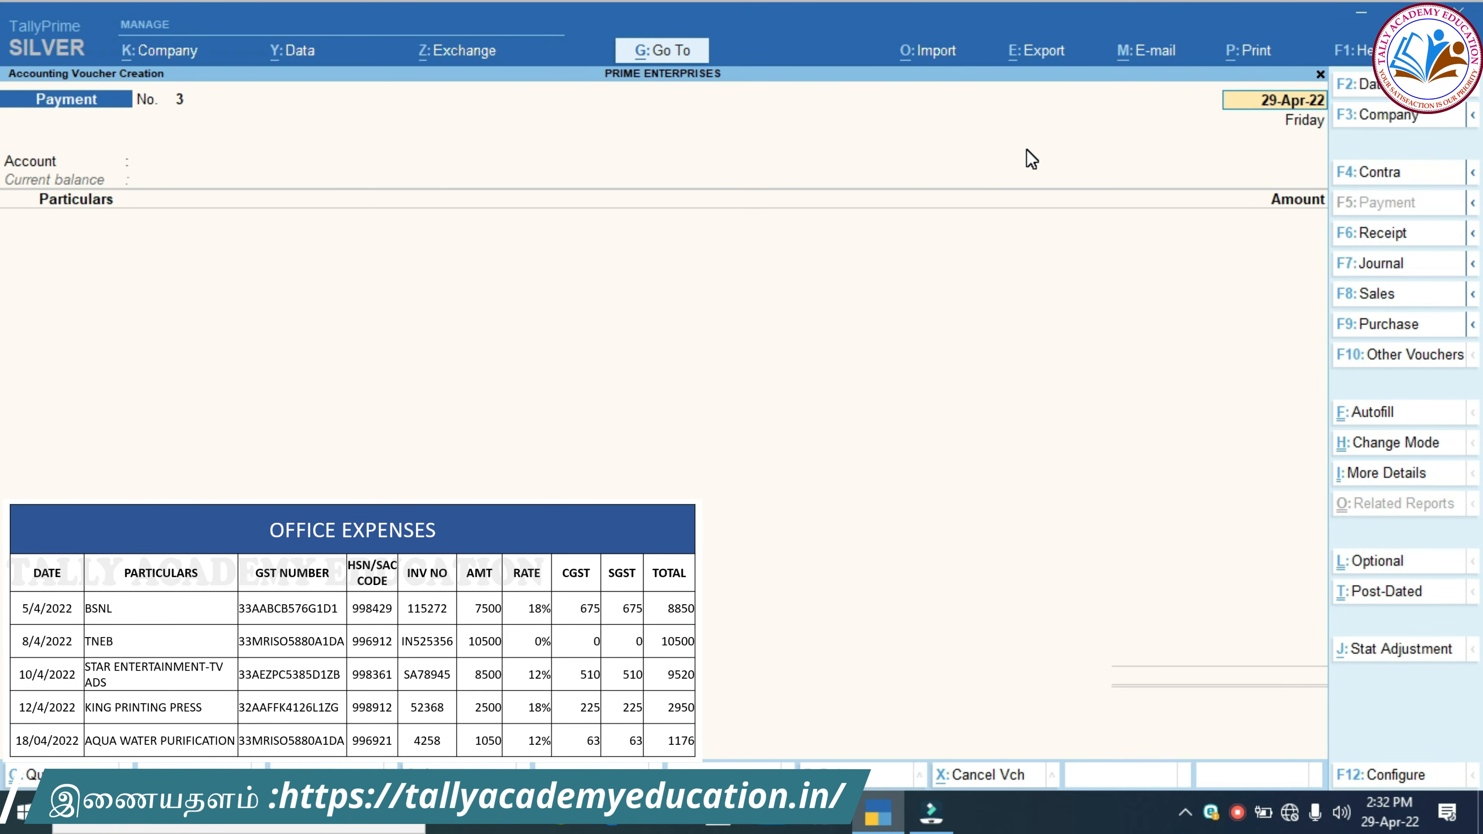
# Pay STAR ENTERTAIMENT 9,520 Dr from SBI against pending bill SA78945
pyautogui.press('Return')
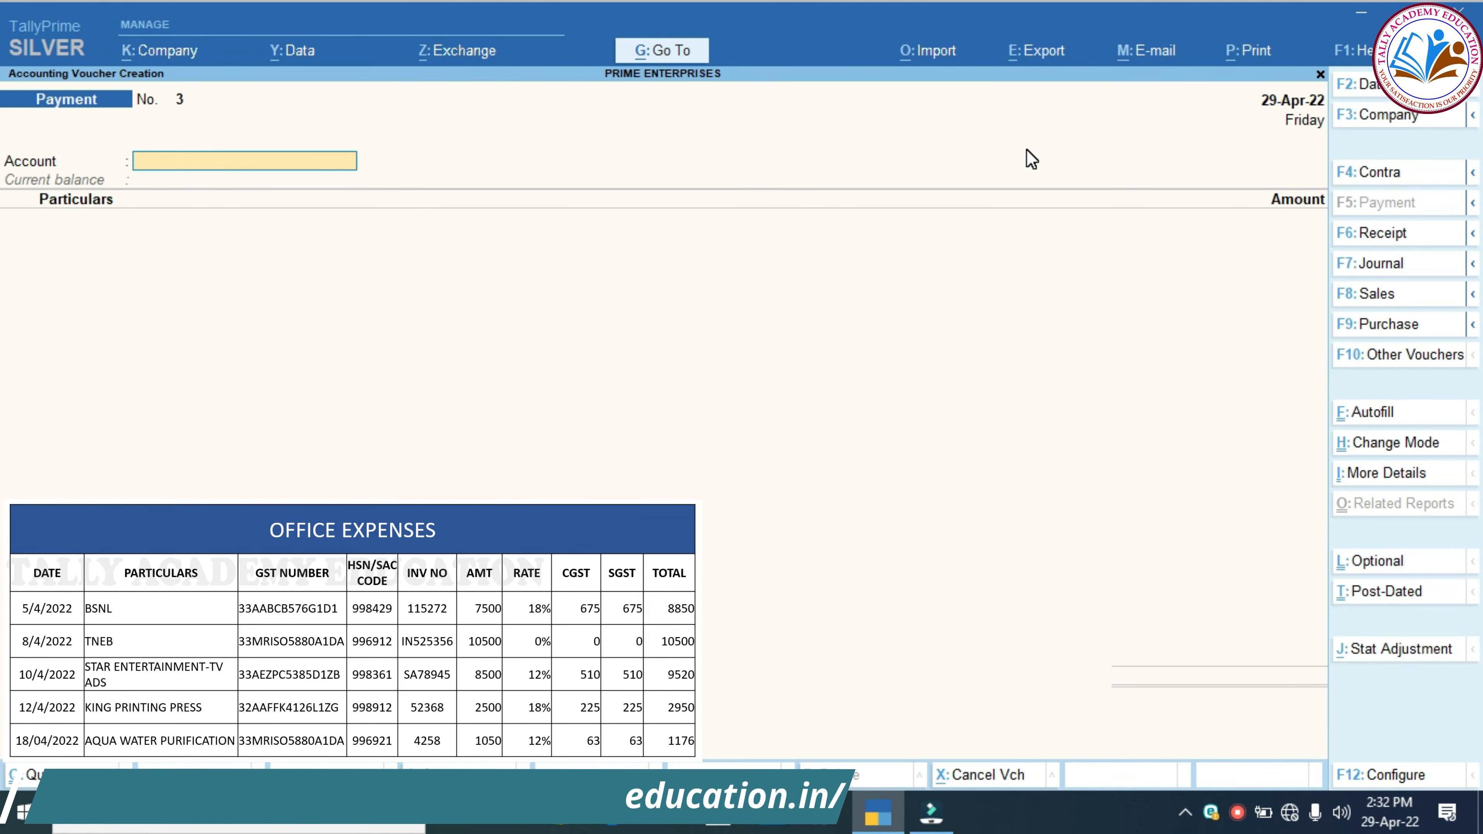
pyautogui.click(1027, 150)
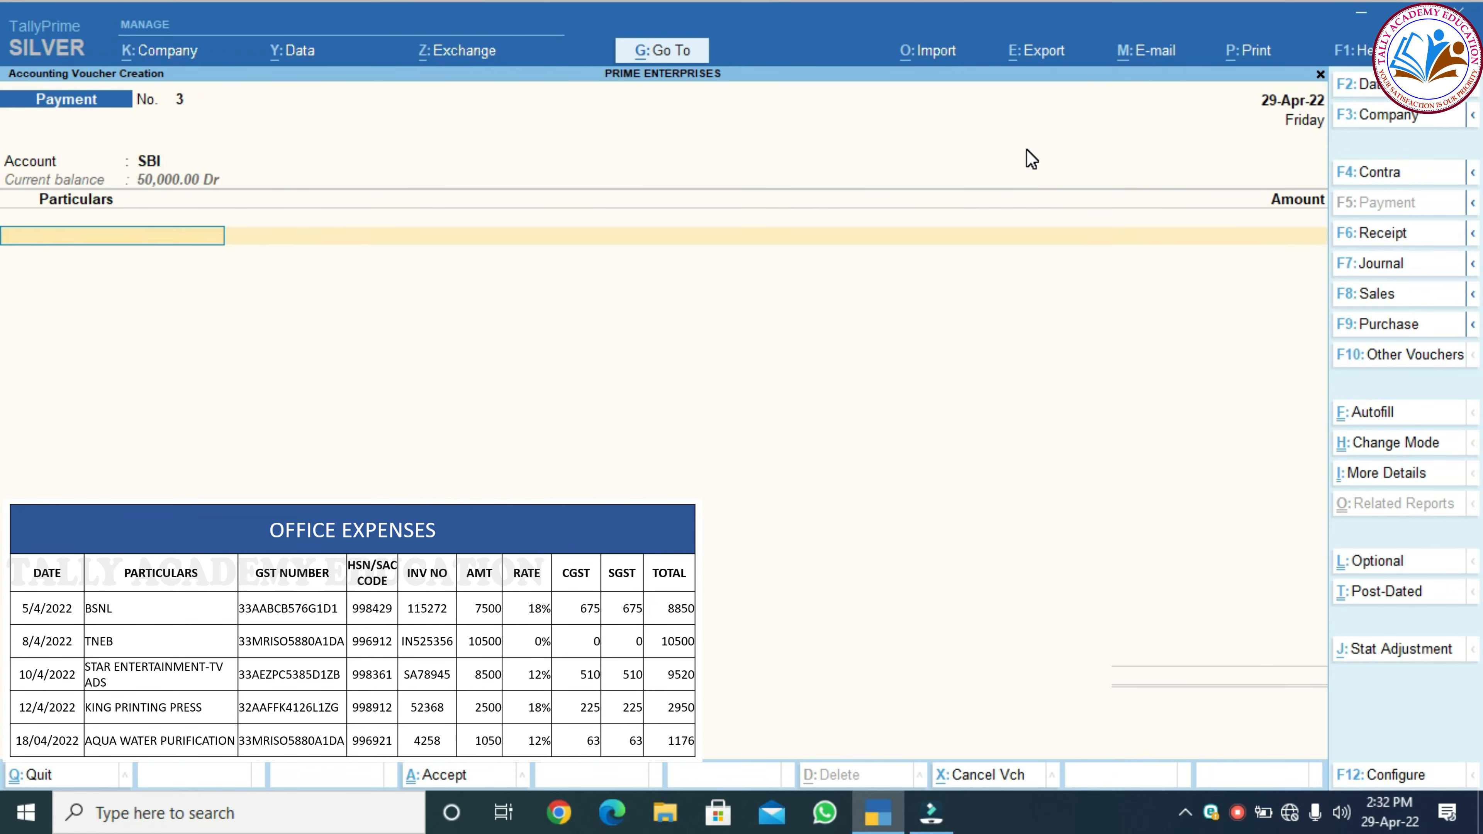
pyautogui.write('S')
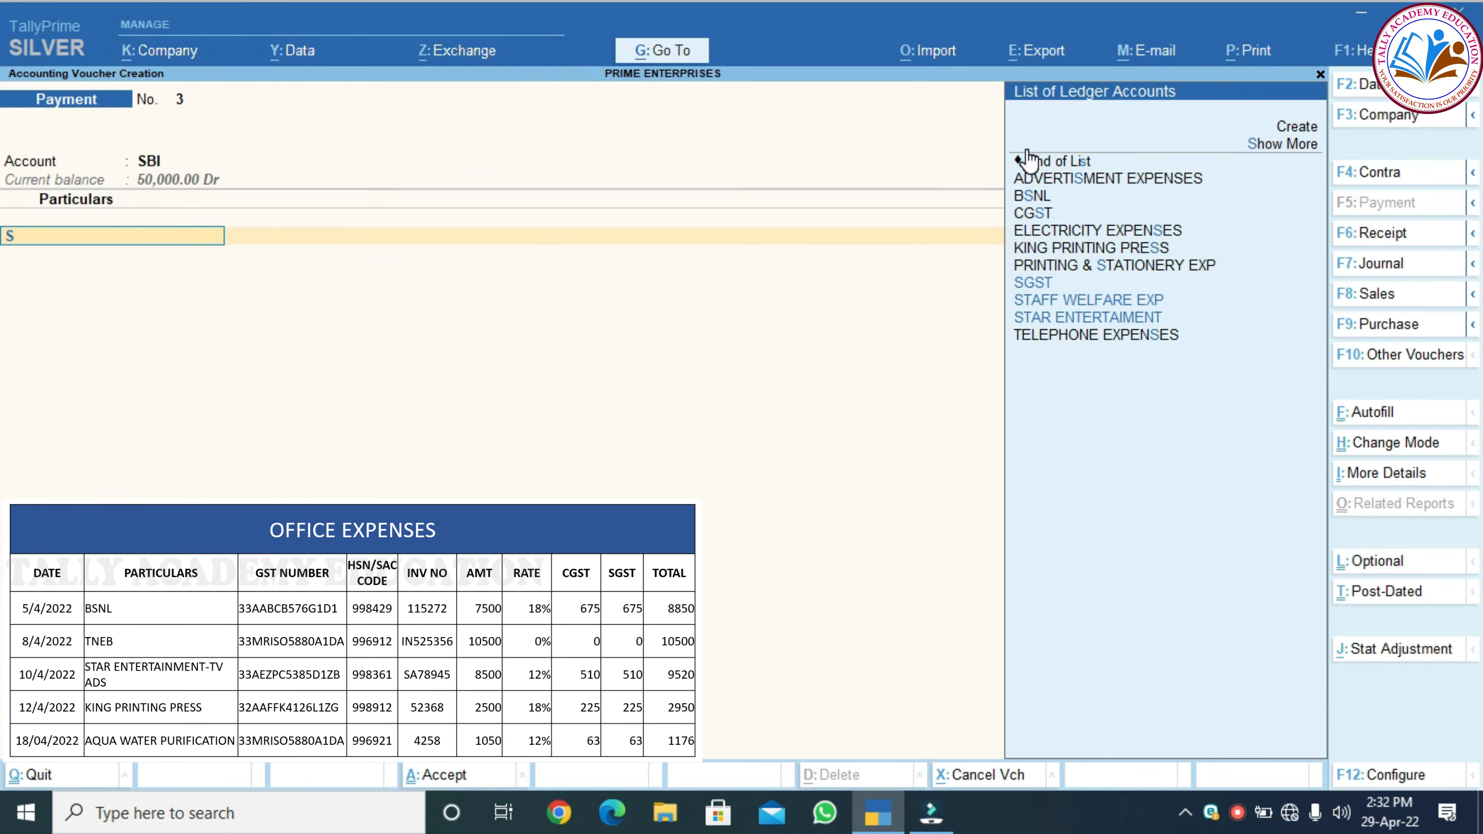
pyautogui.write('T')
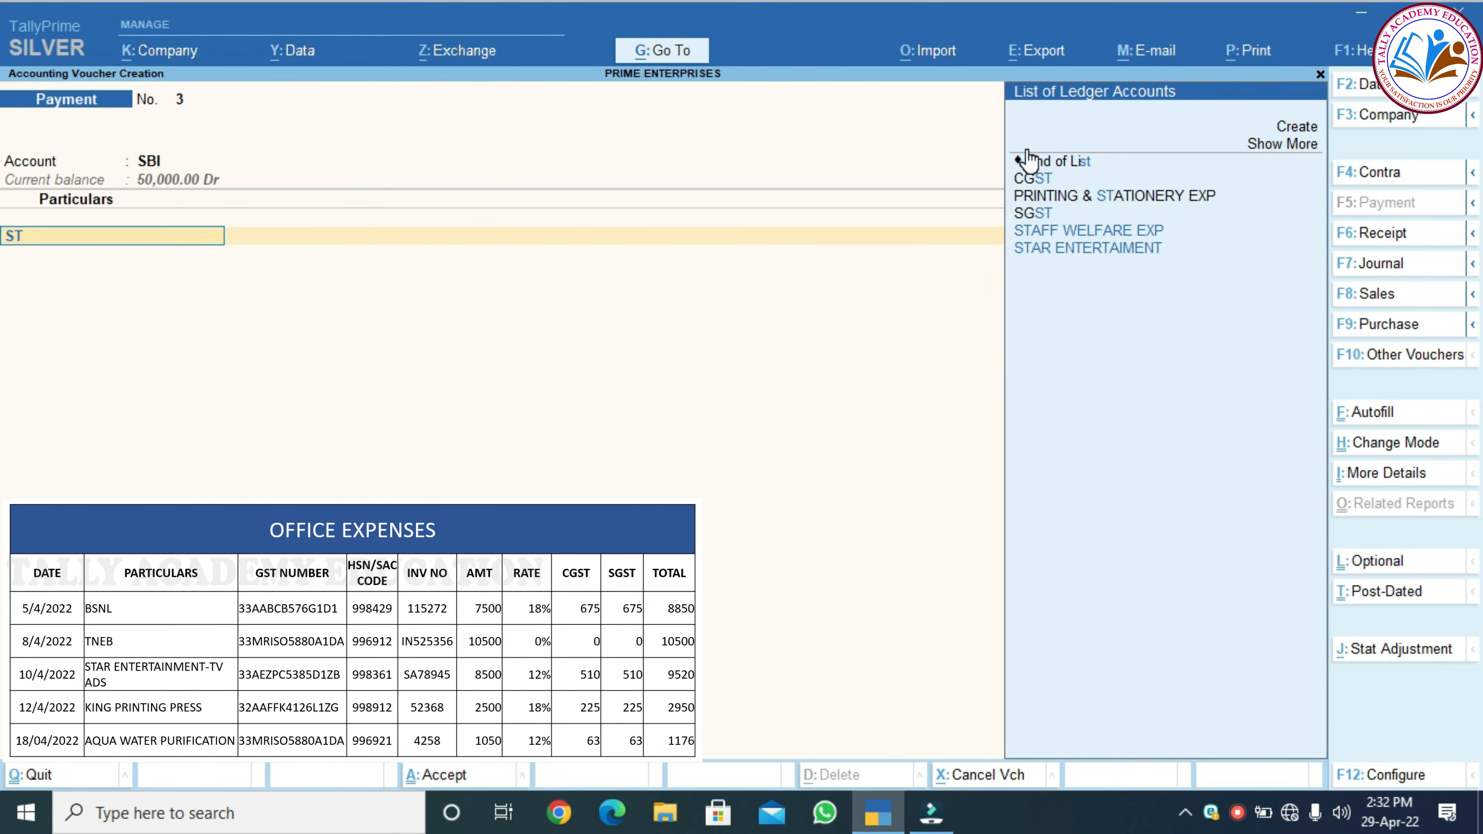
pyautogui.press('Down')
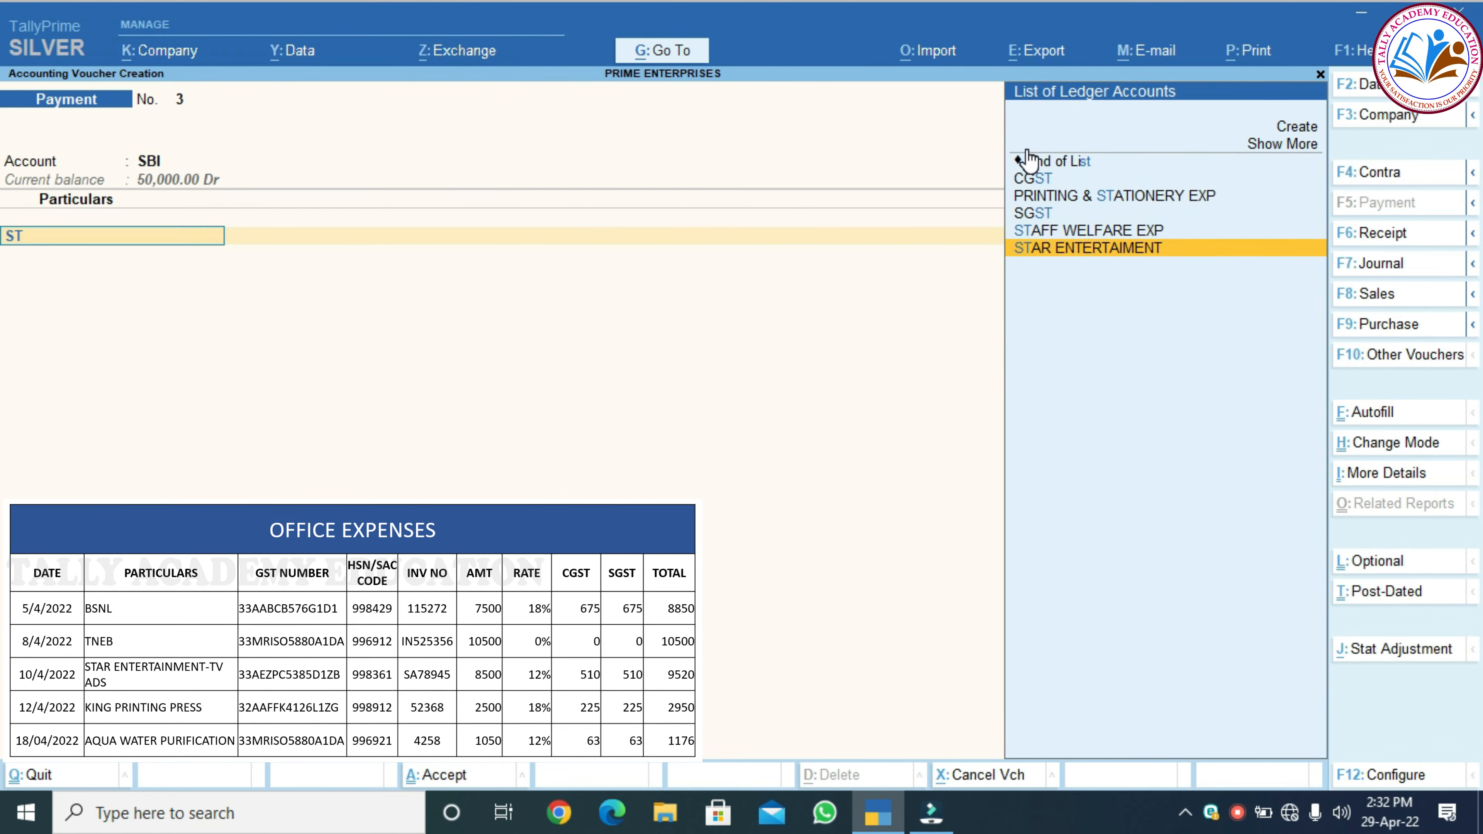
pyautogui.press('Return')
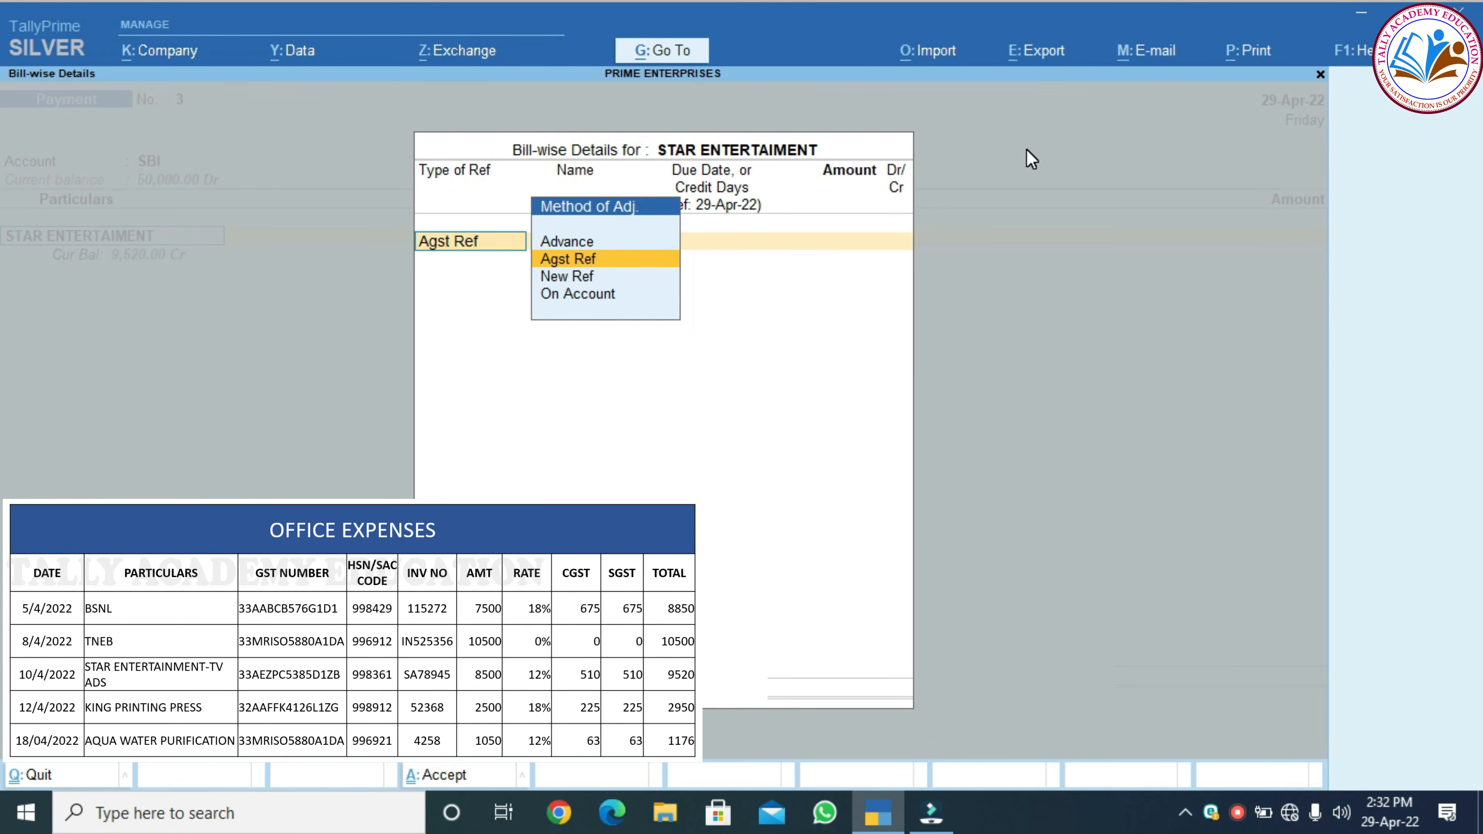
pyautogui.press('Return')
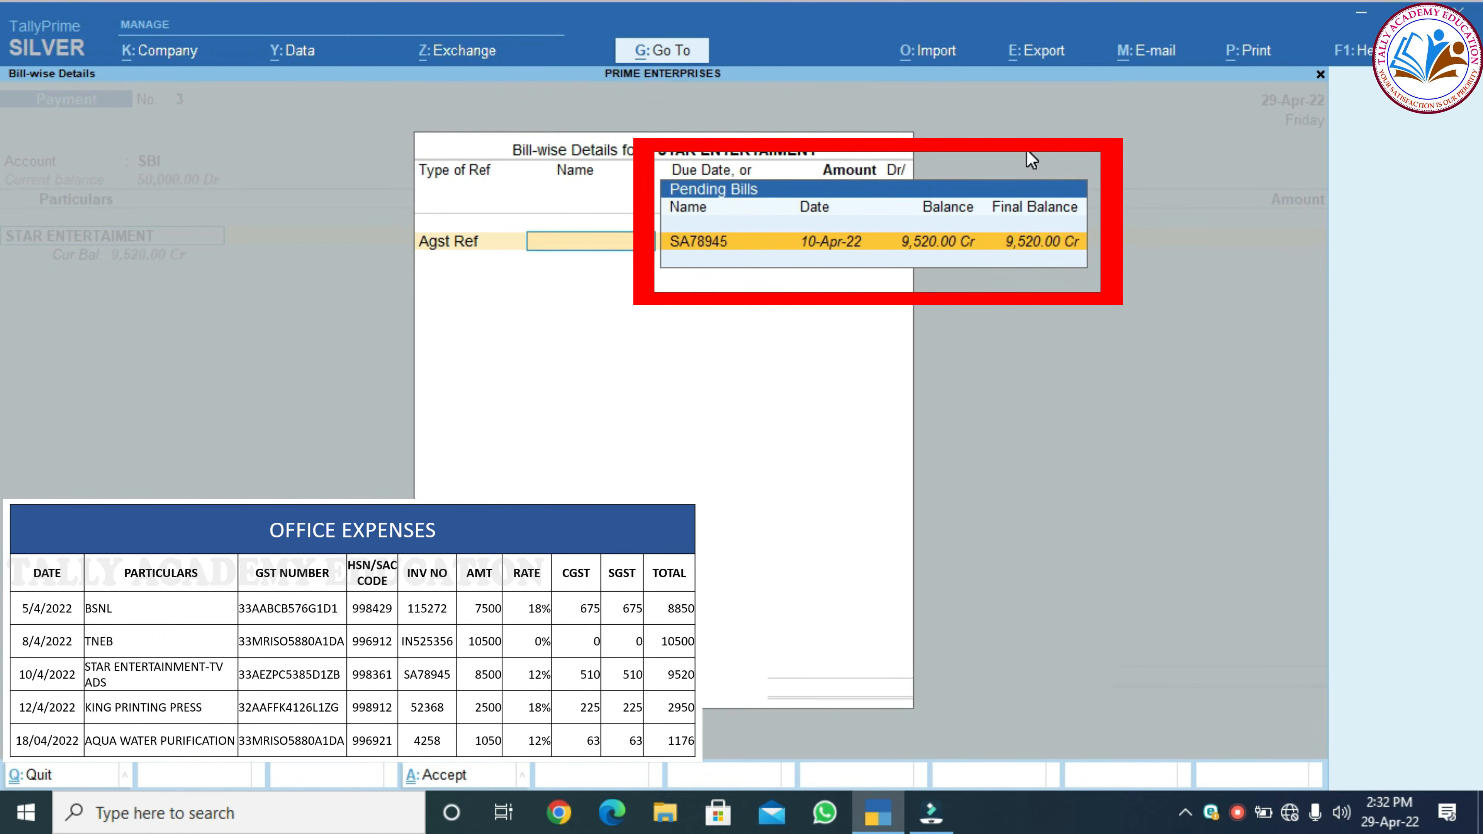
pyautogui.press('Return')
pyautogui.press('Return')
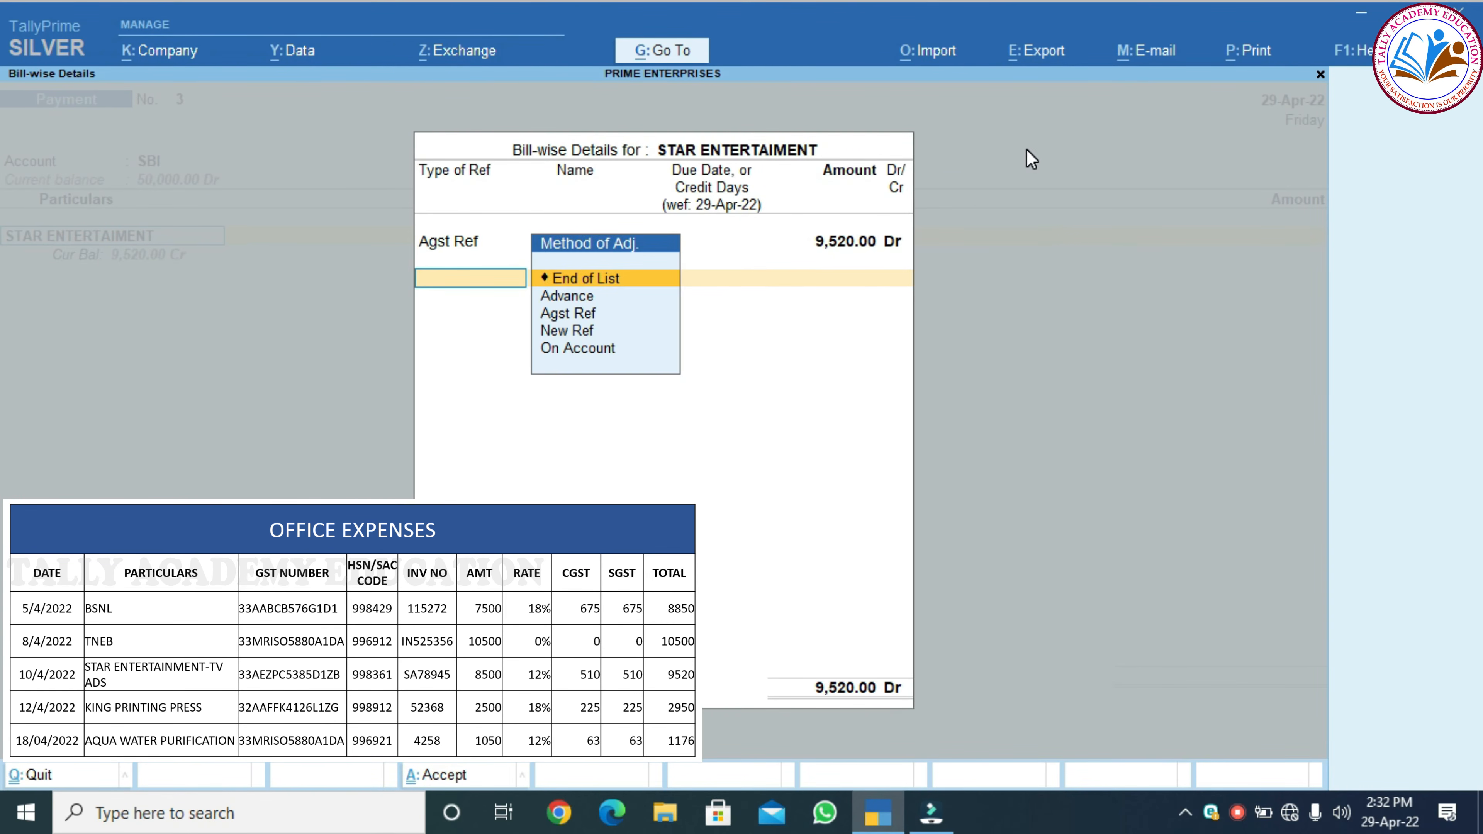
# Enter cheque number 001252 in the bank allocation and accept the voucher
pyautogui.press('Return')
pyautogui.press('Return')
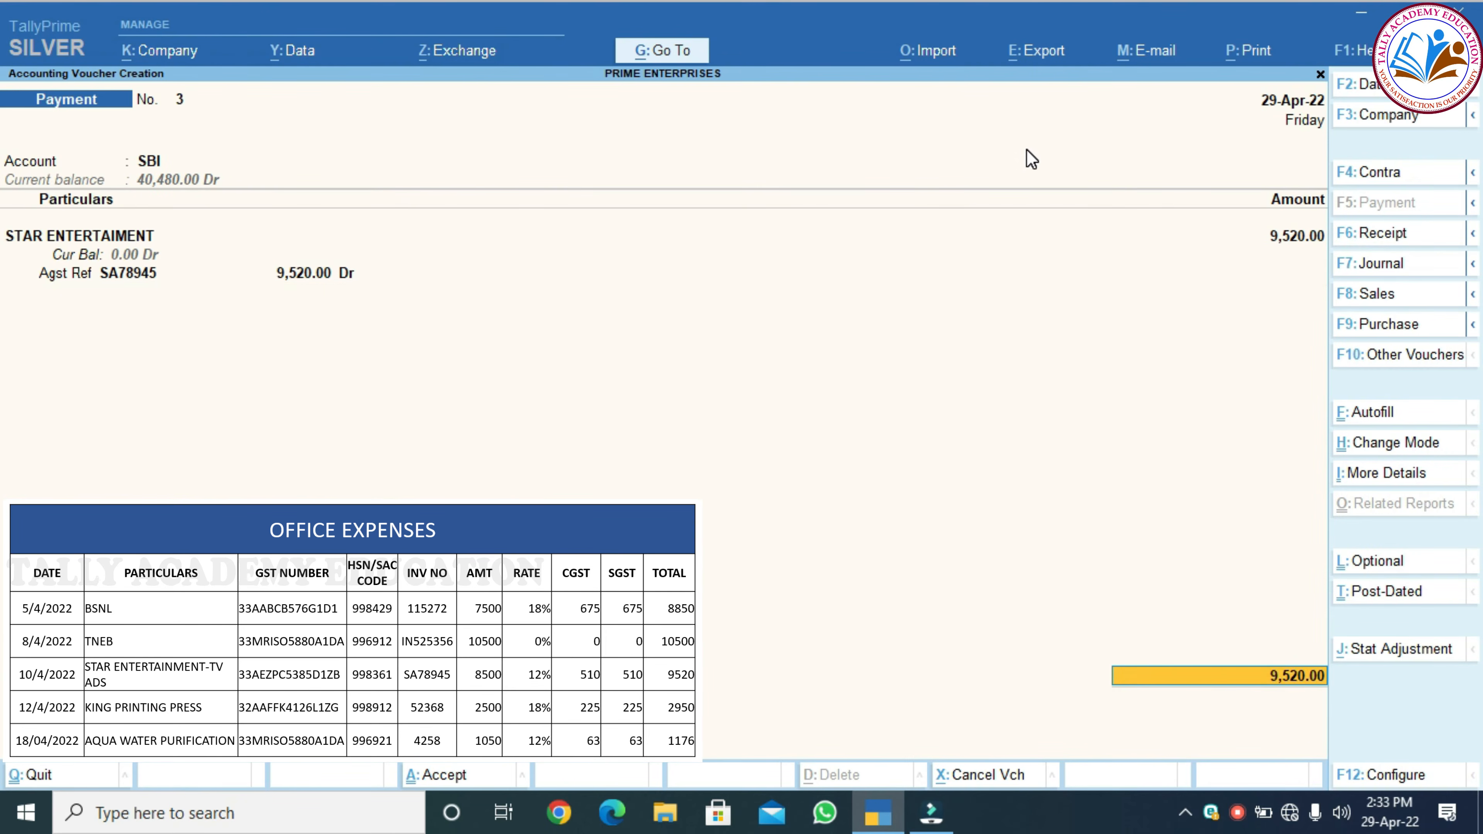
pyautogui.press('Return')
pyautogui.press('Return')
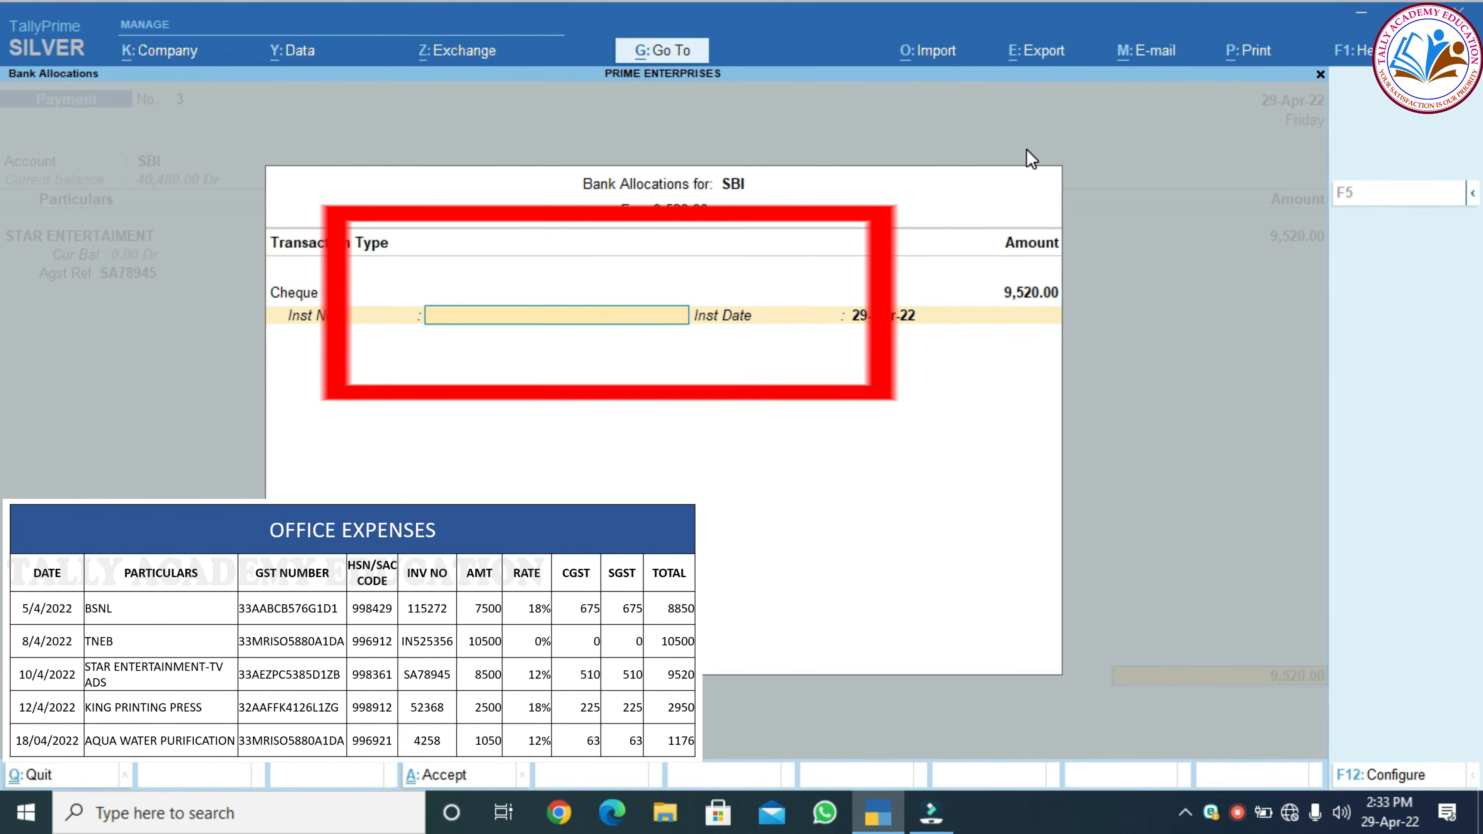
pyautogui.write('001252')
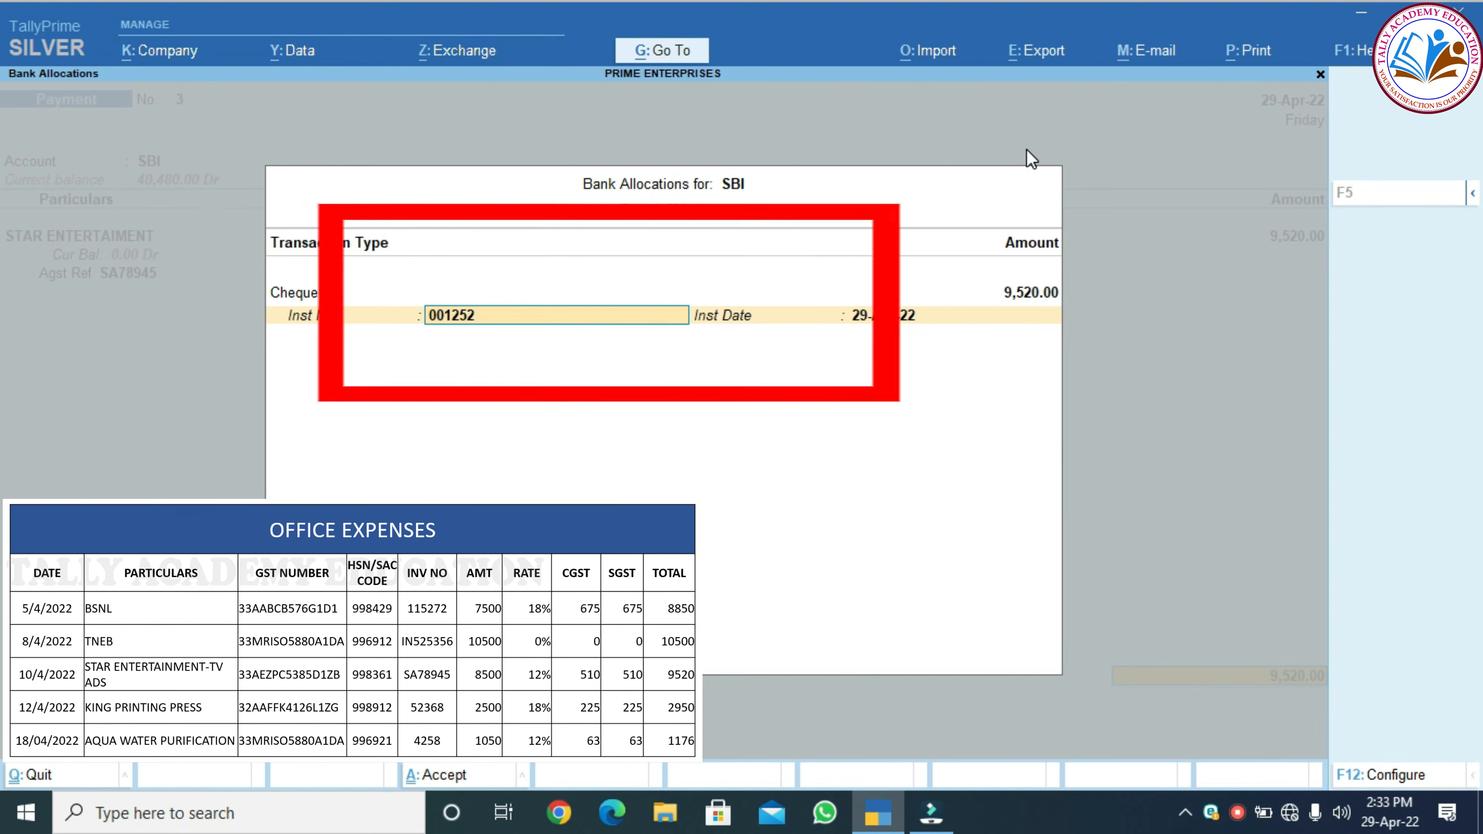
pyautogui.press('Return')
pyautogui.press('Return')
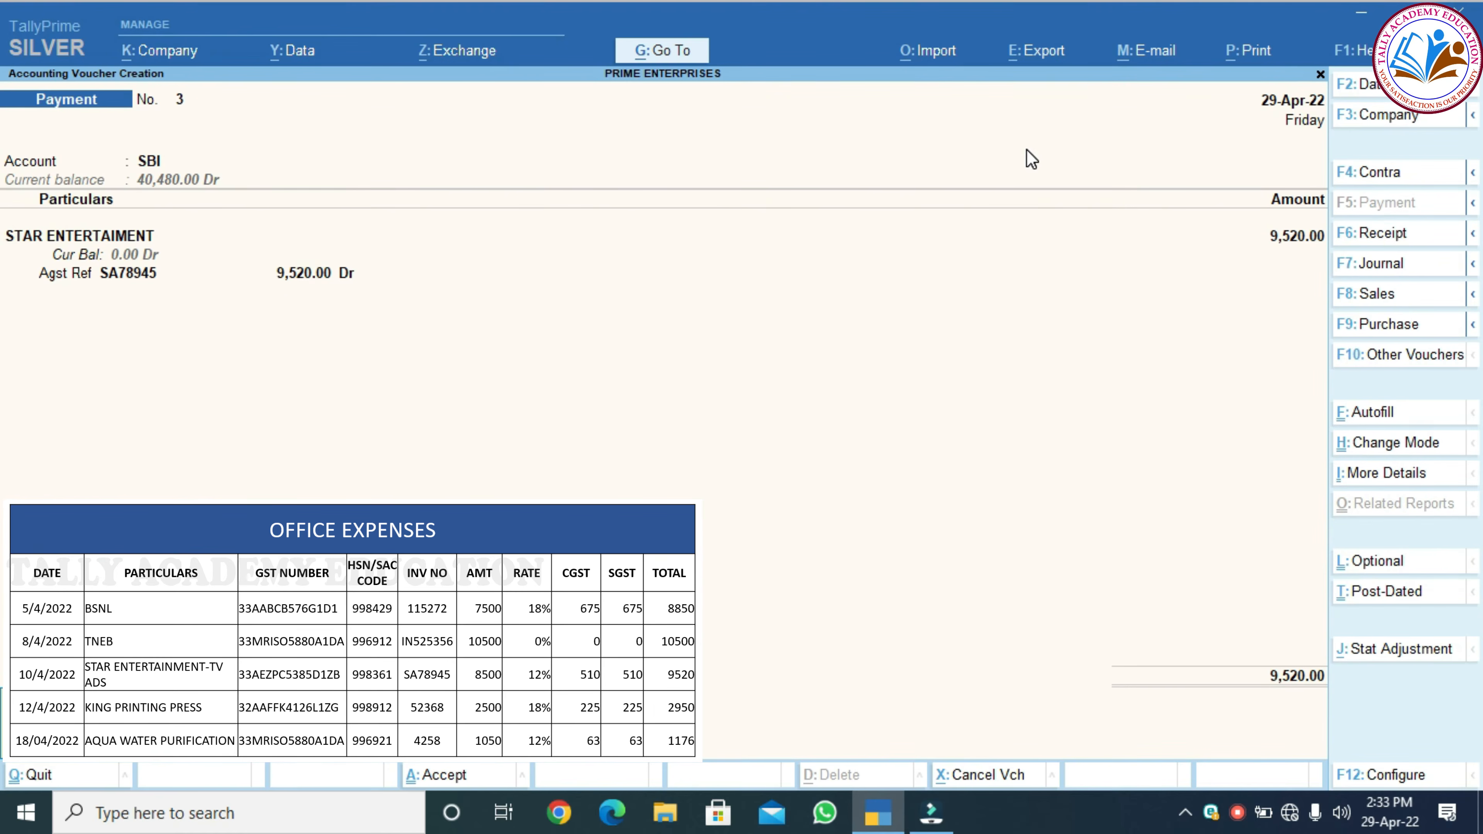
pyautogui.press('Return')
pyautogui.press('Return')
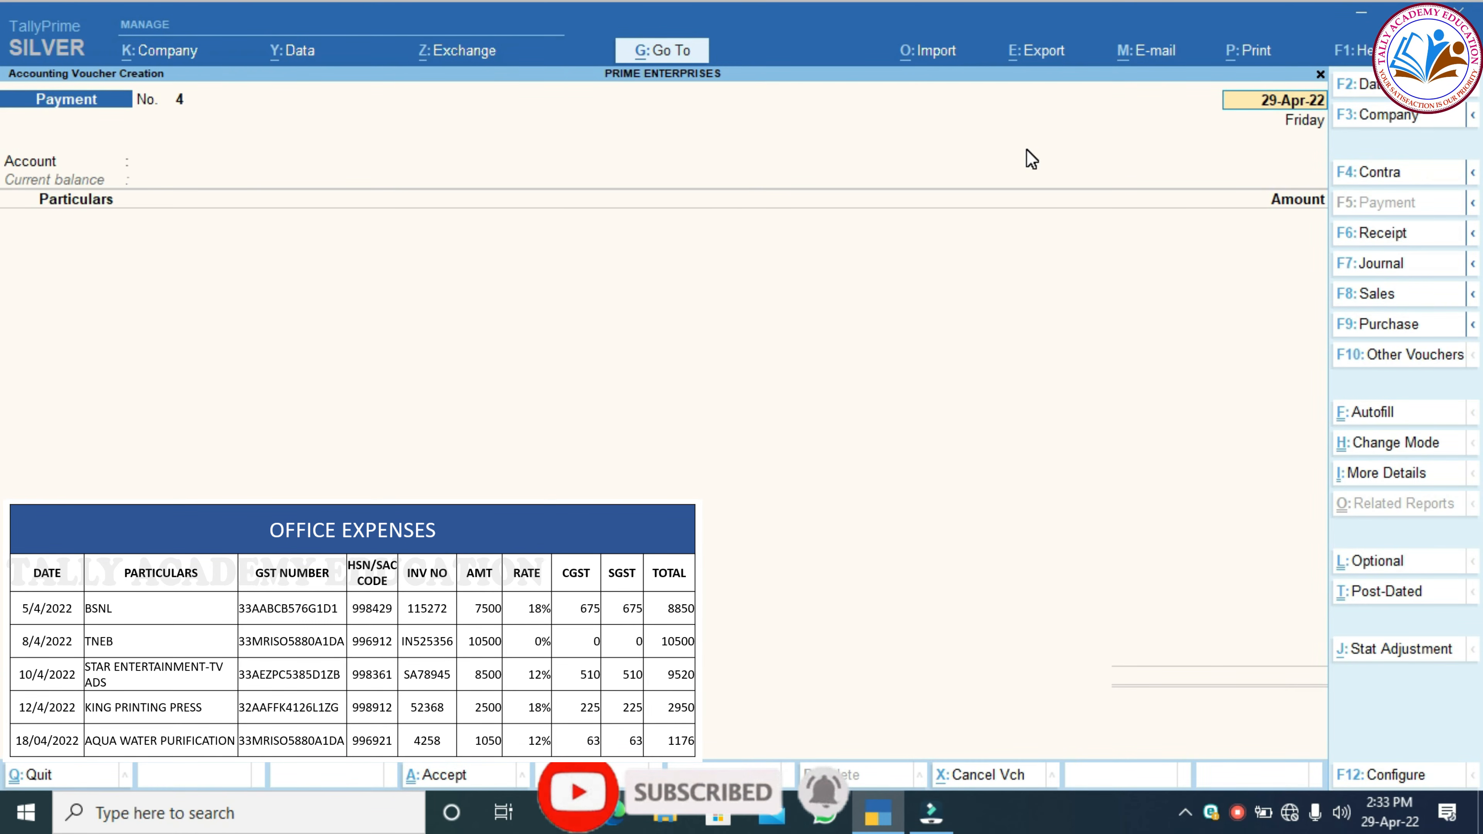
# Pay KING PRINTING PRESS 2,950 Dr from SBI against pending bill 52368
pyautogui.press('Return')
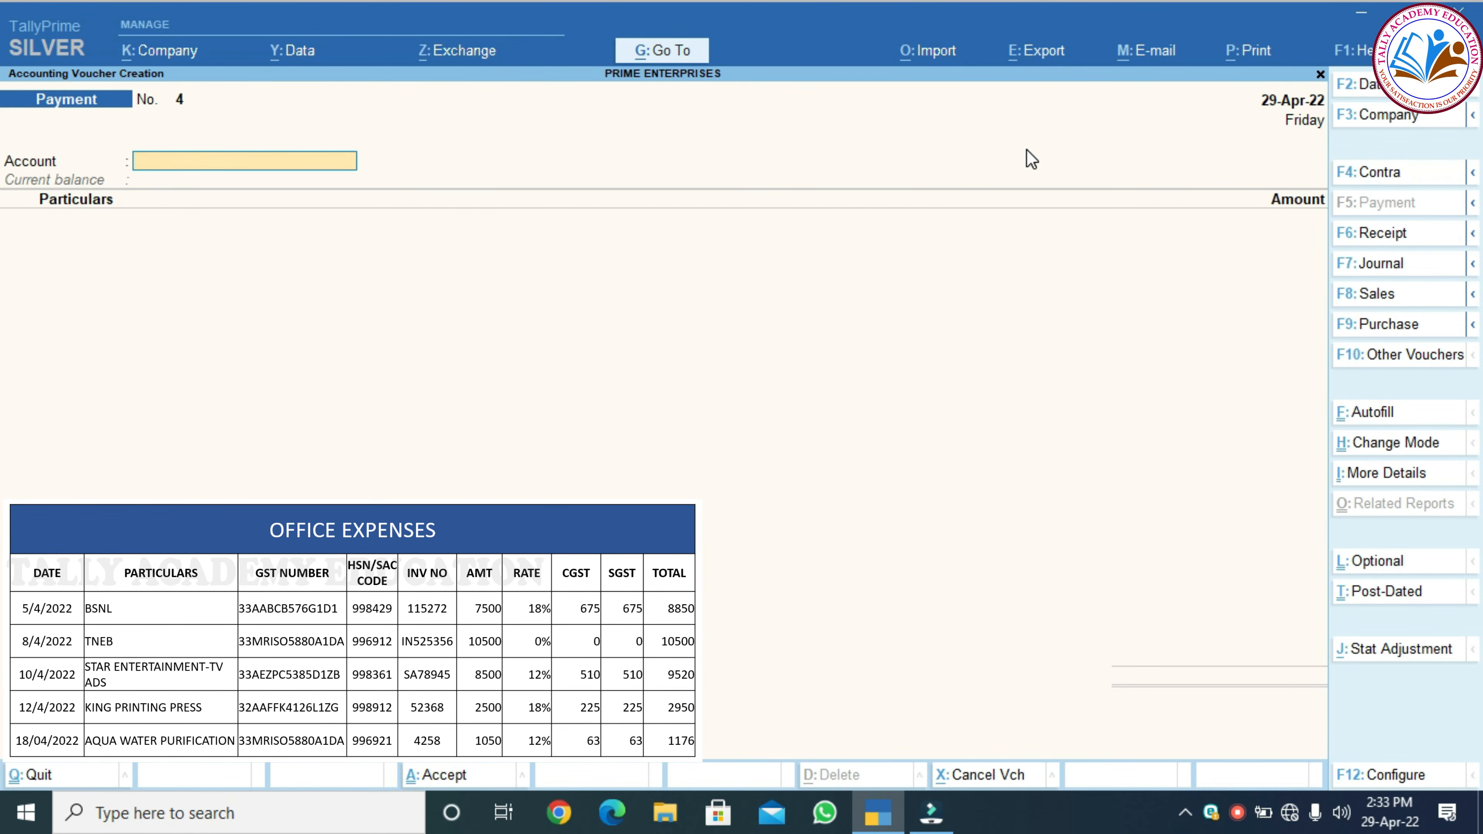
pyautogui.write('SB')
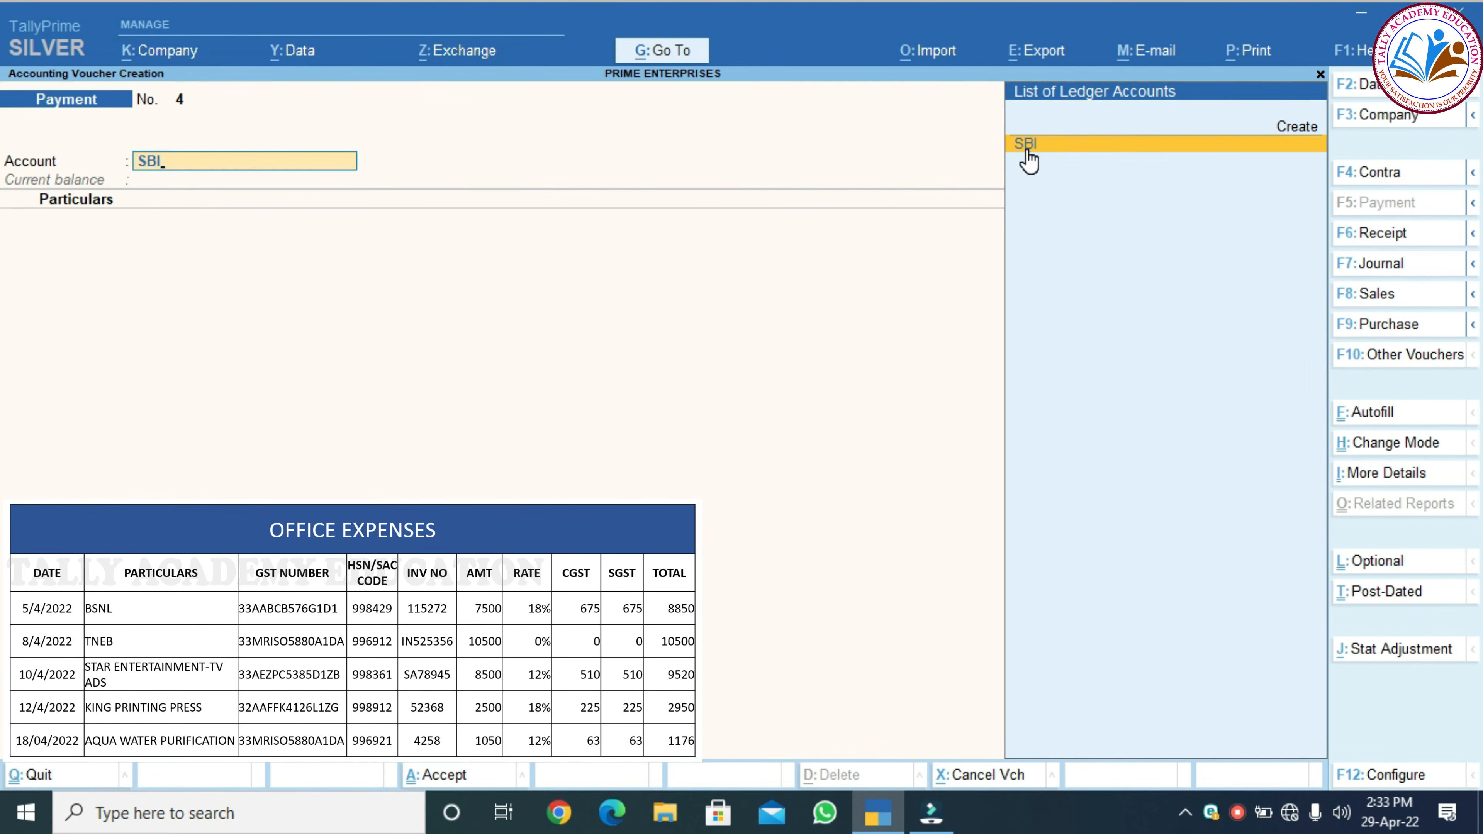
pyautogui.write('I')
pyautogui.click(1028, 146)
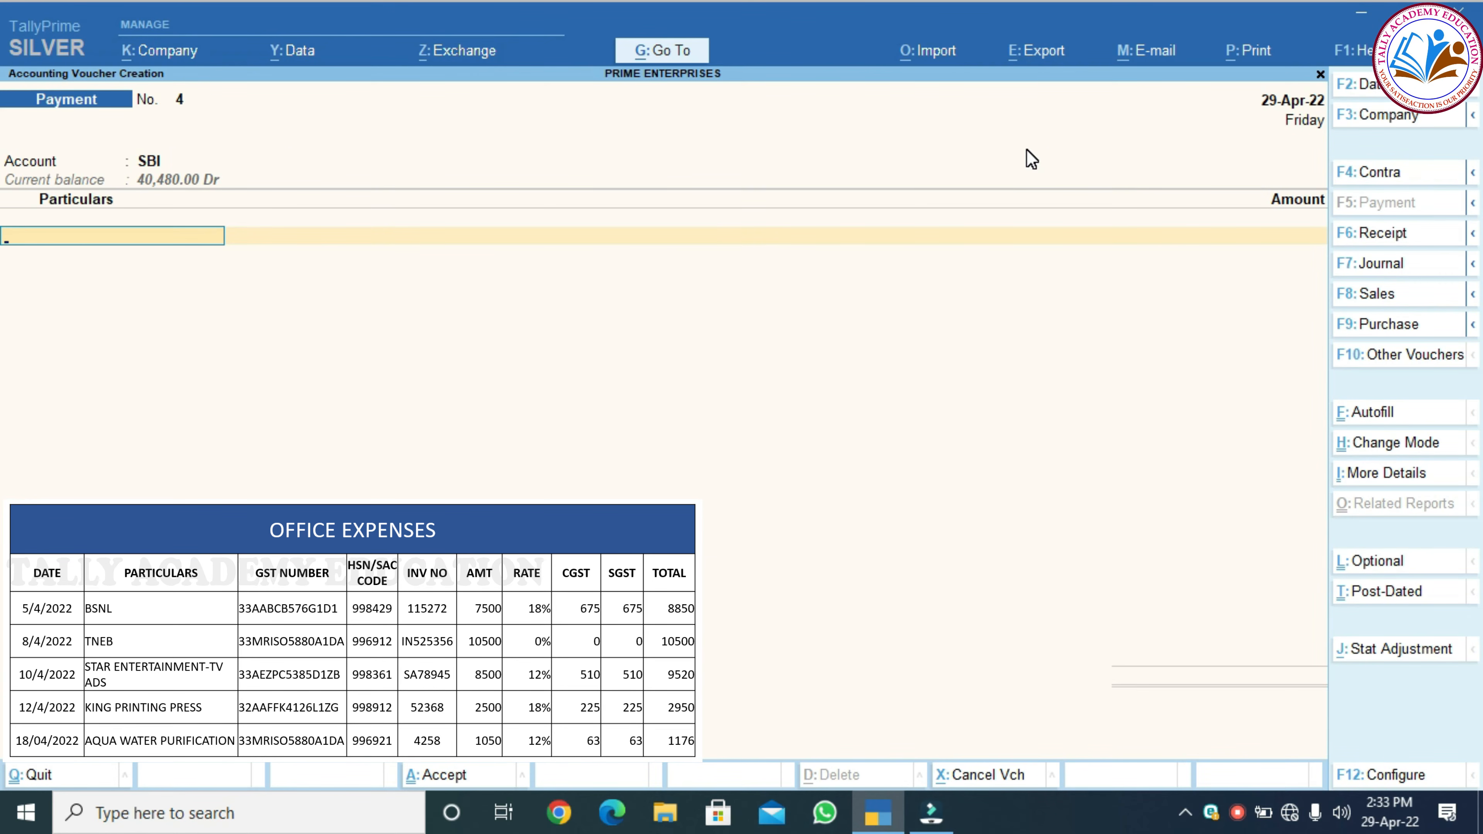
pyautogui.write('kin')
pyautogui.press('Return')
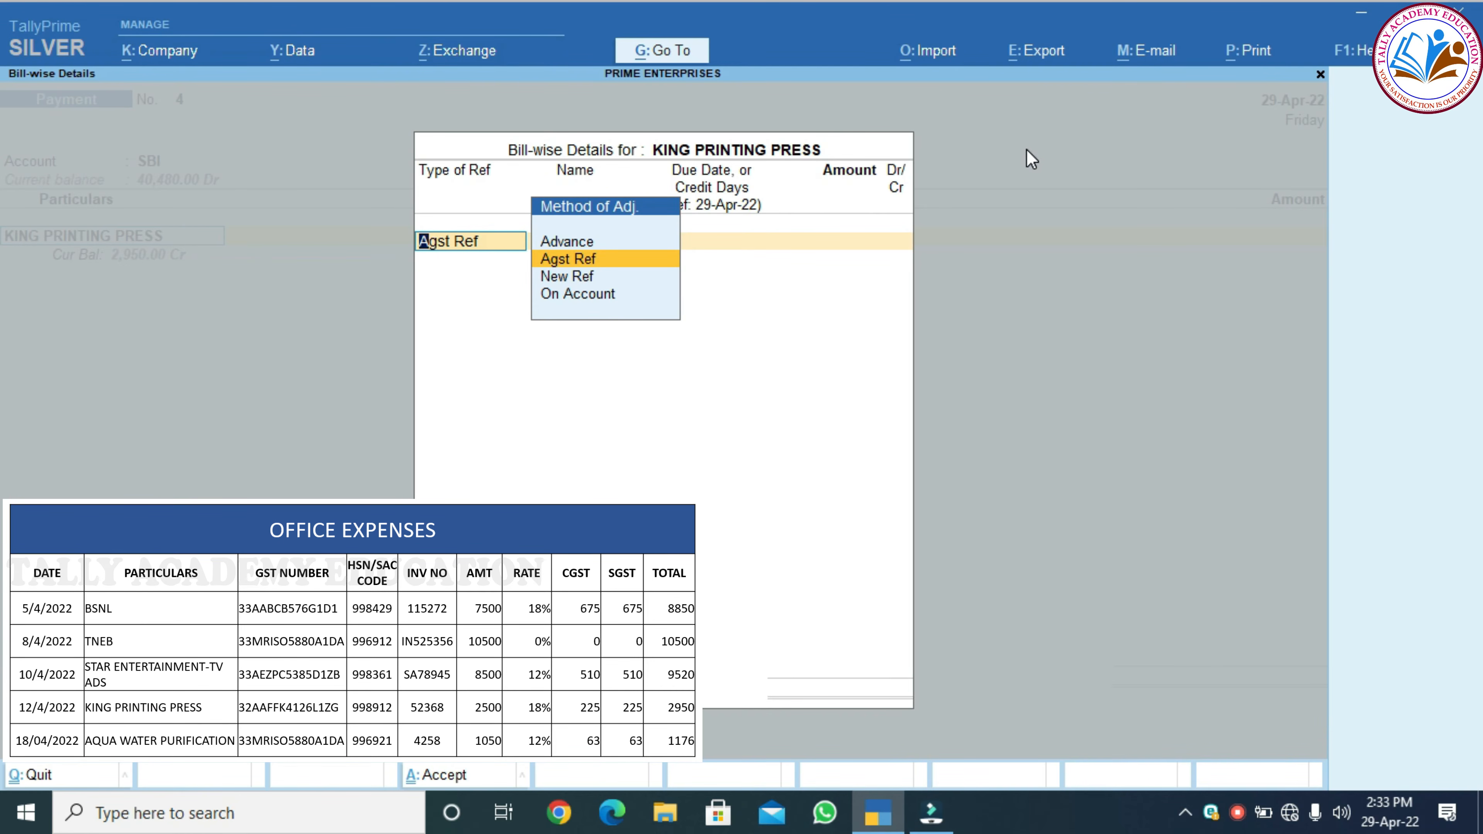
pyautogui.press('Return')
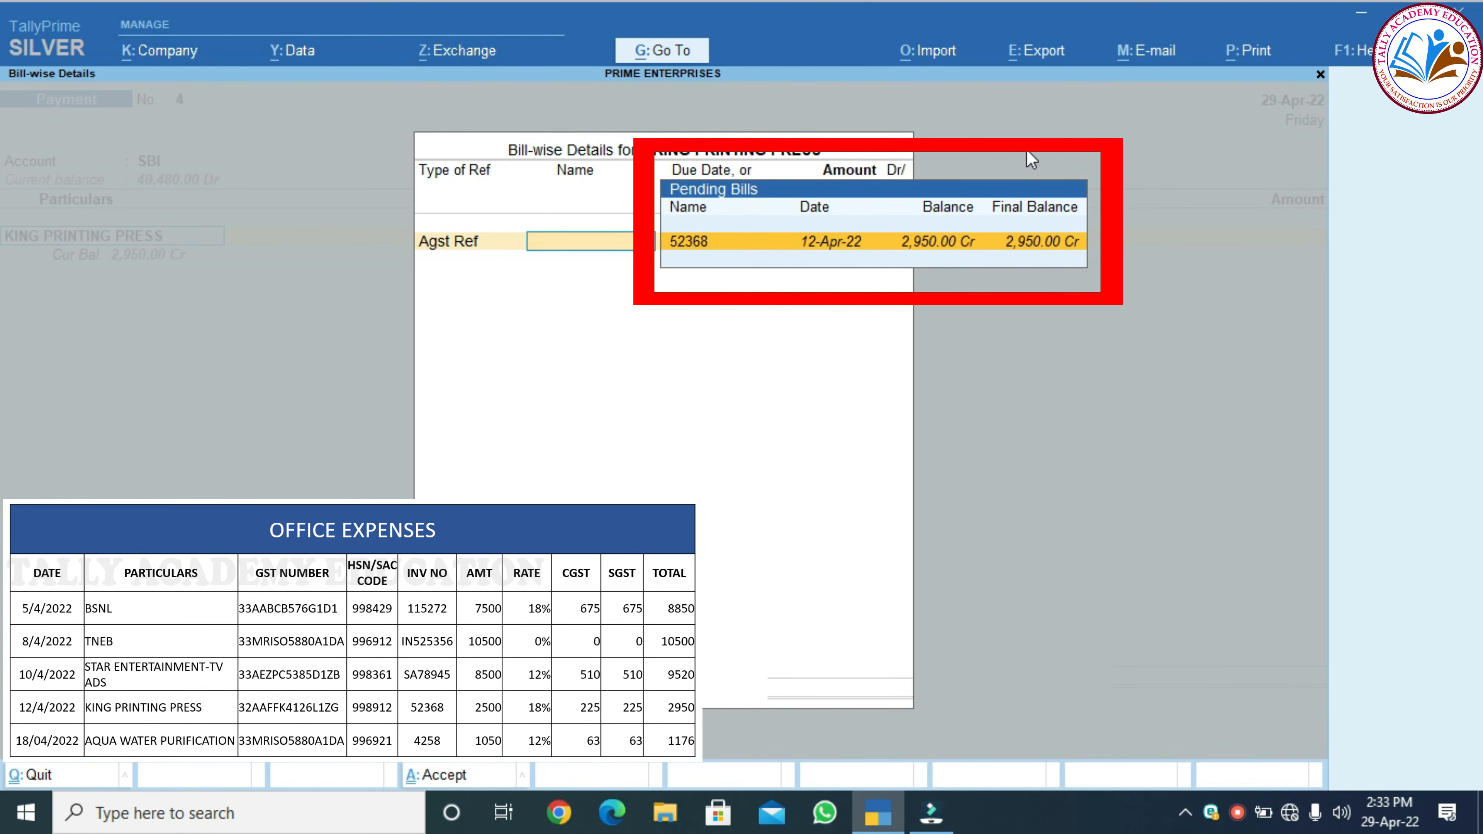
pyautogui.press('Return')
pyautogui.press('Return')
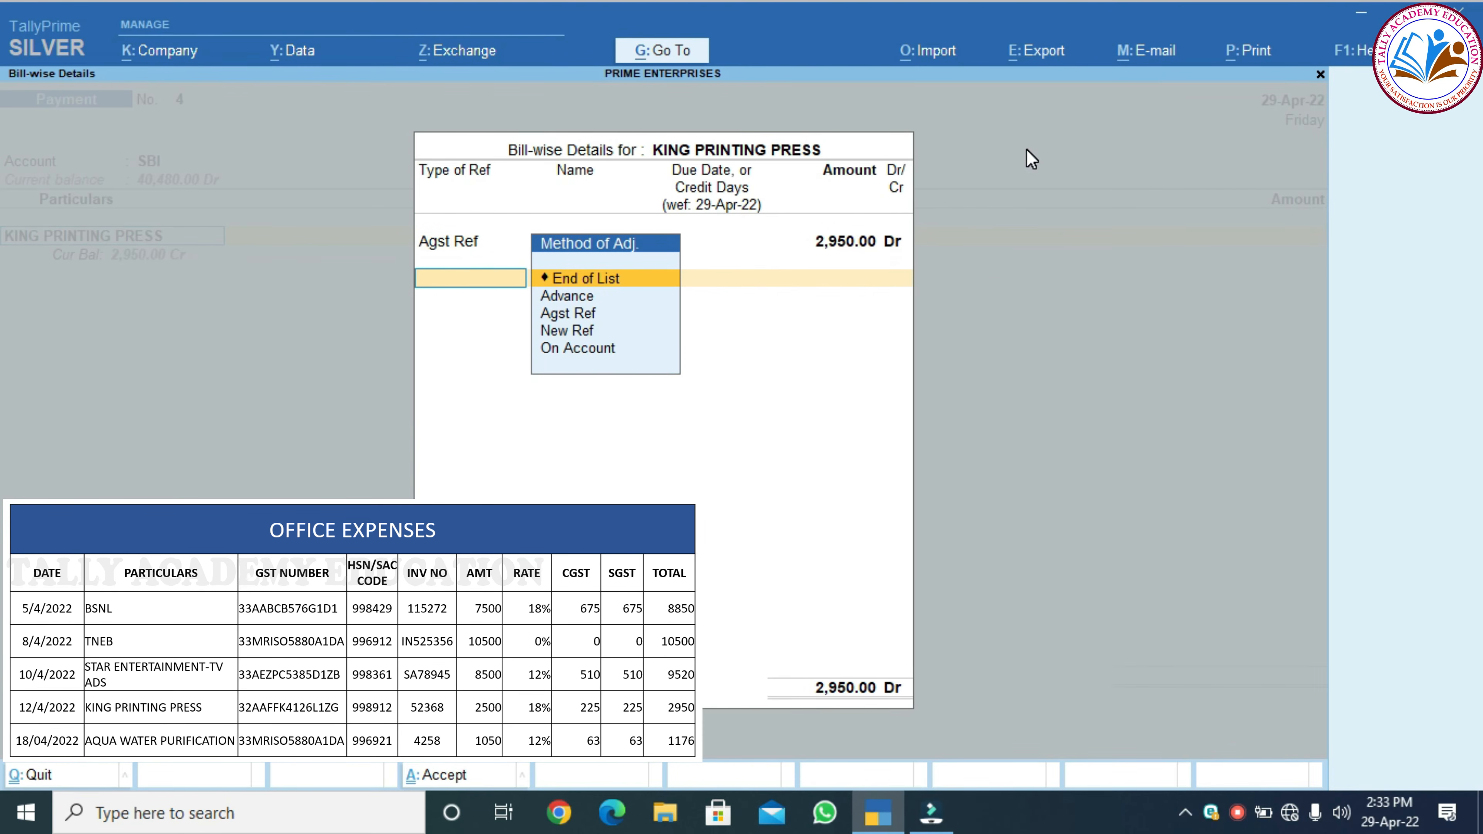
pyautogui.press('Return')
# Enter cheque number 001253 in the bank allocation and close it
pyautogui.press('Return')
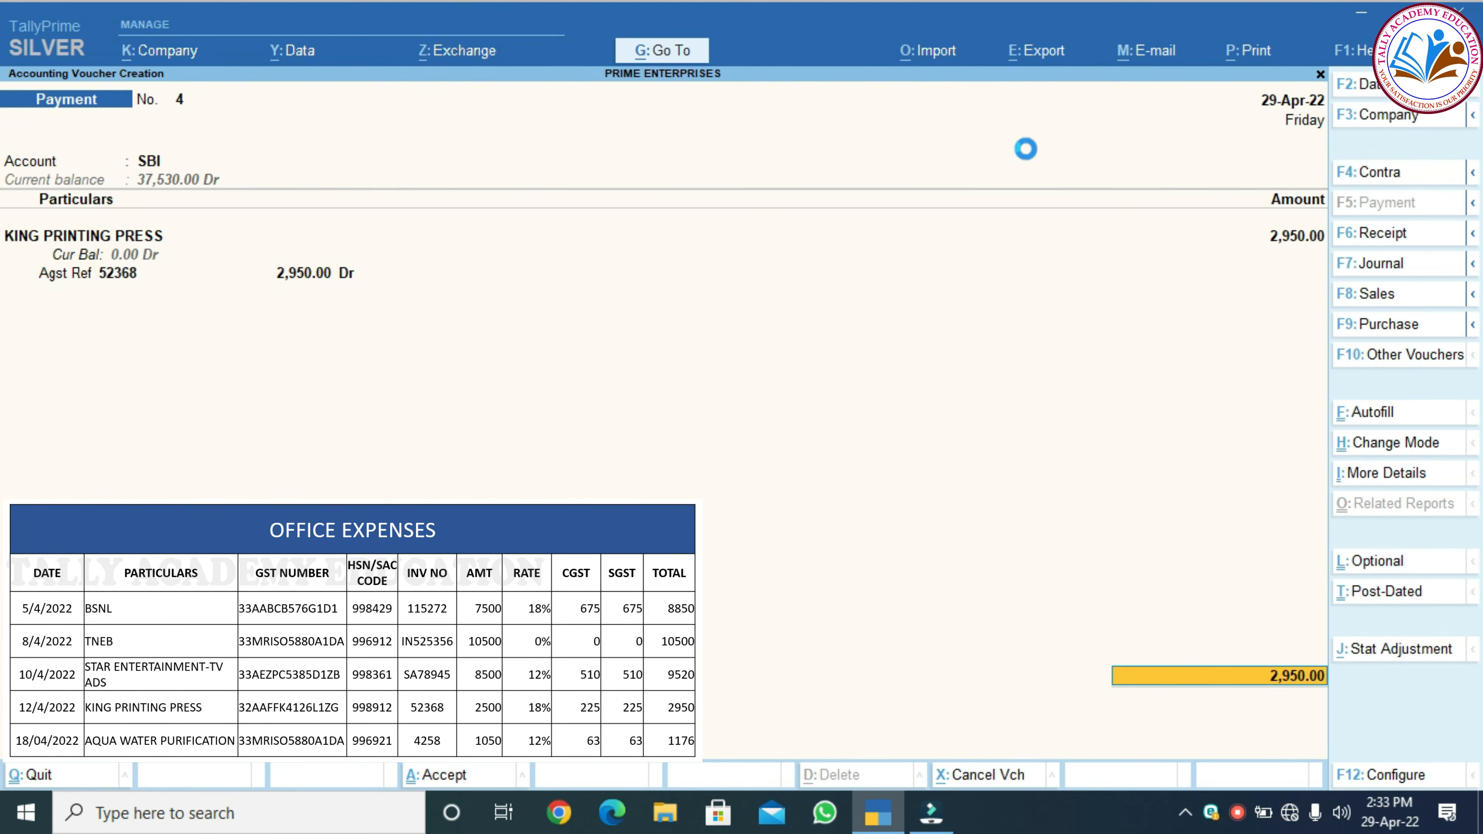
pyautogui.press('Return')
pyautogui.press('Return')
pyautogui.write('00')
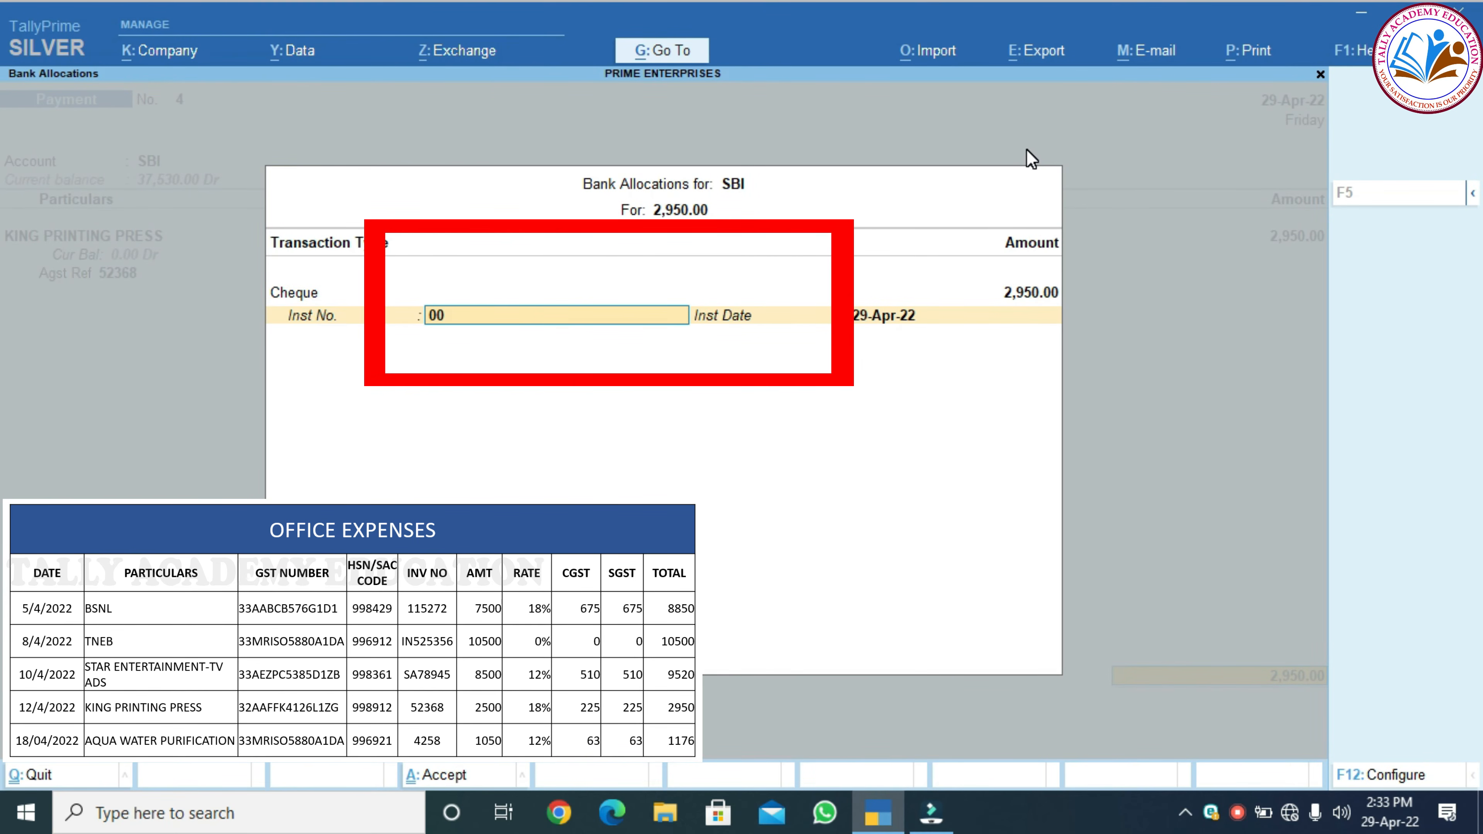
pyautogui.write('1253')
pyautogui.press('Return')
pyautogui.press('Return')
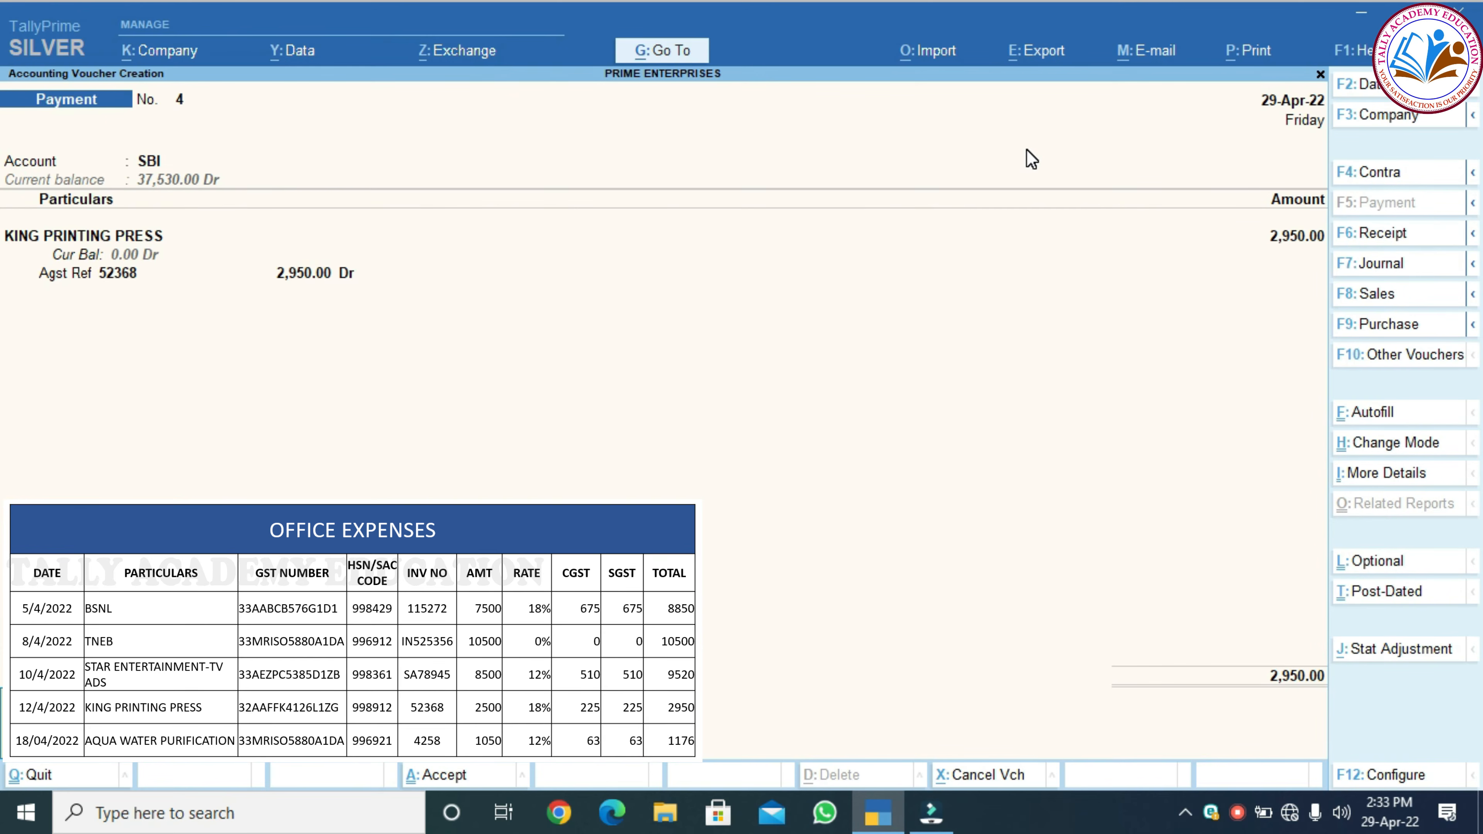
pyautogui.press('Return')
pyautogui.press('Return')
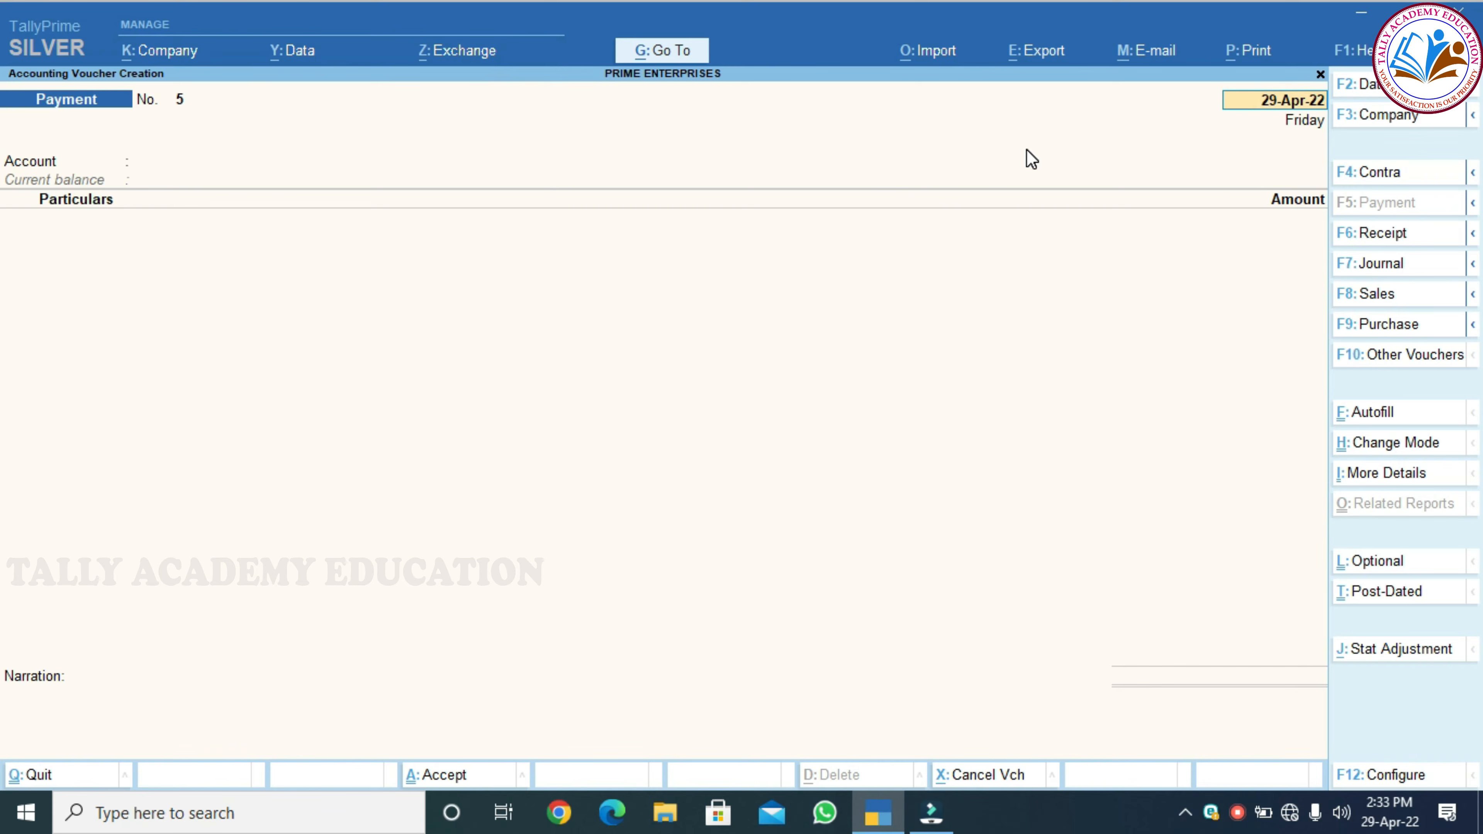
# Save Cash Payment voucher 5 paying AQUA WATER PURIFICATION 1,176 against bill 4258, then exit
pyautogui.press('Return')
pyautogui.write('CAS')
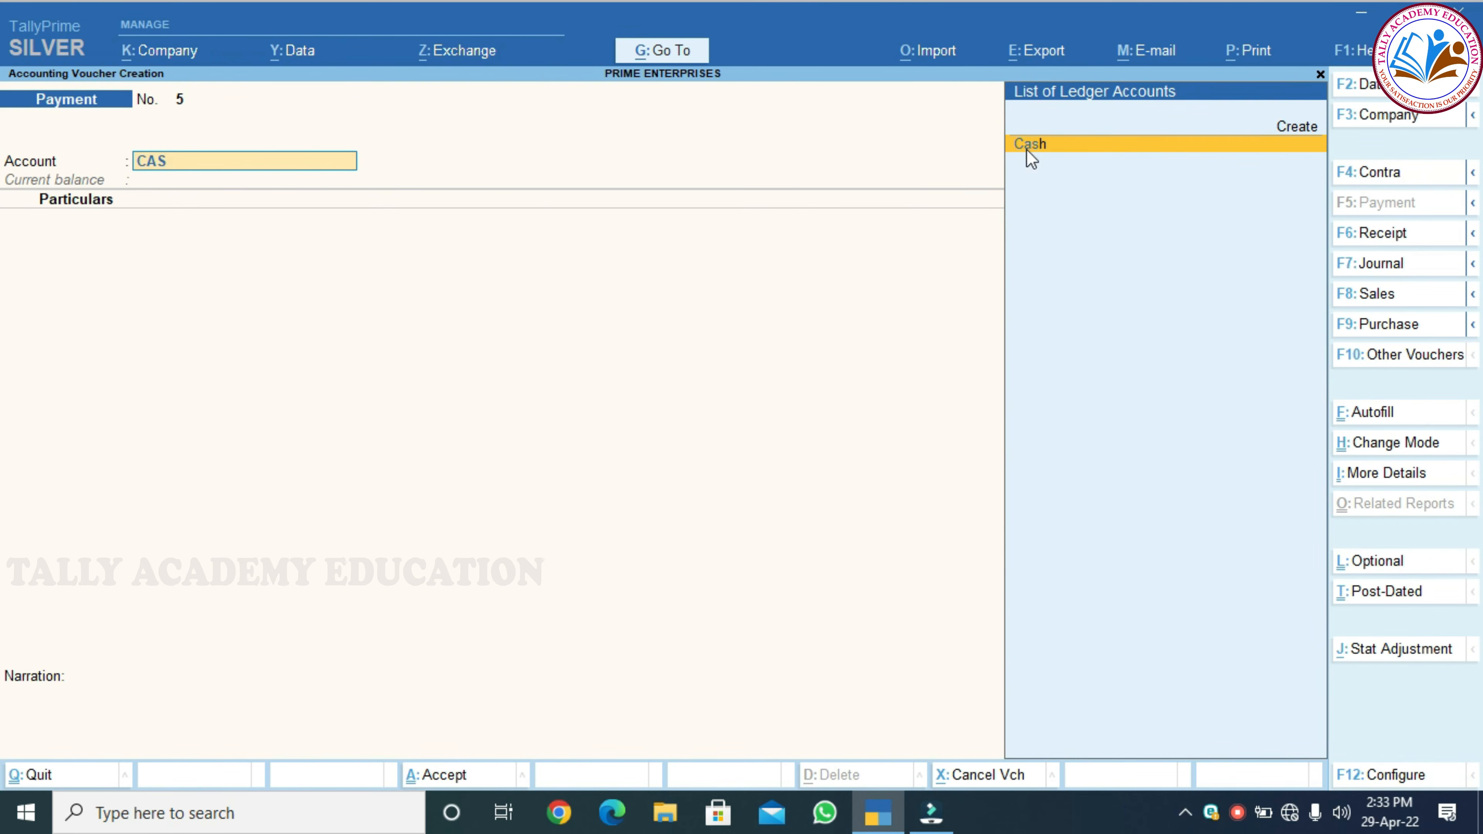
pyautogui.press('Return')
pyautogui.write('AQ')
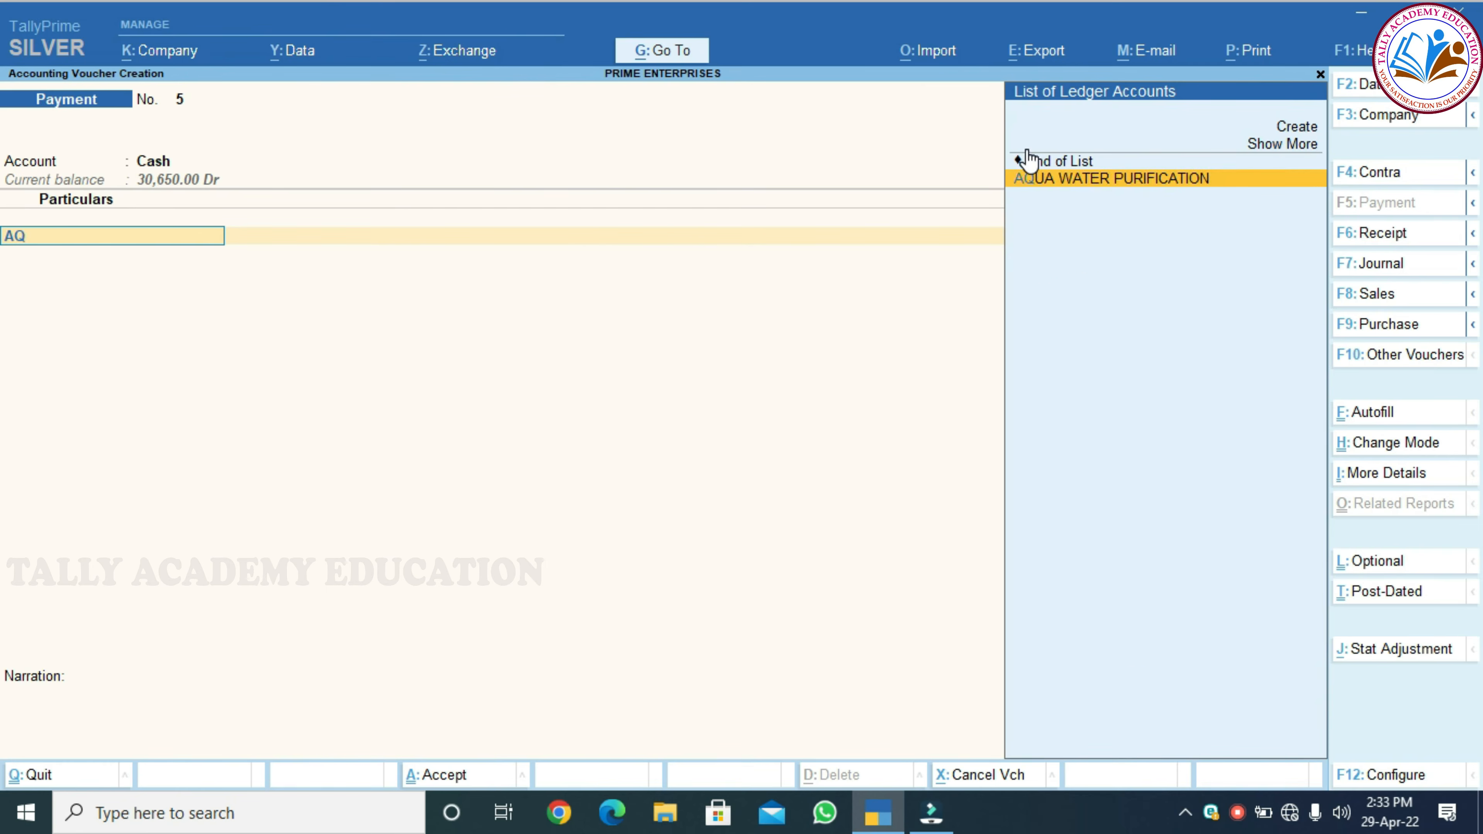
pyautogui.press('Return')
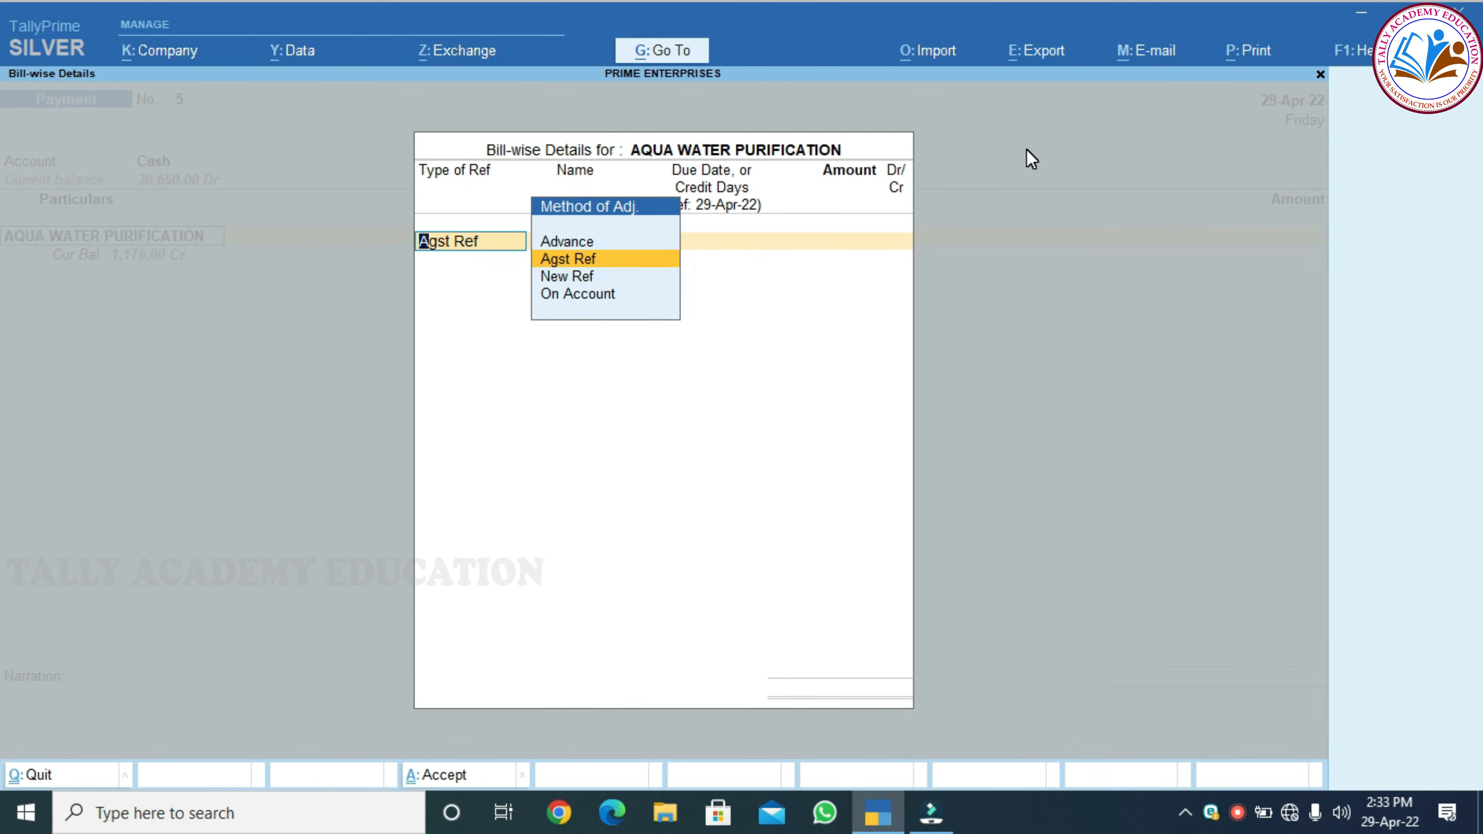
pyautogui.press('Return')
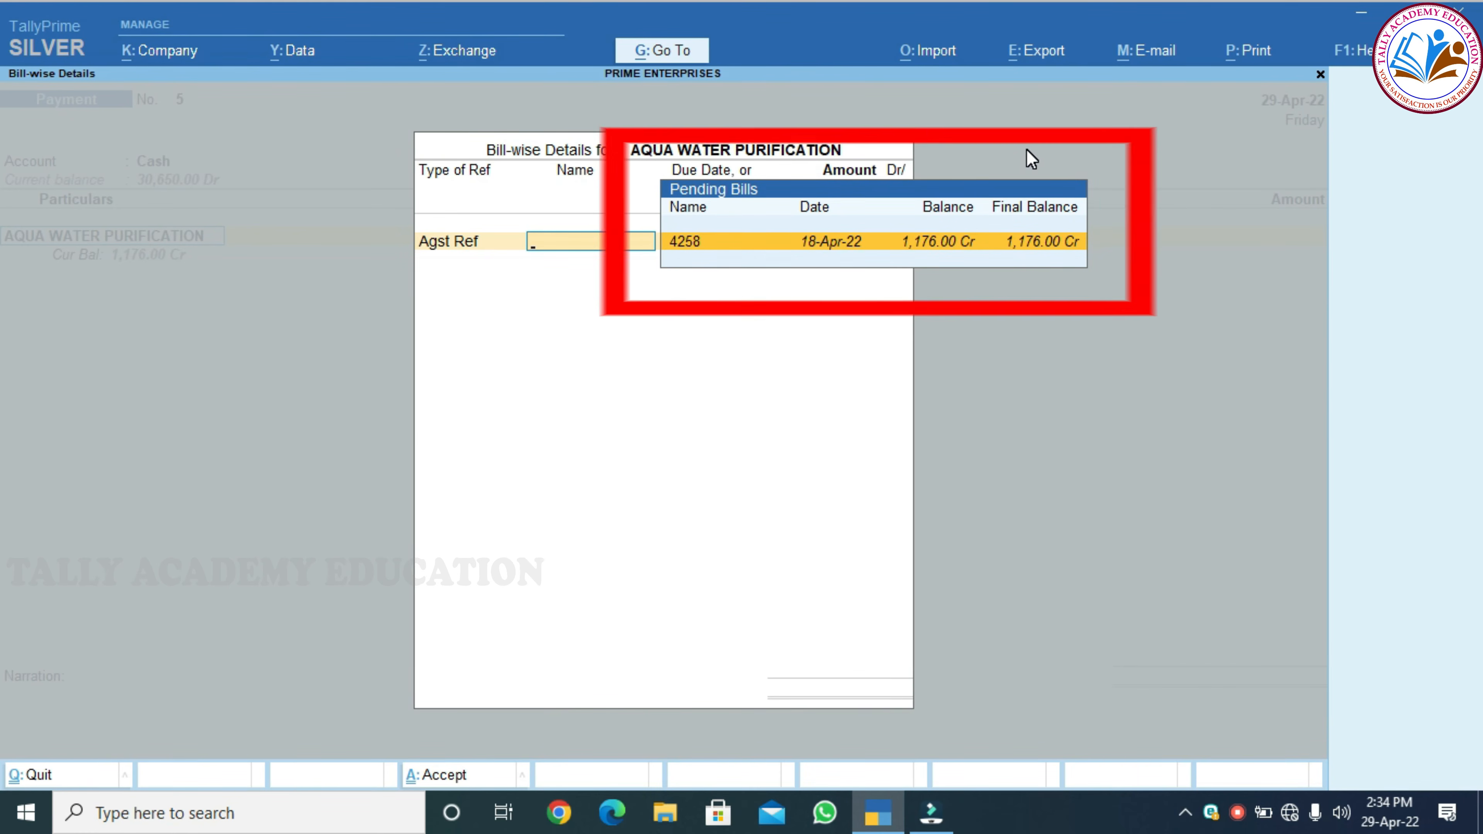
pyautogui.press('Return')
pyautogui.press('Return')
pyautogui.press('Return')
pyautogui.press('Return')
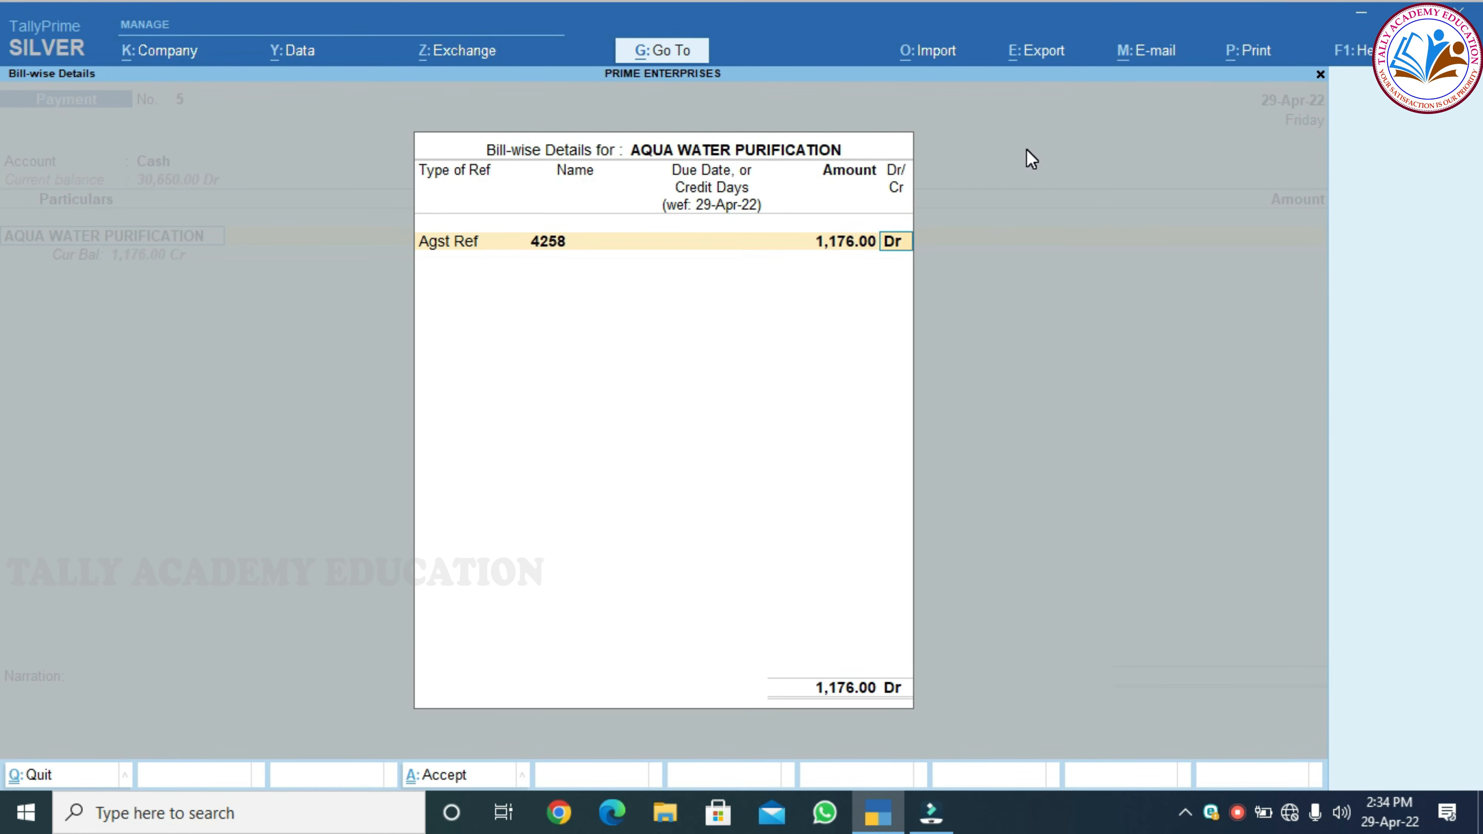
pyautogui.press('Return')
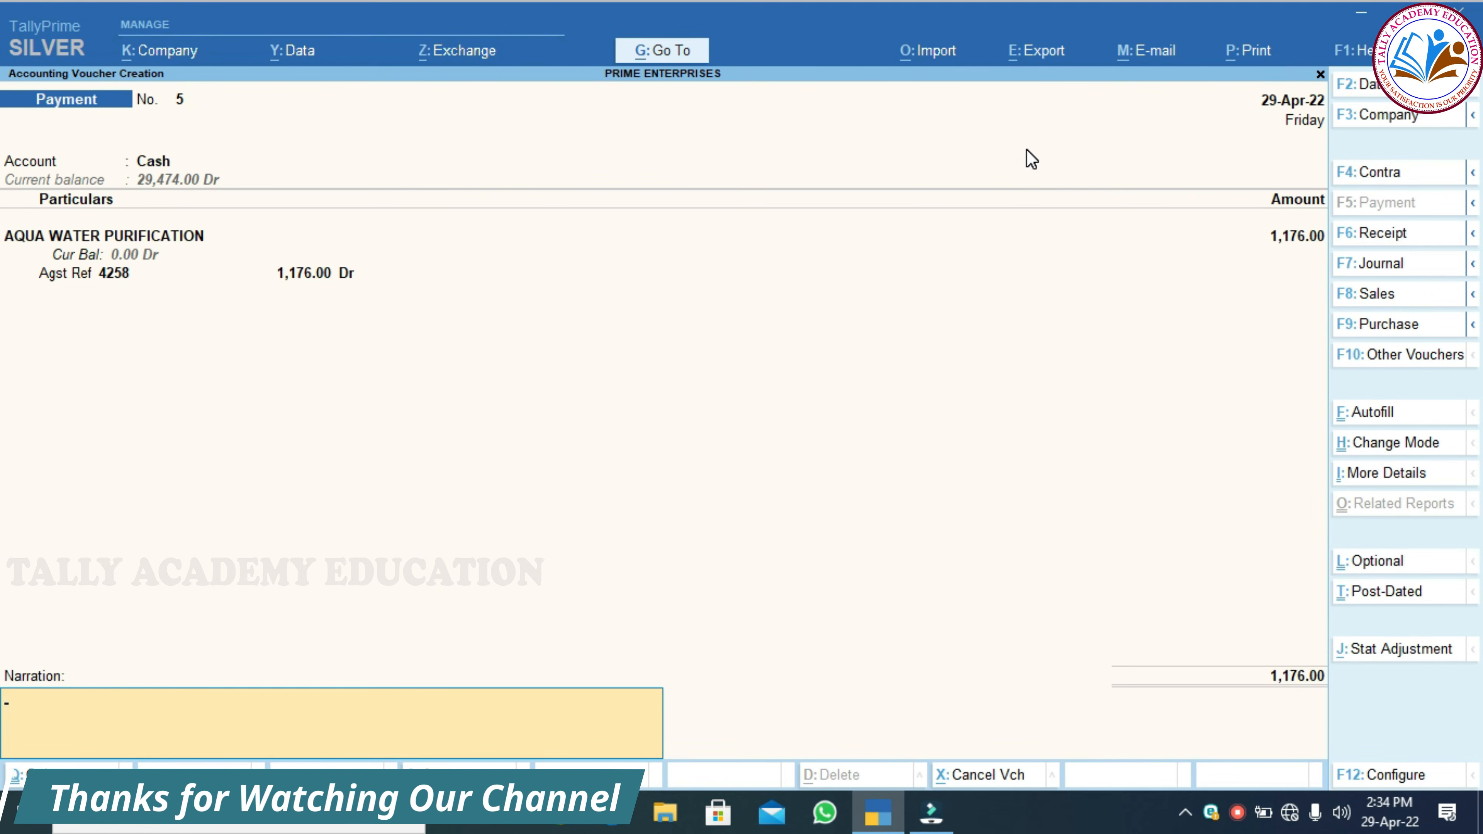
pyautogui.press('Return')
pyautogui.press('Return')
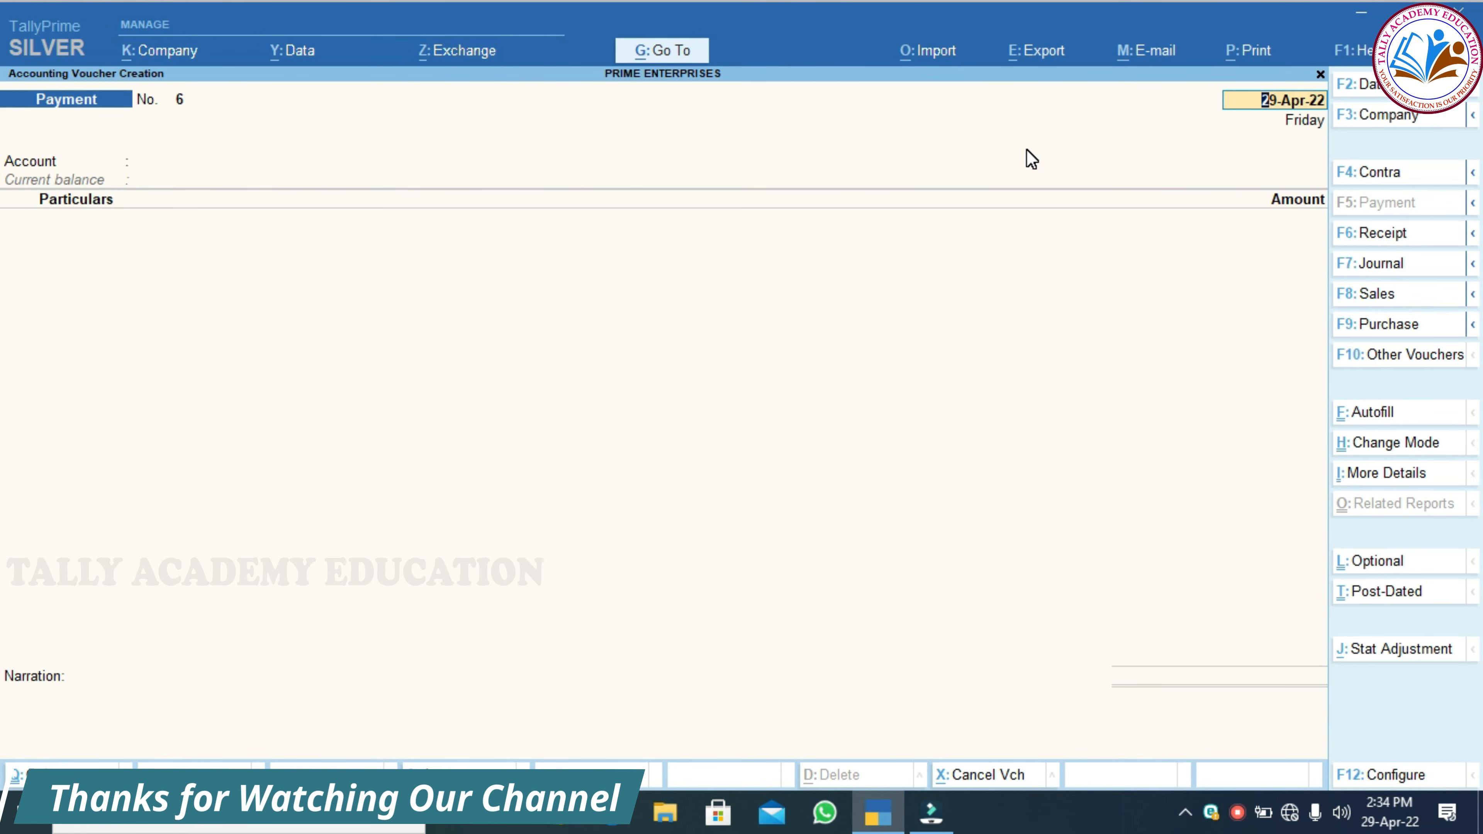
pyautogui.press('Escape')
pyautogui.press('Return')
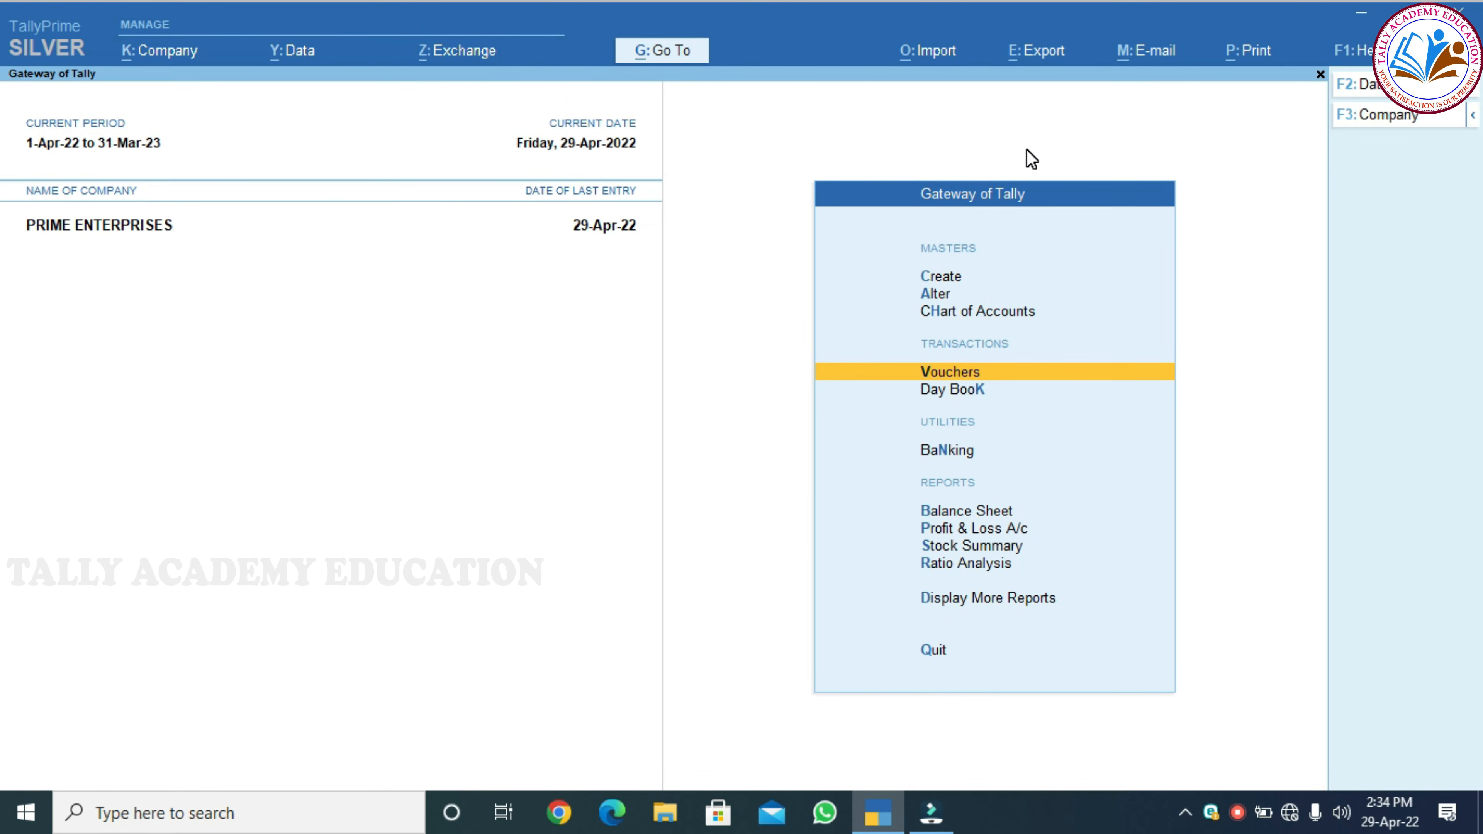
pyautogui.press('Down')
pyautogui.press('Down')
pyautogui.press('Down')
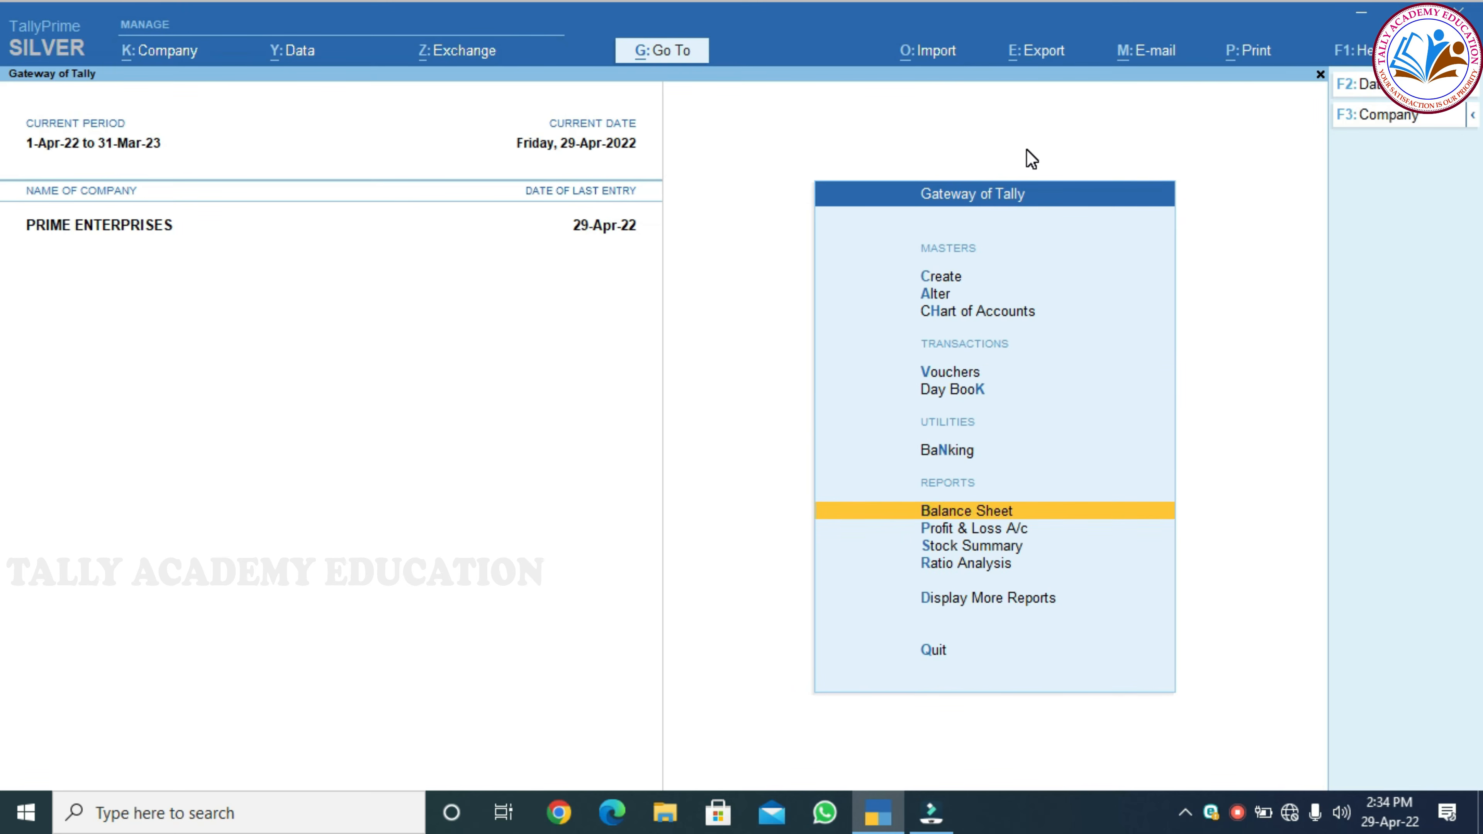
pyautogui.press('Down')
pyautogui.press('Return')
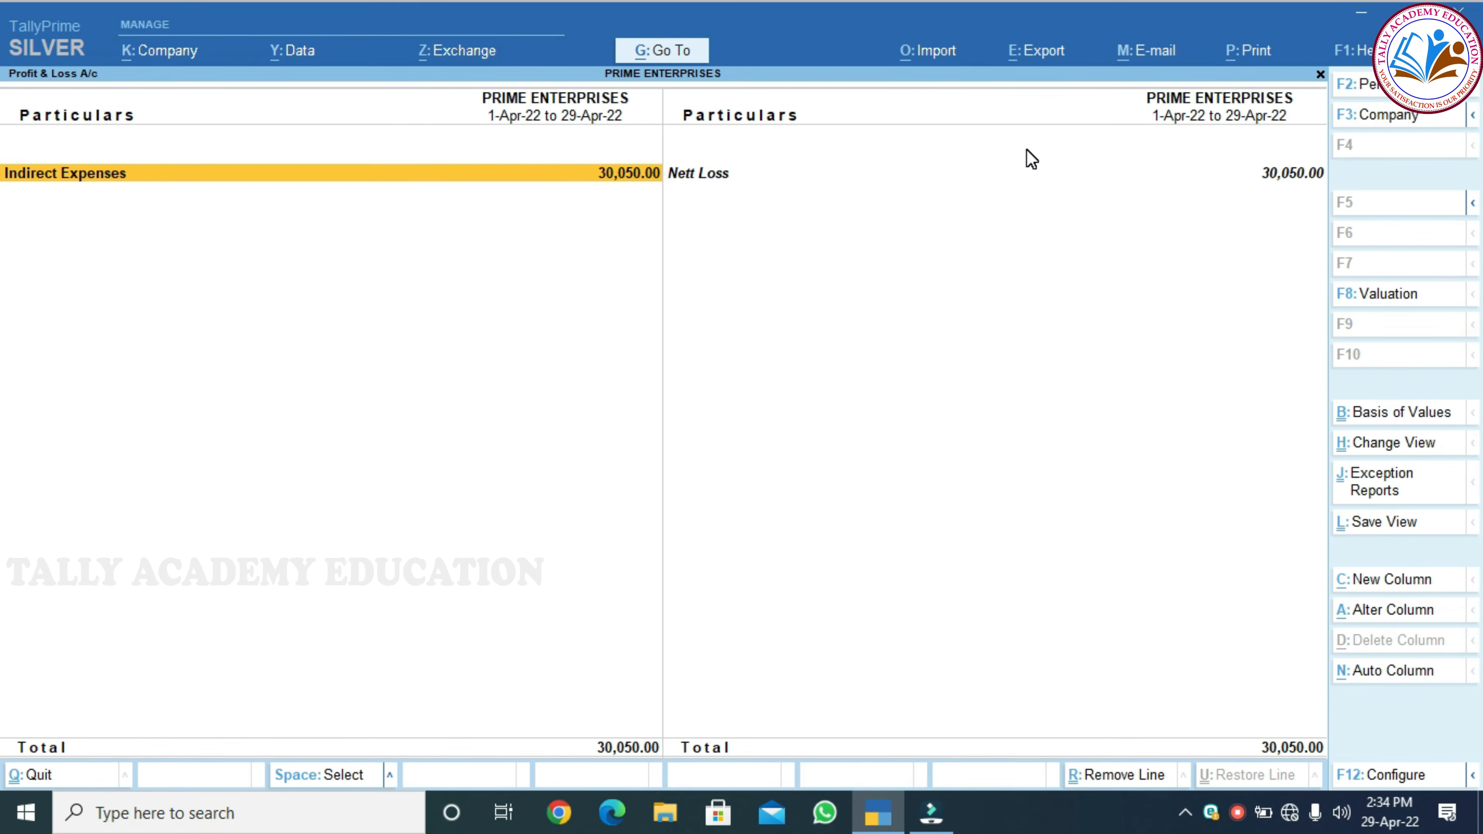
pyautogui.press('Return')
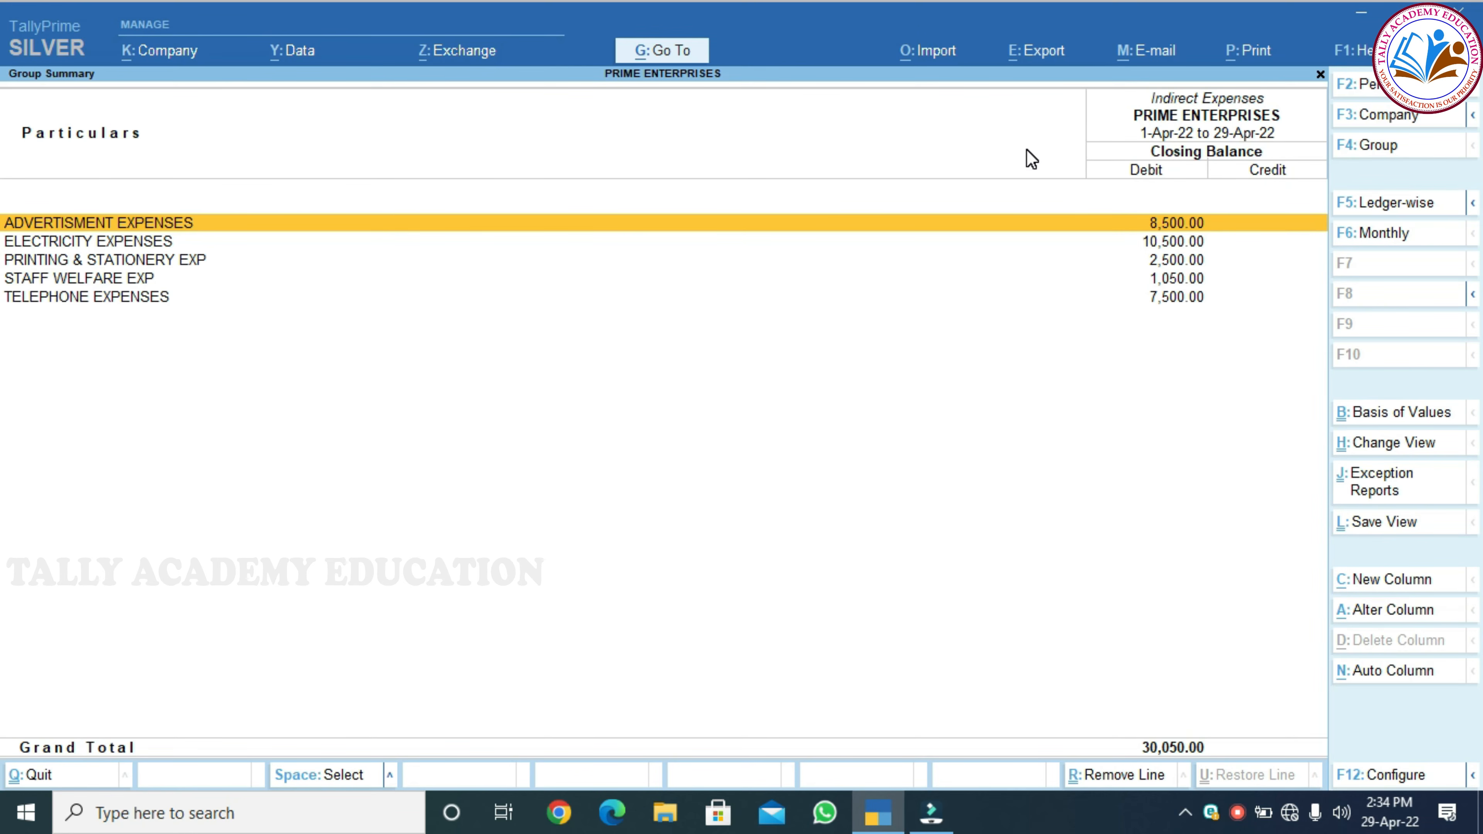
pyautogui.press('Down')
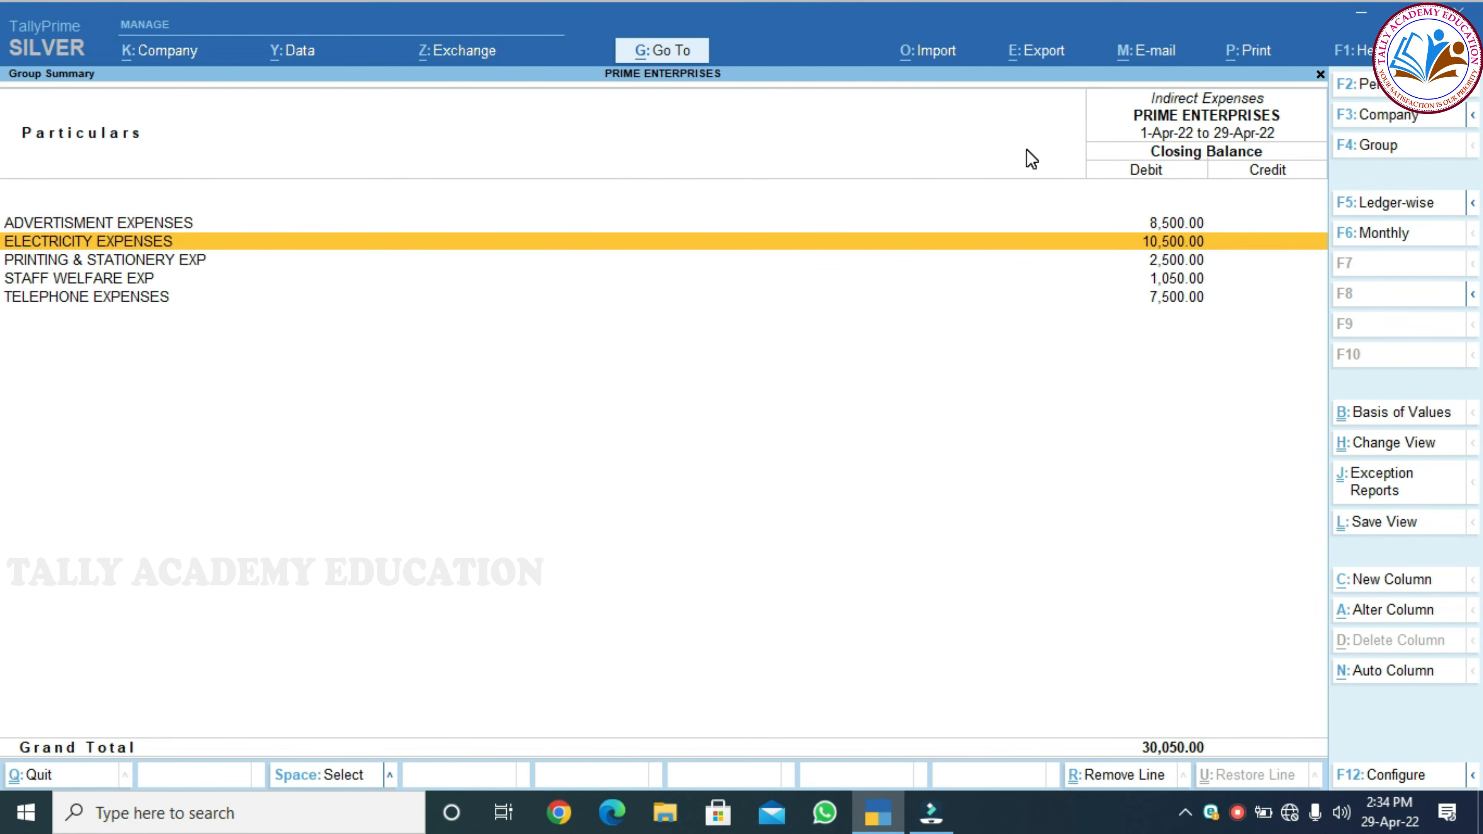
pyautogui.press('Down')
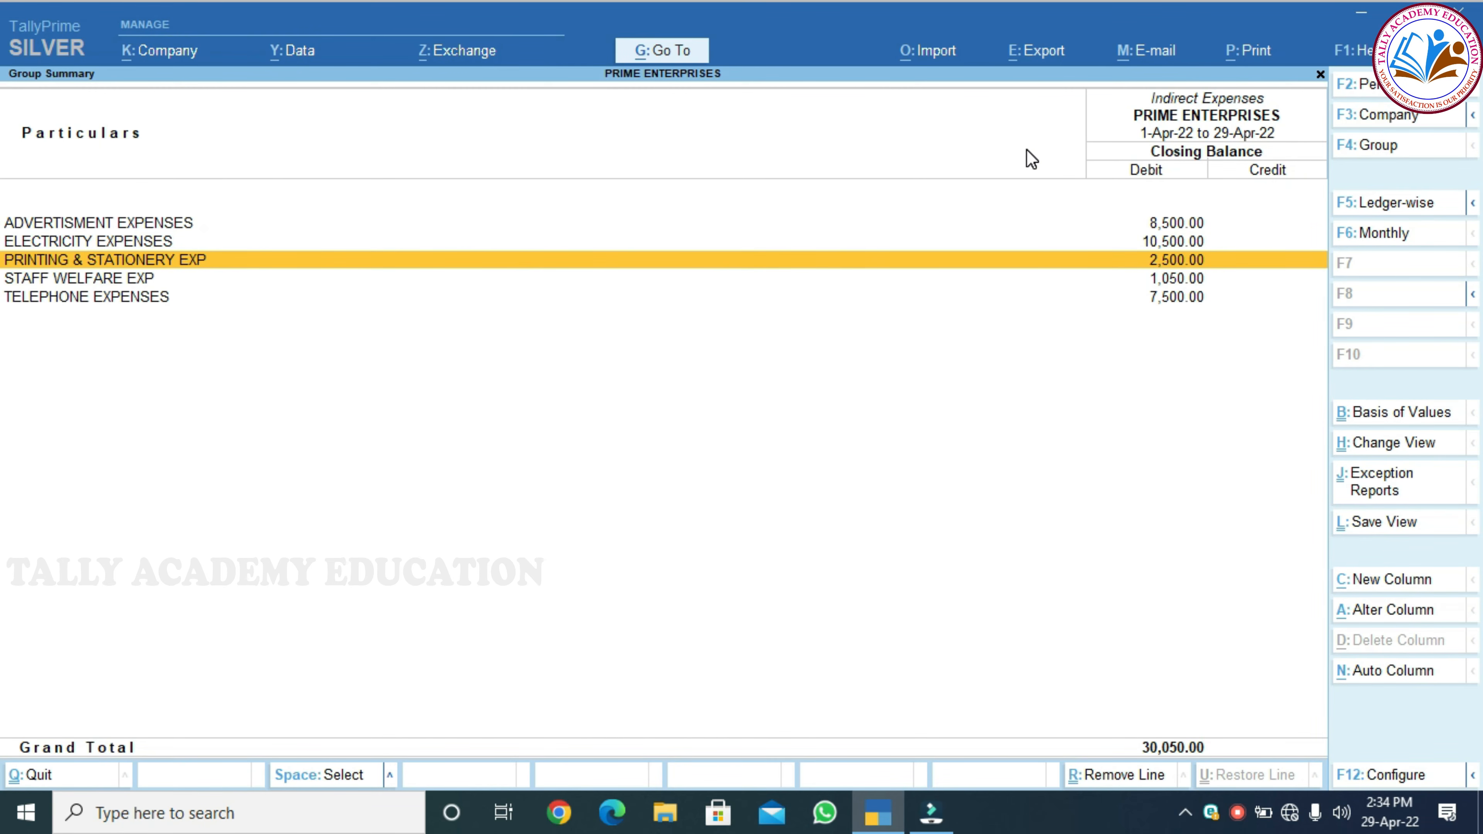
pyautogui.press('Down')
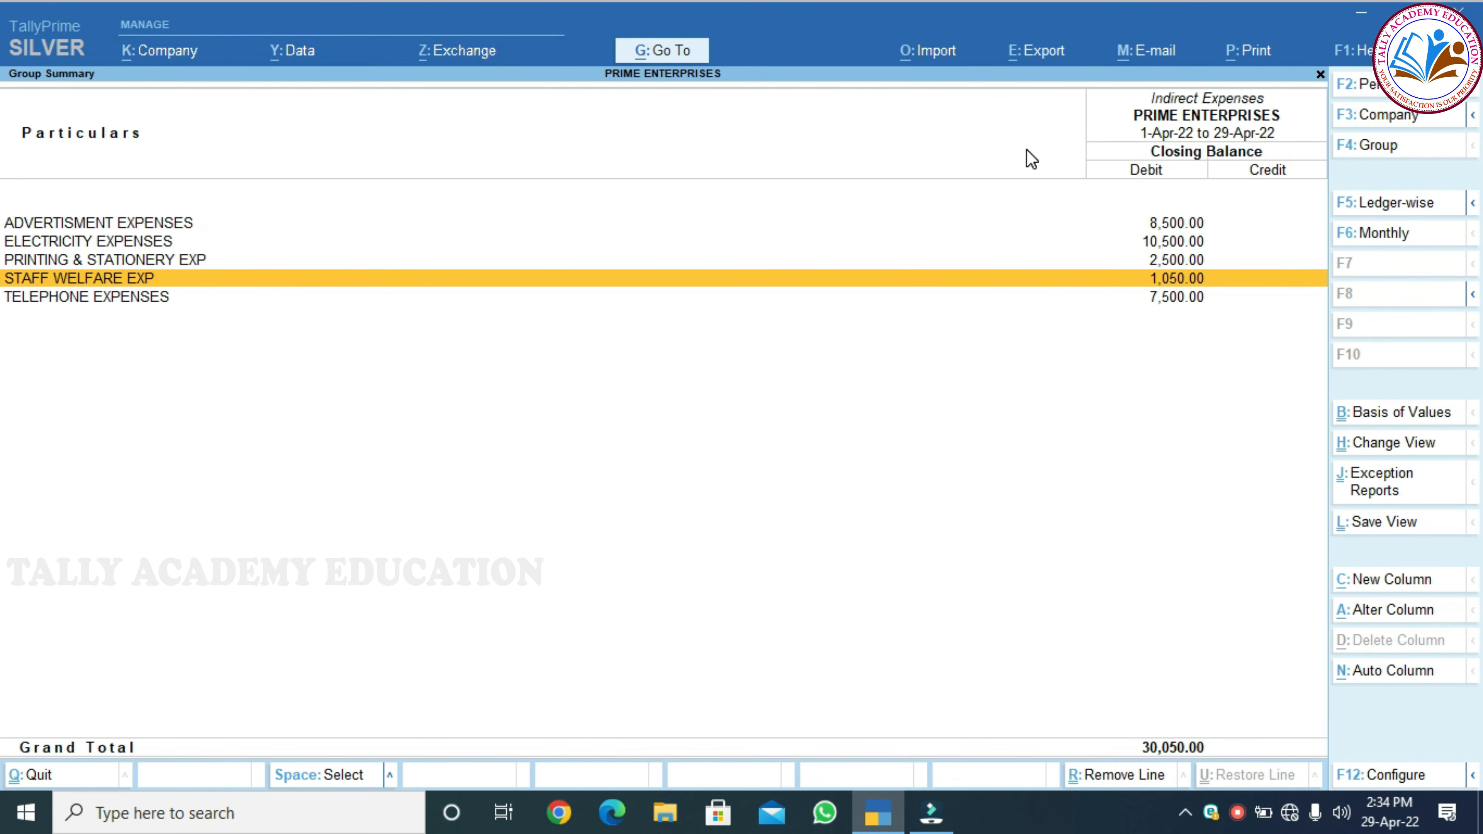
pyautogui.press('Down')
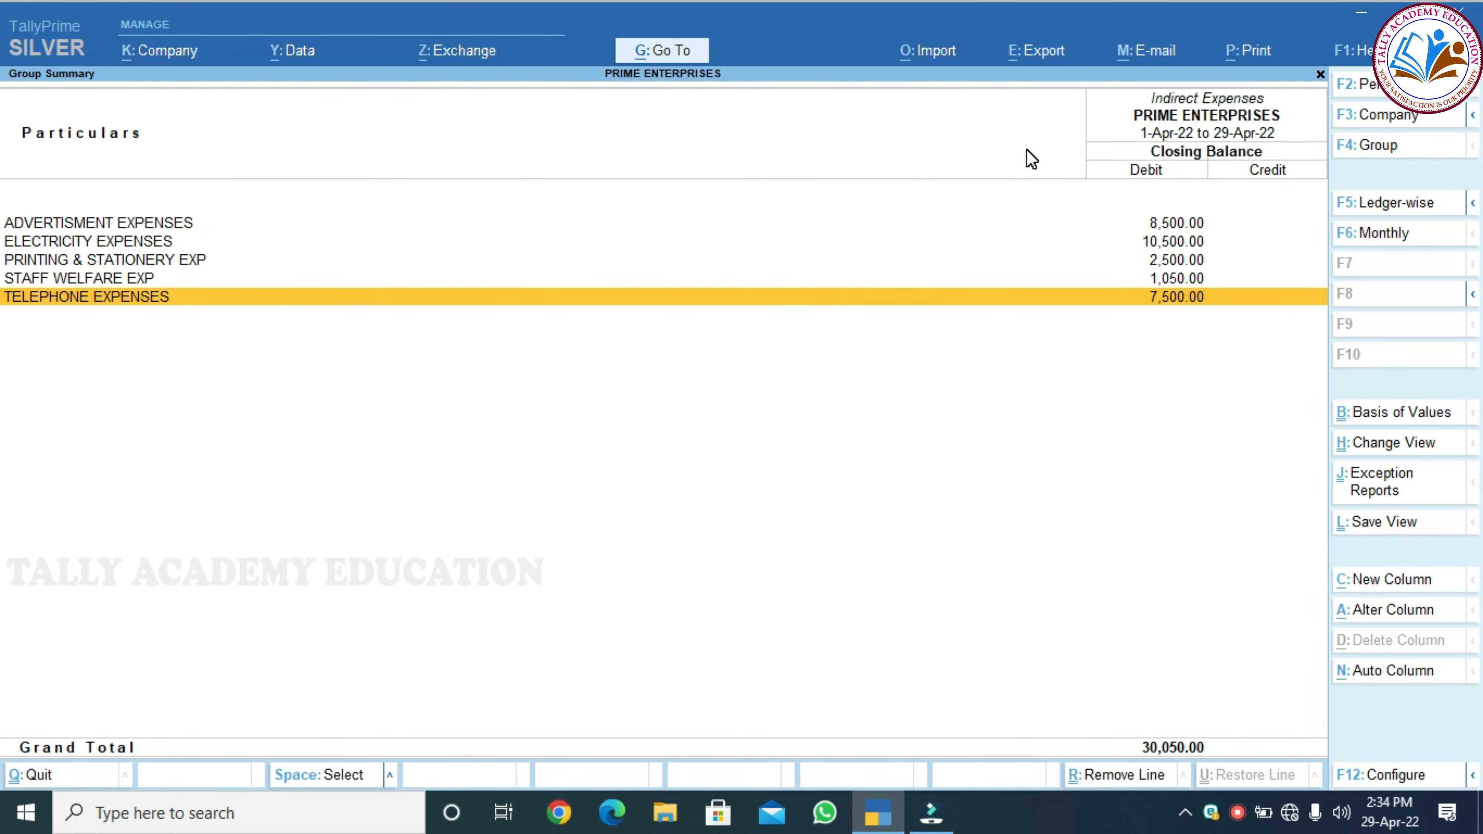
pyautogui.press('Escape')
pyautogui.press('Escape')
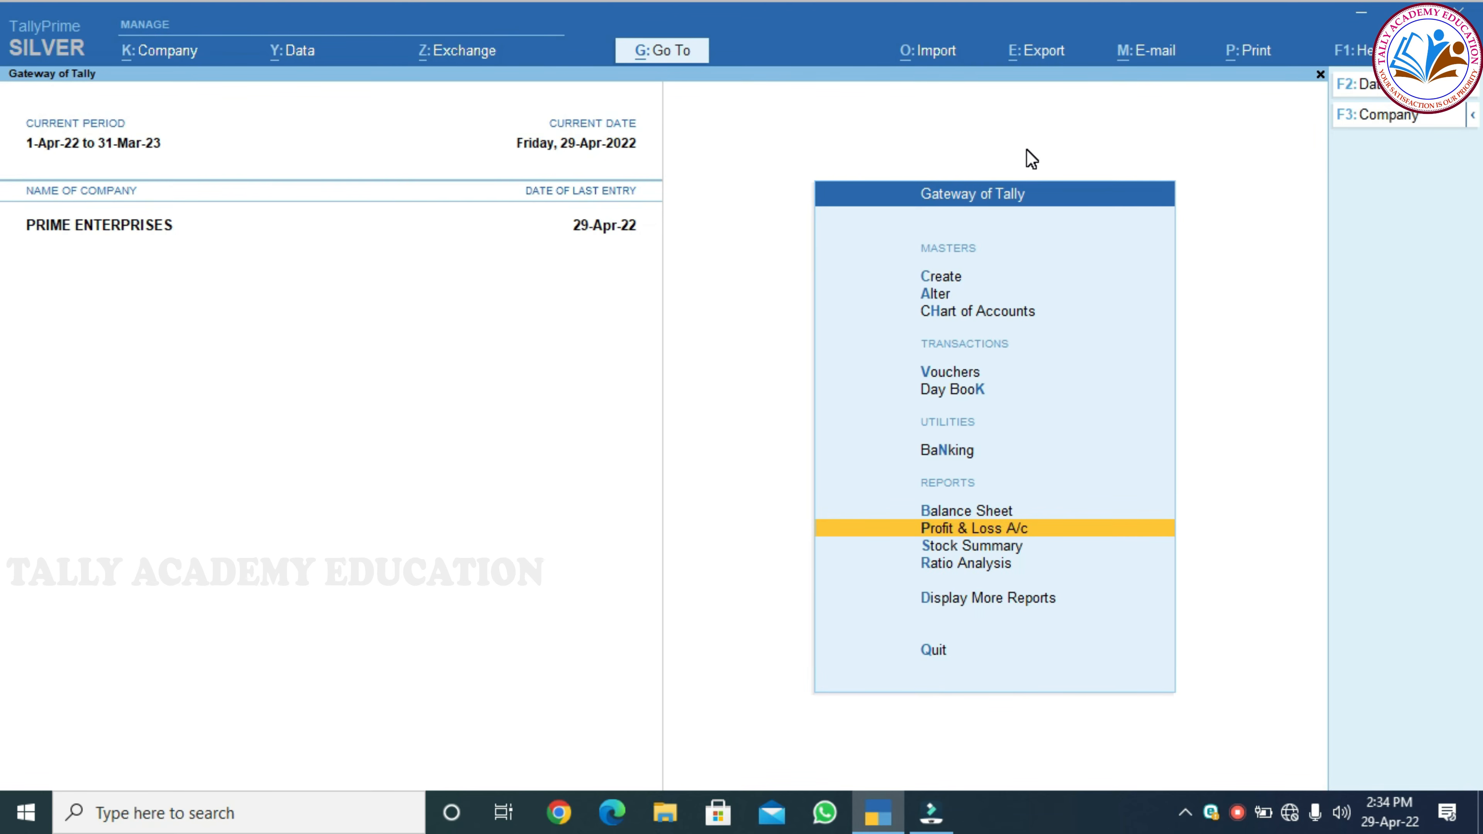
# Stay in the company and open GSTR-2 via More Reports > GST Reports
pyautogui.press('Escape')
pyautogui.press('n')
pyautogui.press('Down')
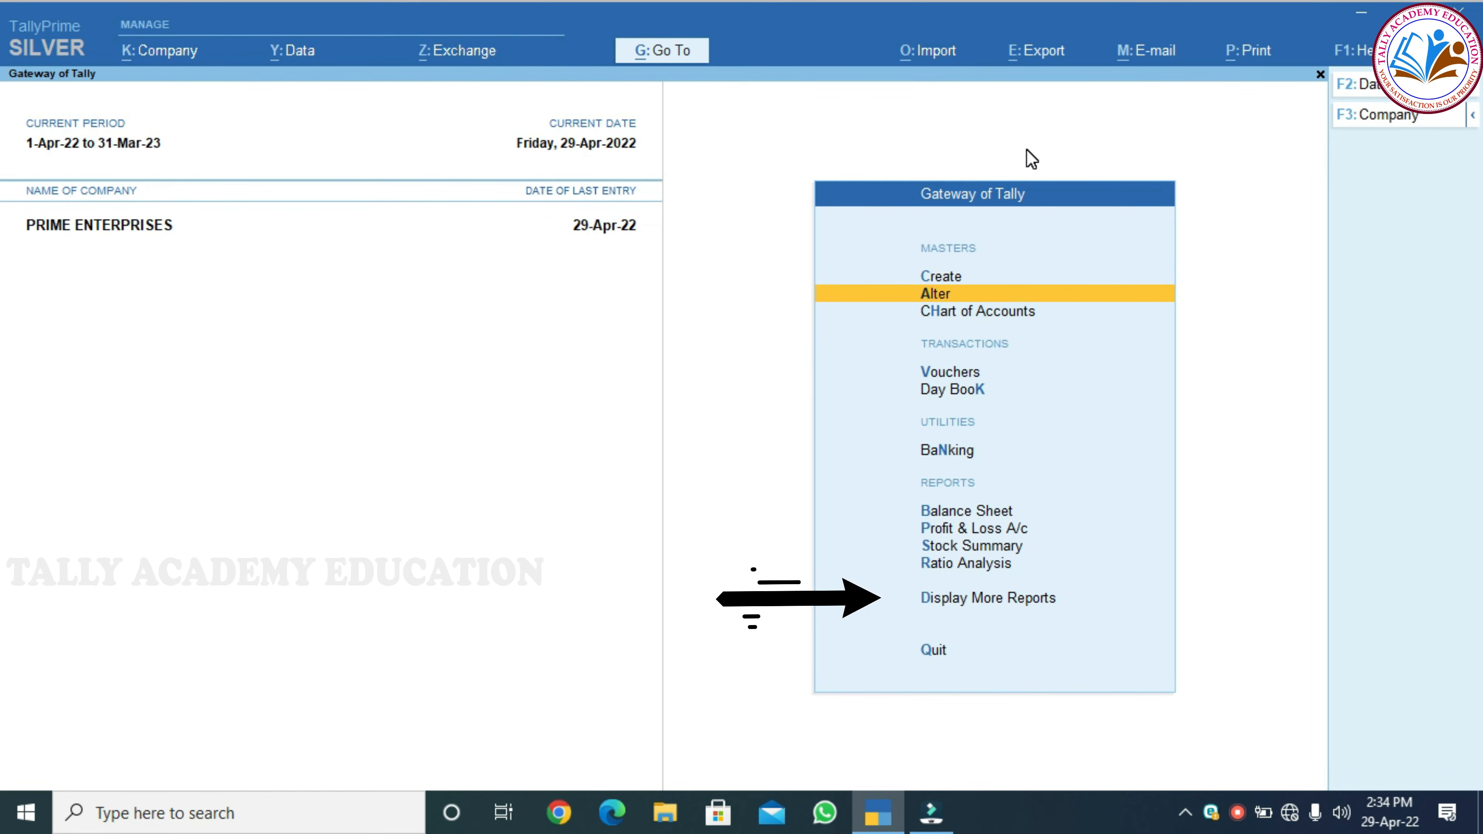
pyautogui.press('Down')
pyautogui.press('Down')
pyautogui.press('Down')
pyautogui.press('Down')
pyautogui.press('Down')
pyautogui.press('Down')
pyautogui.press('Down')
pyautogui.press('Down')
pyautogui.press('Down')
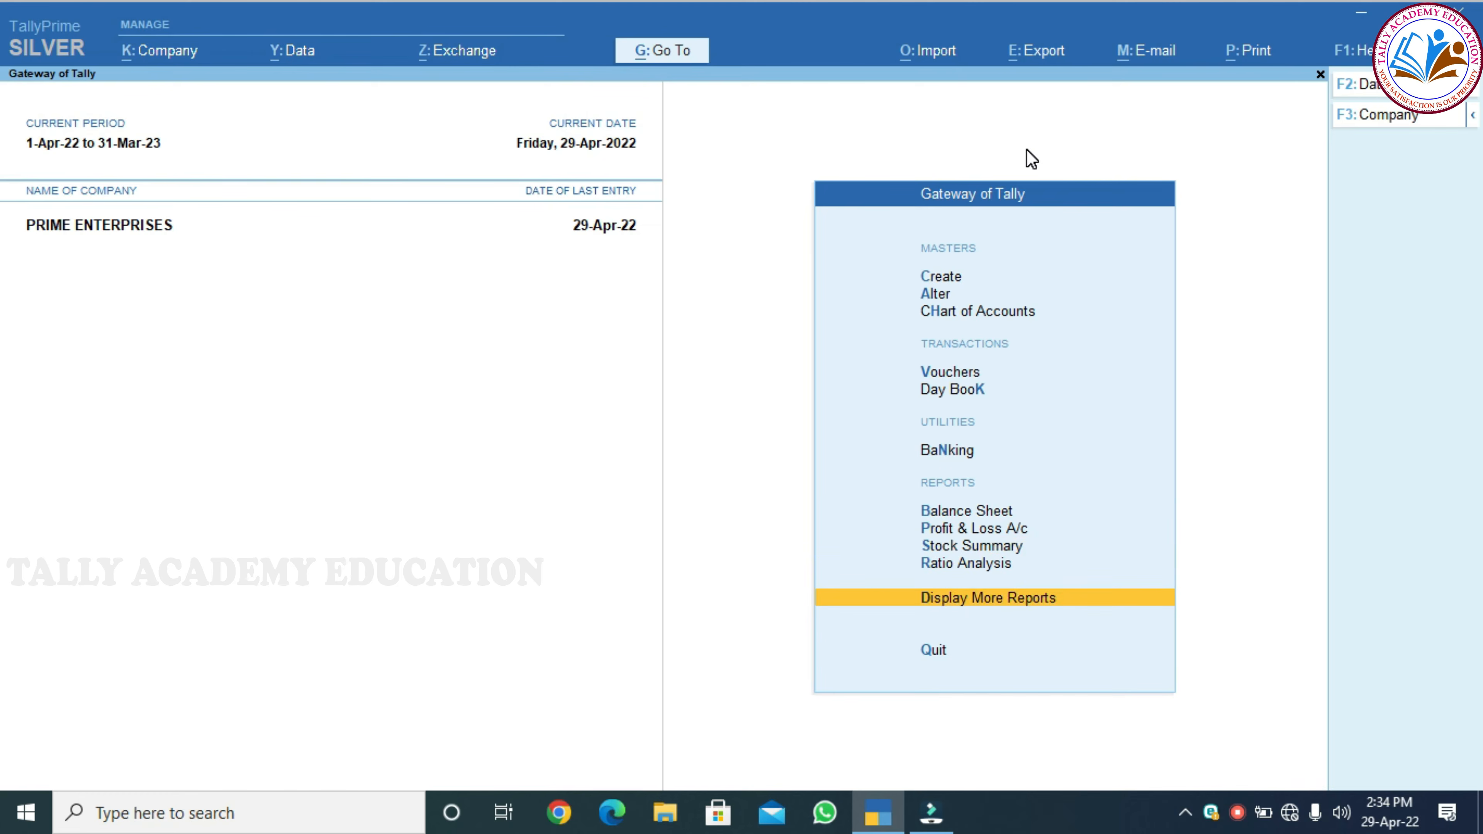
pyautogui.press('Return')
pyautogui.press('Down')
pyautogui.press('Down')
pyautogui.press('Down')
pyautogui.press('Down')
pyautogui.press('Down')
pyautogui.press('Down')
pyautogui.press('Down')
pyautogui.press('Down')
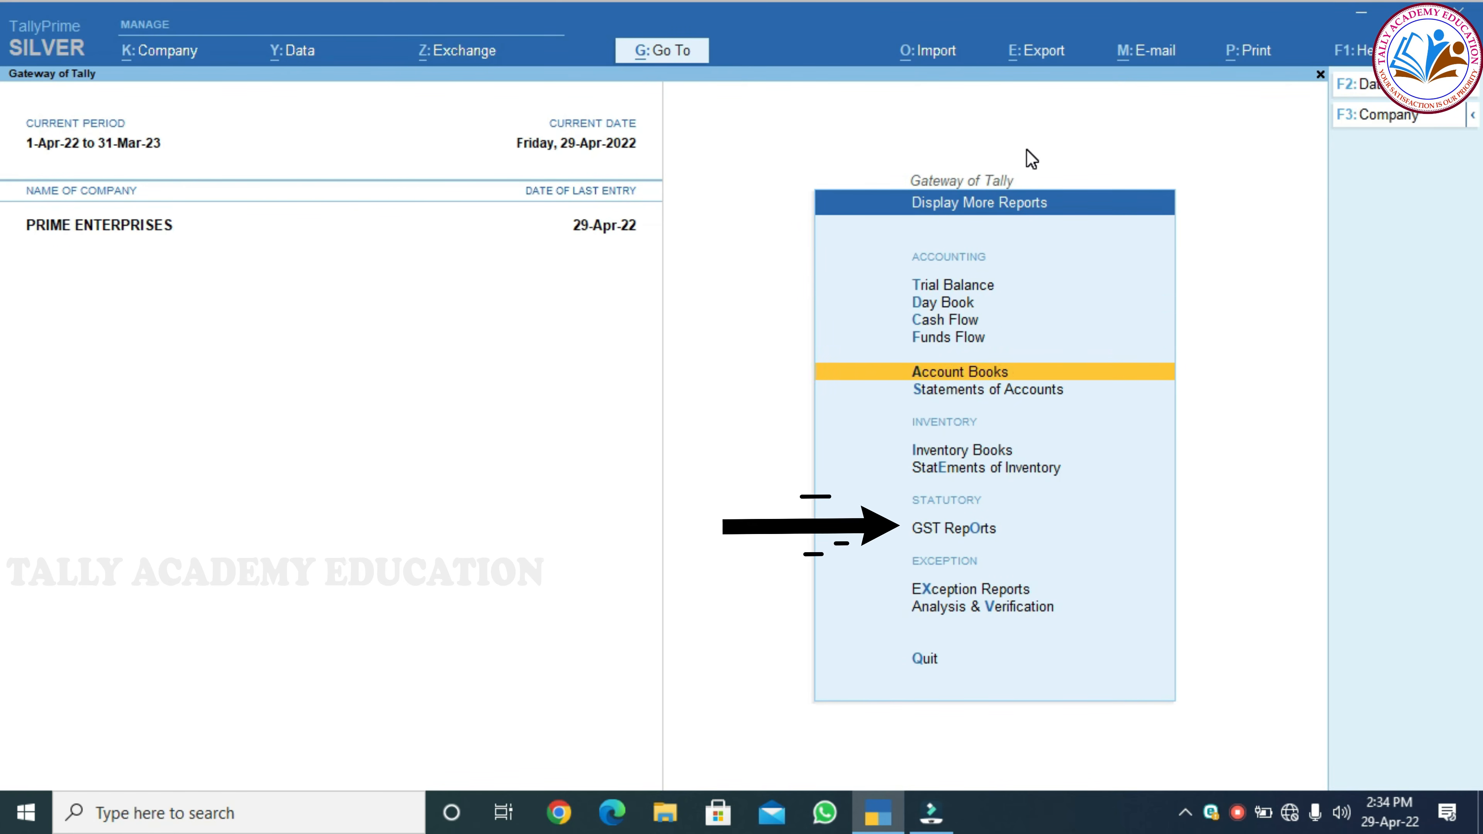
pyautogui.press('Return')
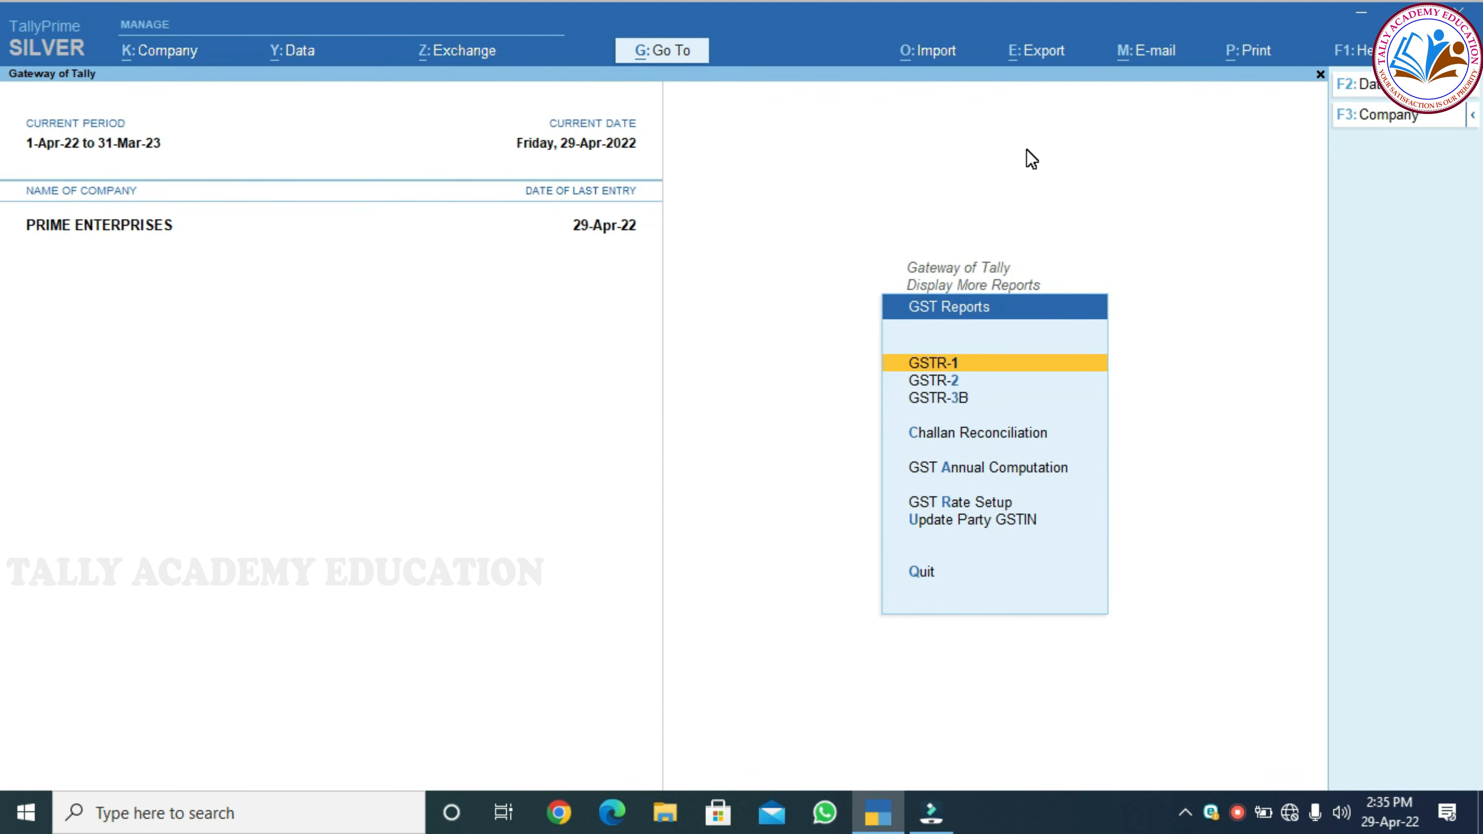
pyautogui.press('Down')
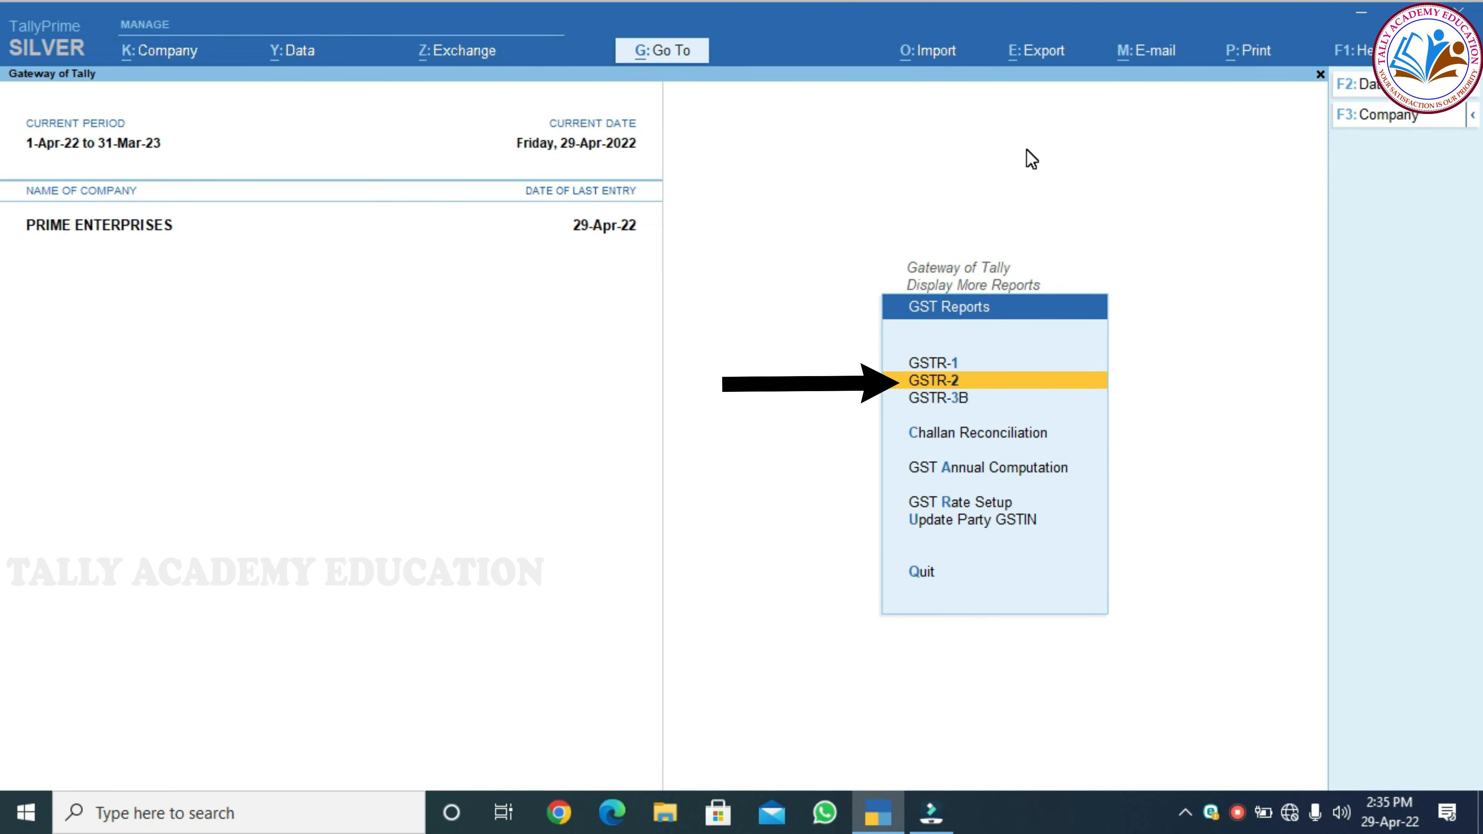
pyautogui.press('Return')
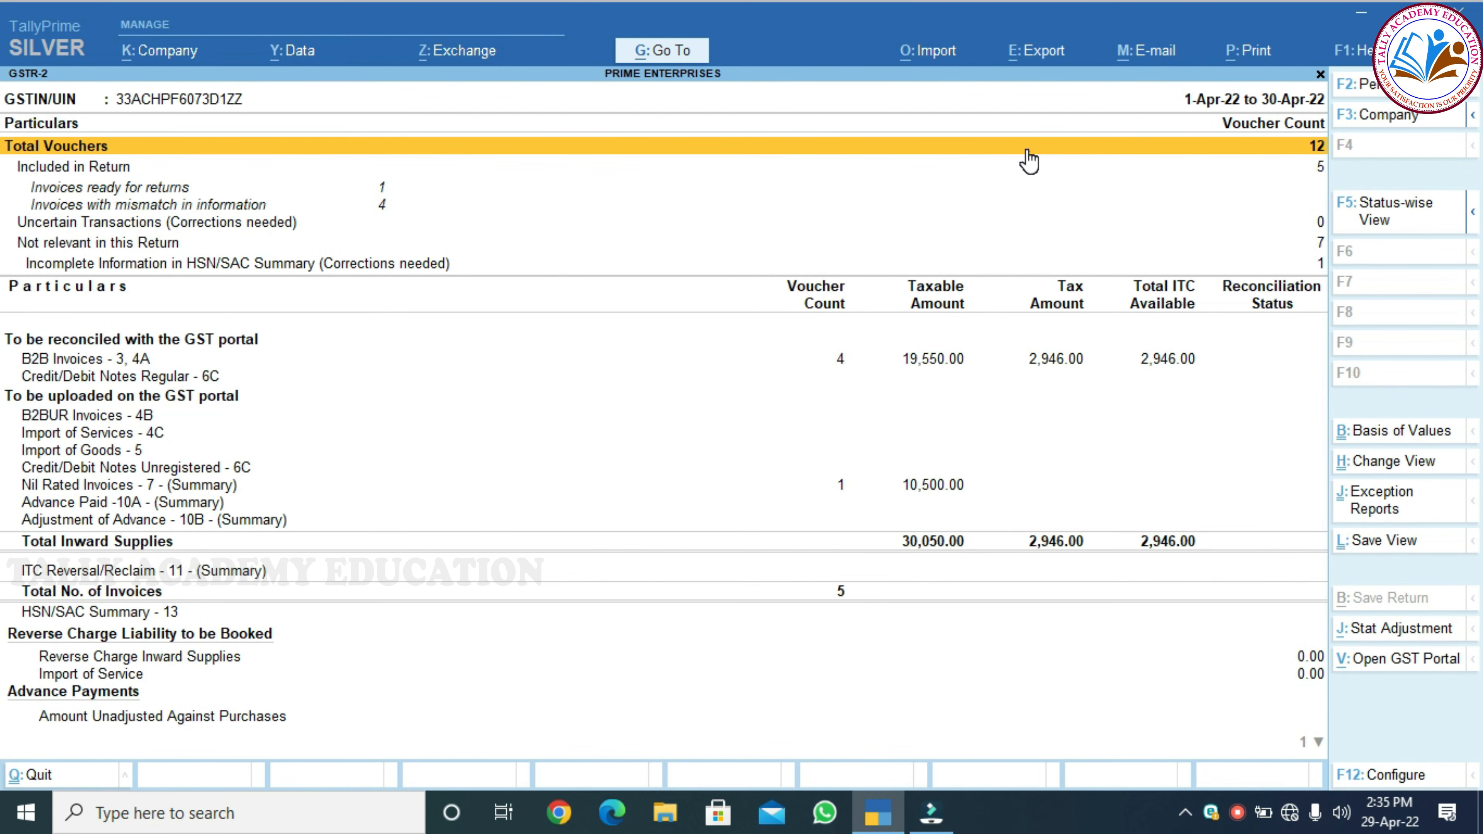
# Review B2B invoices (19,550 taxable) and Nil Rated invoices (10,500 non-GST) in GSTR-2
pyautogui.press('Down')
pyautogui.press('Down')
pyautogui.press('Down')
pyautogui.press('Down')
pyautogui.press('Down')
pyautogui.press('Down')
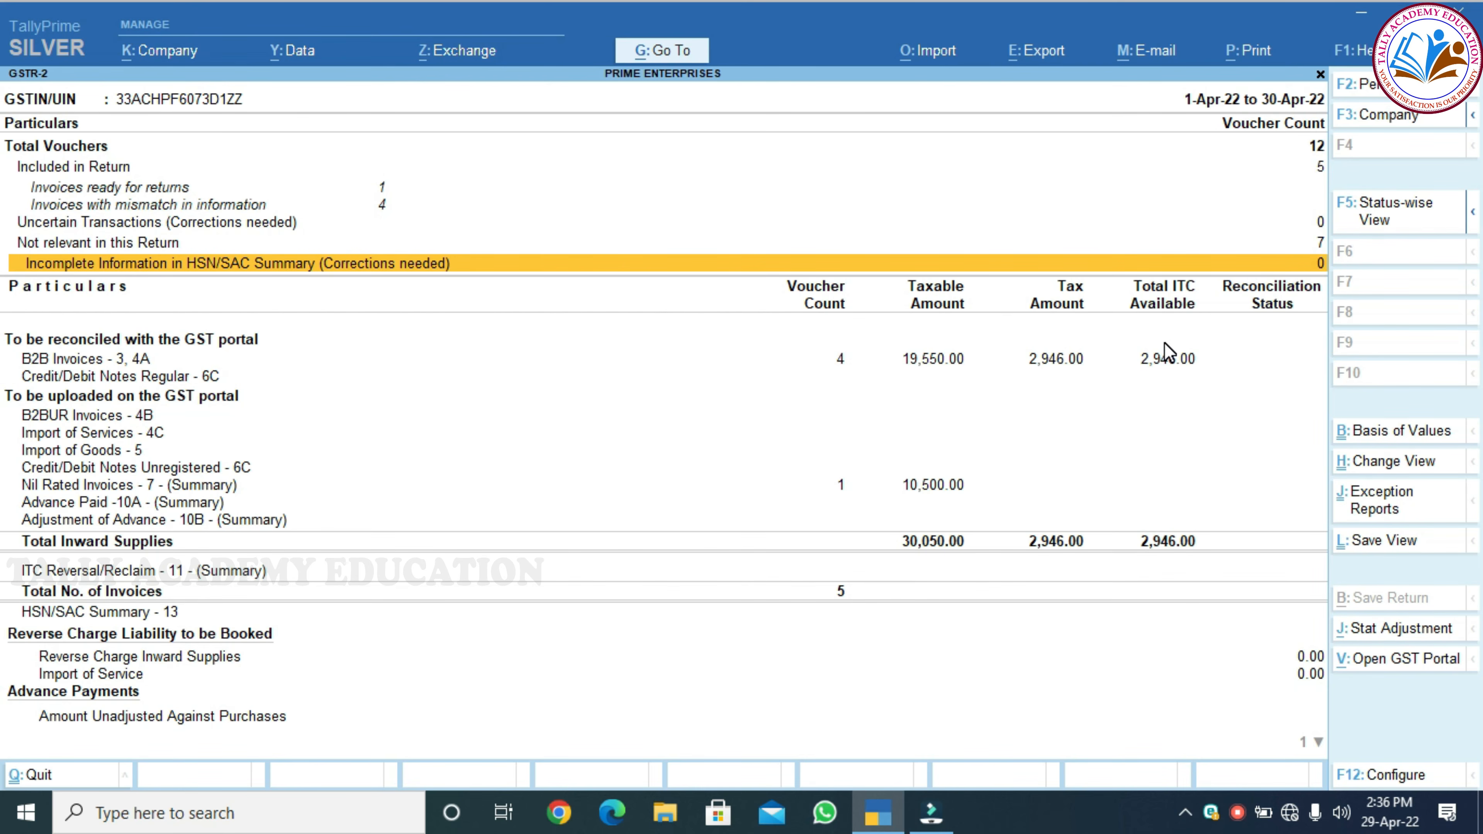
pyautogui.press('Down')
pyautogui.press('Down')
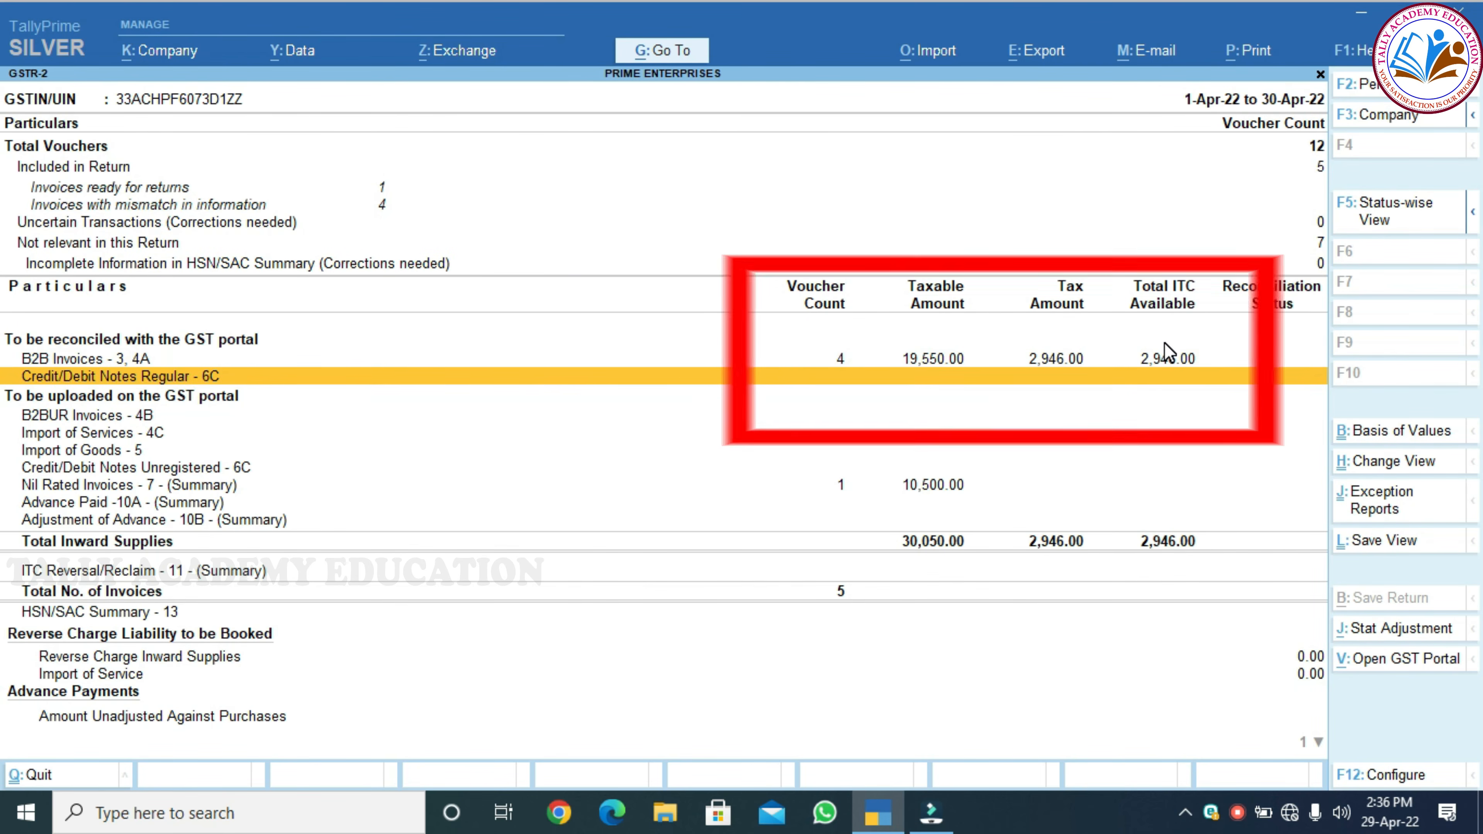
pyautogui.press('Up')
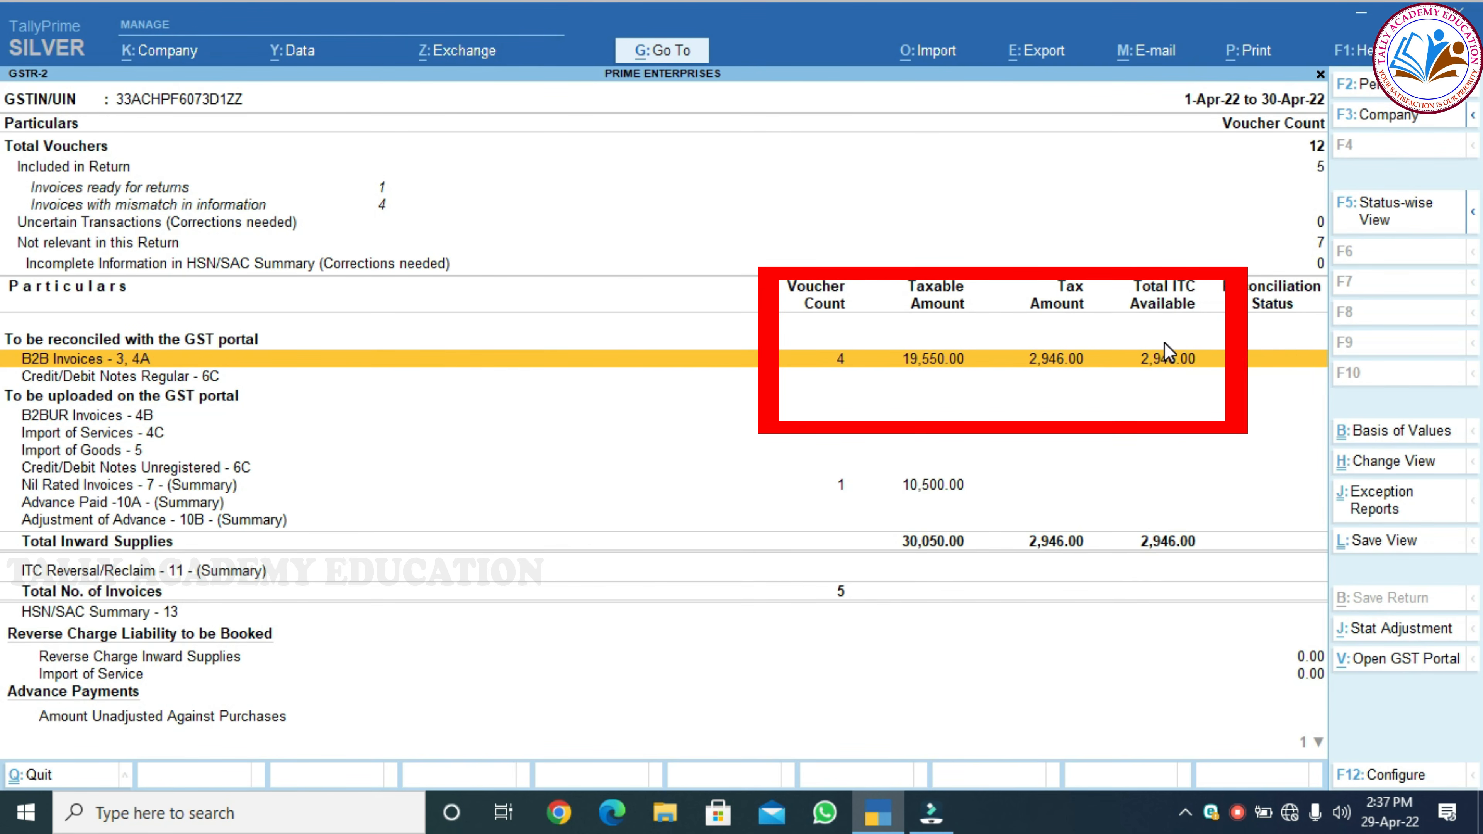
pyautogui.press('Return')
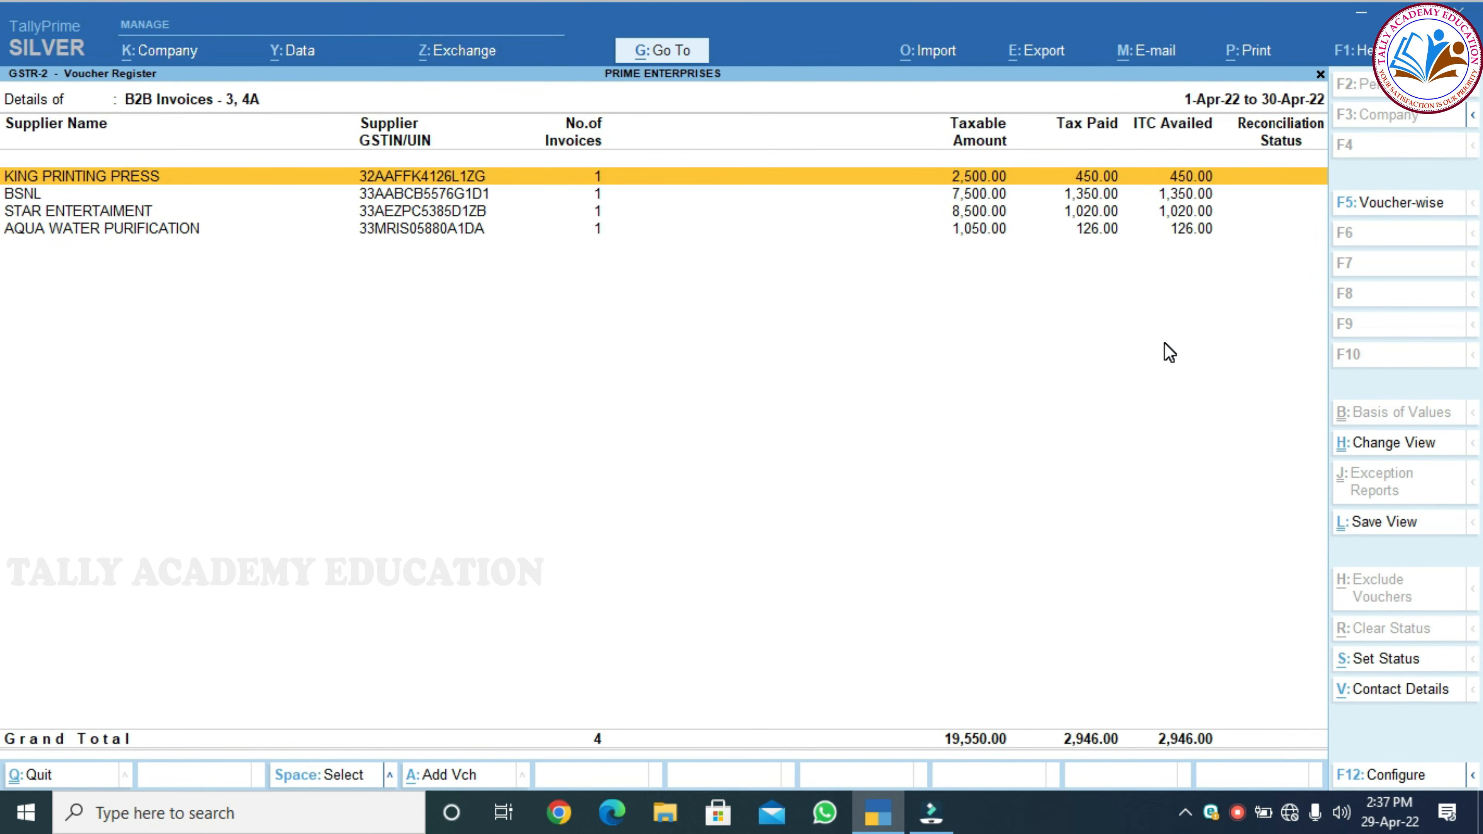
pyautogui.press('Down')
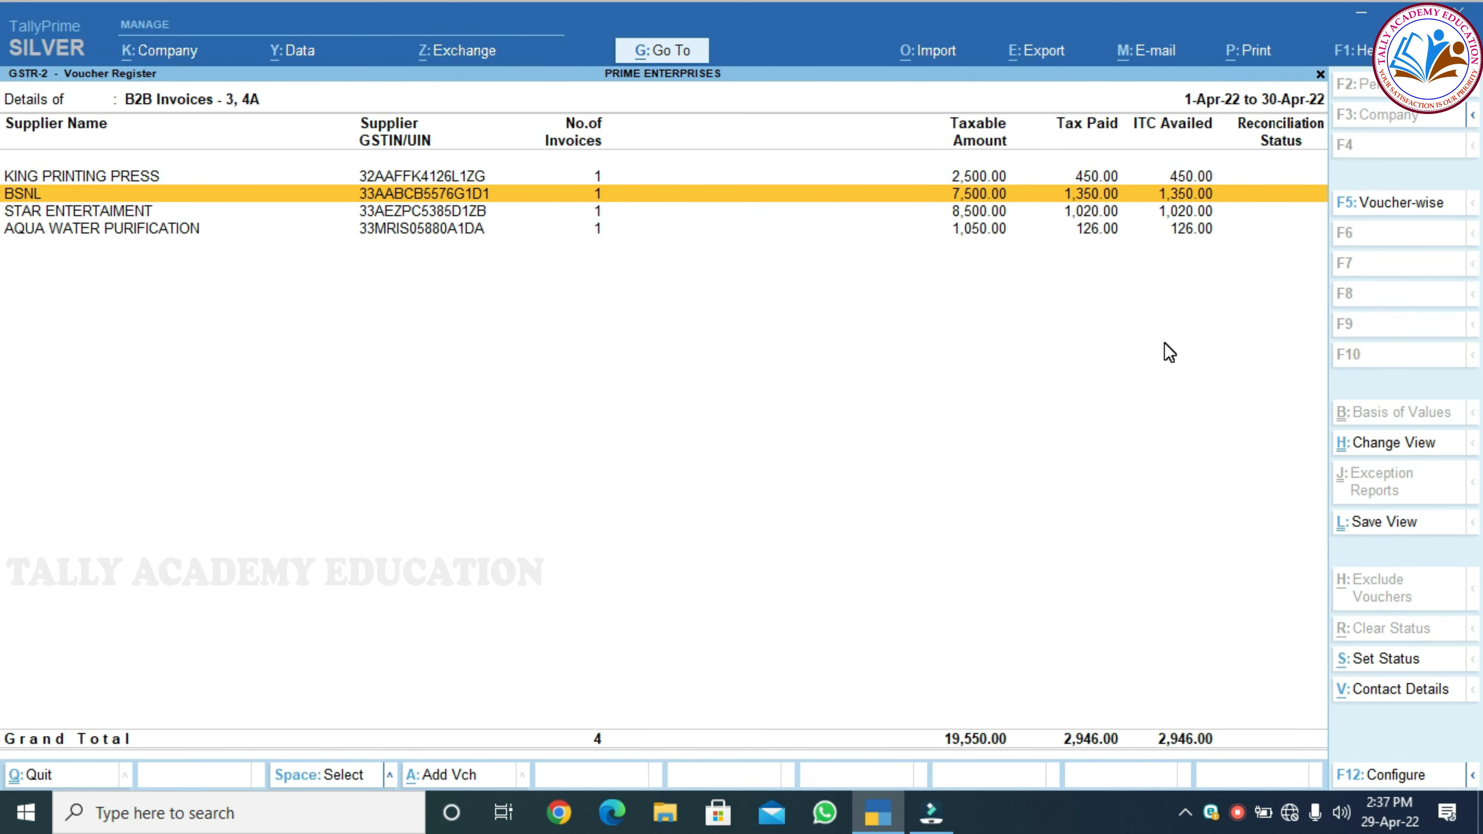
pyautogui.press('Down')
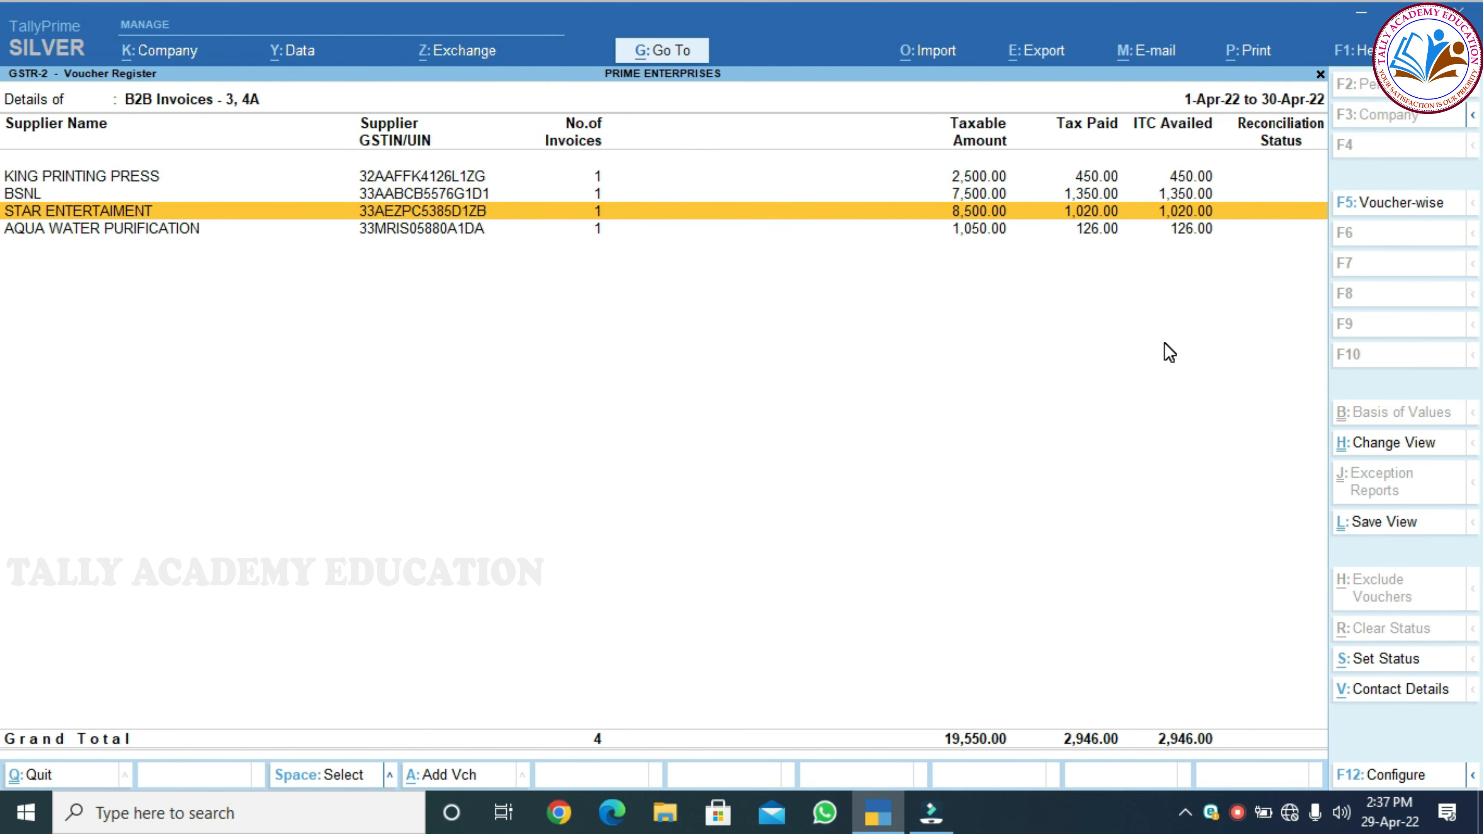
pyautogui.press('Down')
pyautogui.press('Escape')
pyautogui.press('Down')
pyautogui.press('Down')
pyautogui.press('Down')
pyautogui.press('Down')
pyautogui.press('Down')
pyautogui.press('Down')
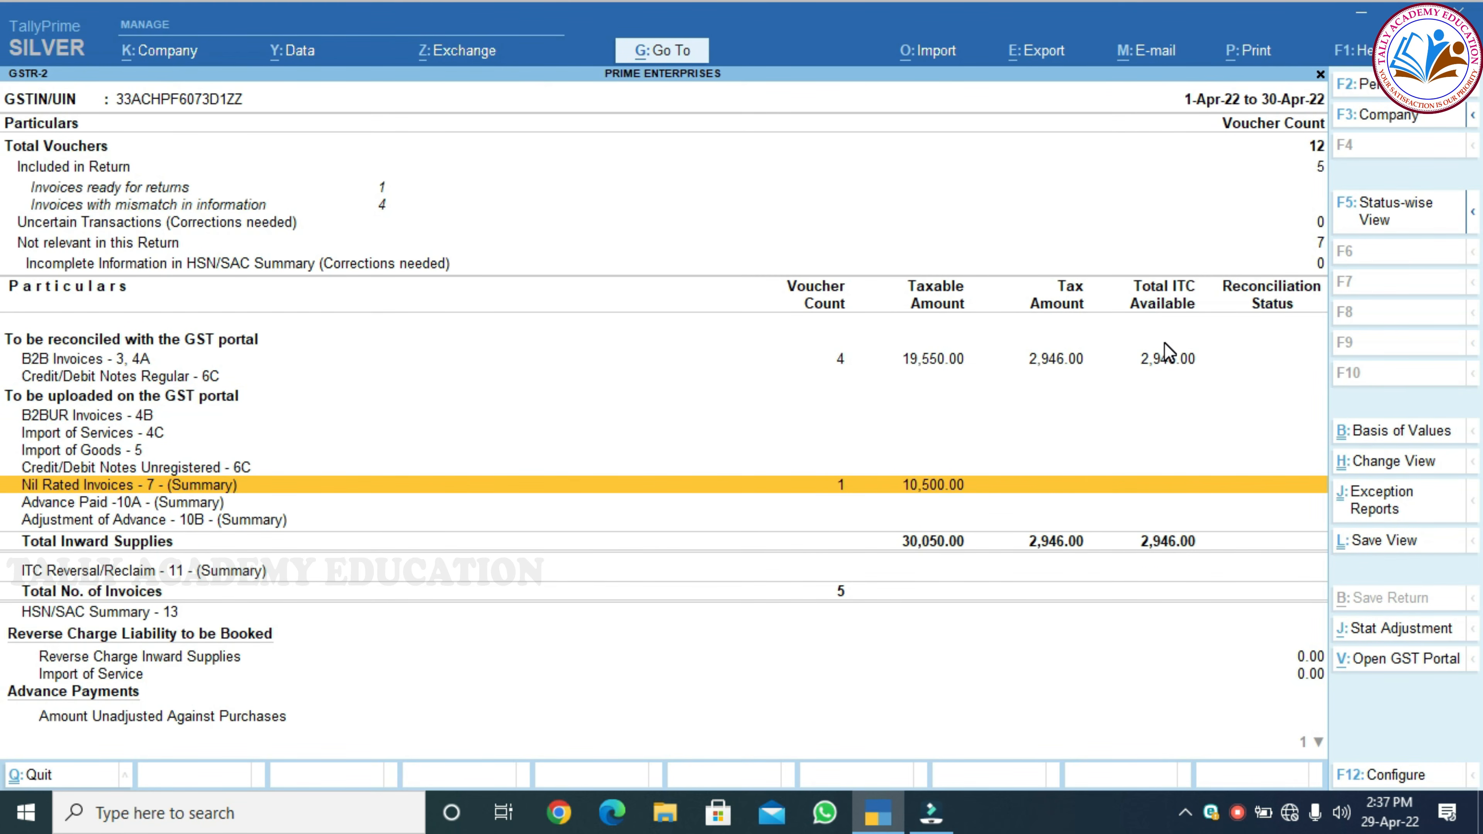
pyautogui.press('Return')
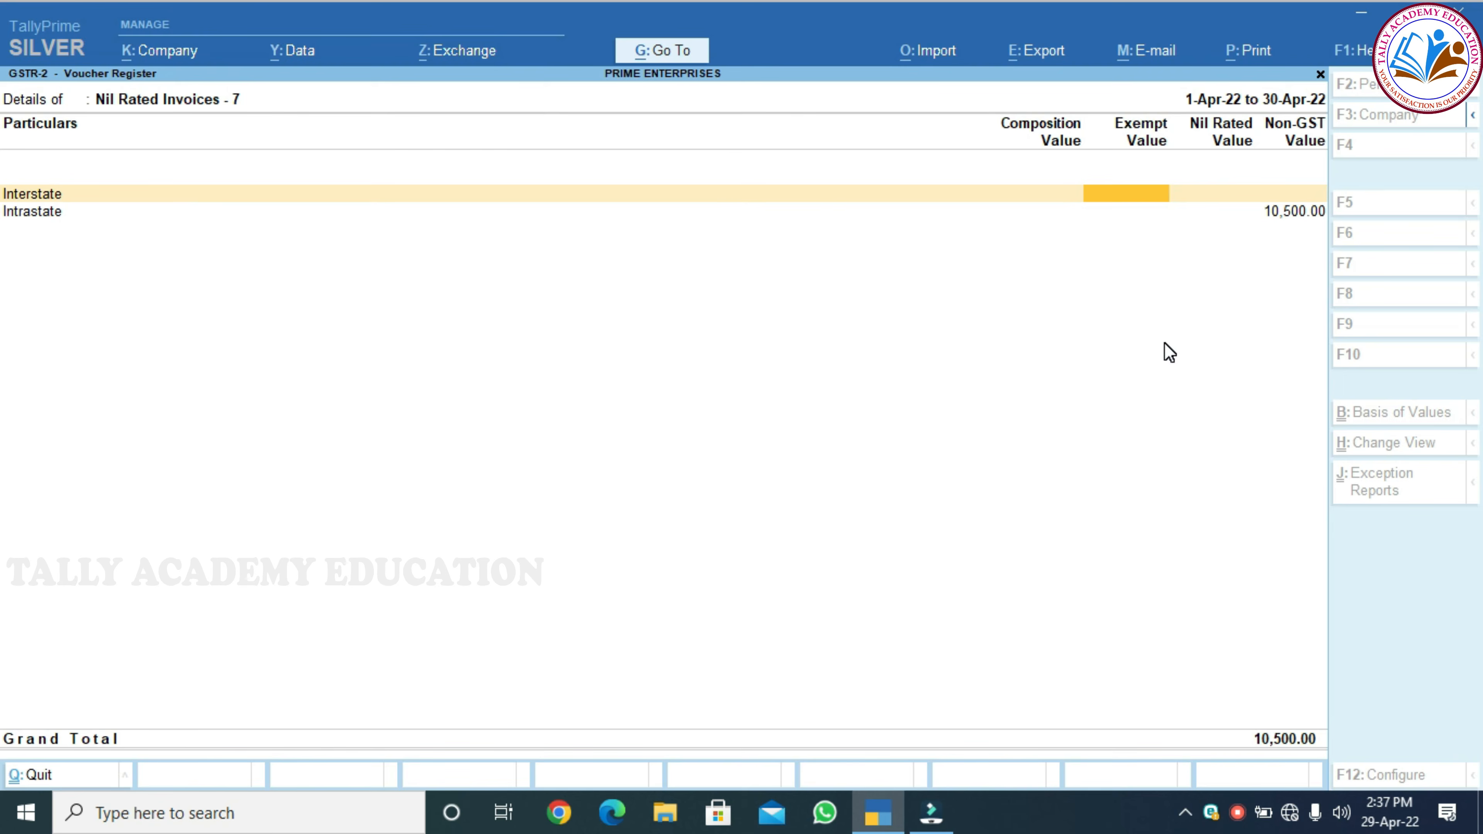
pyautogui.press('Escape')
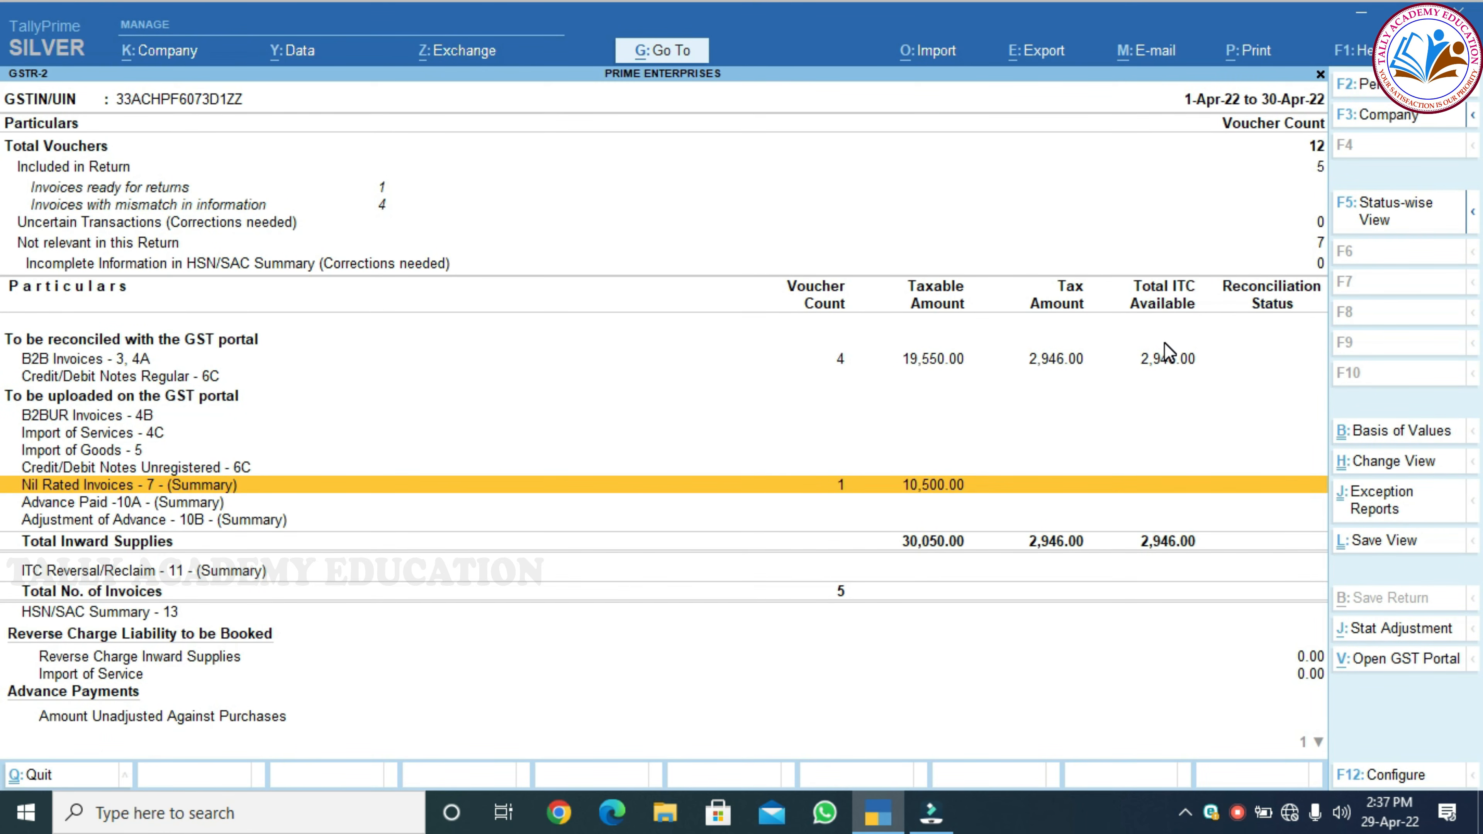